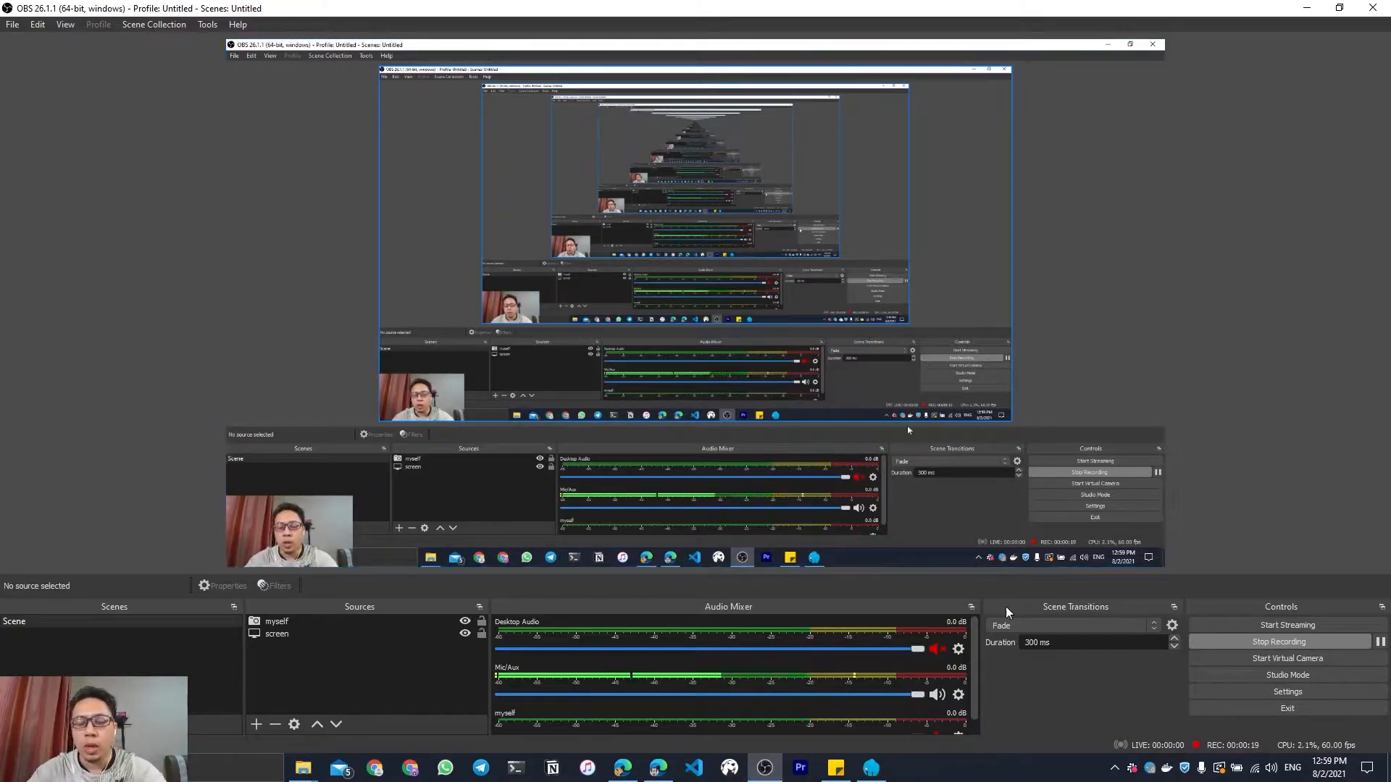
Open the sticky note with the Laragon topic outline and highlight the Oci8 and InstantClient lines.
{"action": "left_click", "coordinate": [835, 767]}
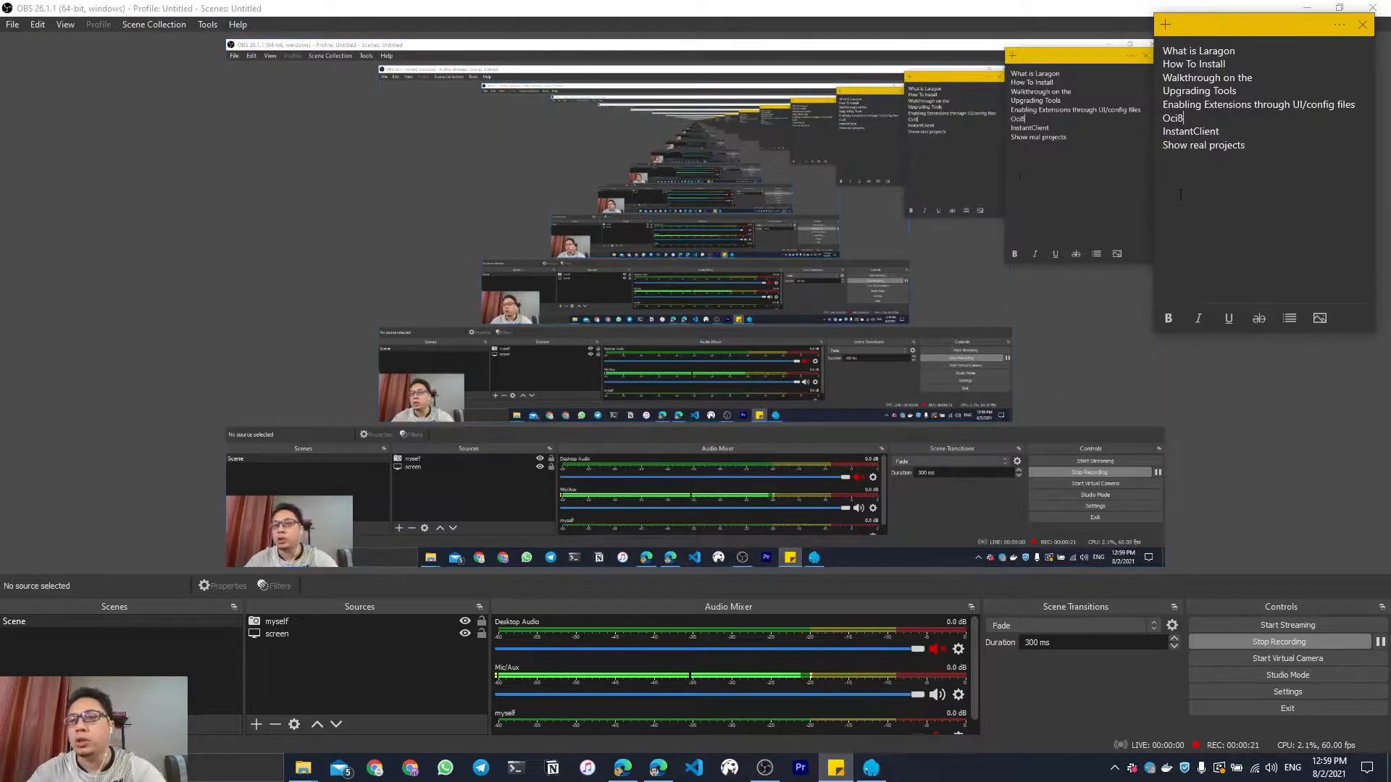
{"action": "left_click", "coordinate": [1237, 68]}
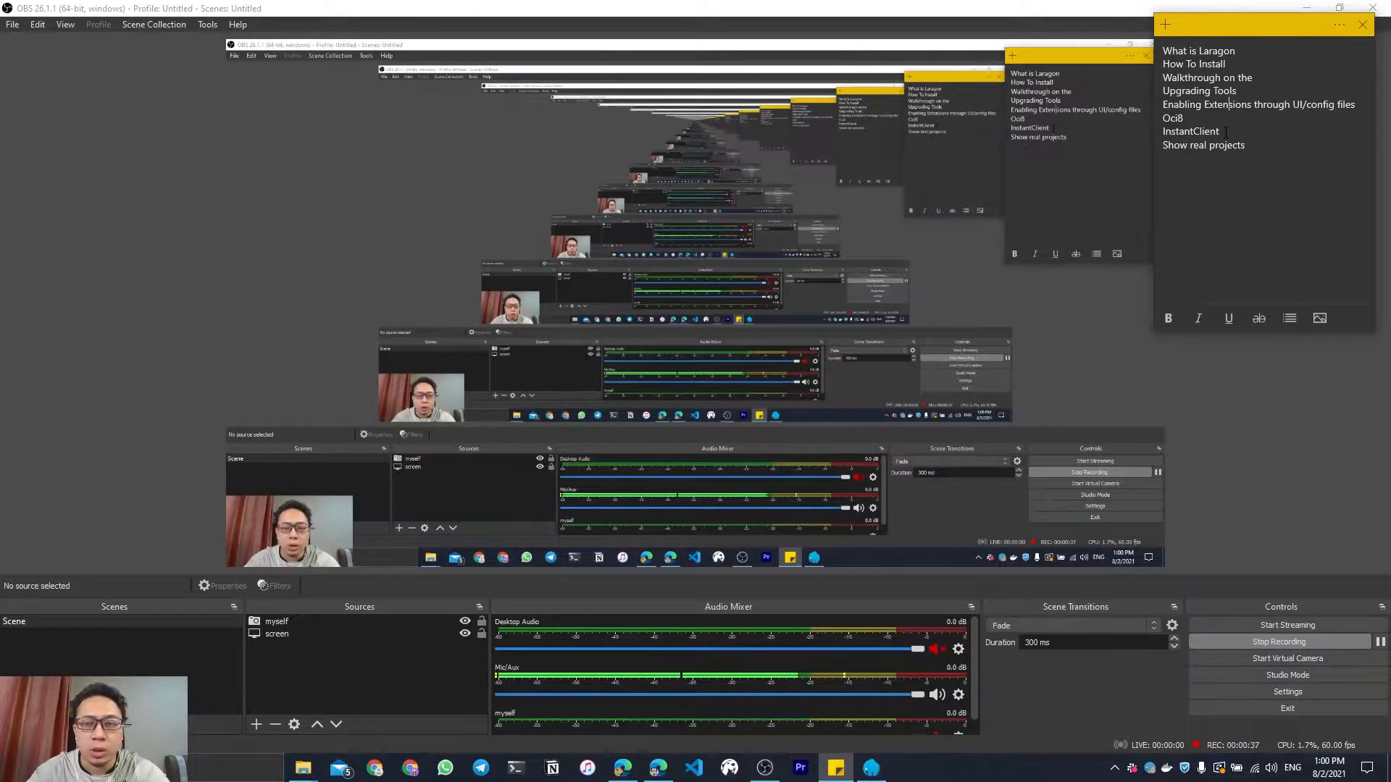
{"action": "left_click_drag", "start_coordinate": [1224, 131], "coordinate": [1161, 116]}
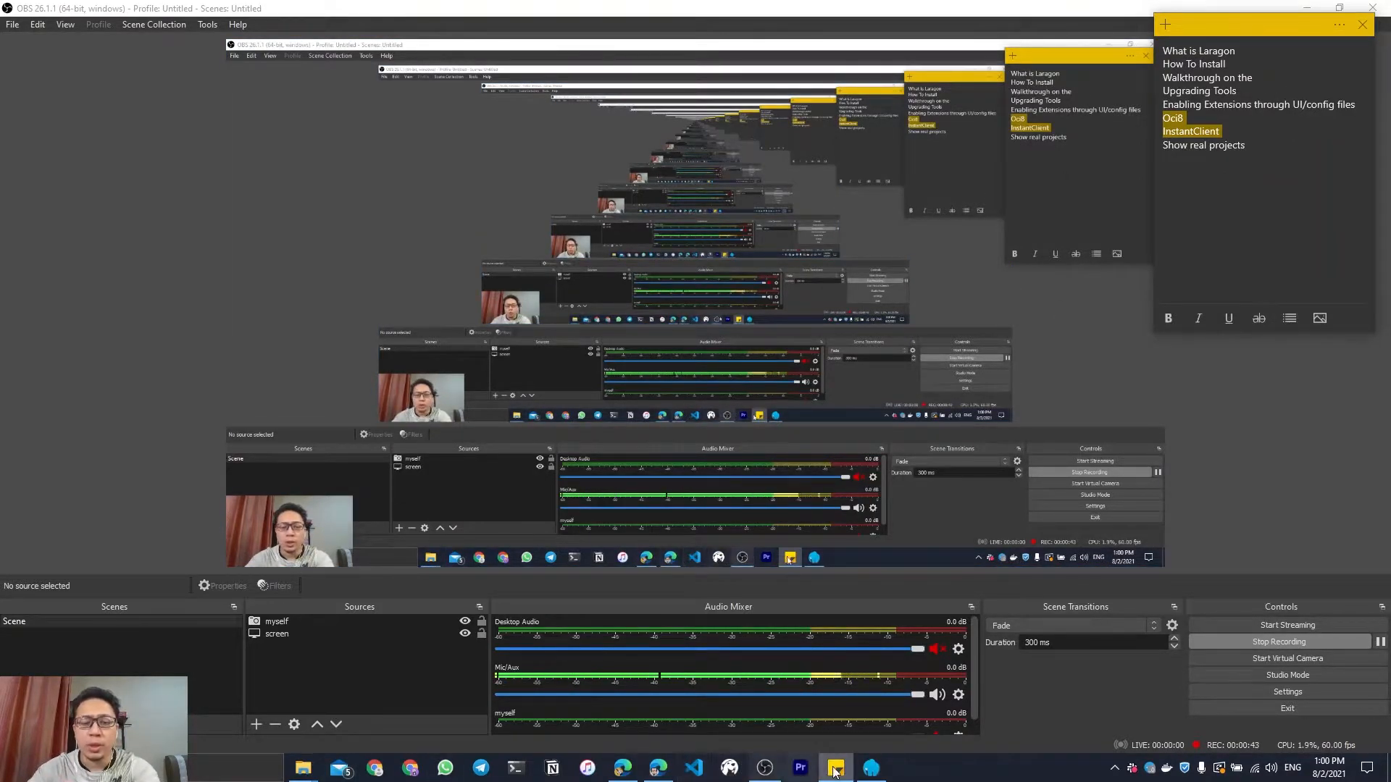
View the Laragon download page in the browser and locate the laragon-full installer in the Downloads\Laragon folder.
{"action": "left_click", "coordinate": [657, 768]}
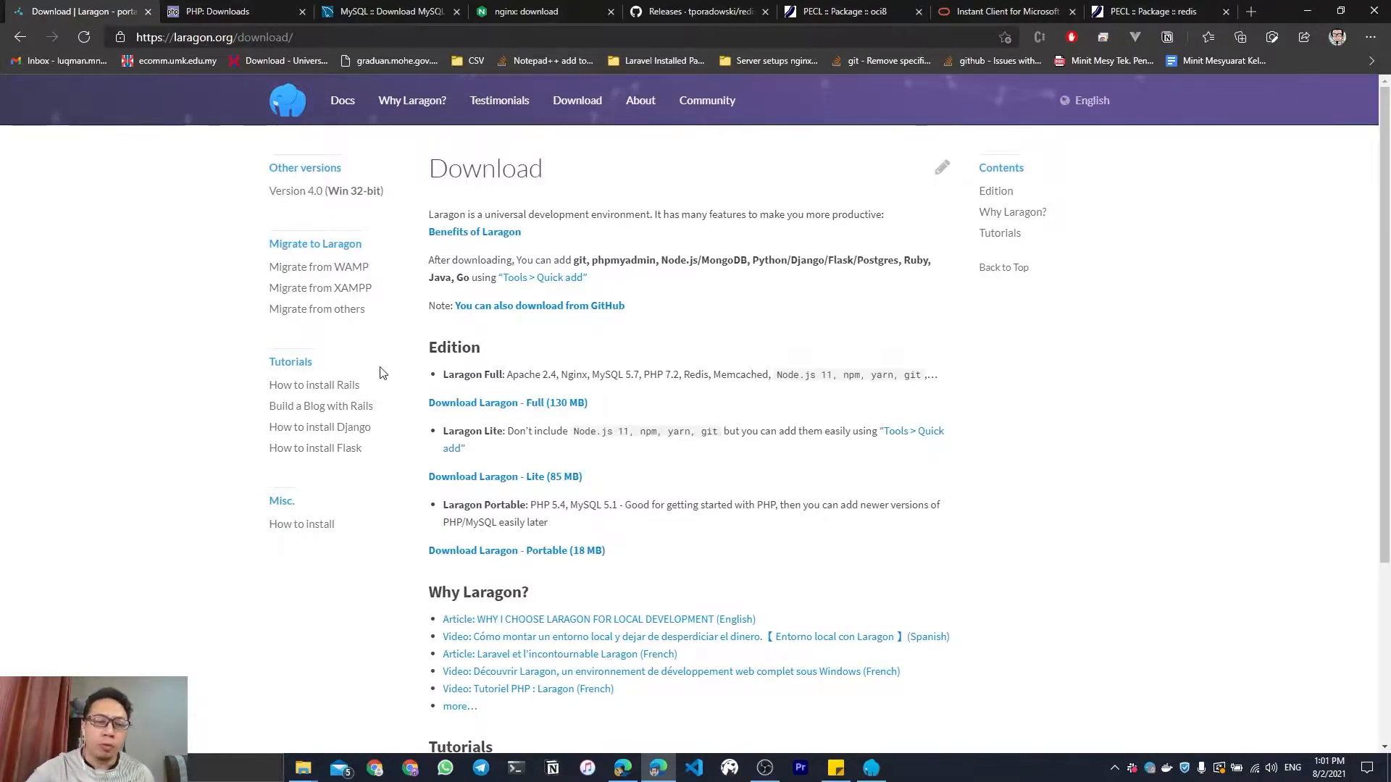
{"action": "left_click", "coordinate": [305, 770]}
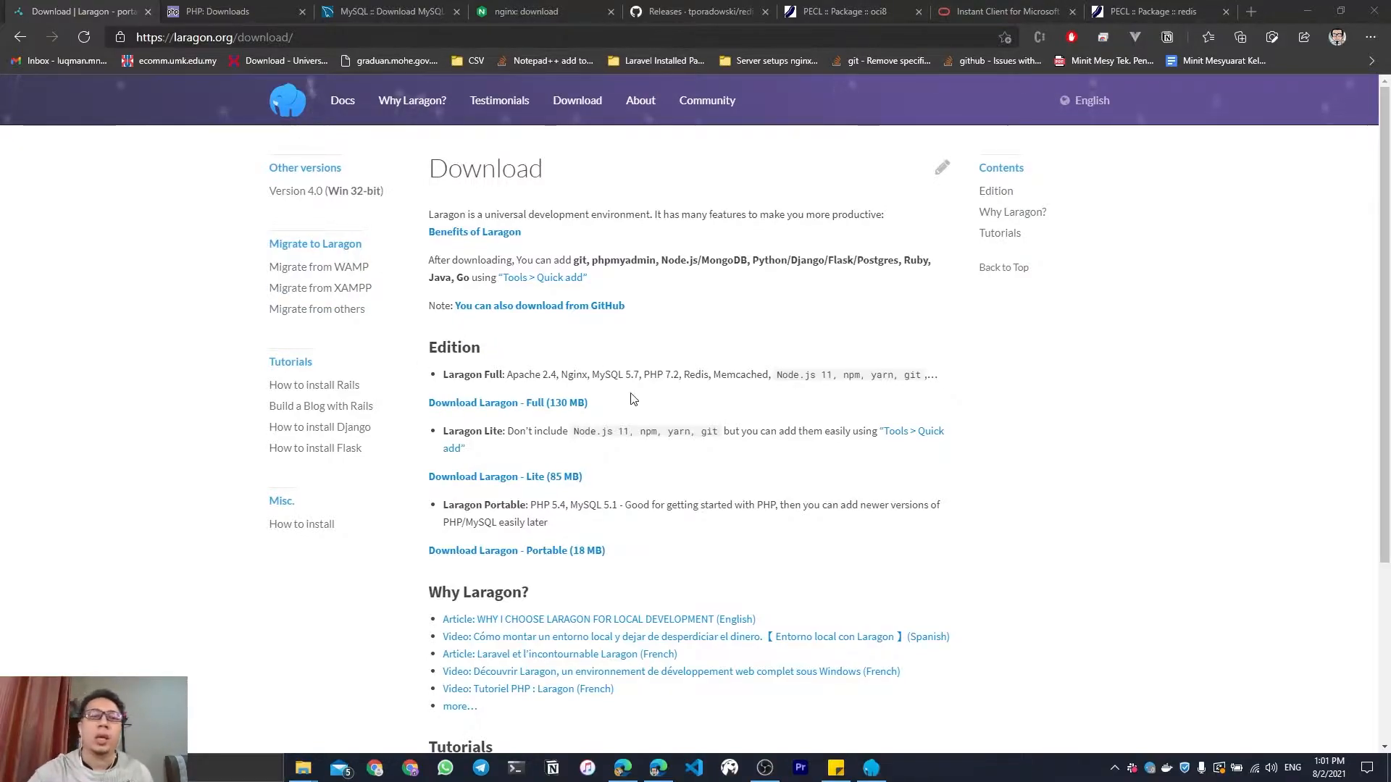
{"action": "key", "text": "alt+Tab"}
{"action": "left_click_drag", "start_coordinate": [1097, 120], "coordinate": [716, 132]}
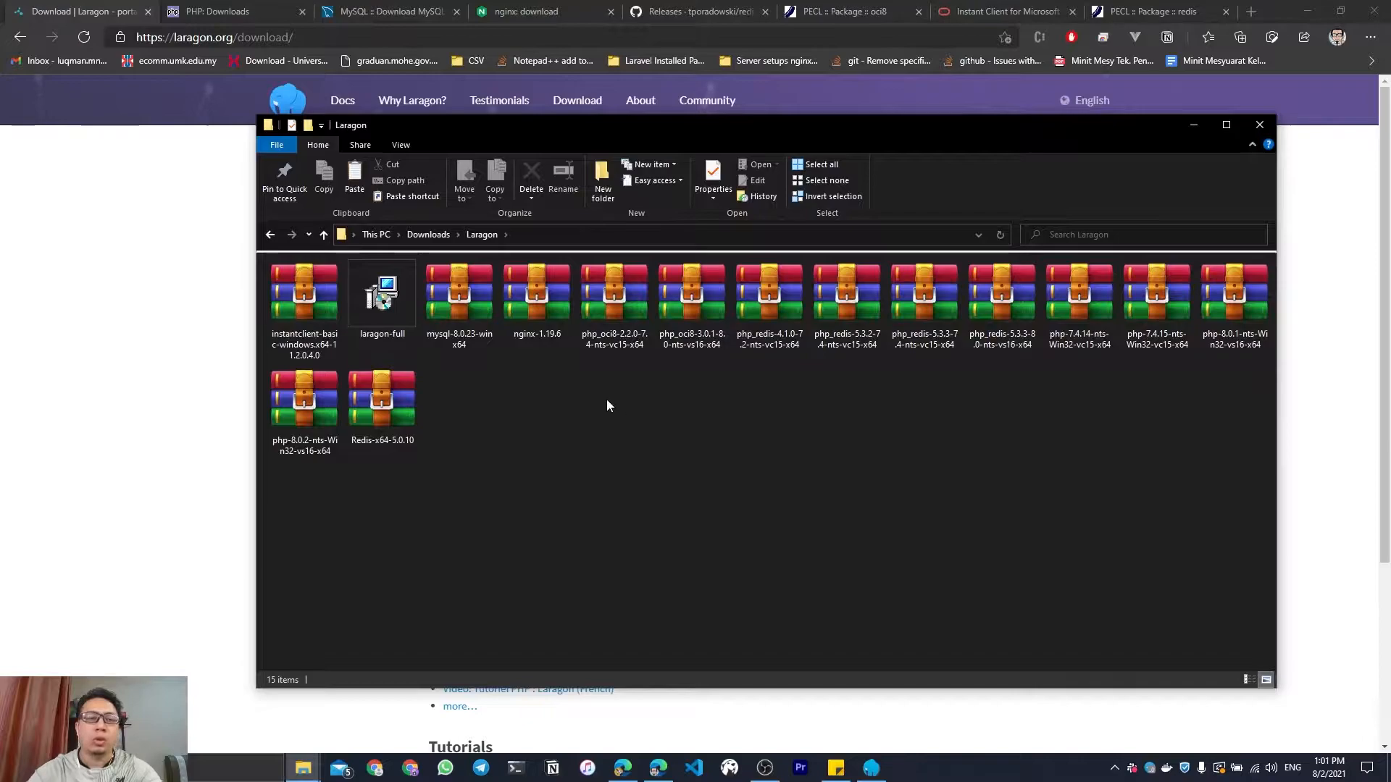
{"action": "left_click", "coordinate": [353, 304]}
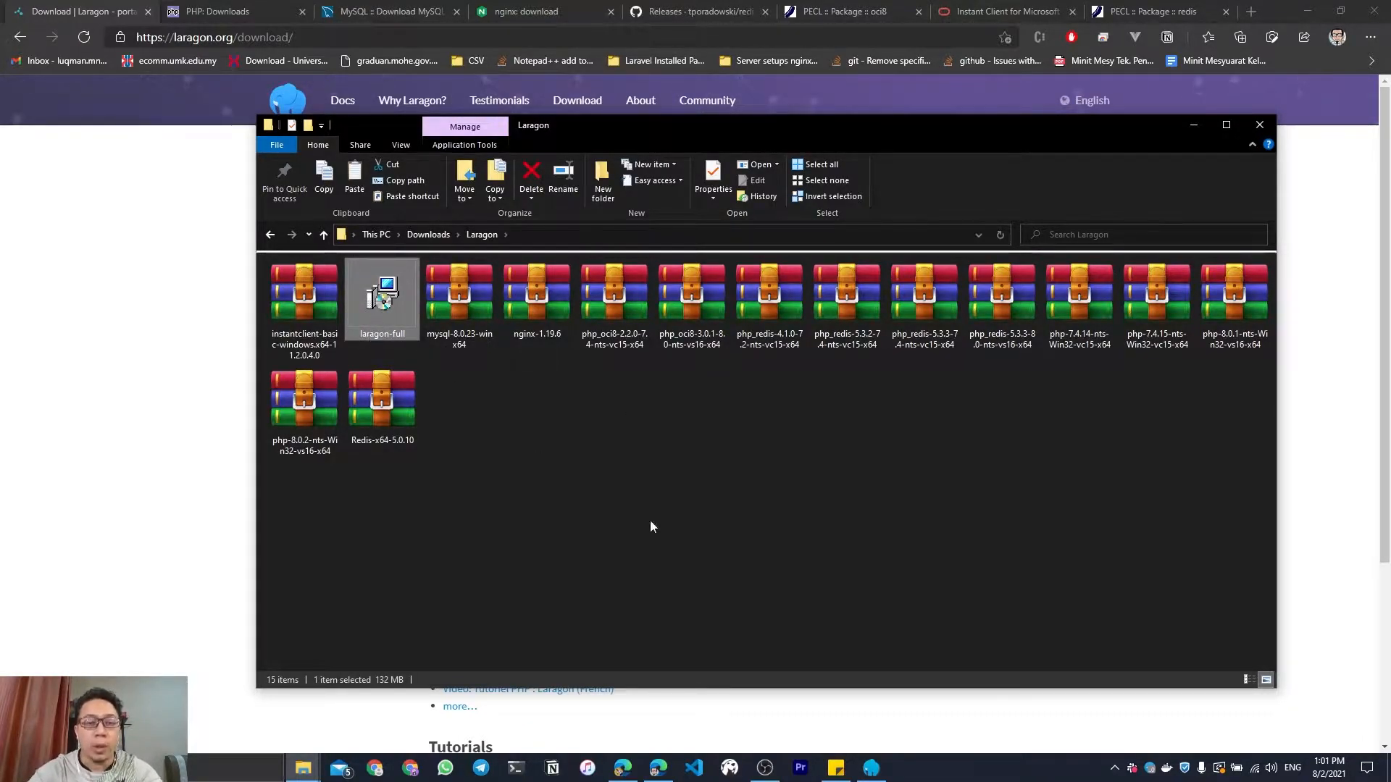
{"action": "left_click", "coordinate": [697, 550]}
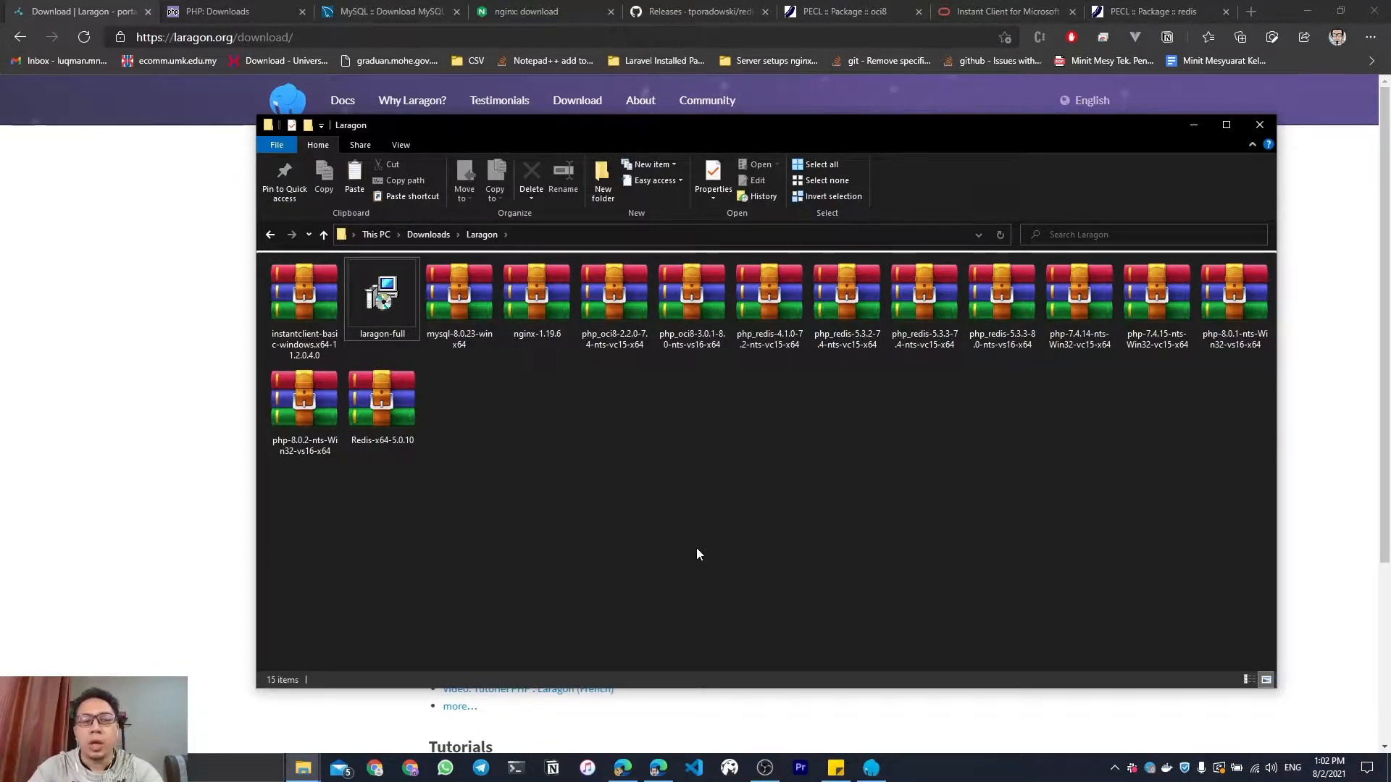
Run the laragon-full installer through its default destination and startup options up to the ready-to-install page, and exit setup without installing.
{"action": "double_click", "coordinate": [385, 314]}
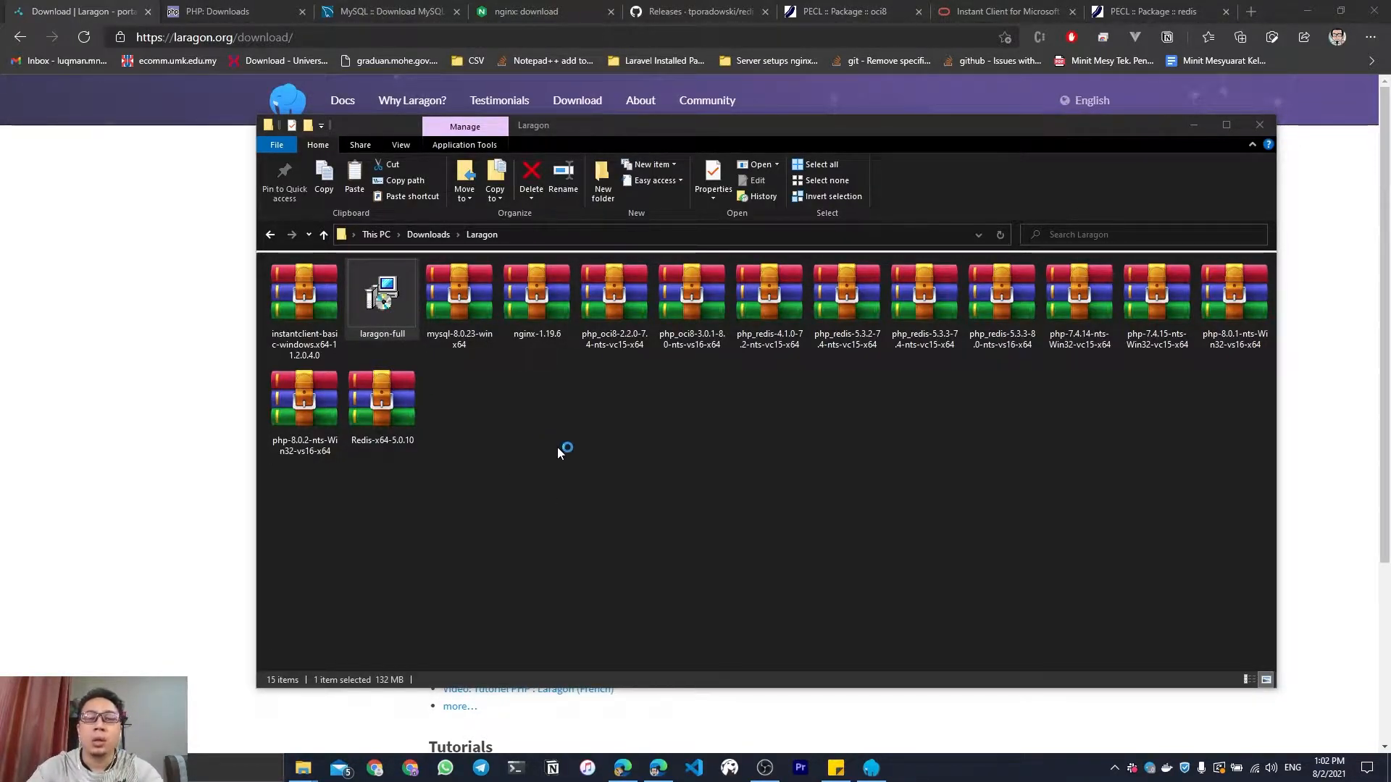
{"action": "left_click", "coordinate": [693, 421]}
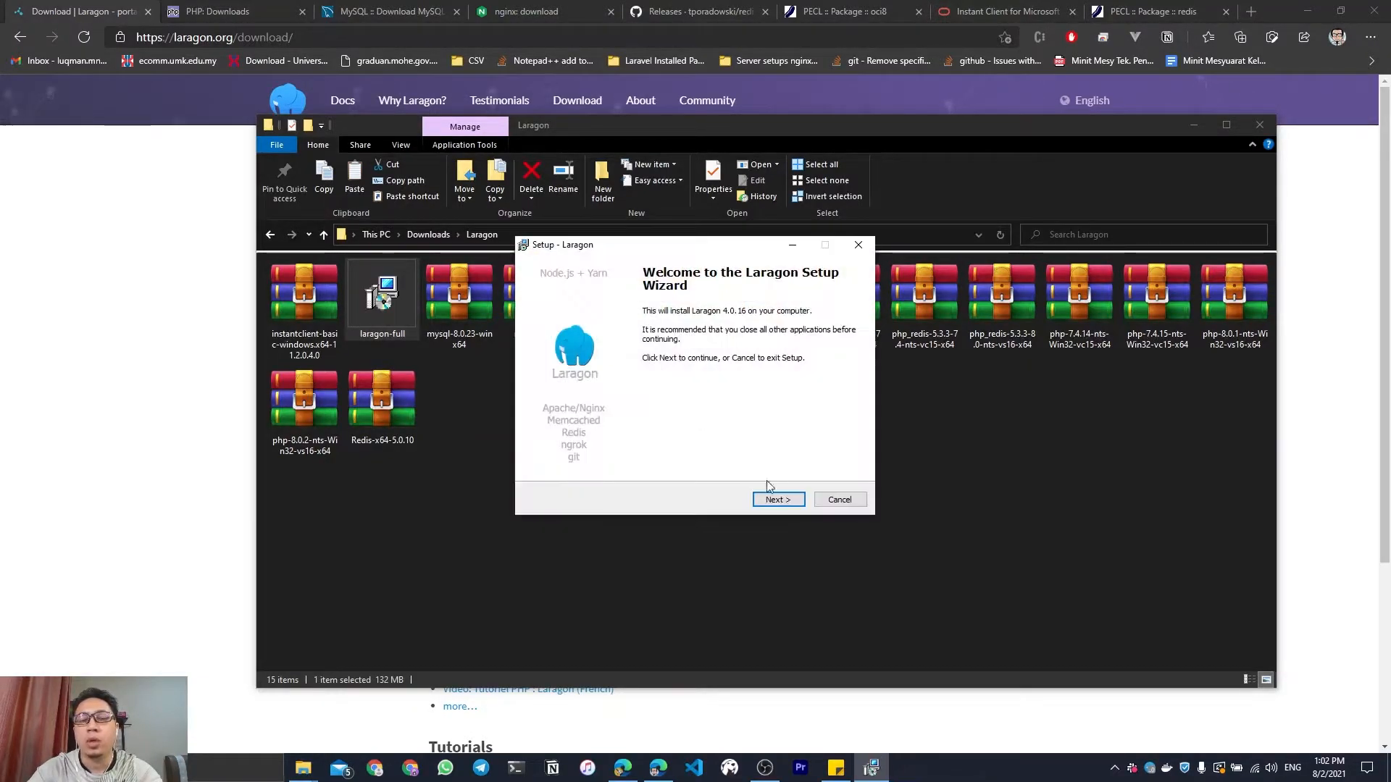
{"action": "left_click", "coordinate": [792, 501]}
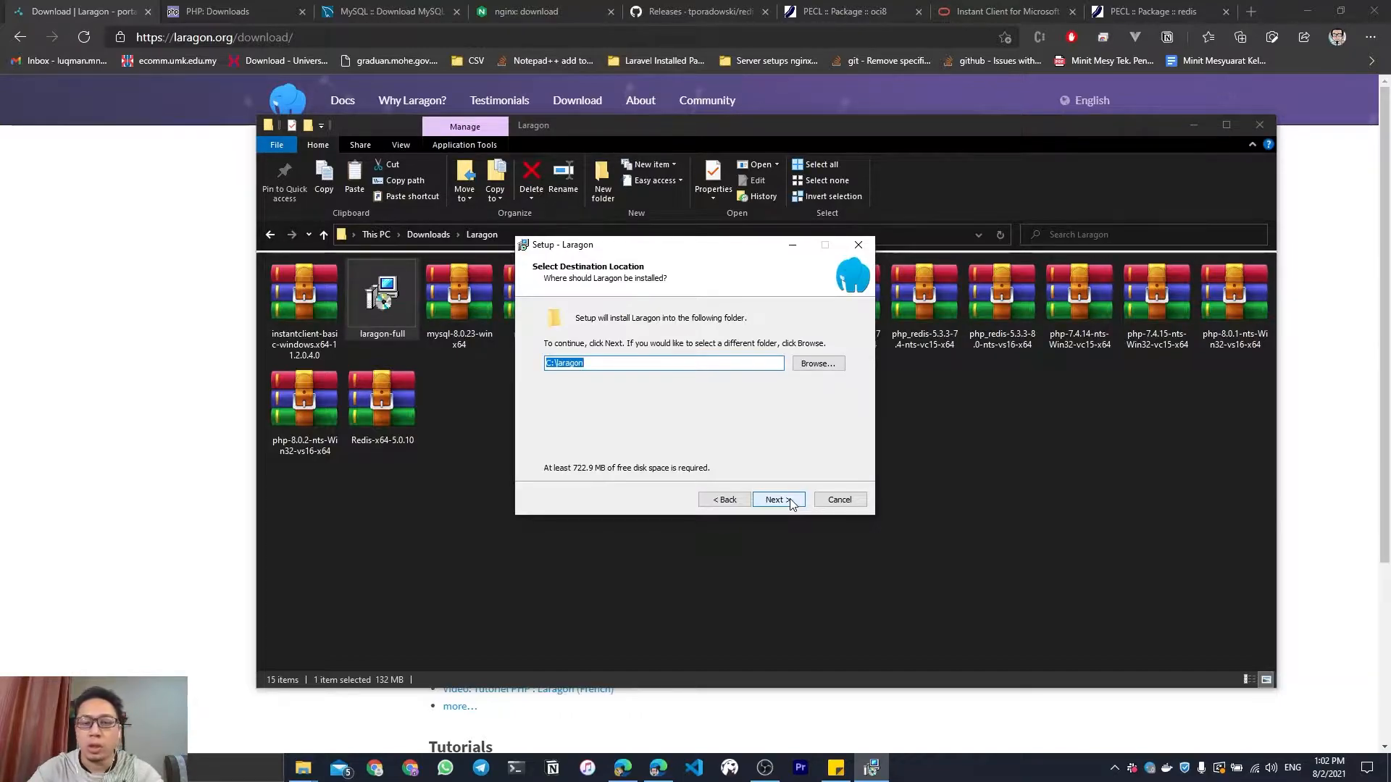
{"action": "left_click", "coordinate": [792, 501]}
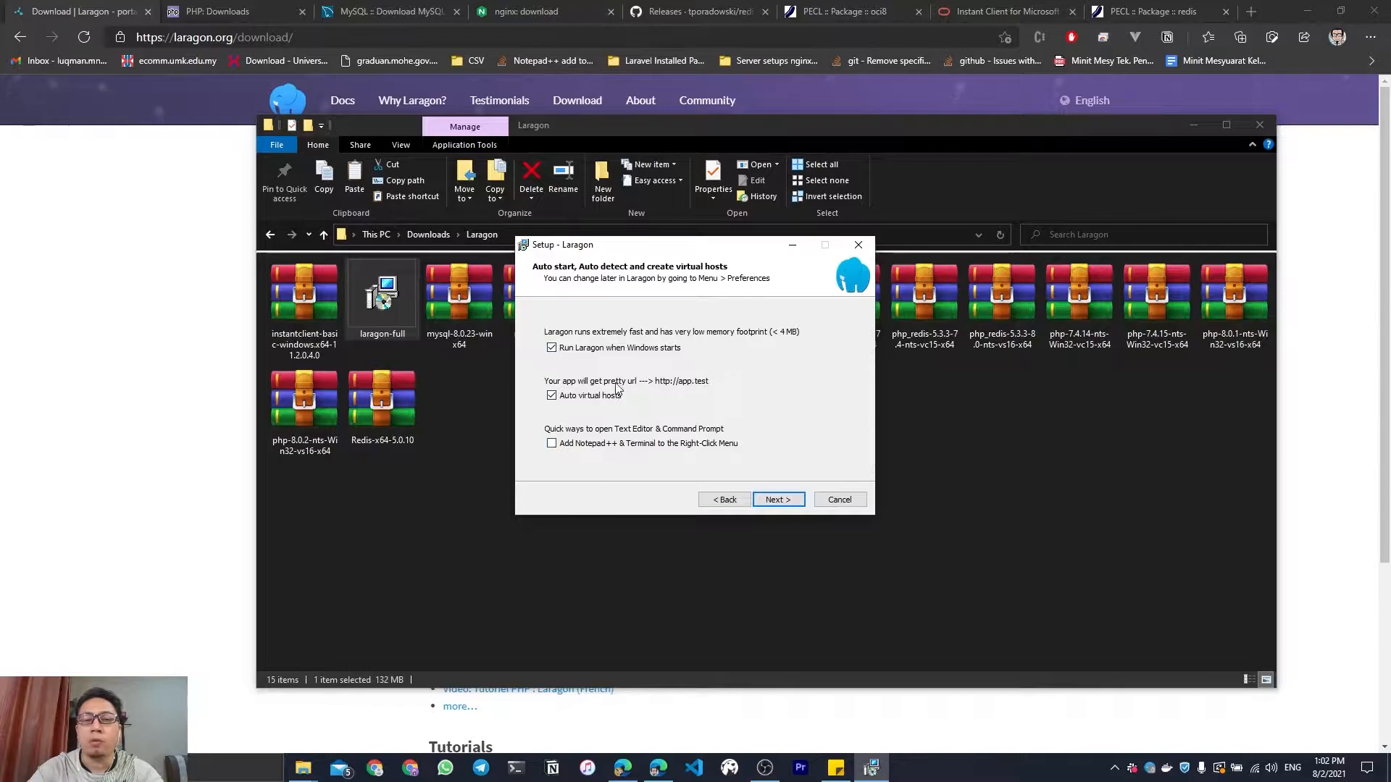
{"action": "left_click", "coordinate": [777, 502]}
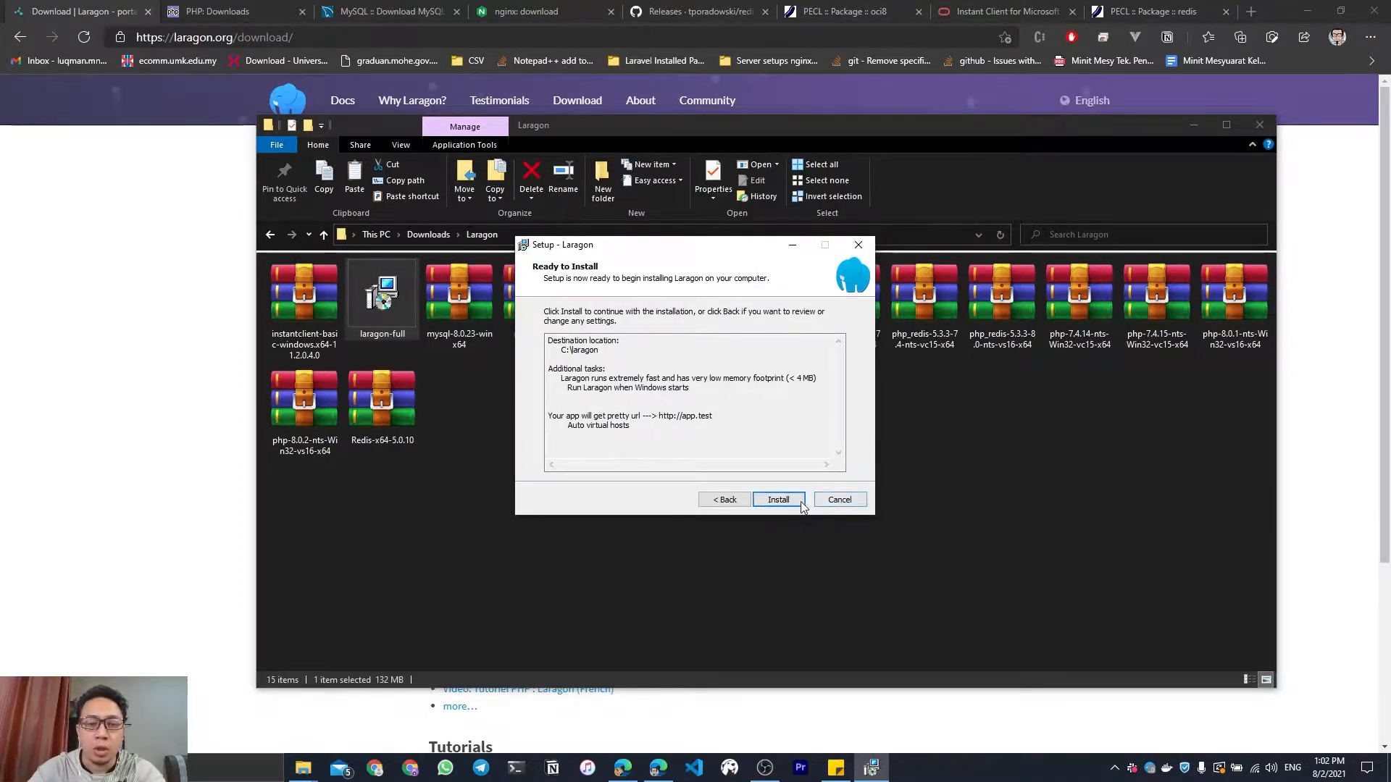
{"action": "left_click", "coordinate": [837, 500]}
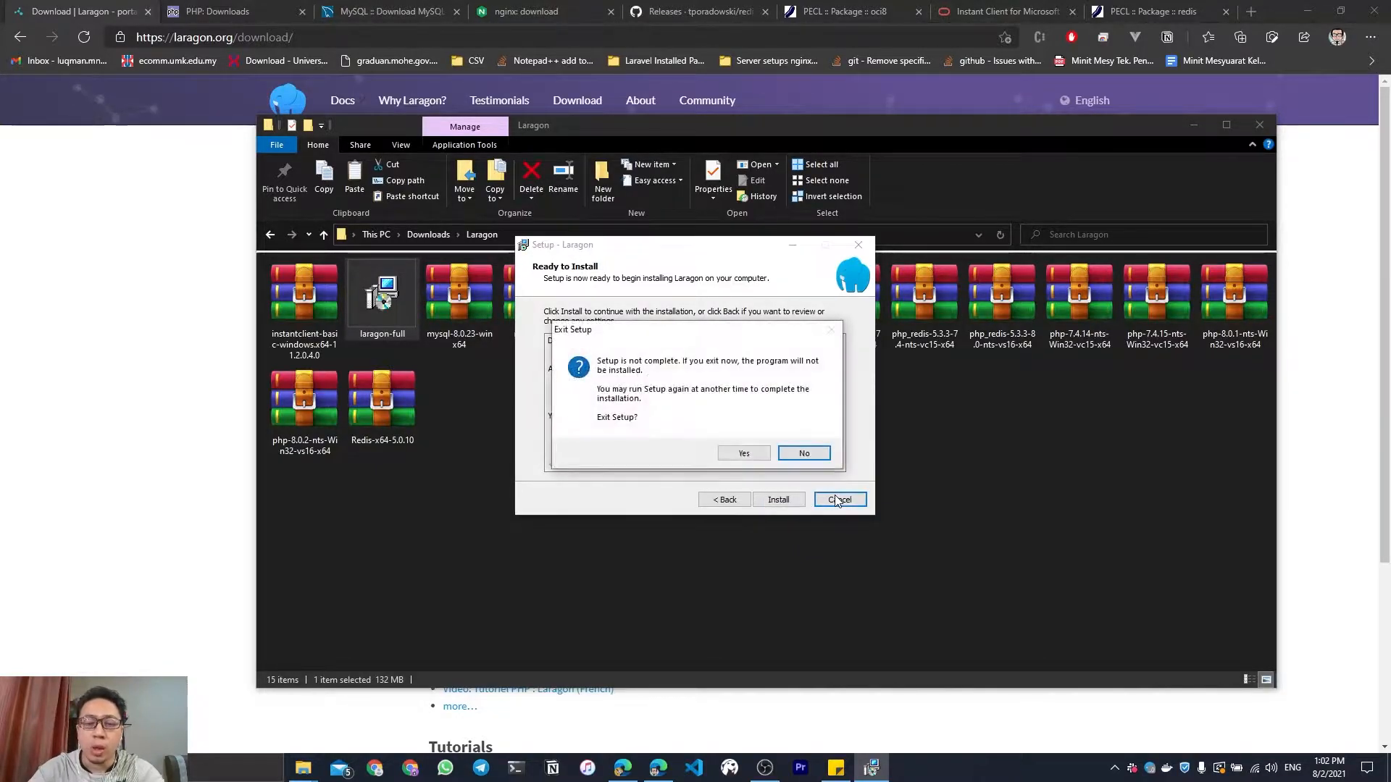
{"action": "left_click", "coordinate": [761, 455]}
{"action": "left_click", "coordinate": [814, 528]}
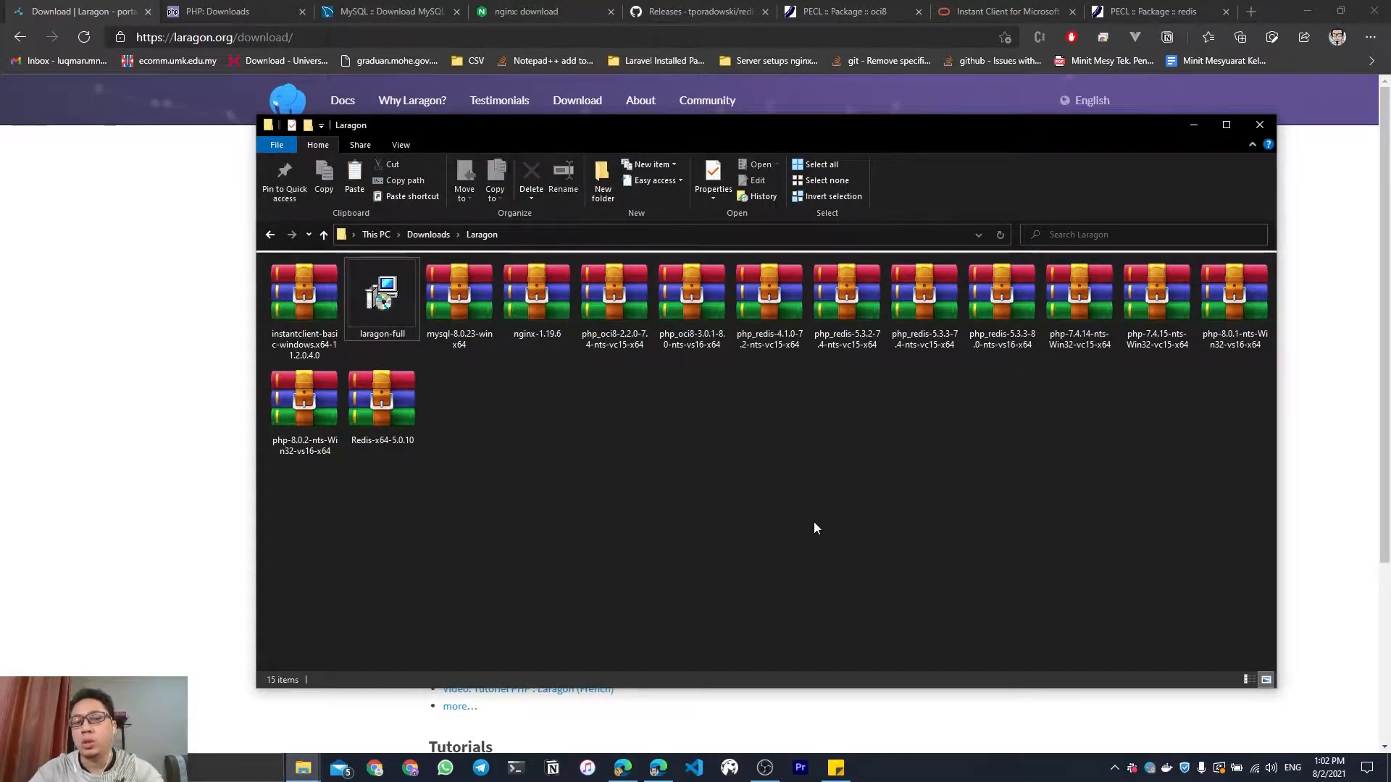
Find the already installed Laragon application by searching for "lara" and launch it.
{"action": "left_click", "coordinate": [1113, 767]}
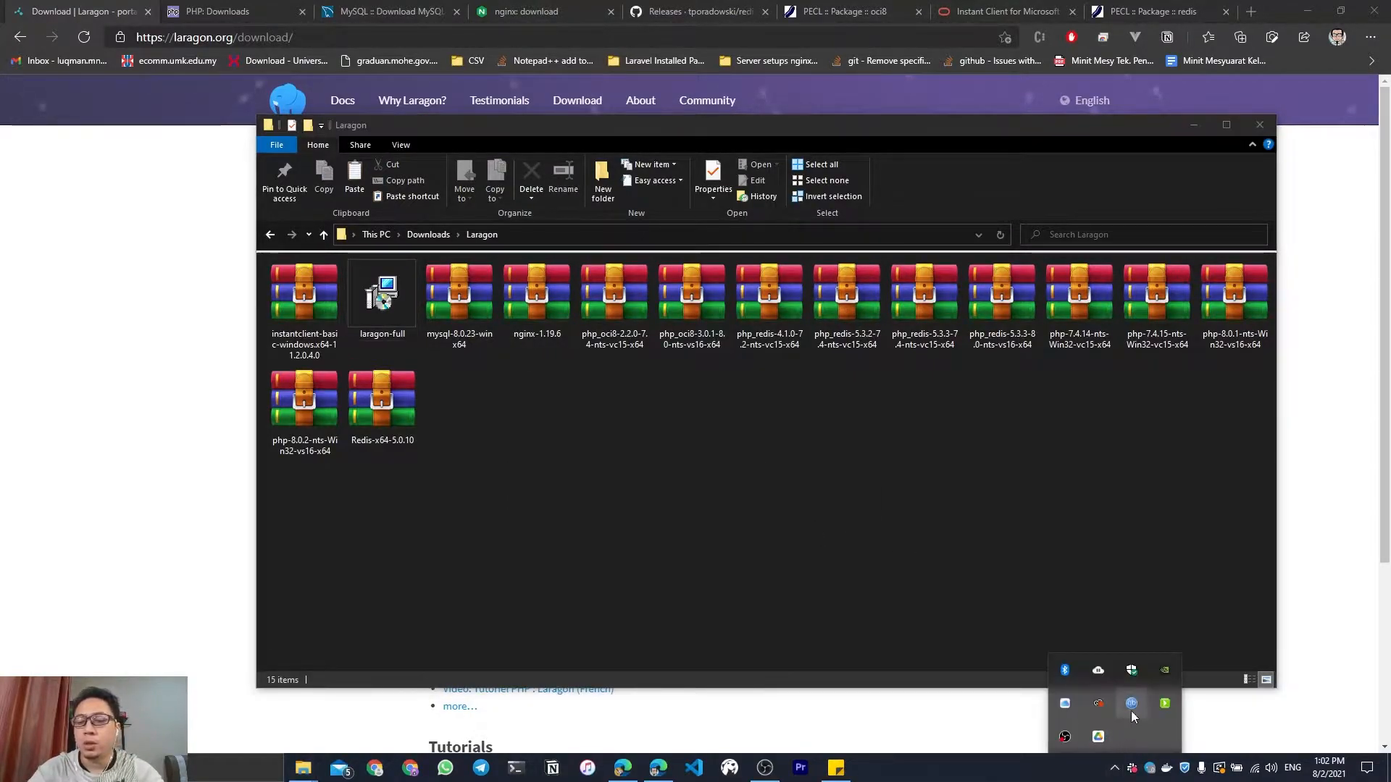
{"action": "left_click", "coordinate": [1041, 770]}
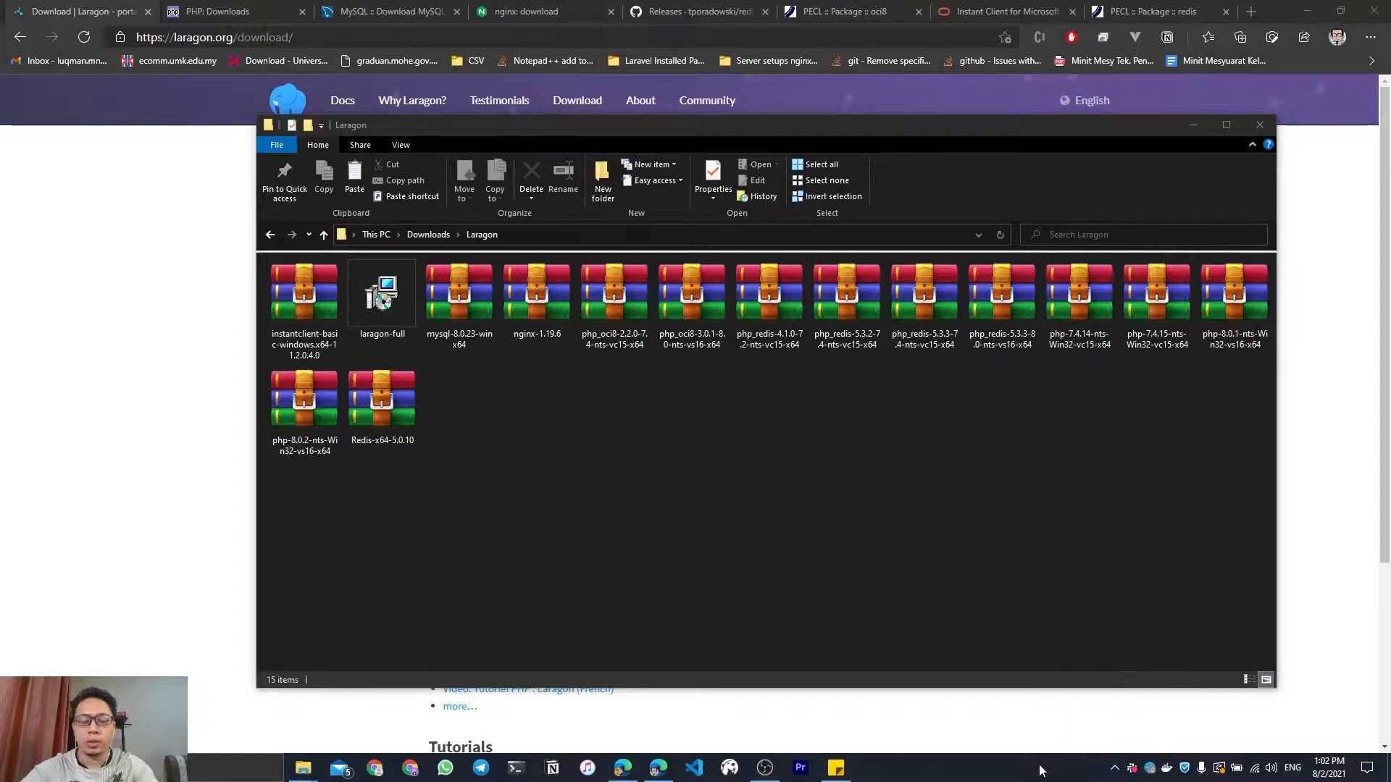
{"action": "key", "text": "super"}
{"action": "type", "text": "lara"}
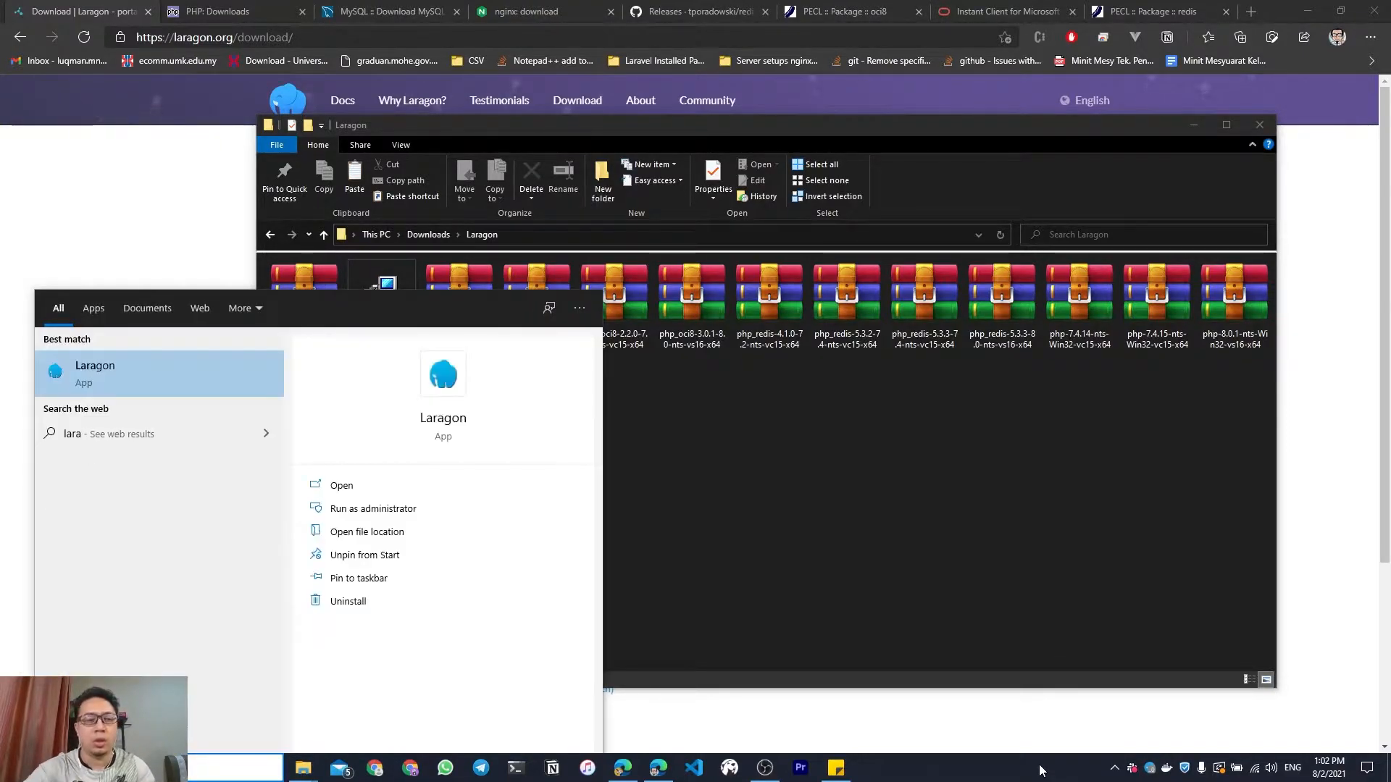
{"action": "key", "text": "Return"}
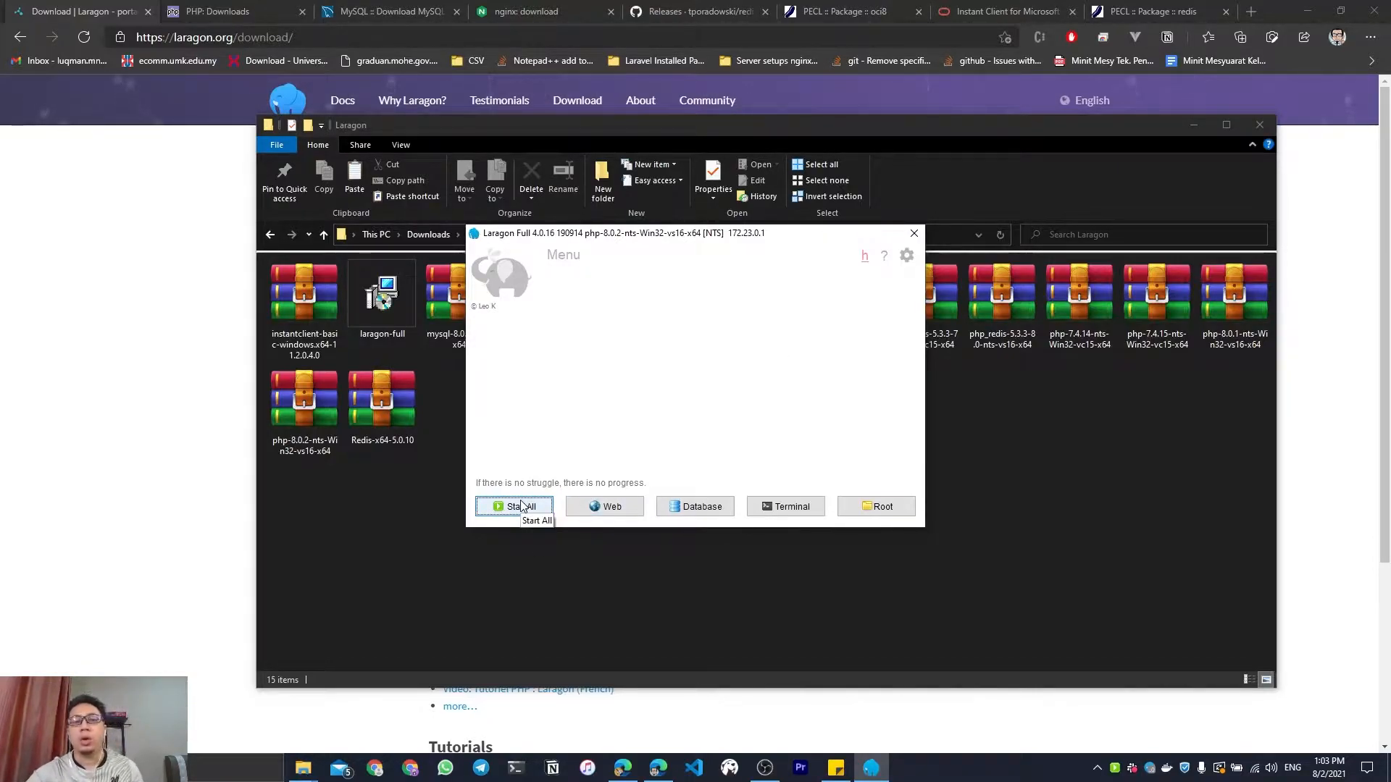
{"action": "left_click", "coordinate": [598, 509]}
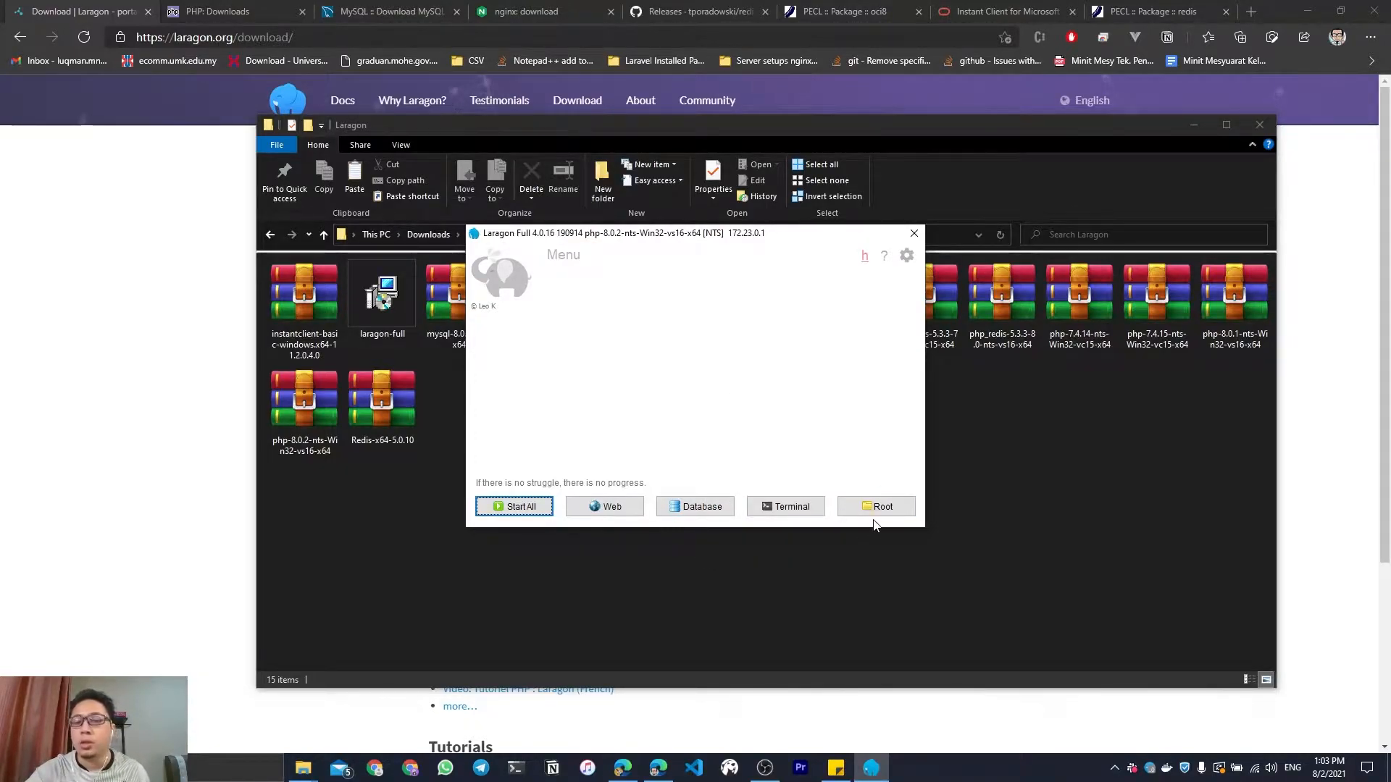
Review Laragon's general, services and ports, and mail catcher preferences, and close them without changes.
{"action": "left_click", "coordinate": [906, 255]}
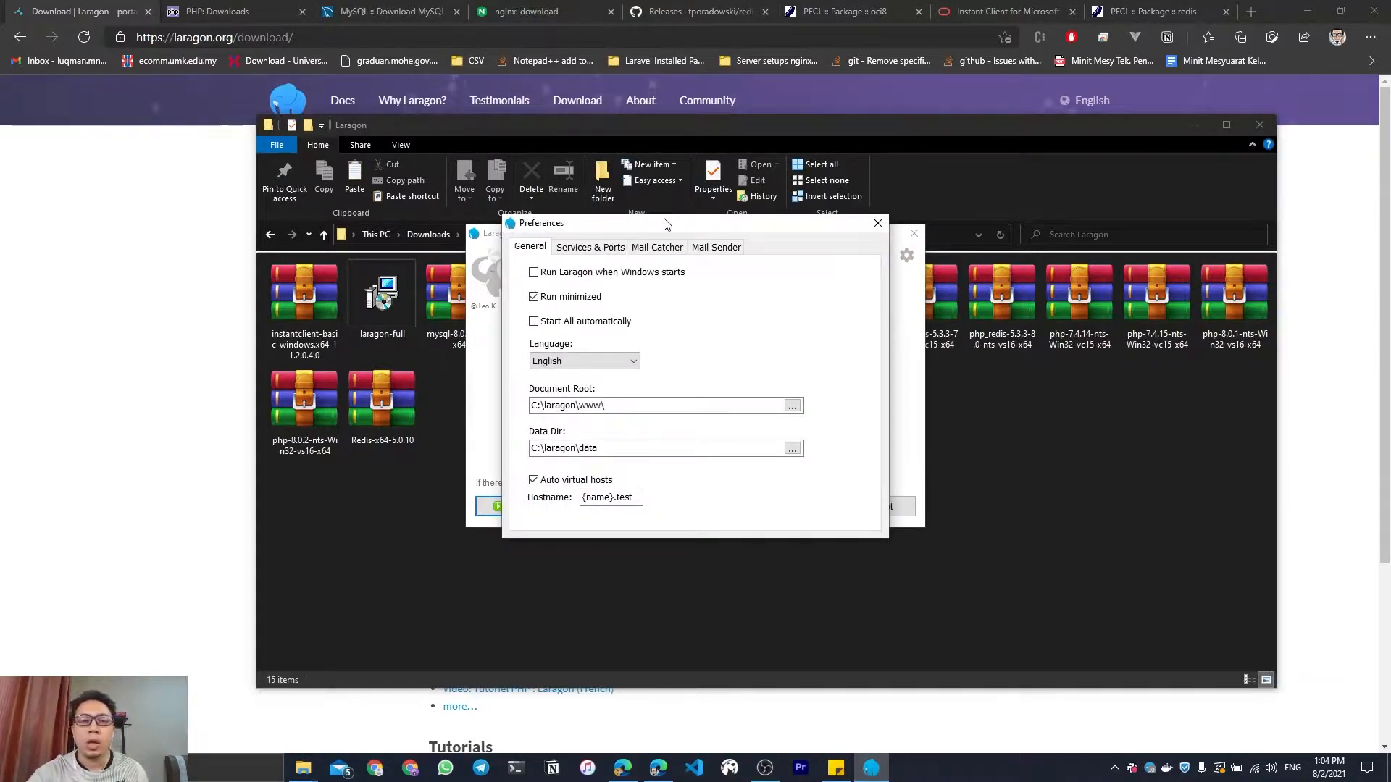
{"action": "left_click_drag", "start_coordinate": [666, 224], "coordinate": [565, 208]}
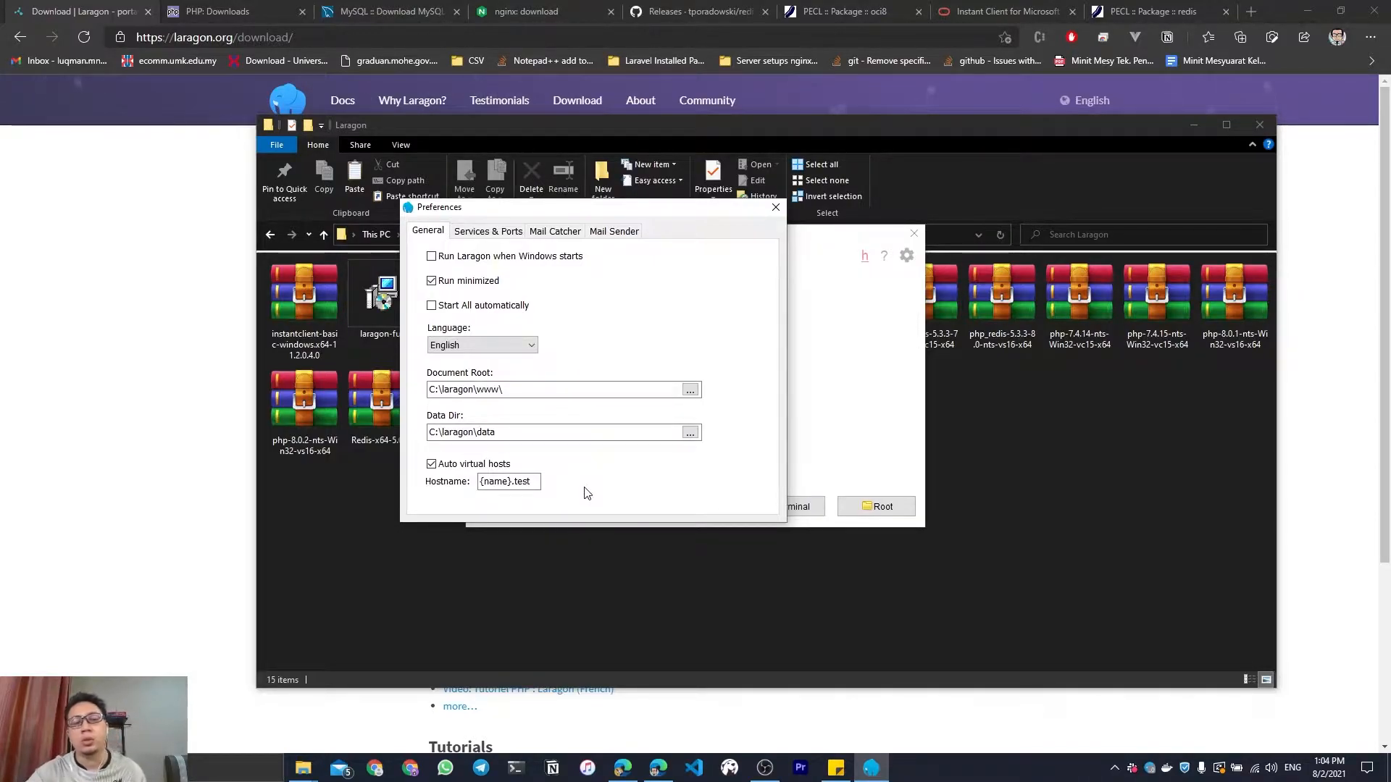
{"action": "mouse_move", "coordinate": [511, 482]}
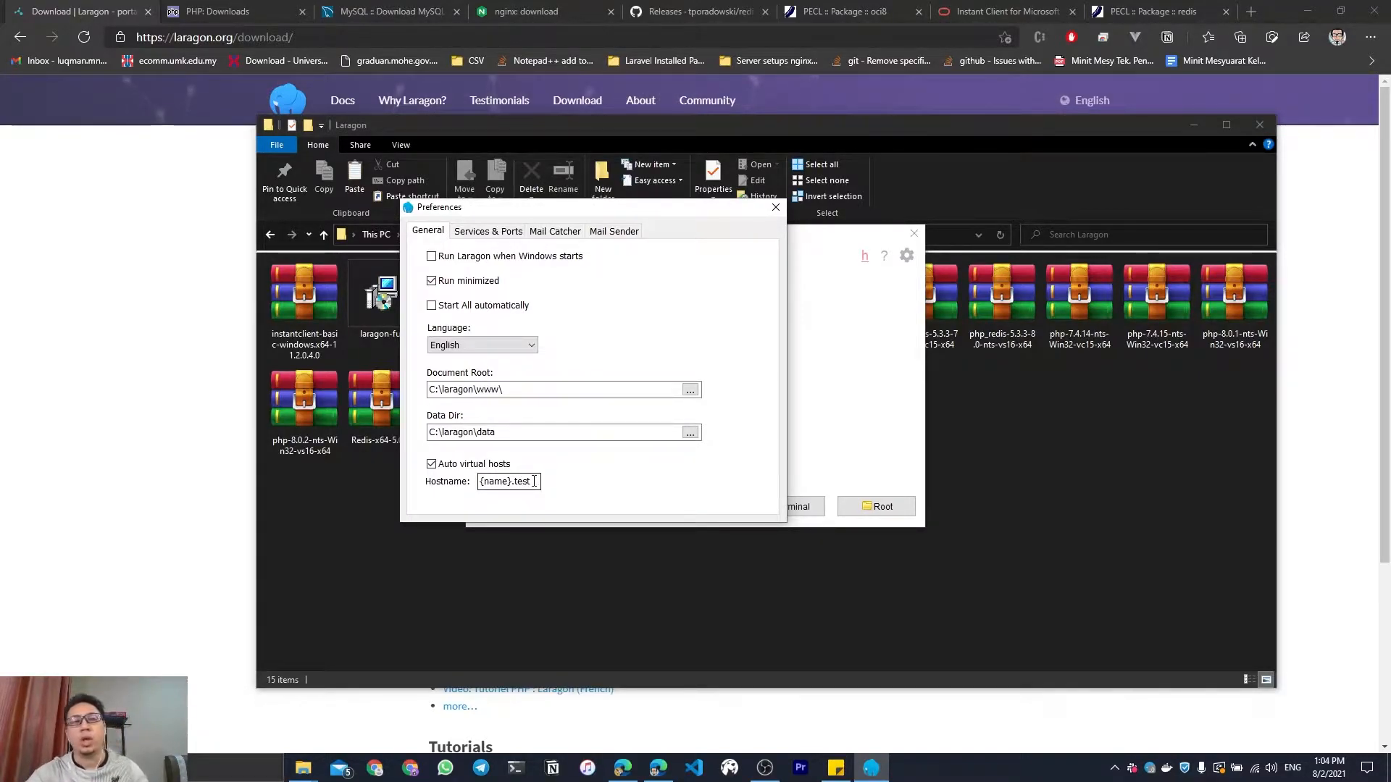
{"action": "left_click", "coordinate": [484, 239]}
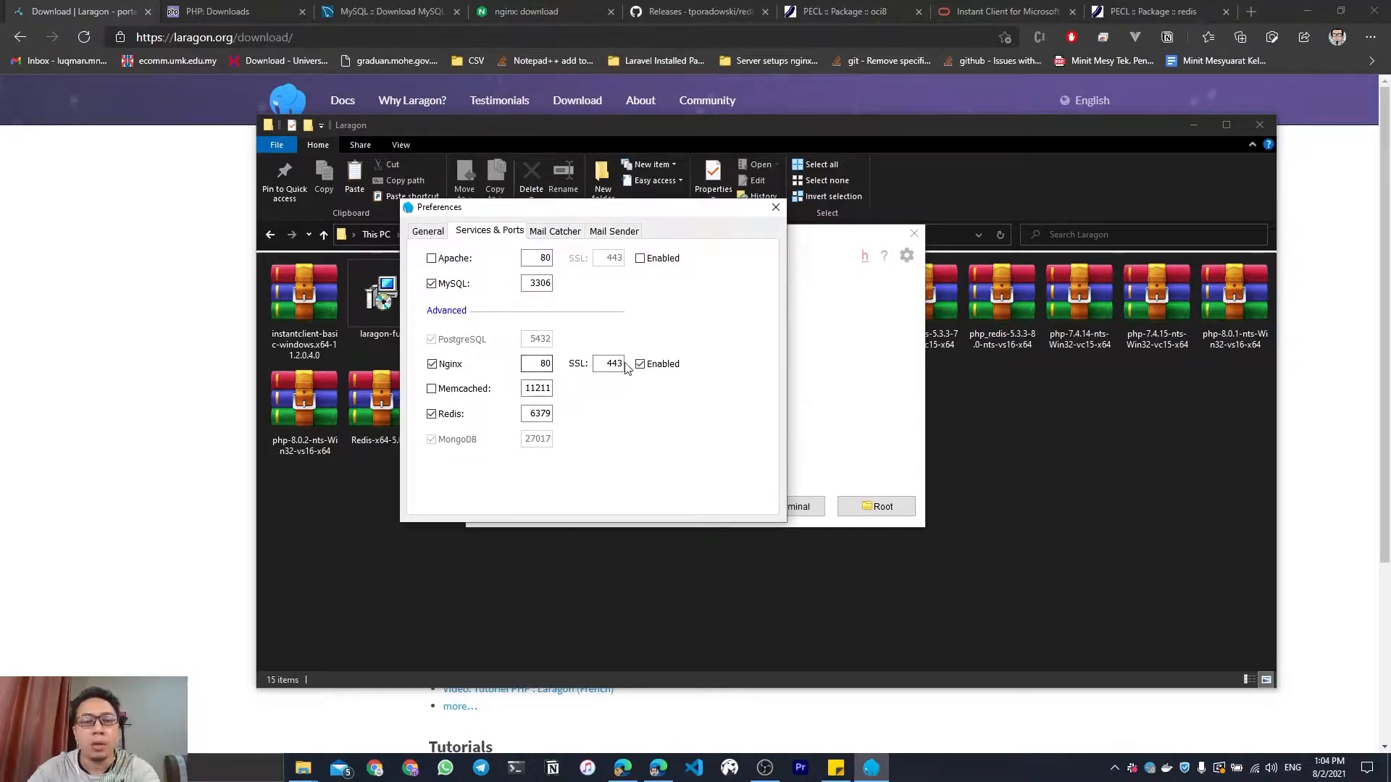
{"action": "left_click", "coordinate": [566, 233]}
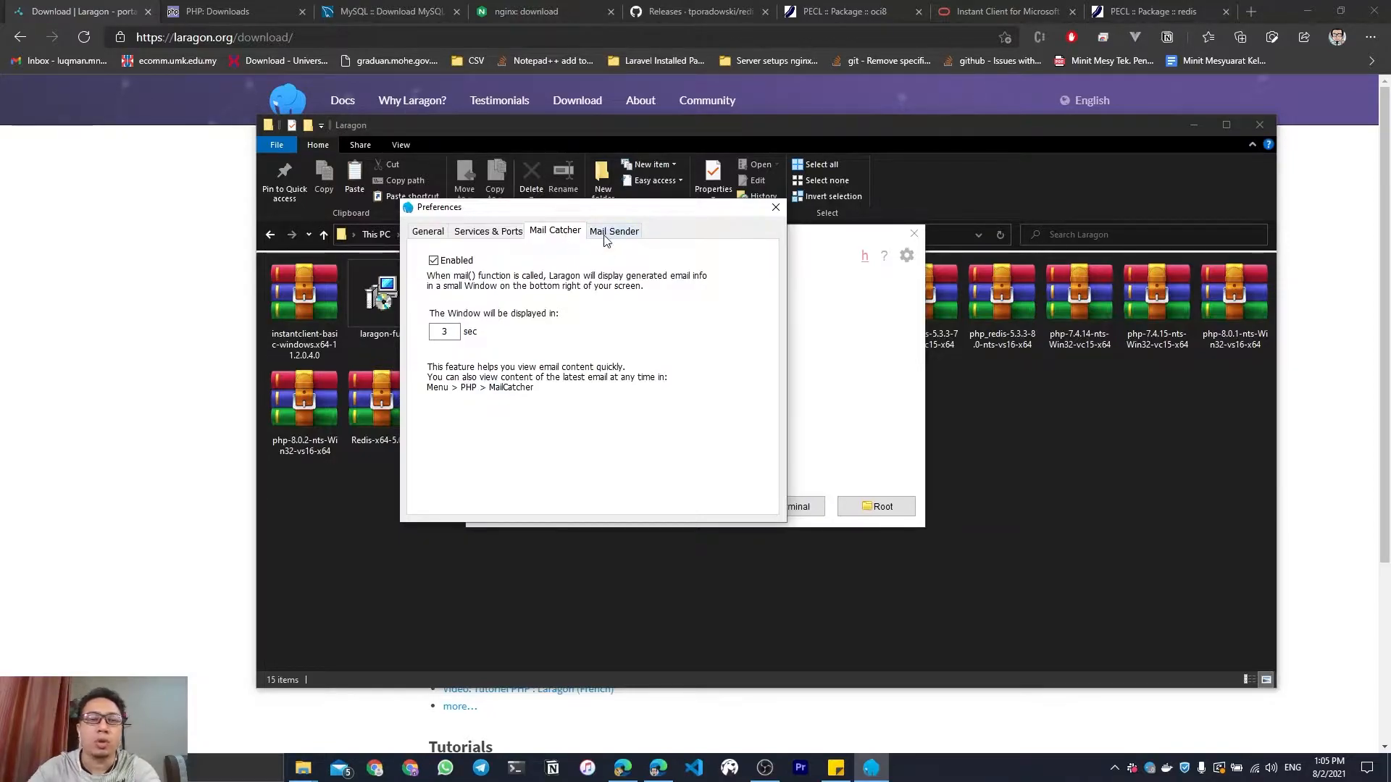
{"action": "left_click", "coordinate": [509, 234]}
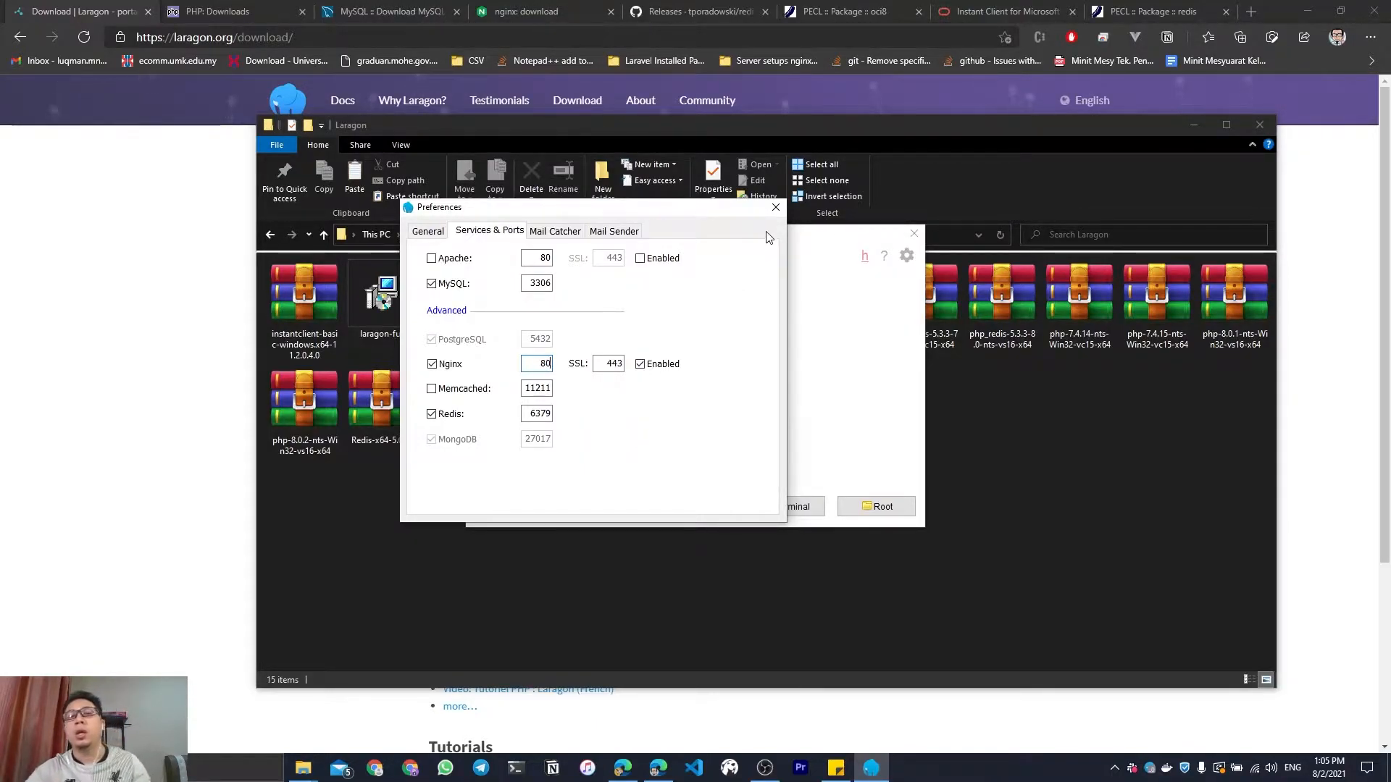
{"action": "left_click", "coordinate": [774, 209]}
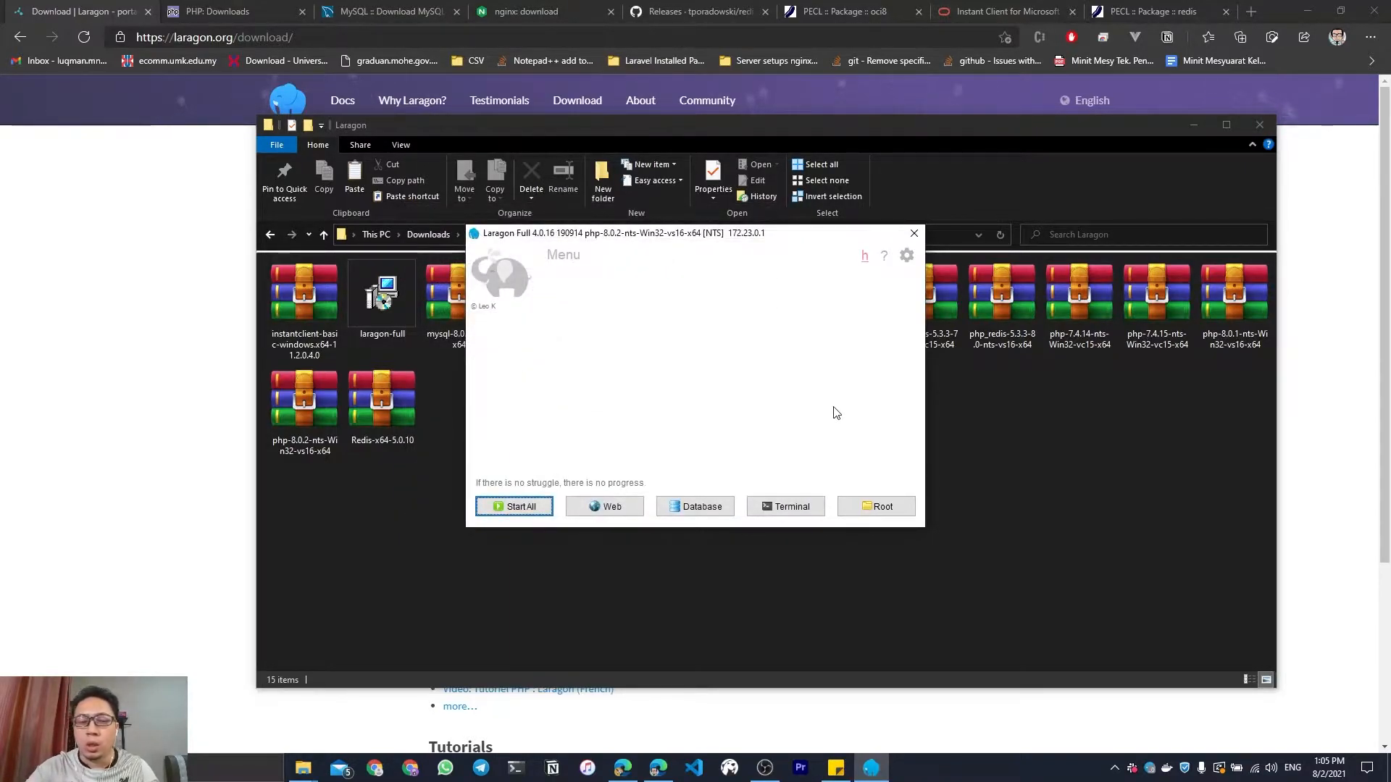
Open Laragon's root folder, go up to the C:\laragon folder and display its contents as large icons.
{"action": "left_click", "coordinate": [868, 506]}
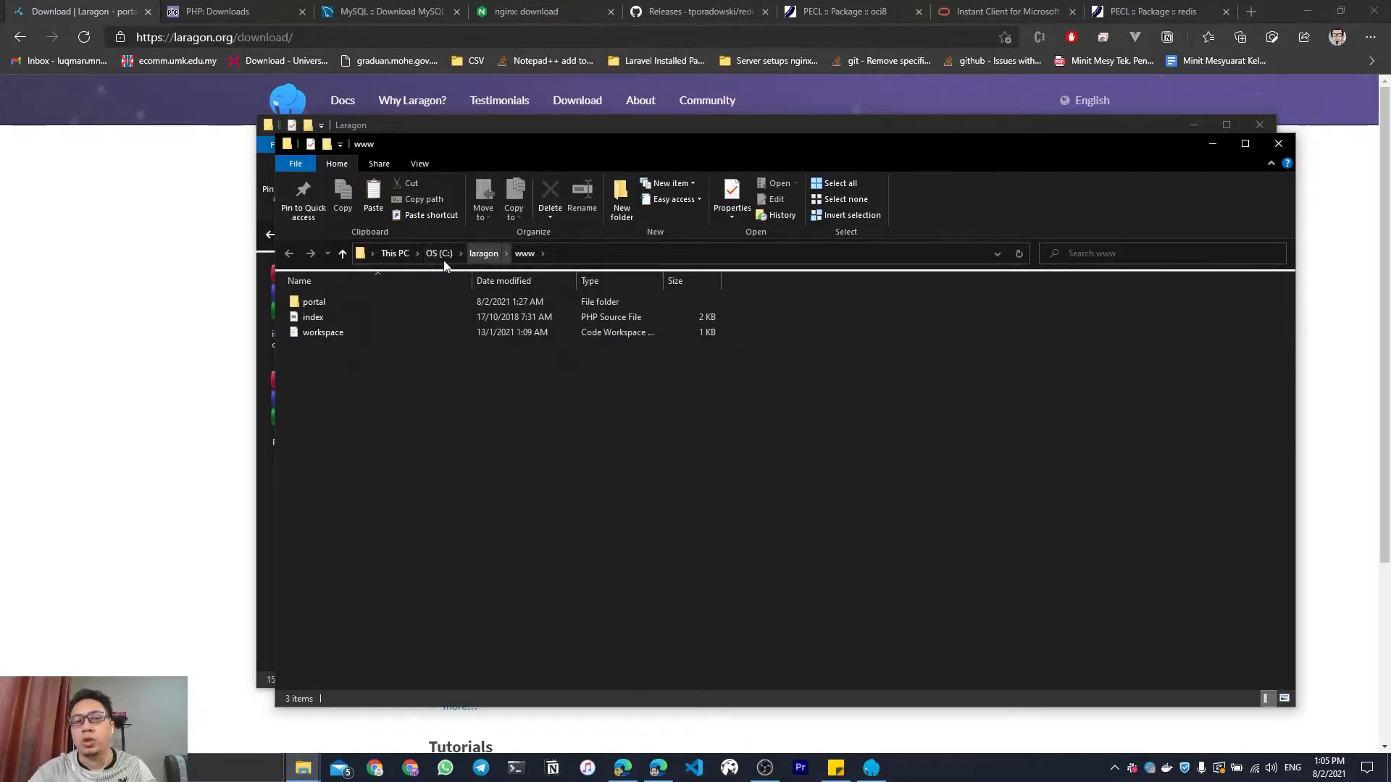
{"action": "left_click", "coordinate": [481, 251]}
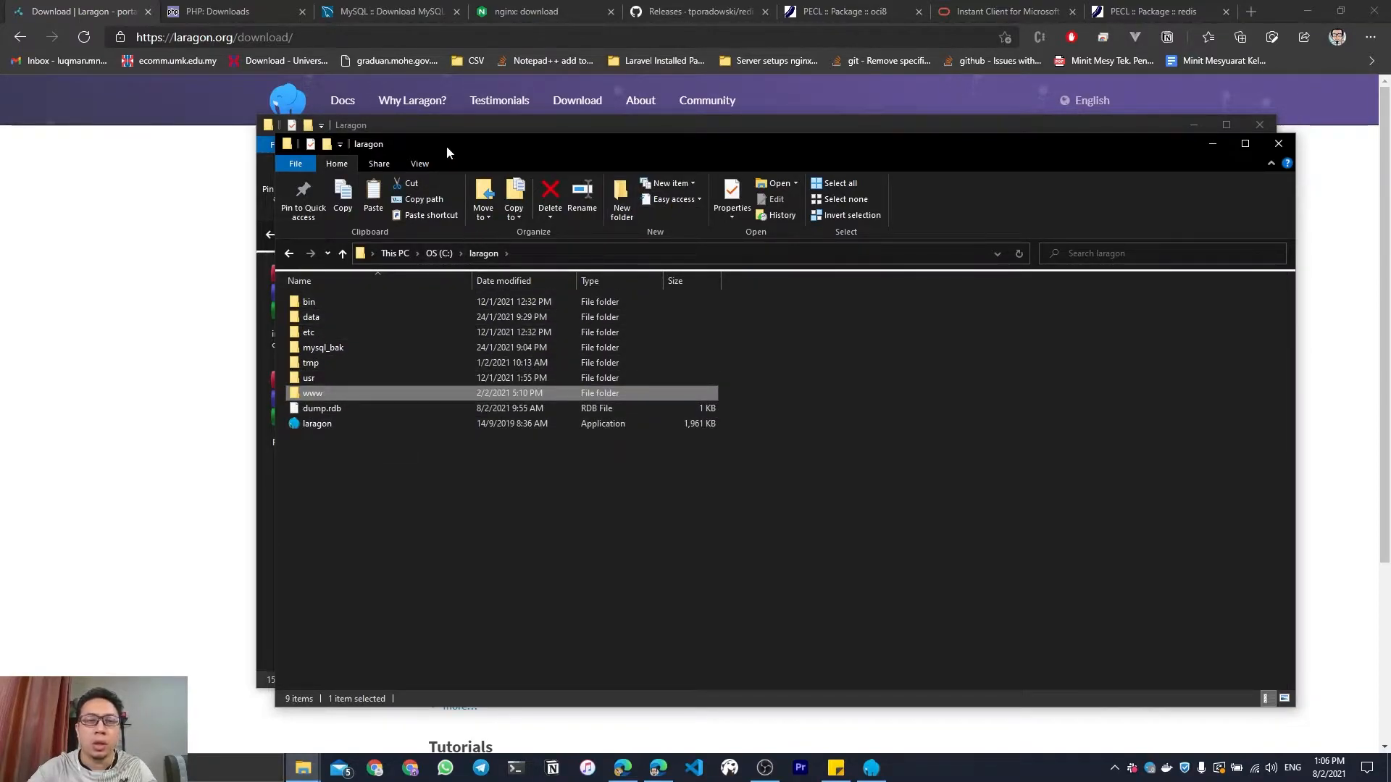
{"action": "left_click", "coordinate": [420, 164]}
{"action": "left_click", "coordinate": [523, 187]}
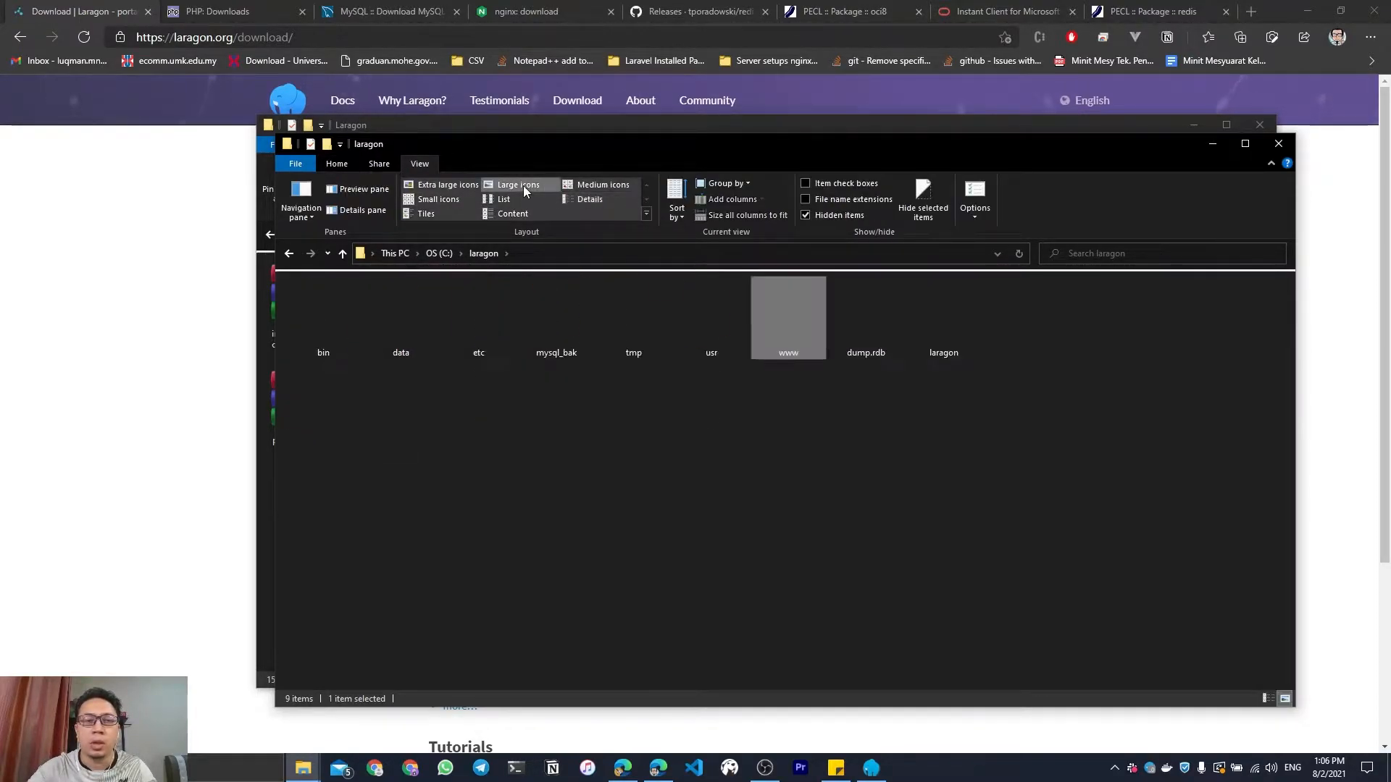
{"action": "left_click", "coordinate": [622, 451]}
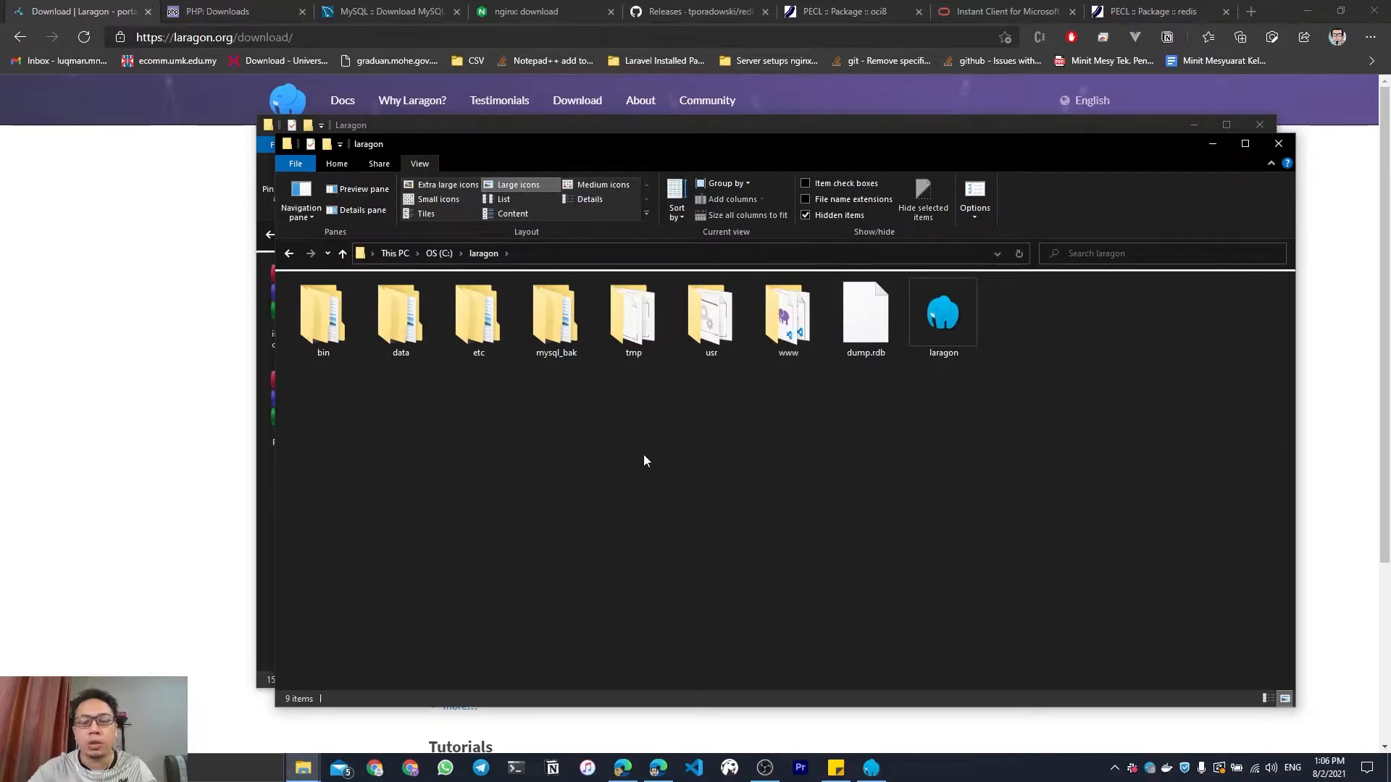
Examine the project files inside the www folder and return to the C:\laragon folder.
{"action": "double_click", "coordinate": [776, 324]}
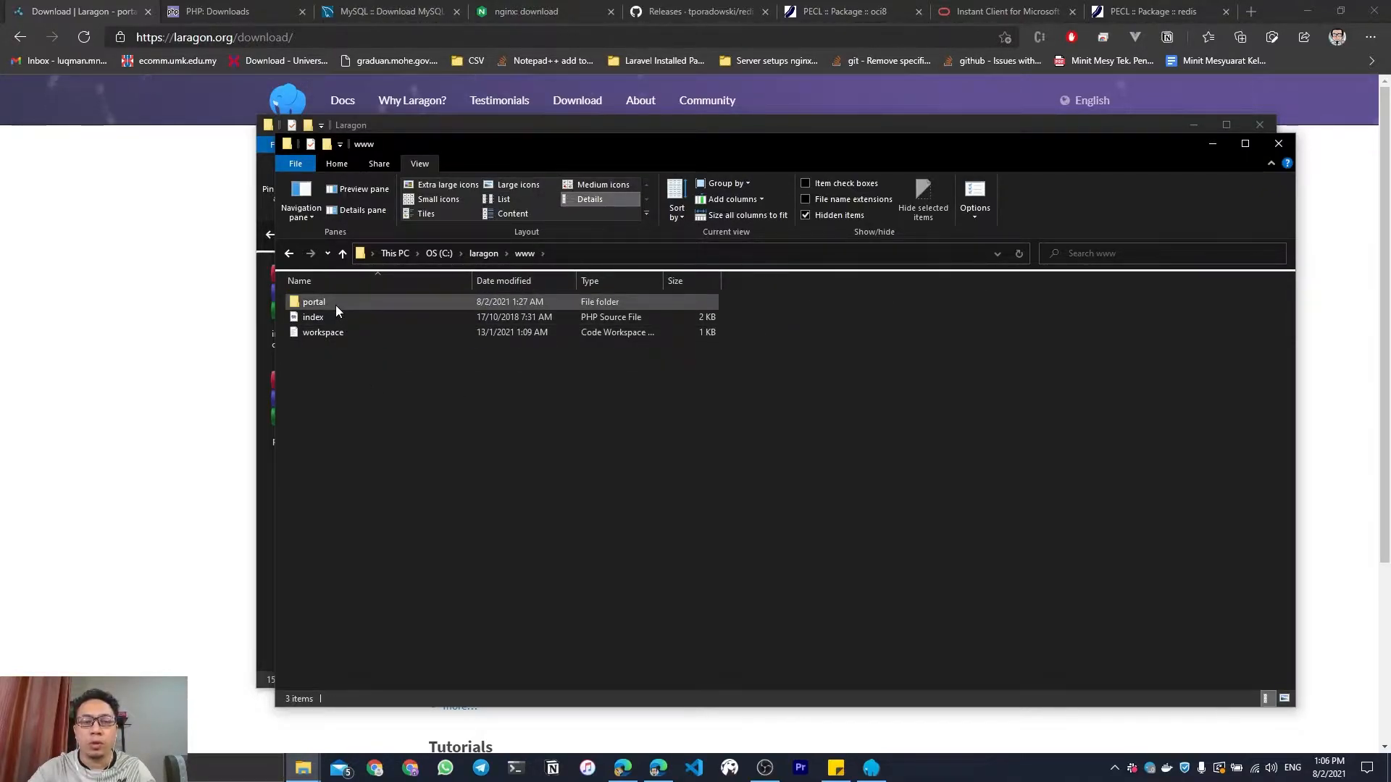
{"action": "left_click", "coordinate": [484, 254]}
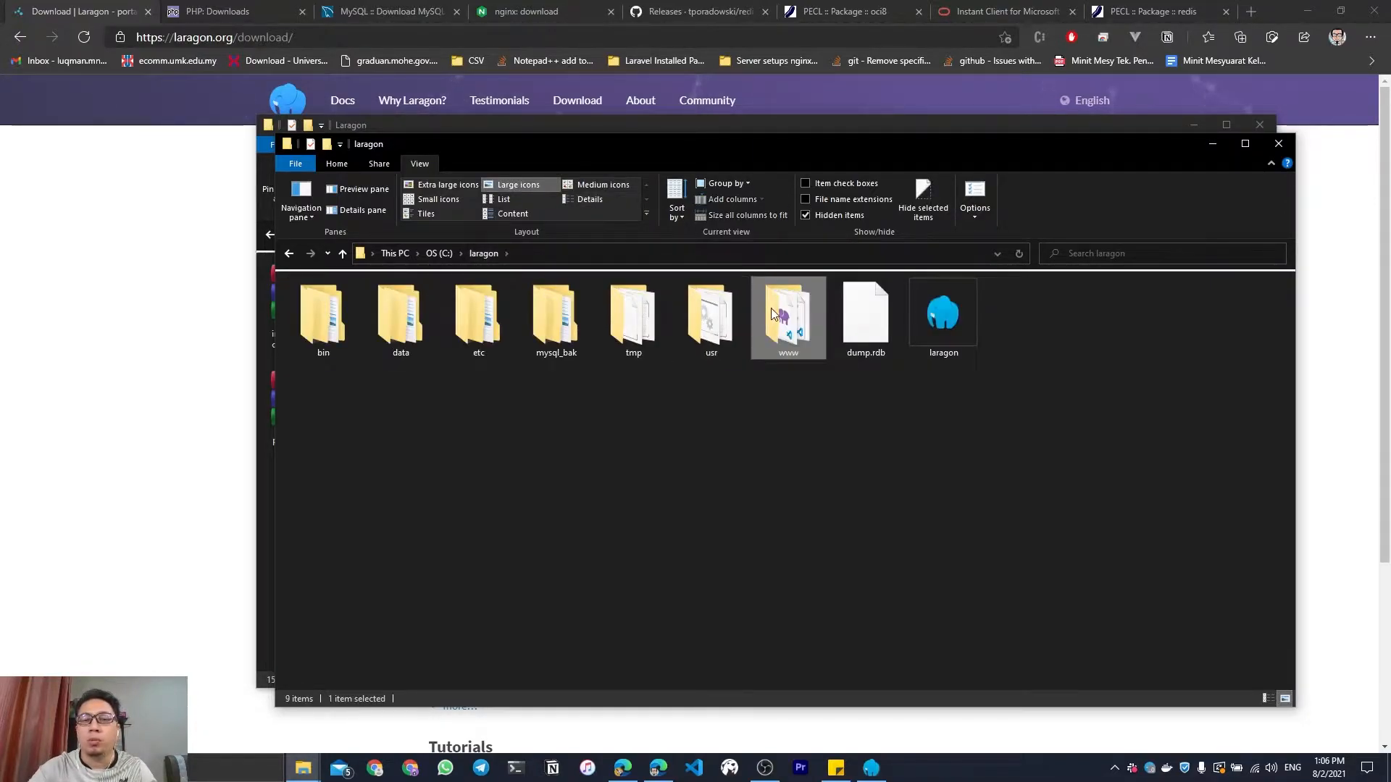
{"action": "double_click", "coordinate": [771, 307]}
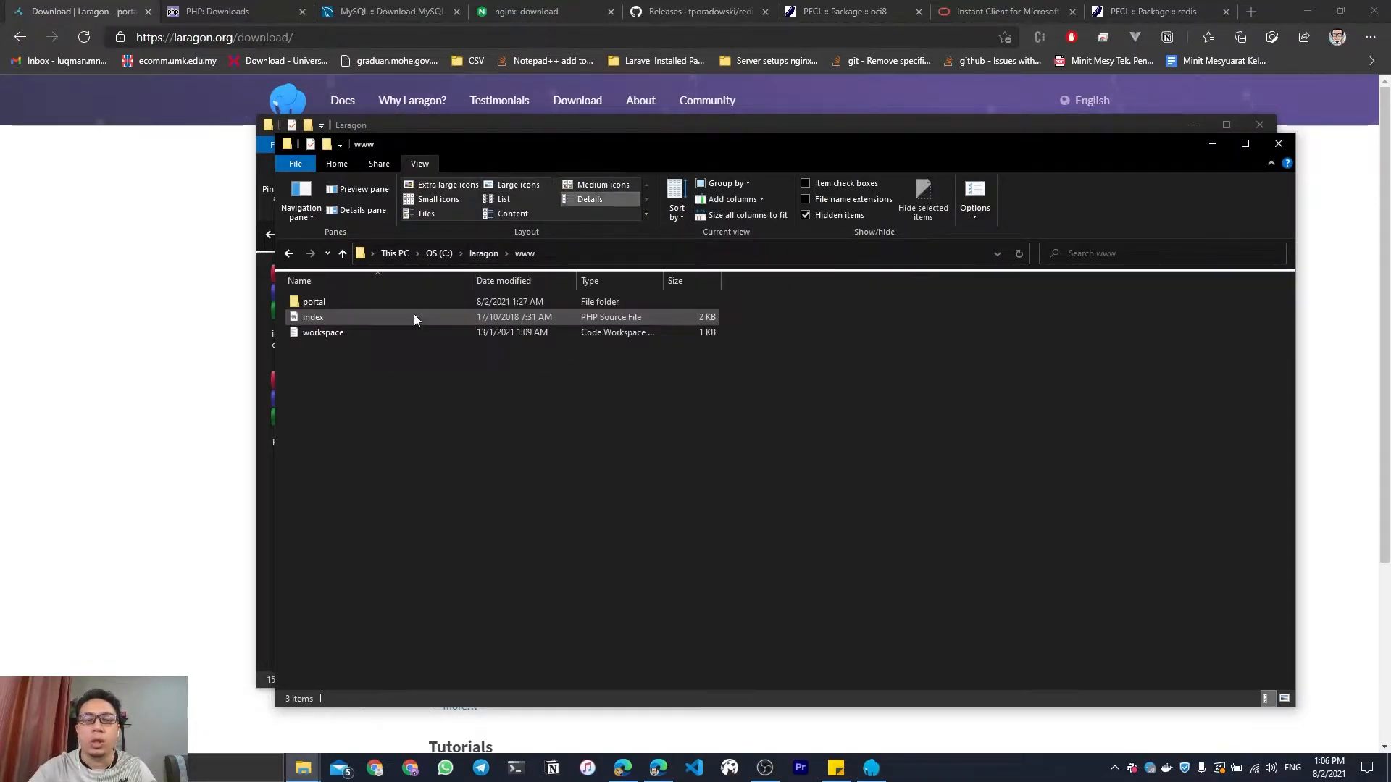
{"action": "left_click", "coordinate": [484, 254]}
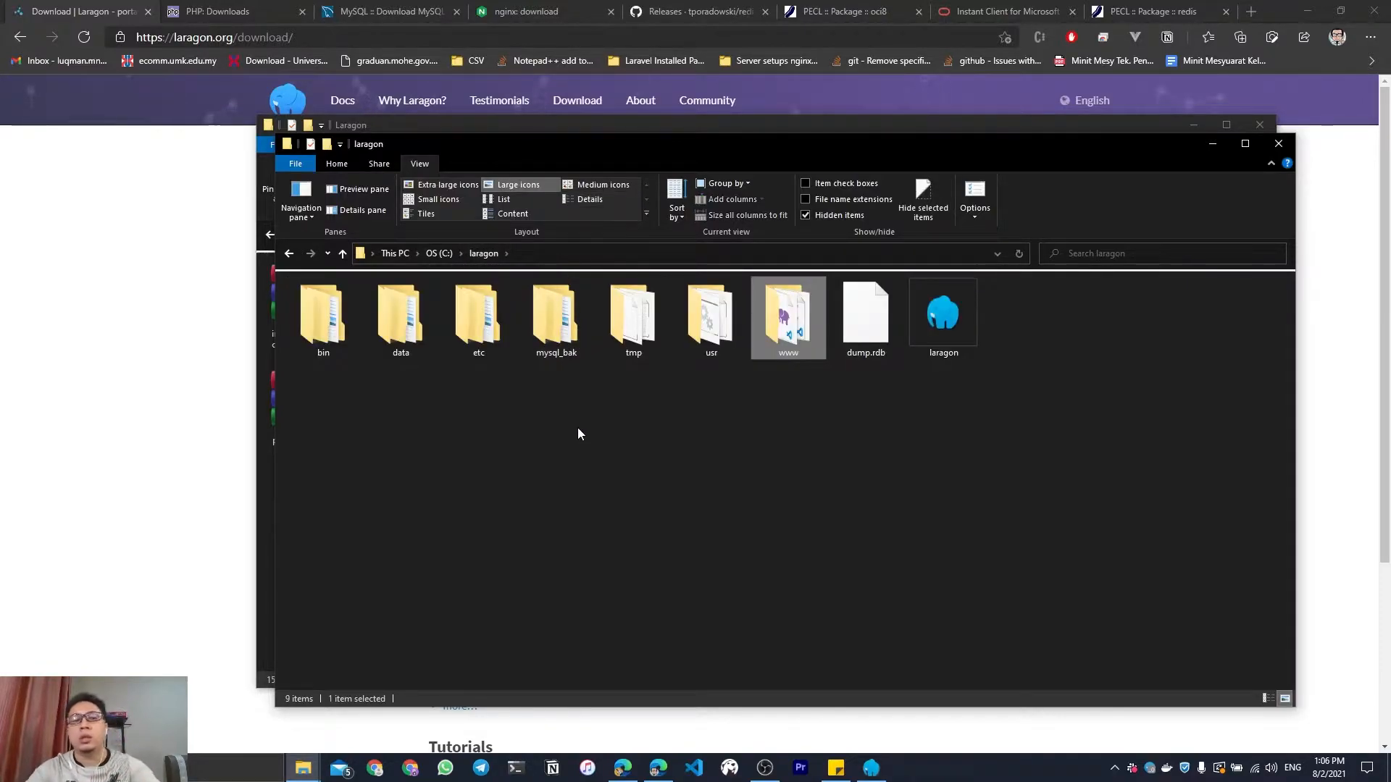
Examine the contents of the bin folder and the Path options among Laragon's tools.
{"action": "double_click", "coordinate": [323, 317]}
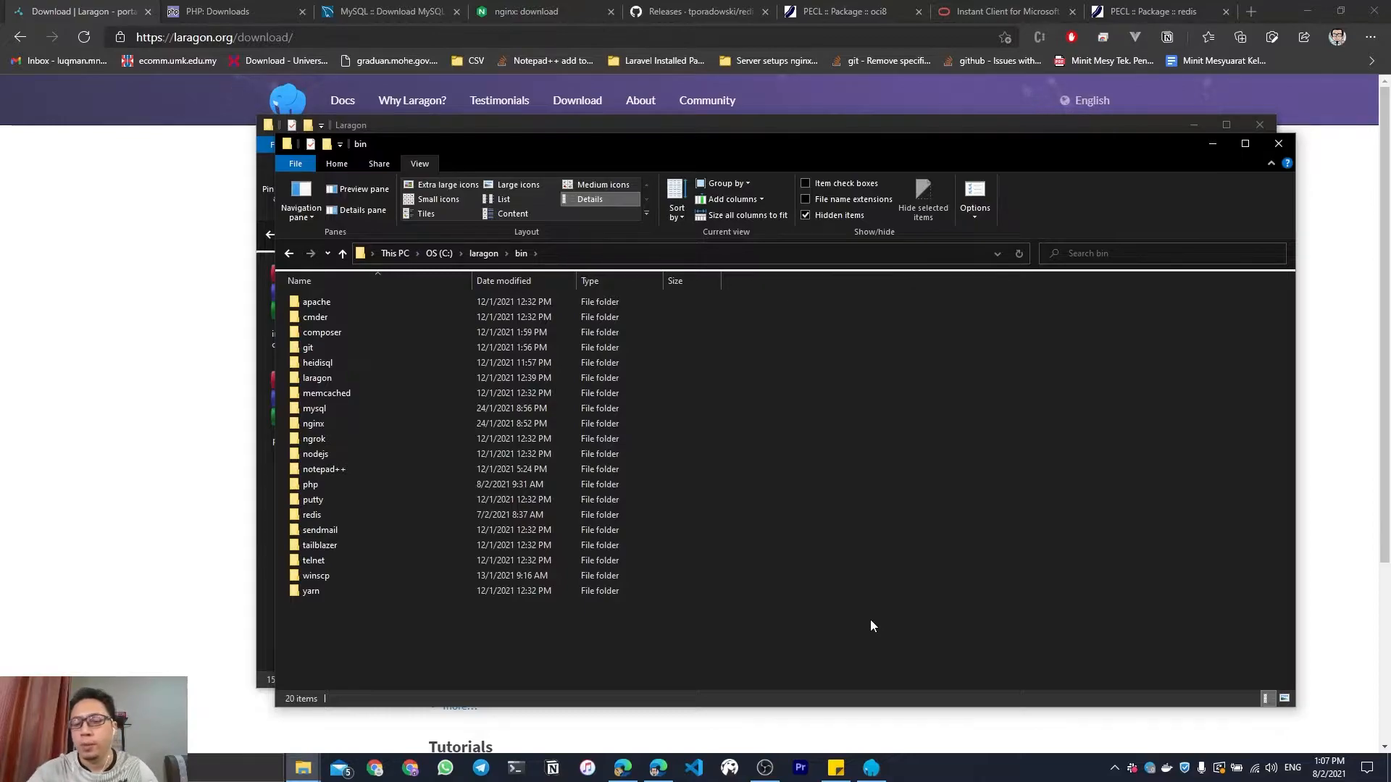
{"action": "left_click", "coordinate": [1114, 768]}
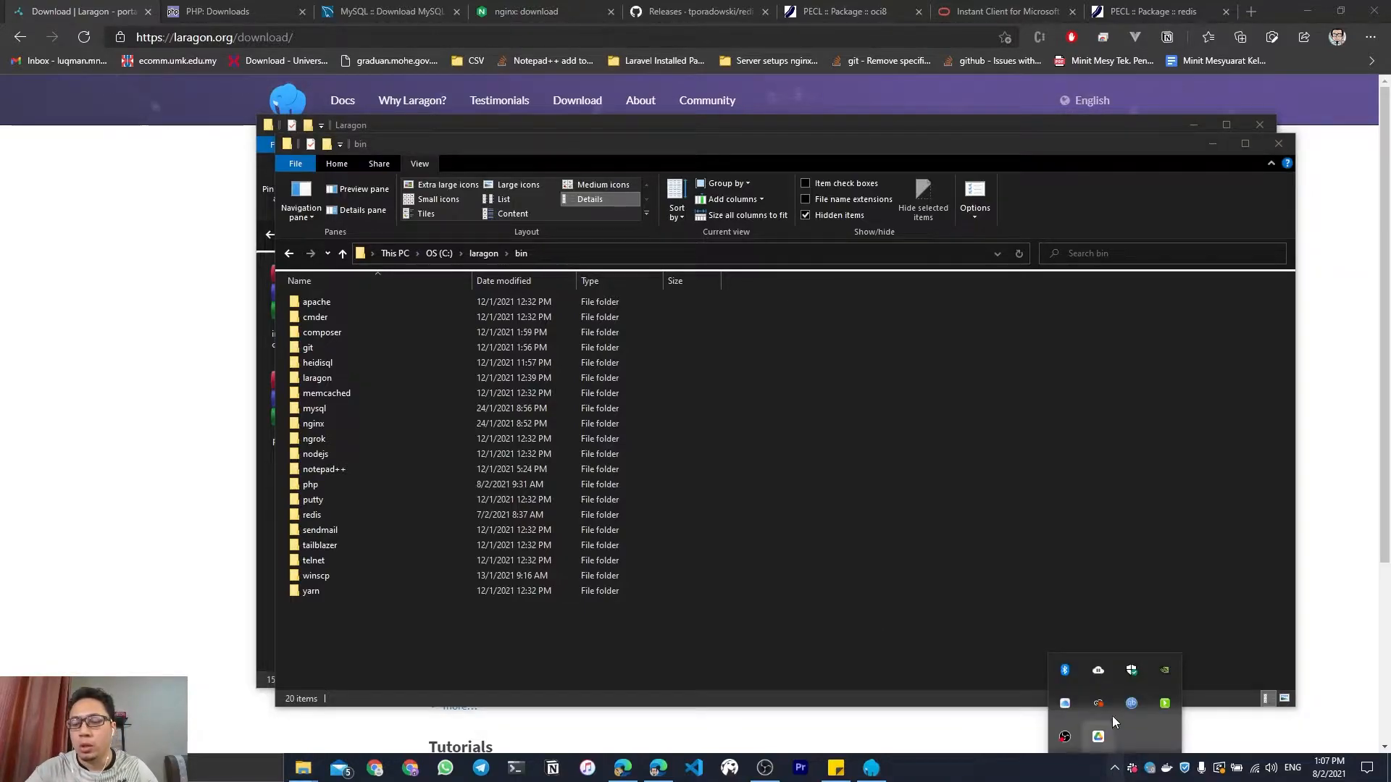
{"action": "right_click", "coordinate": [1164, 704]}
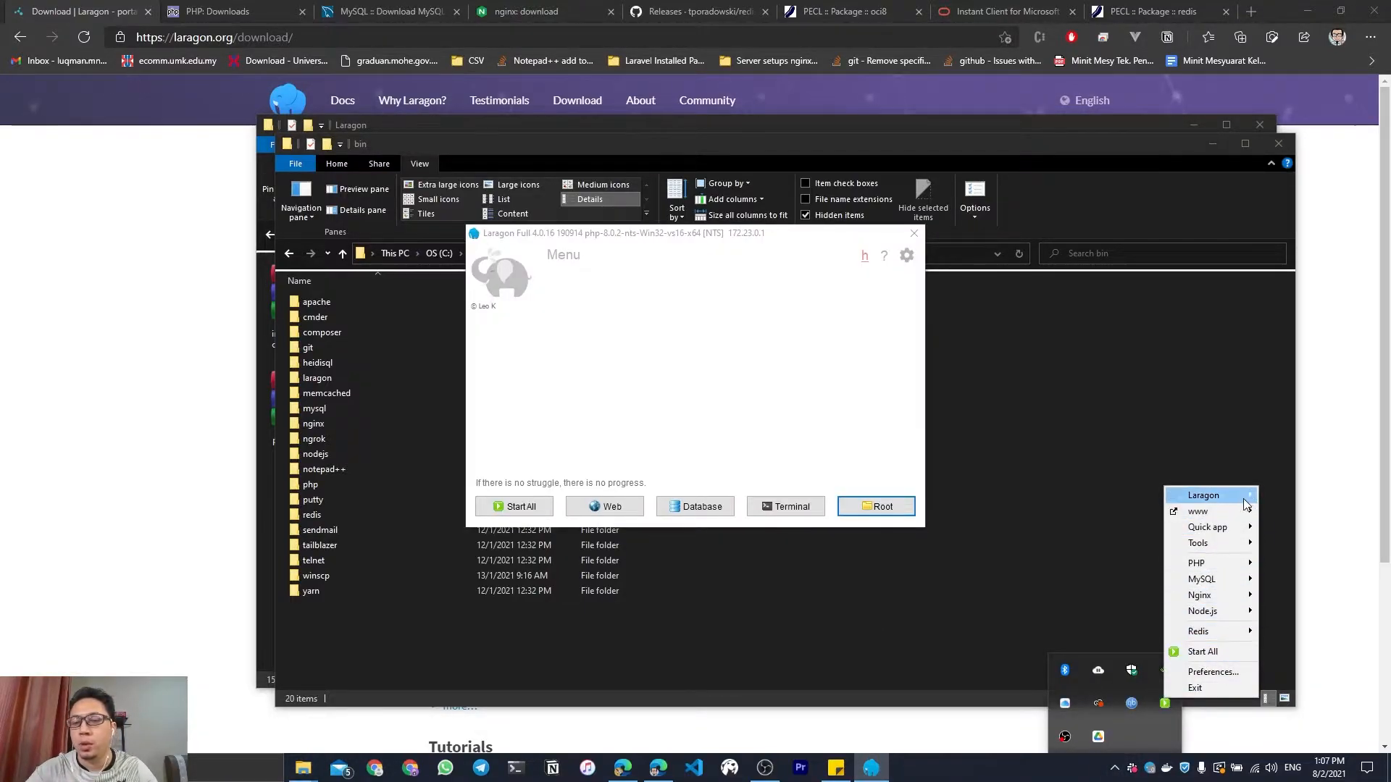
{"action": "mouse_move", "coordinate": [1208, 545]}
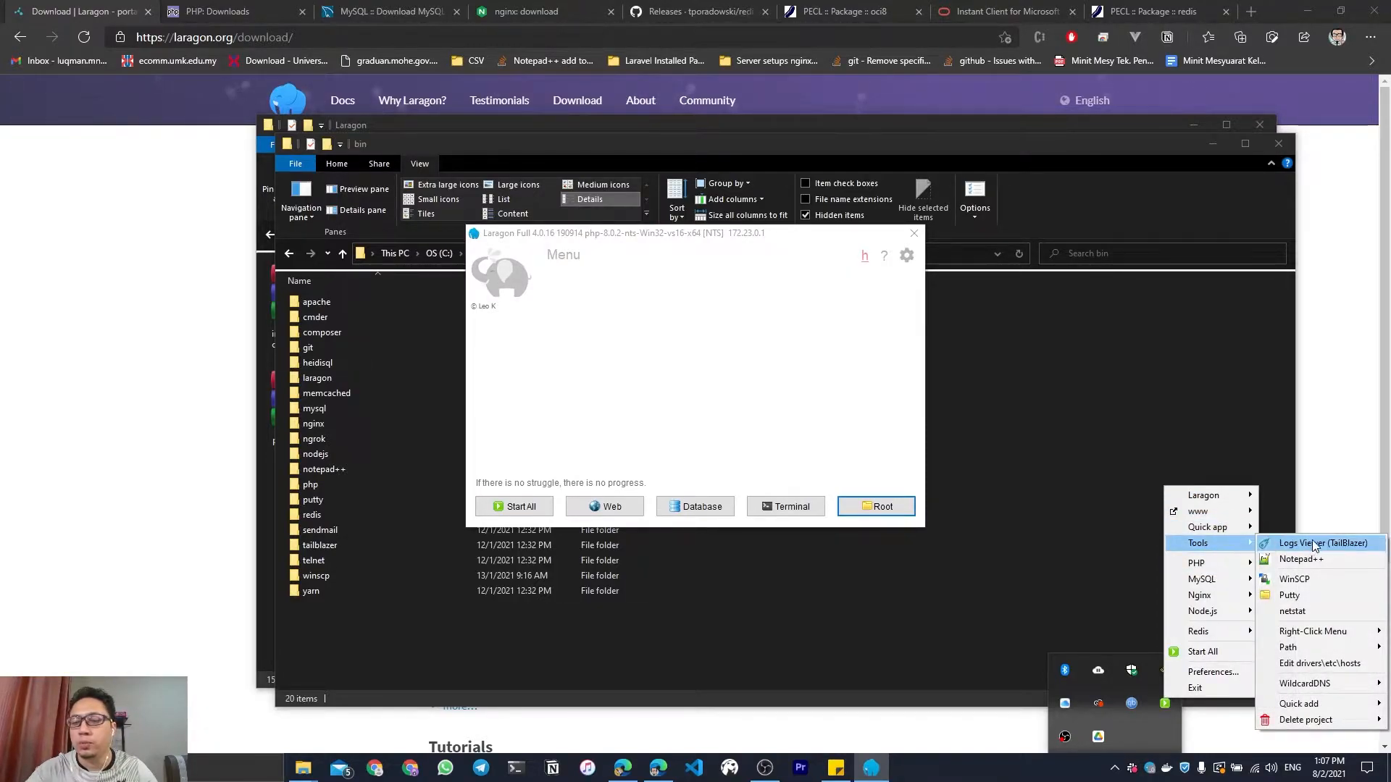
{"action": "mouse_move", "coordinate": [1288, 649]}
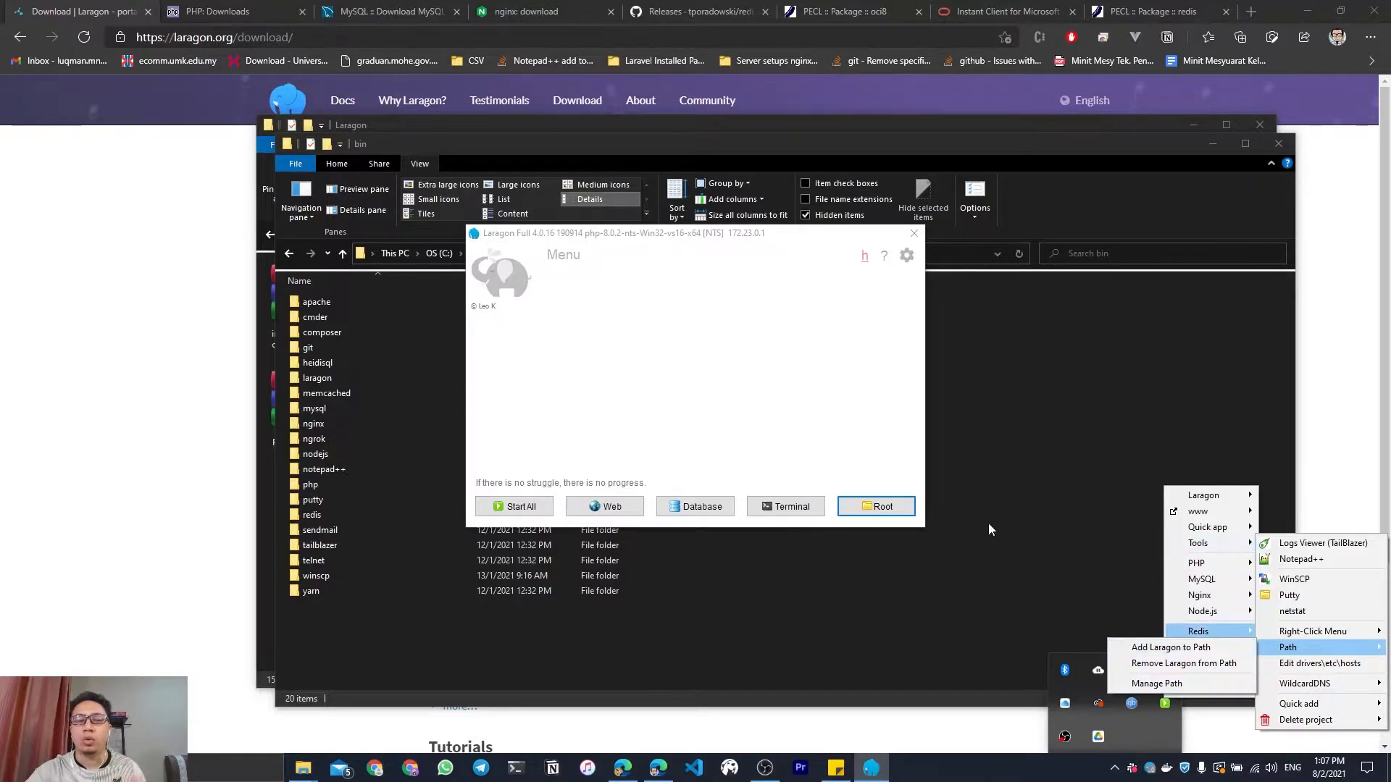
Open Laragon's terminal and check the Git version with git --version.
{"action": "left_click", "coordinate": [882, 451]}
{"action": "left_click", "coordinate": [788, 505]}
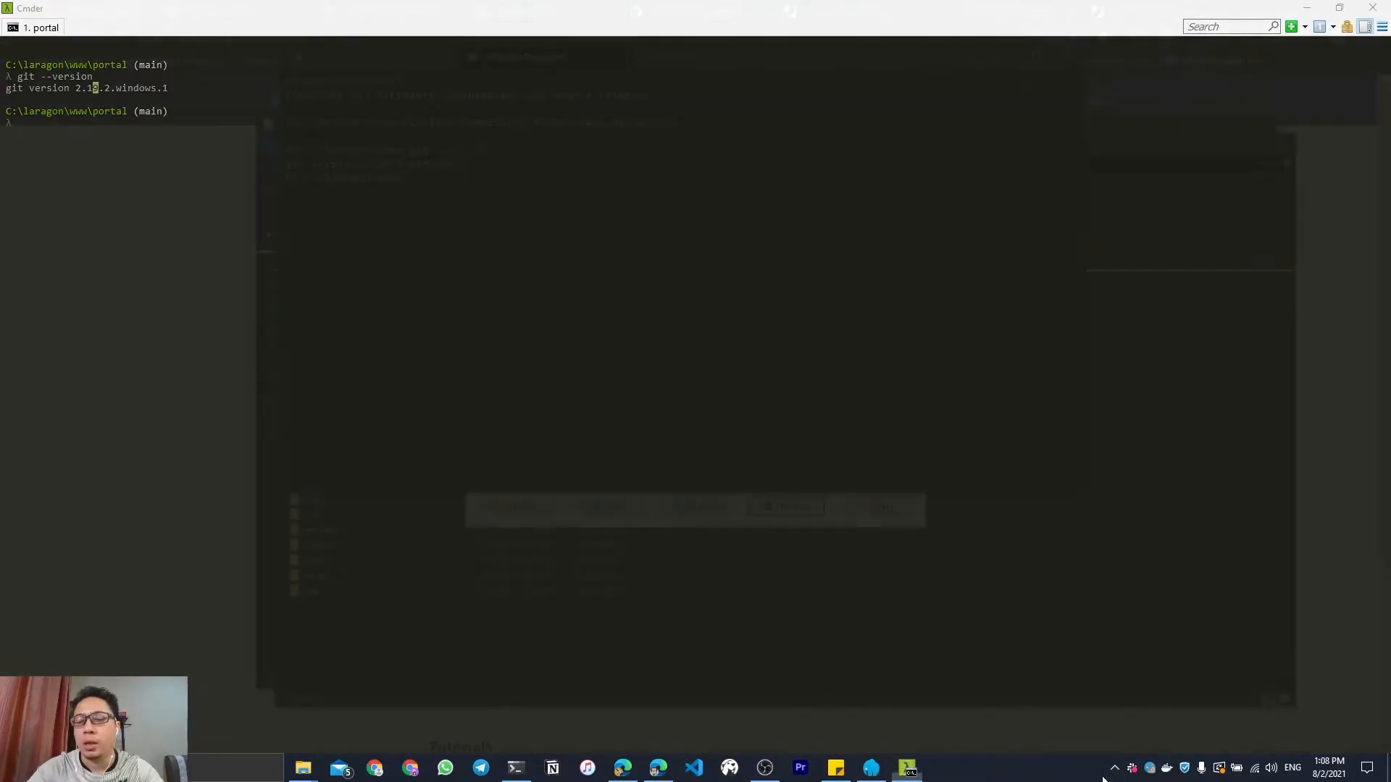
Try to add Laragon to the Path using its Path tools.
{"action": "left_click", "coordinate": [1114, 768]}
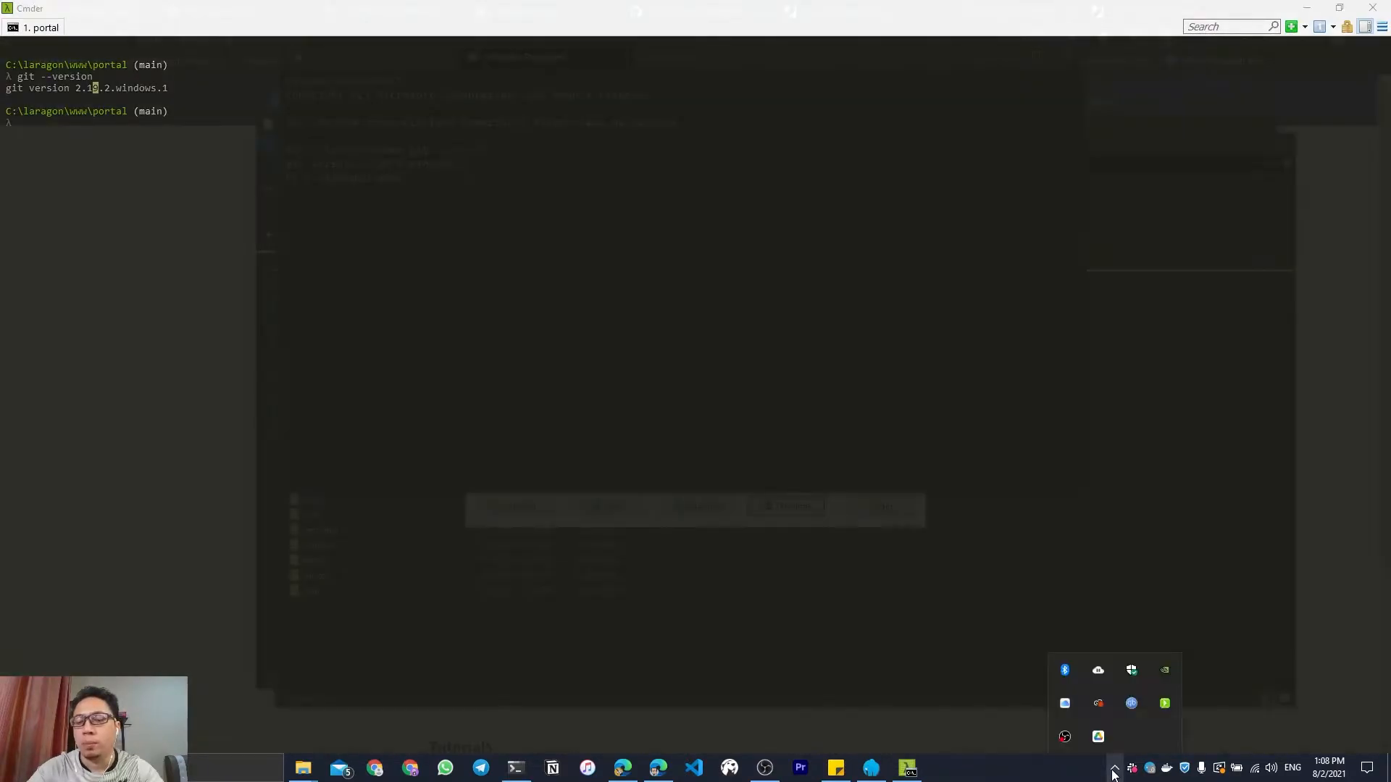
{"action": "right_click", "coordinate": [1166, 702]}
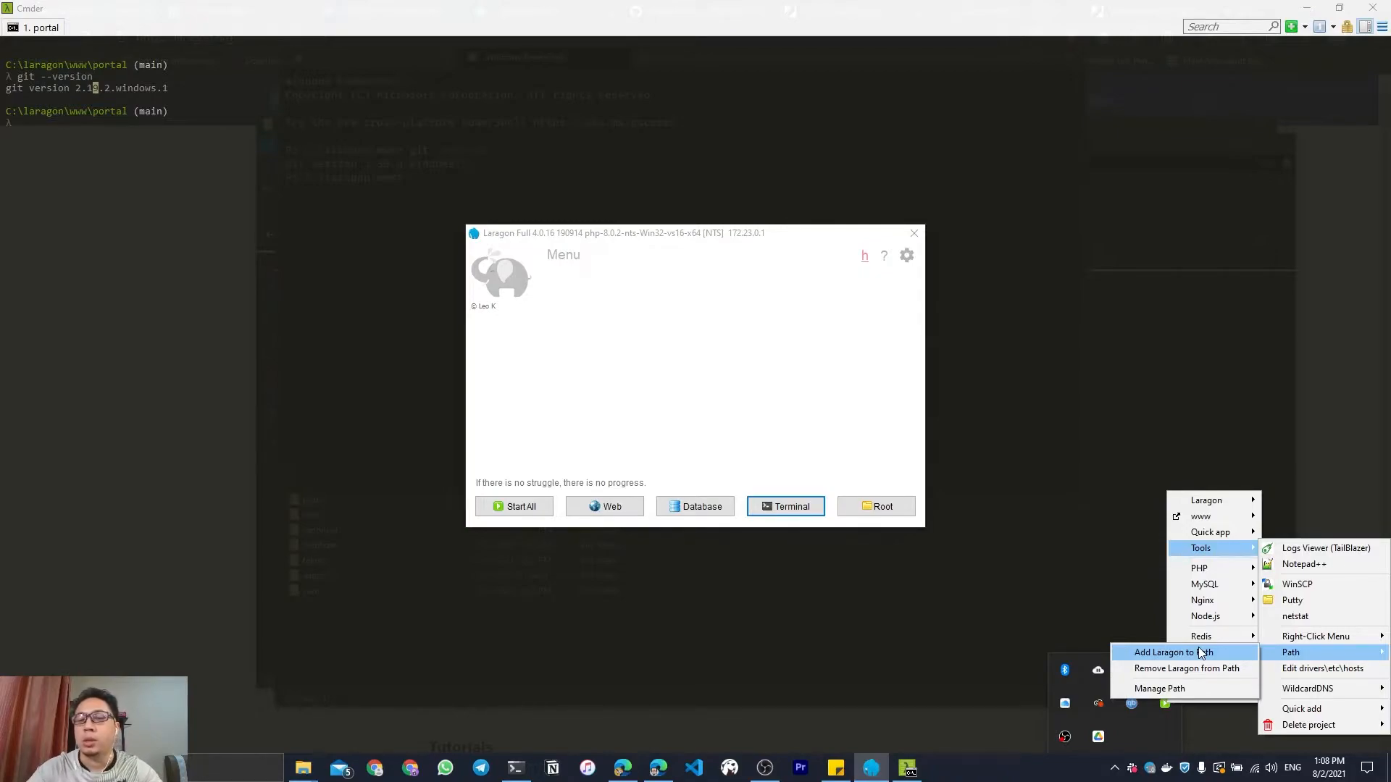
{"action": "left_click", "coordinate": [1200, 653]}
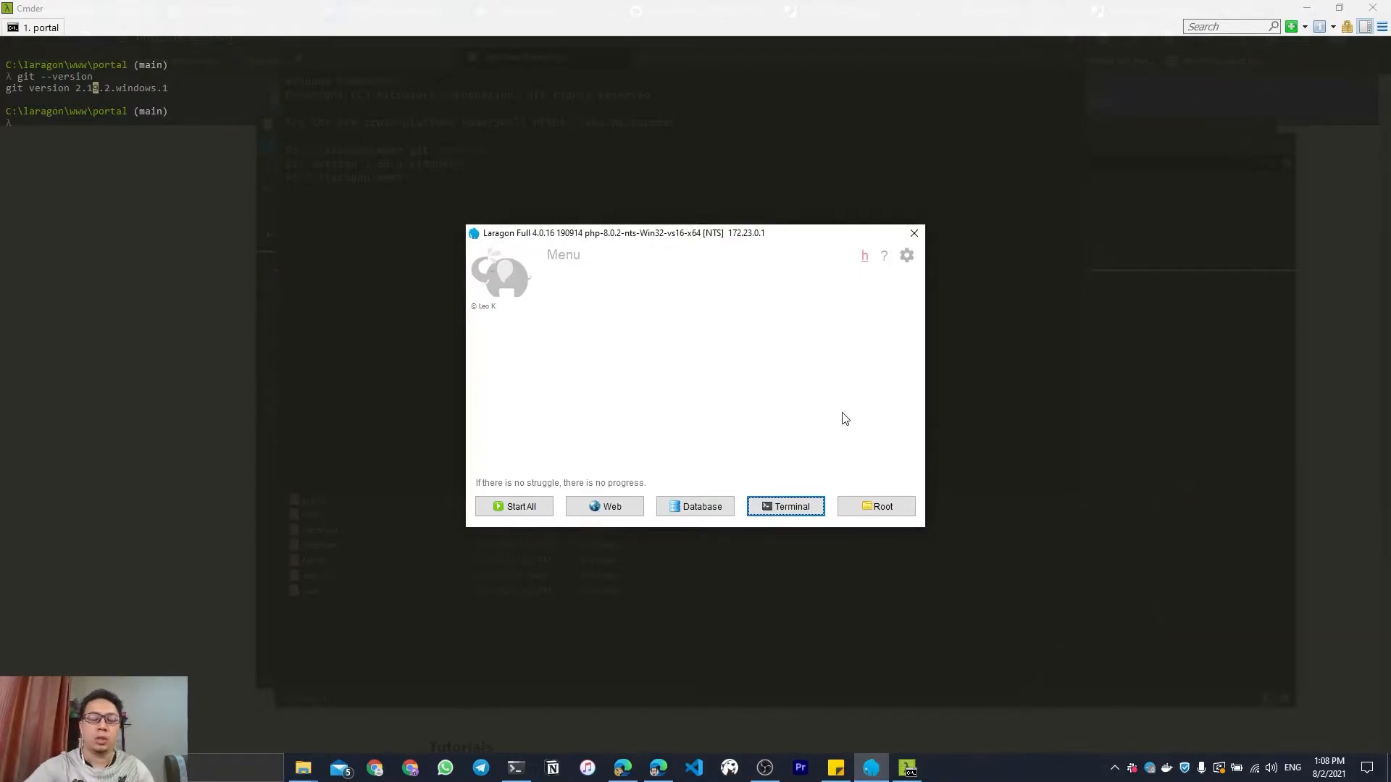
Find the system environment variables by searching for "envi", open the user Path variable and examine its Laragon entries, especially the PHP one.
{"action": "key", "text": "super+s"}
{"action": "type", "text": "envi"}
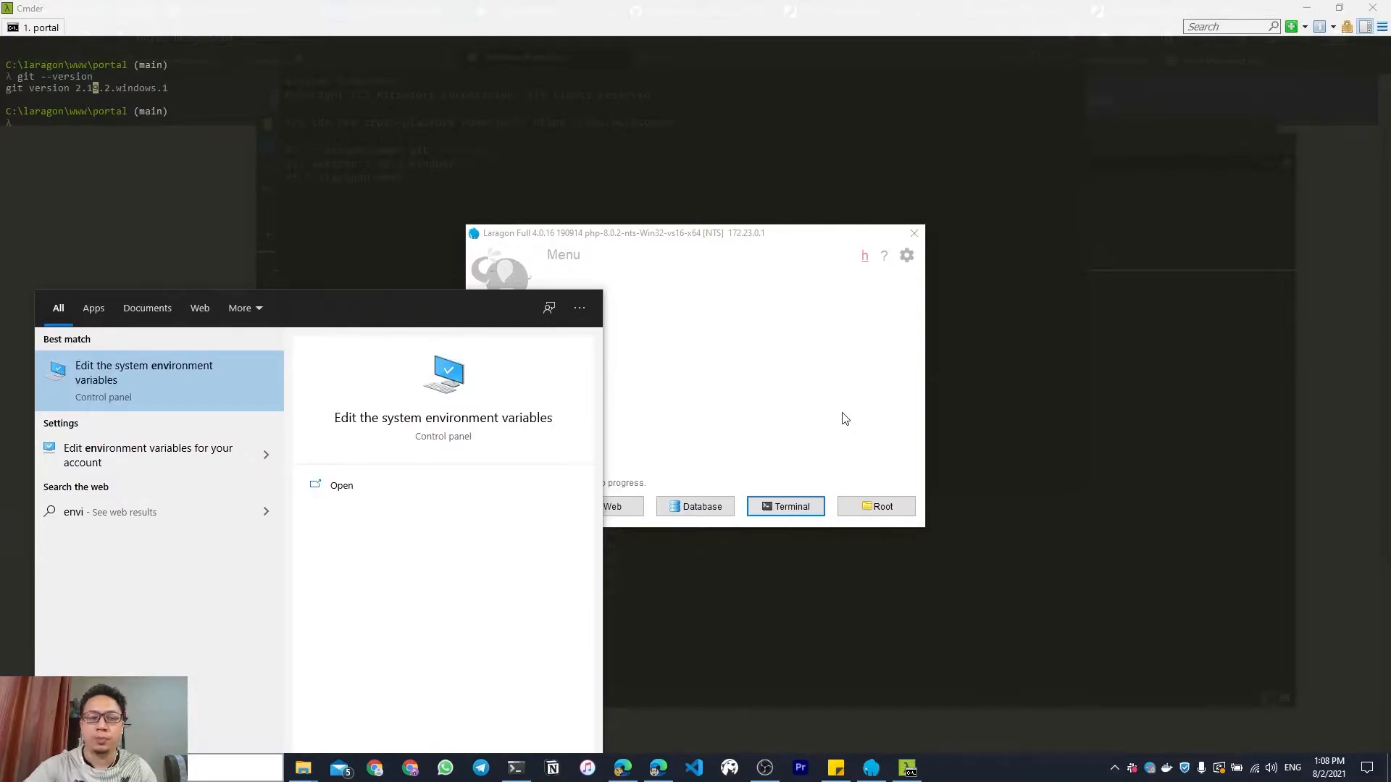
{"action": "key", "text": "Return"}
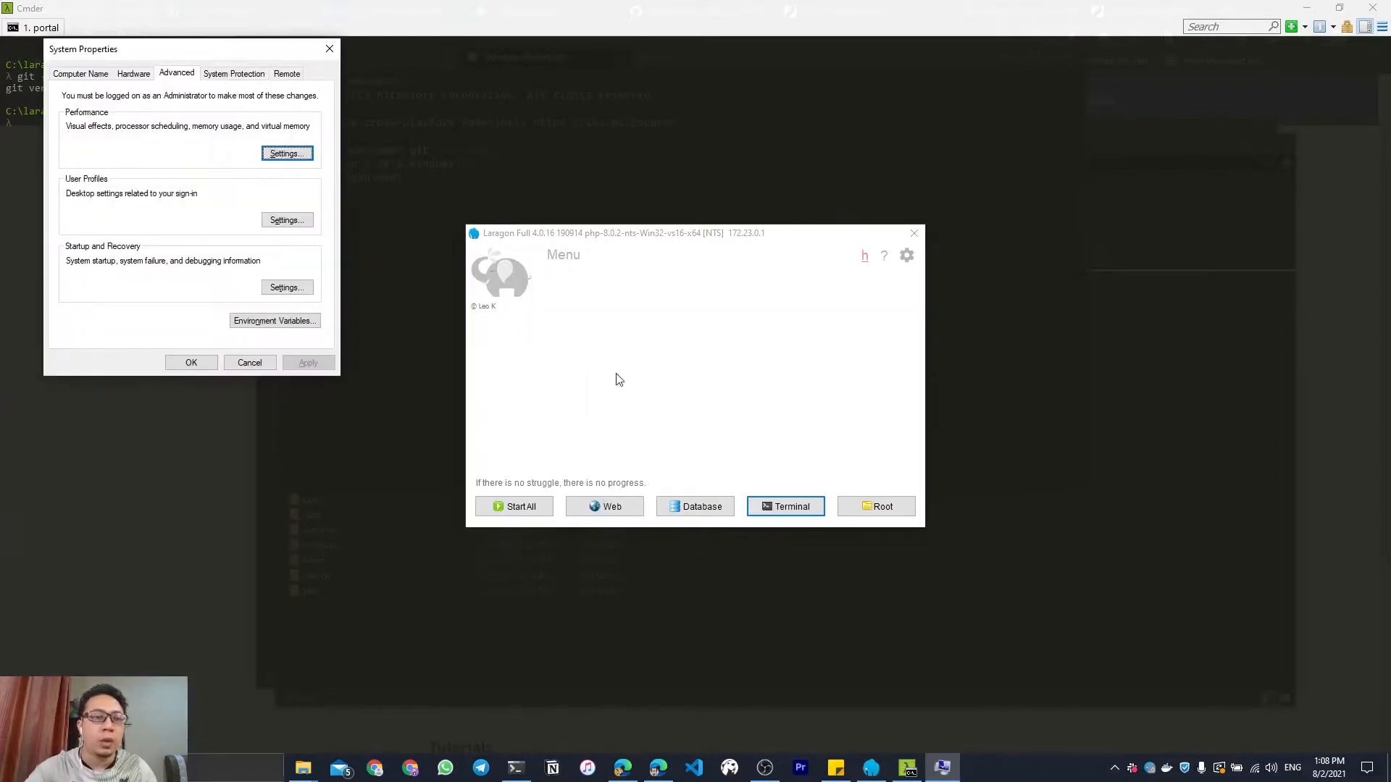
{"action": "left_click", "coordinate": [268, 320]}
{"action": "double_click", "coordinate": [635, 274]}
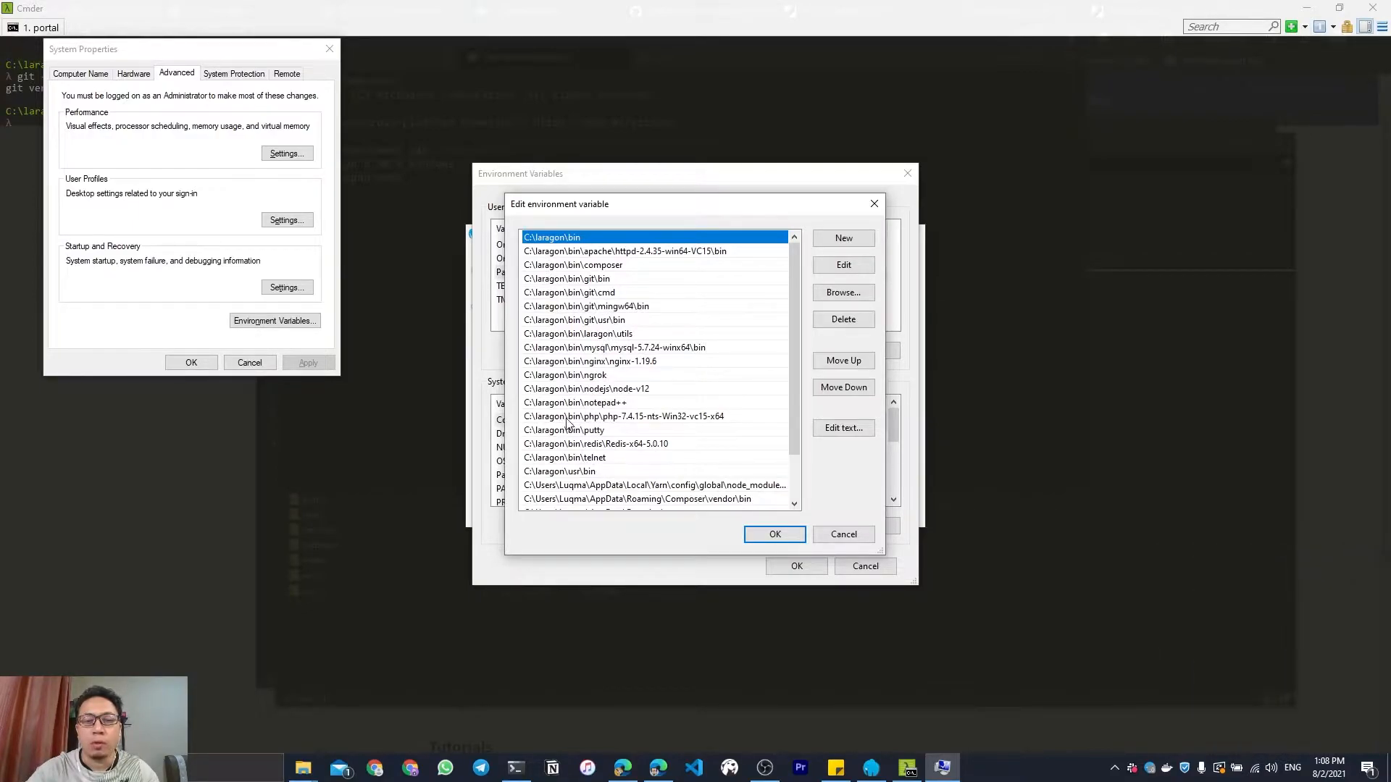
{"action": "left_click", "coordinate": [627, 418]}
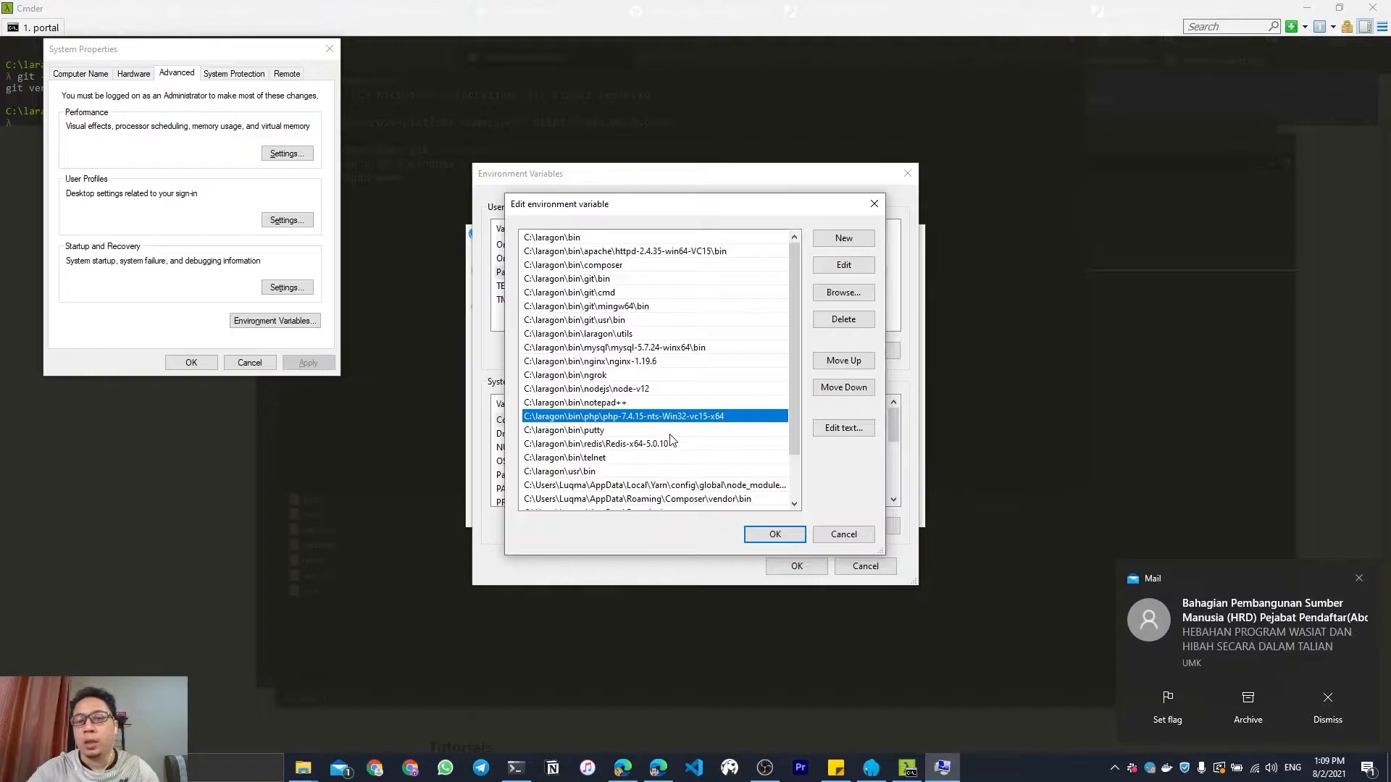
{"action": "scroll", "coordinate": [688, 435], "scroll_direction": "down", "scroll_amount": 2}
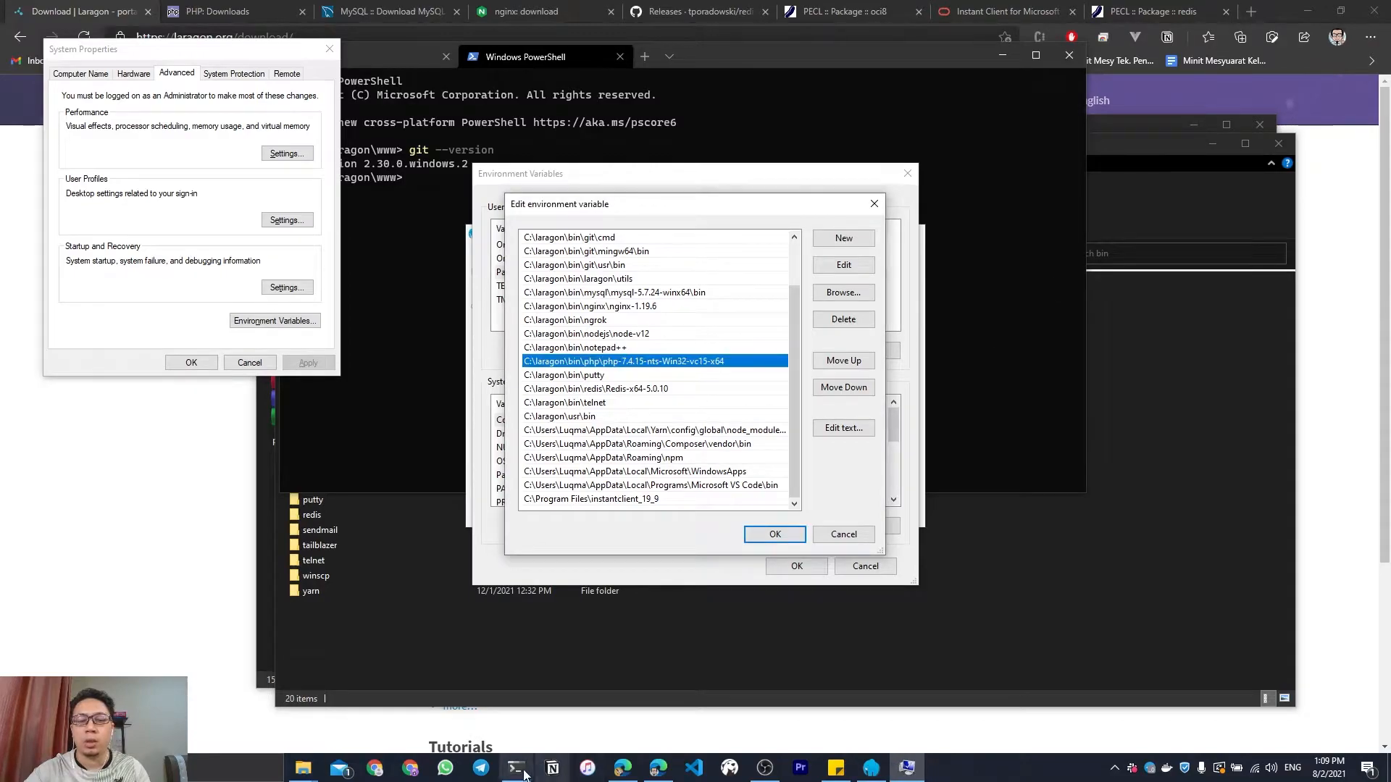
Check the PHP version in Windows PowerShell with php -v and return to the Path entries.
{"action": "left_click", "coordinate": [516, 767]}
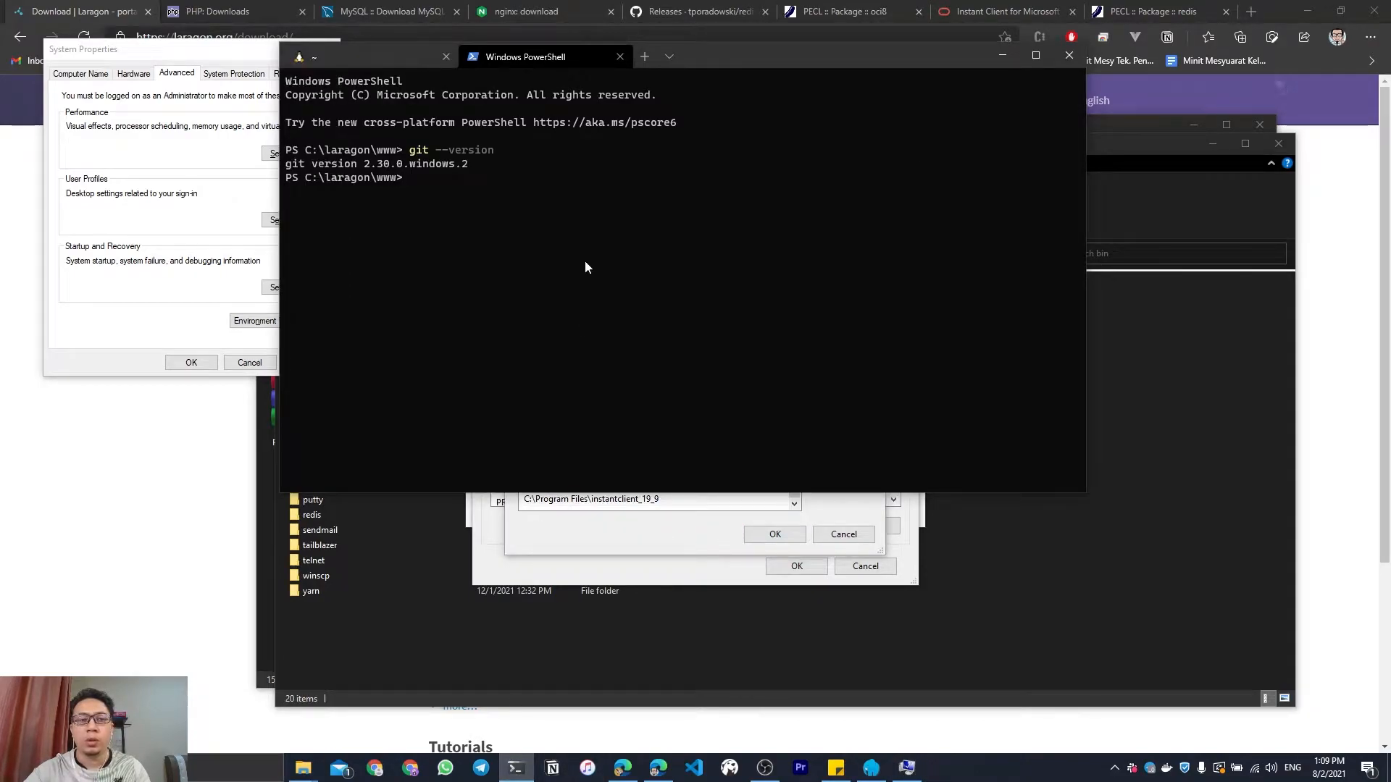
{"action": "type", "text": "php -v"}
{"action": "key", "text": "Return"}
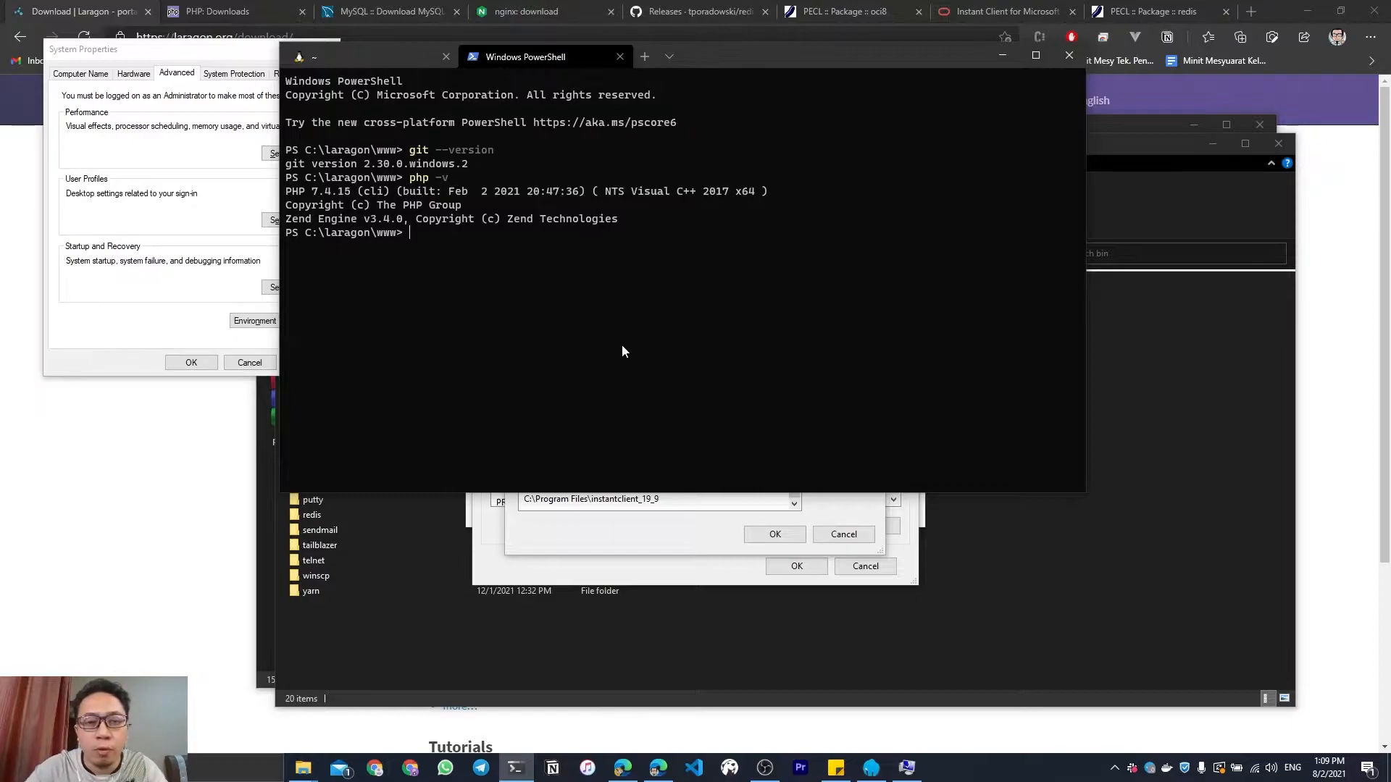
{"action": "left_click", "coordinate": [600, 552]}
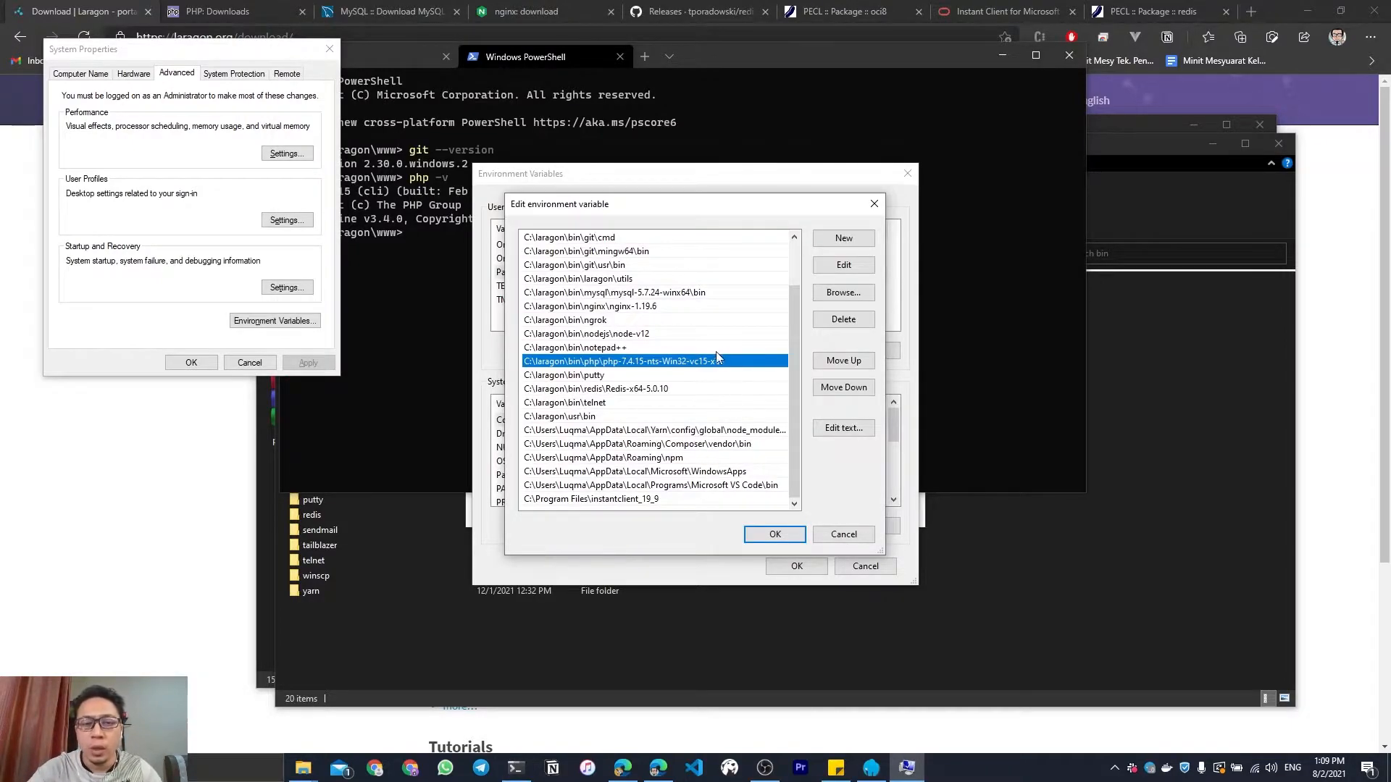
Check the PHP version selected in Laragon and add Laragon to the Path.
{"action": "left_click", "coordinate": [1114, 767]}
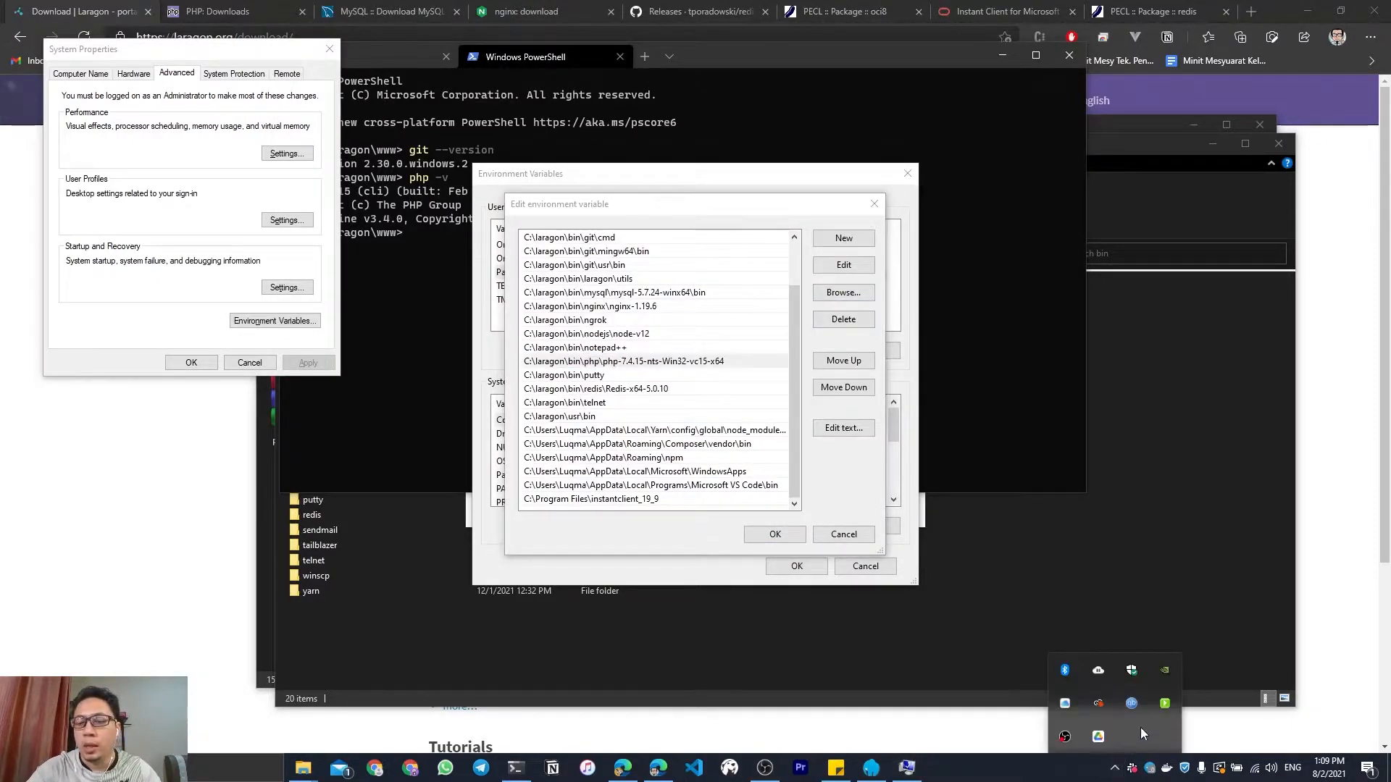
{"action": "left_click", "coordinate": [1170, 706]}
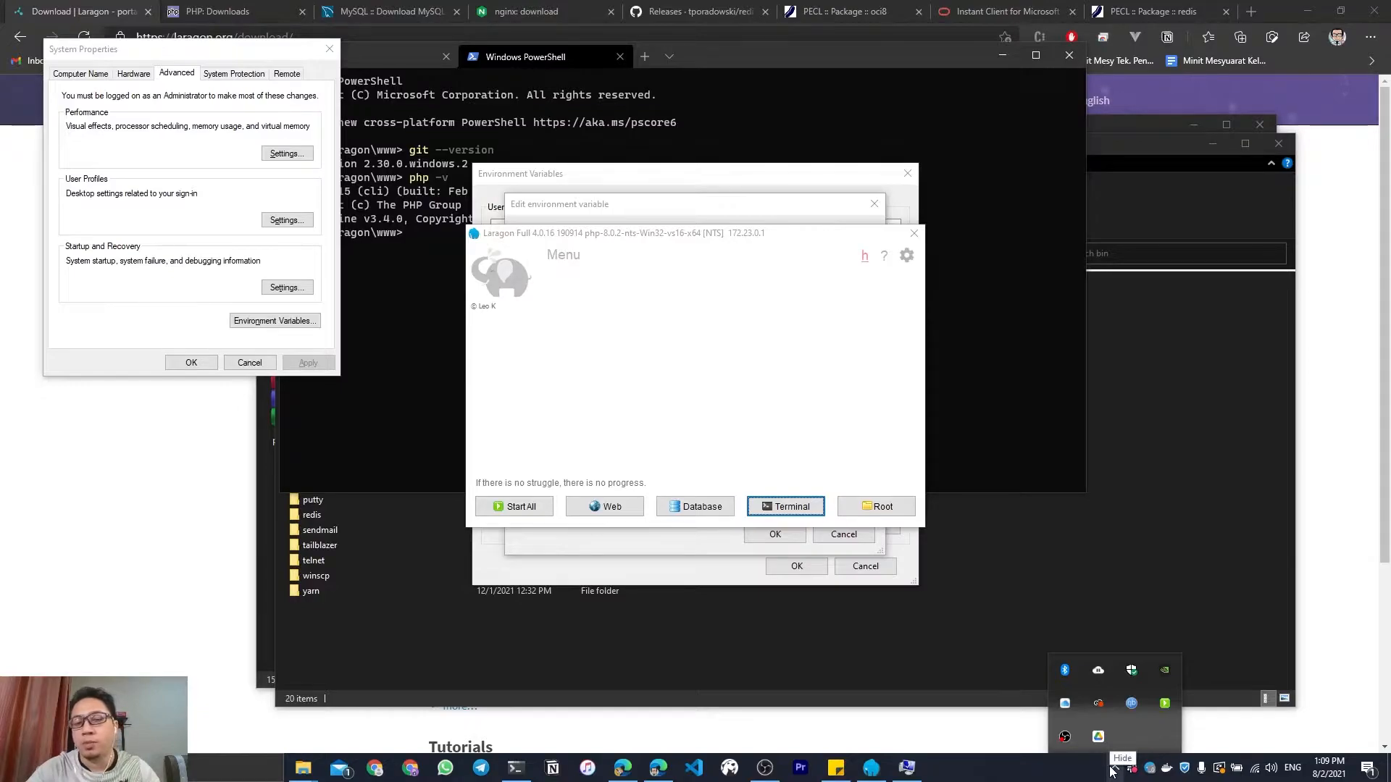
{"action": "right_click", "coordinate": [1164, 703]}
{"action": "mouse_move", "coordinate": [1219, 566]}
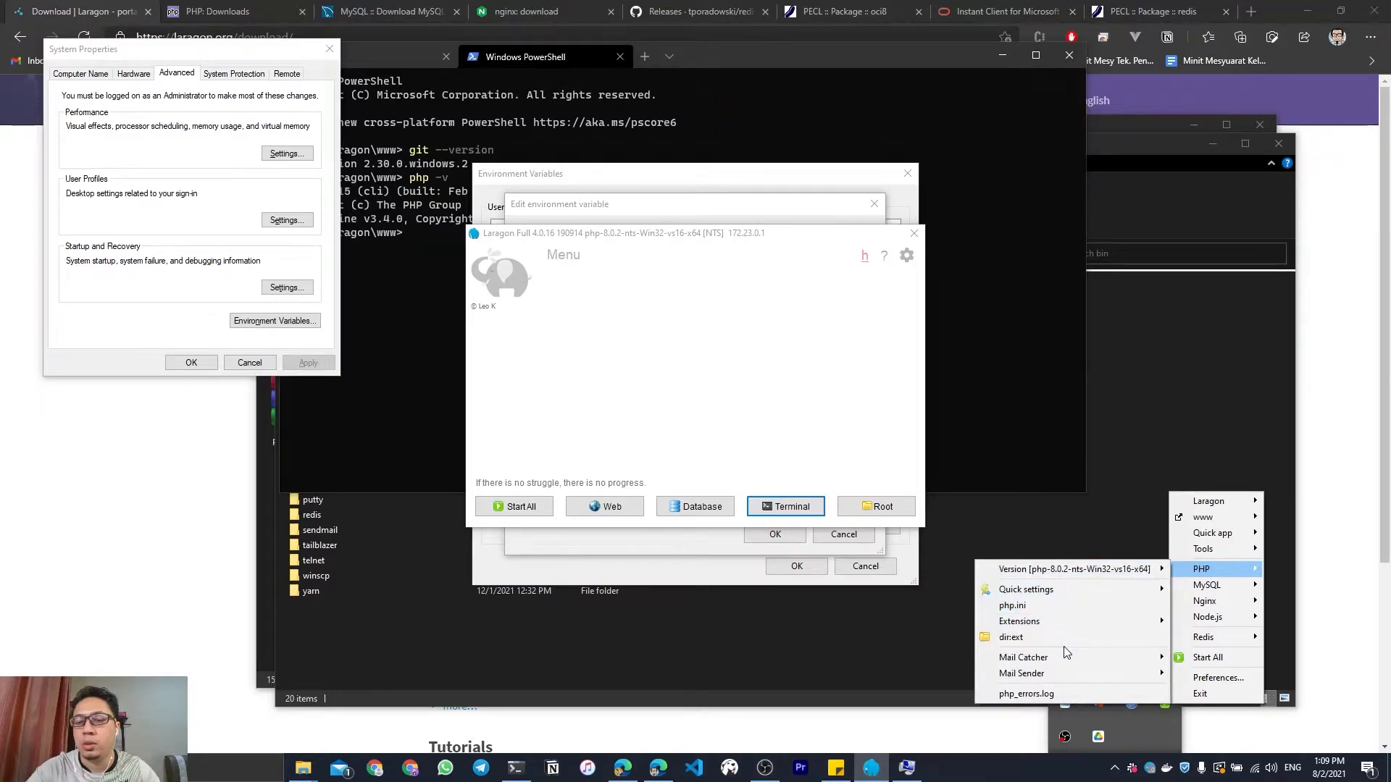
{"action": "mouse_move", "coordinate": [1115, 562]}
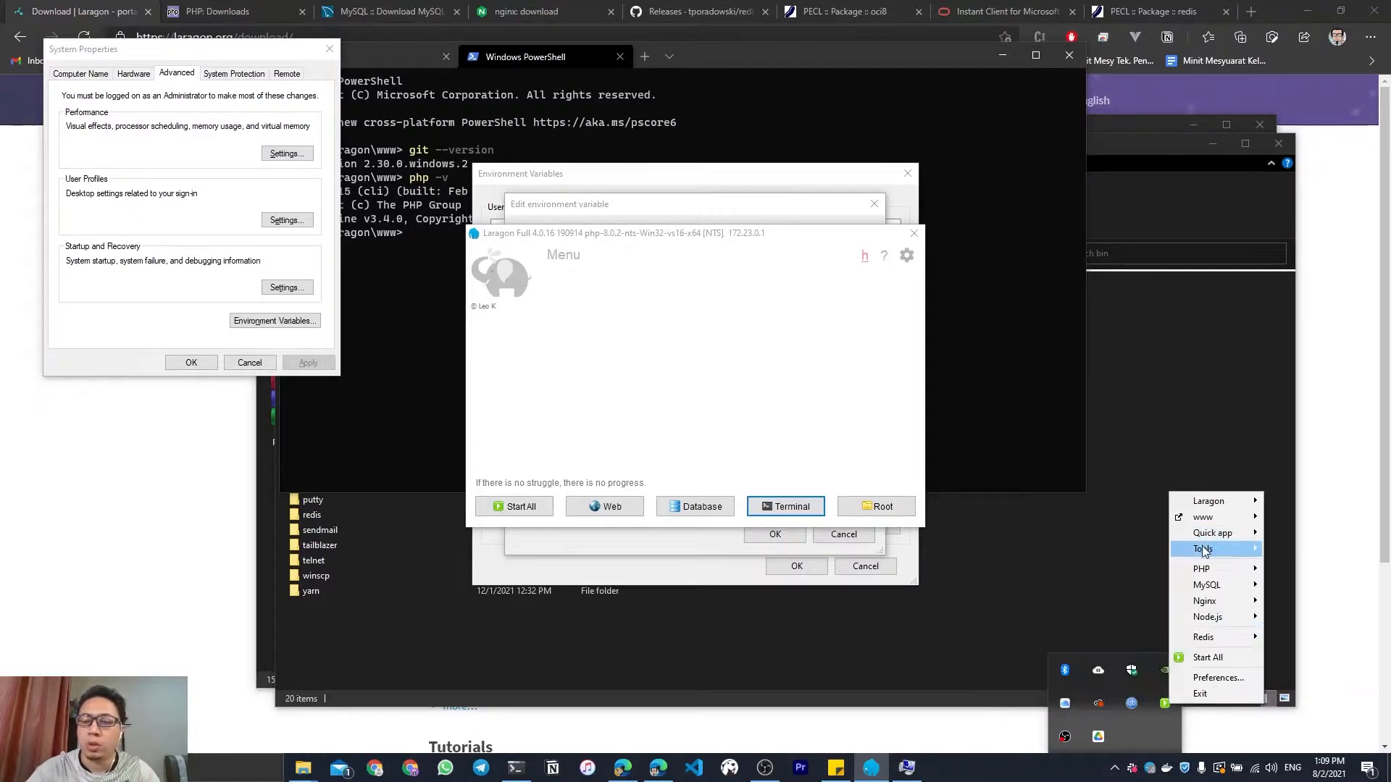
{"action": "mouse_move", "coordinate": [1090, 653]}
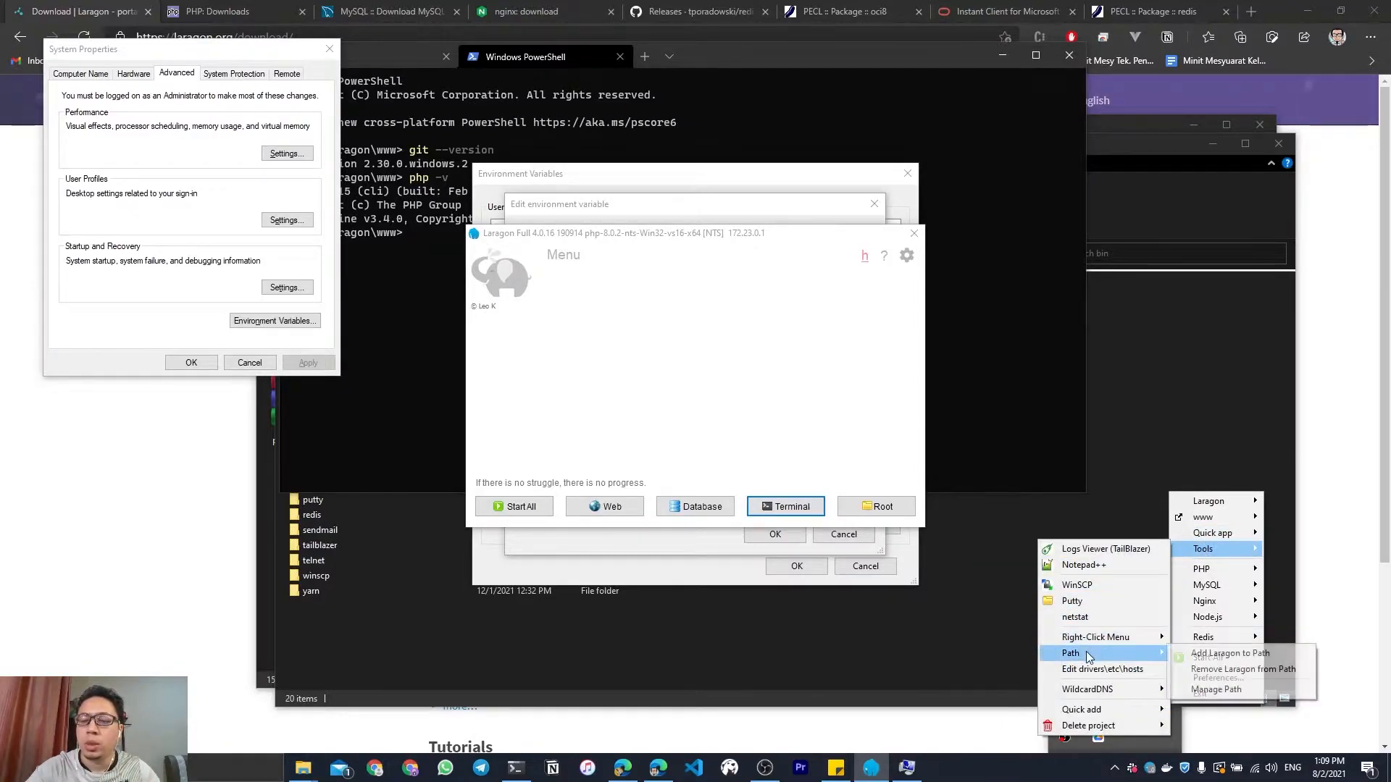
{"action": "left_click", "coordinate": [1198, 656]}
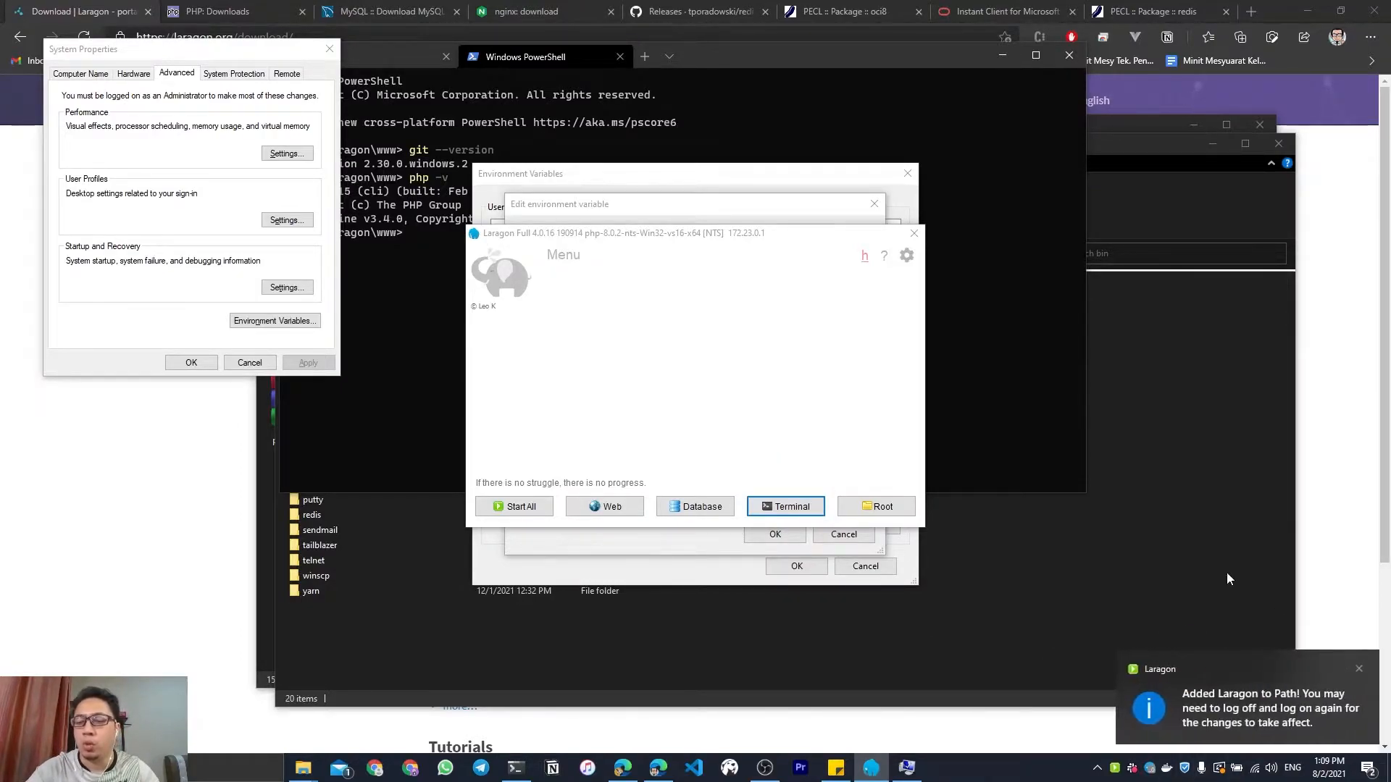
Close all Windows Terminal tabs and relaunch Windows Terminal by searching for "terminal".
{"action": "left_click", "coordinate": [939, 290]}
{"action": "left_click", "coordinate": [1064, 58]}
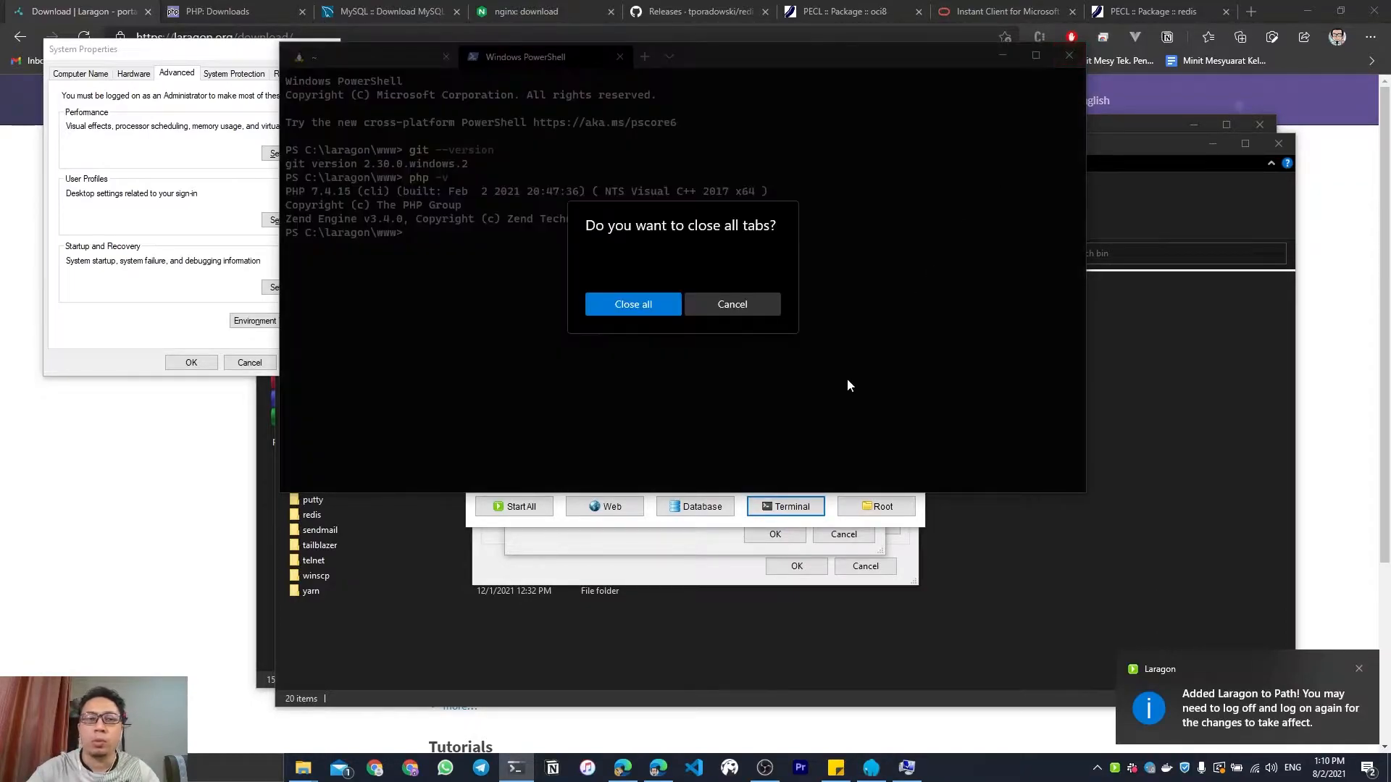
{"action": "left_click", "coordinate": [630, 303]}
{"action": "key", "text": "super"}
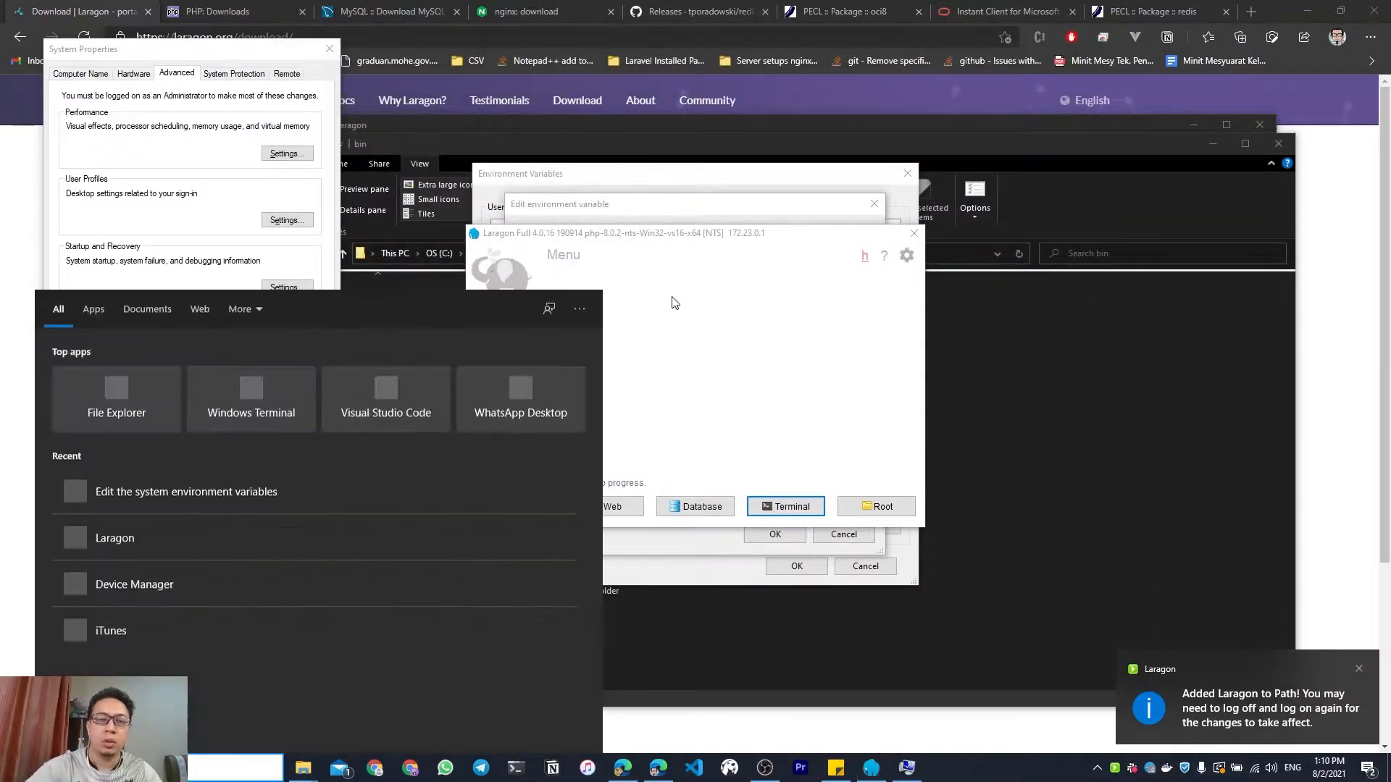
{"action": "type", "text": "yr"}
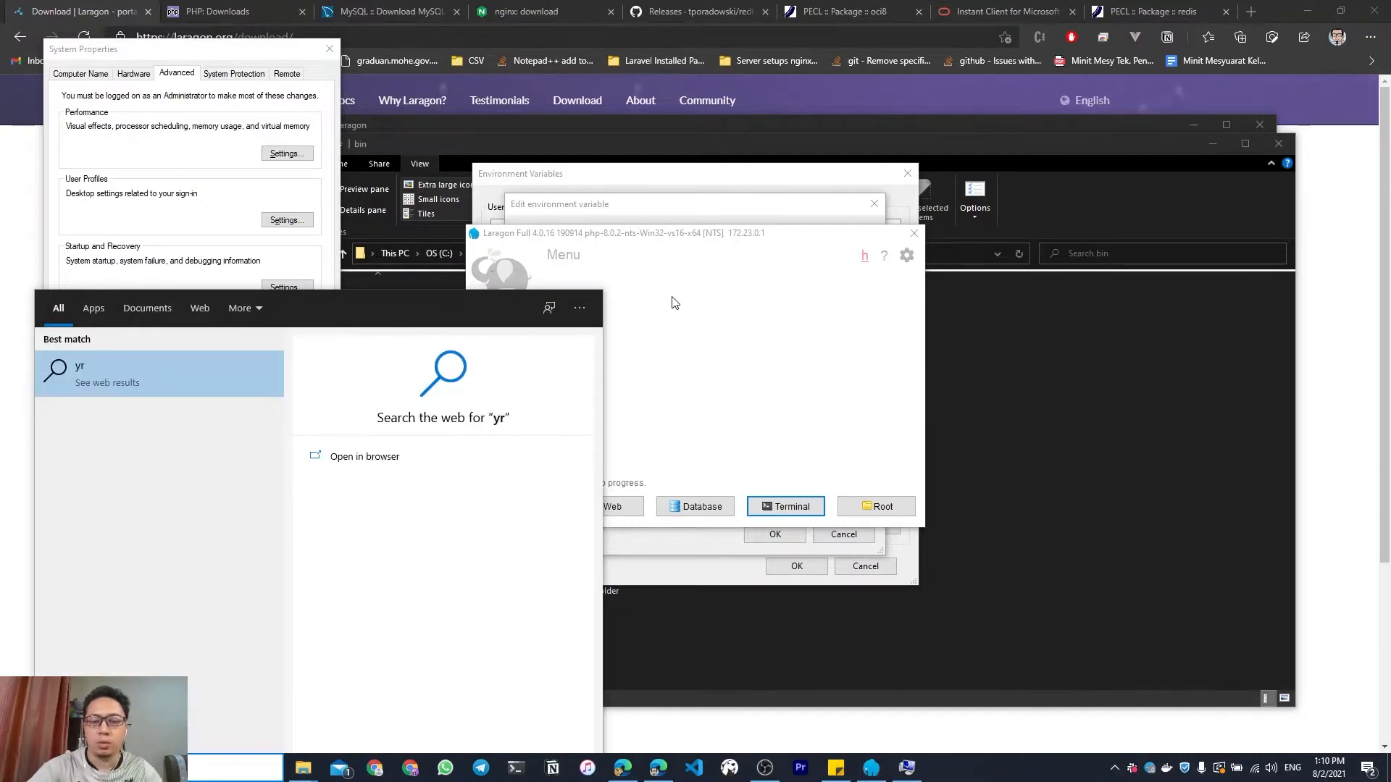
{"action": "key", "text": "BackSpace"}
{"action": "type", "text": "terminal"}
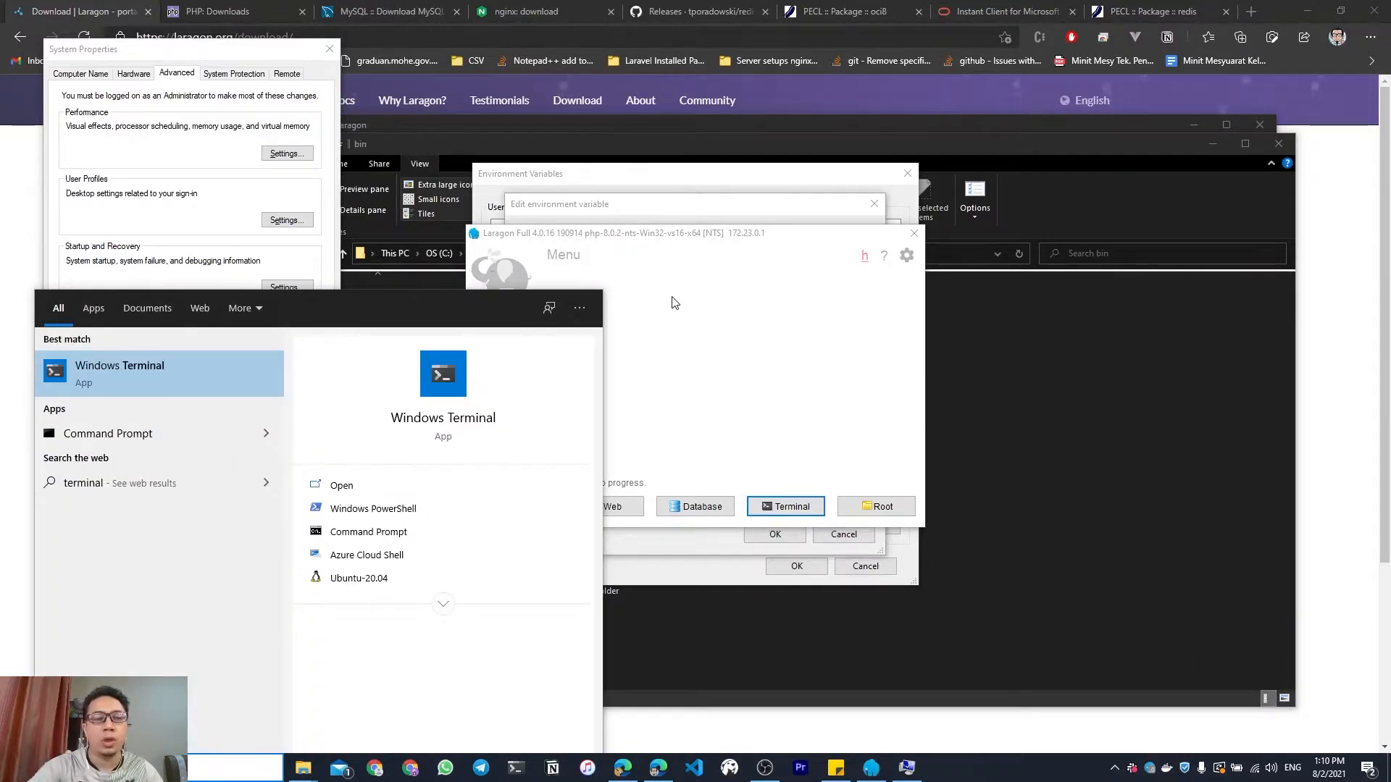
{"action": "key", "text": "Return"}
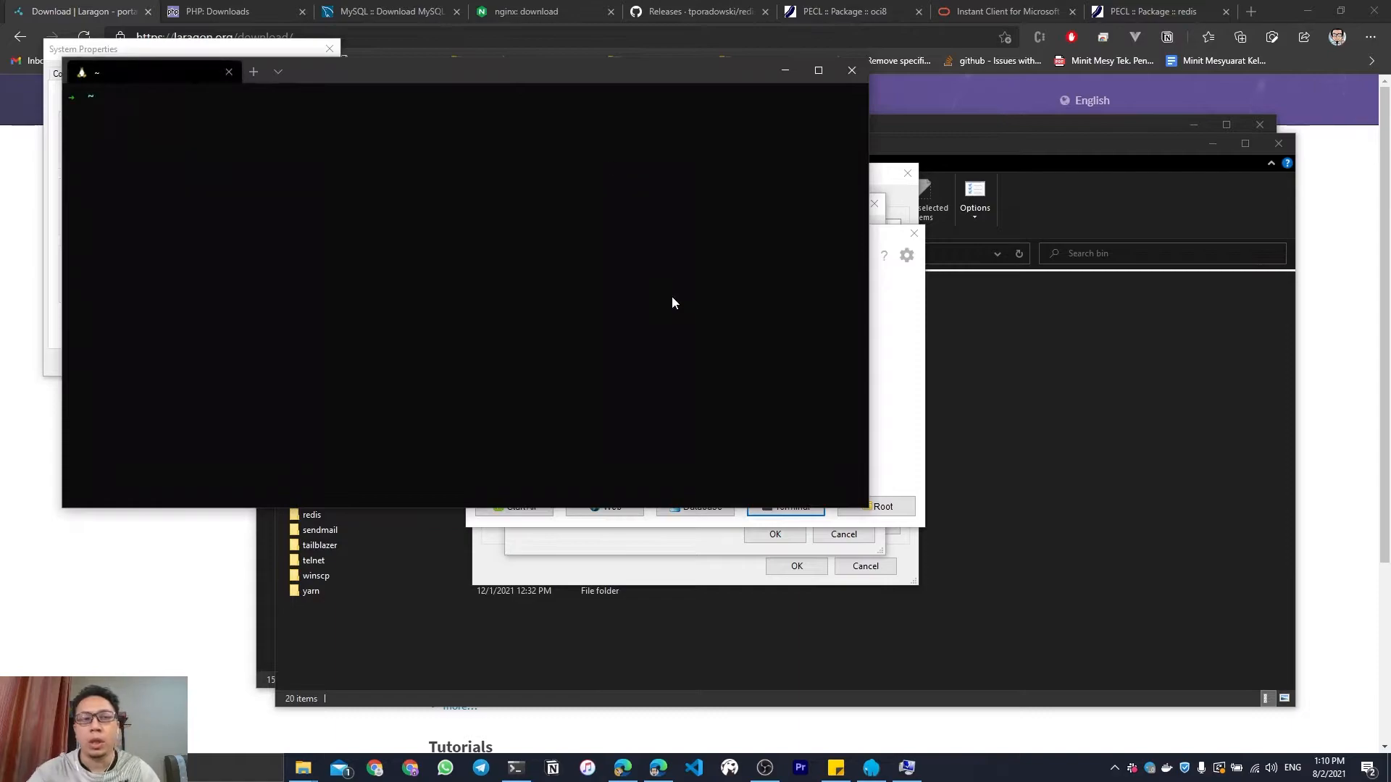
Open a Windows PowerShell tab and check the PHP version with php -v.
{"action": "left_click", "coordinate": [278, 73]}
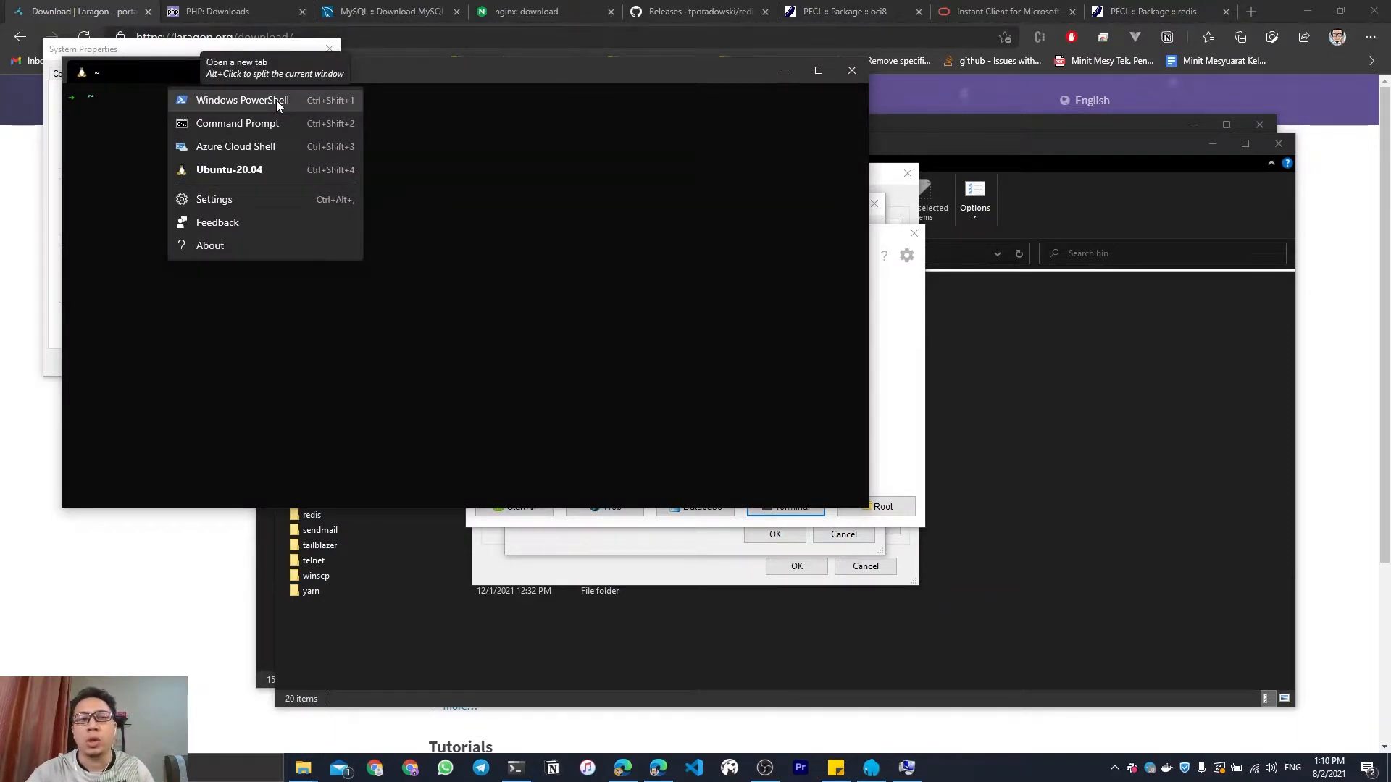
{"action": "left_click", "coordinate": [276, 100]}
{"action": "type", "text": "php -v"}
{"action": "key", "text": "Return"}
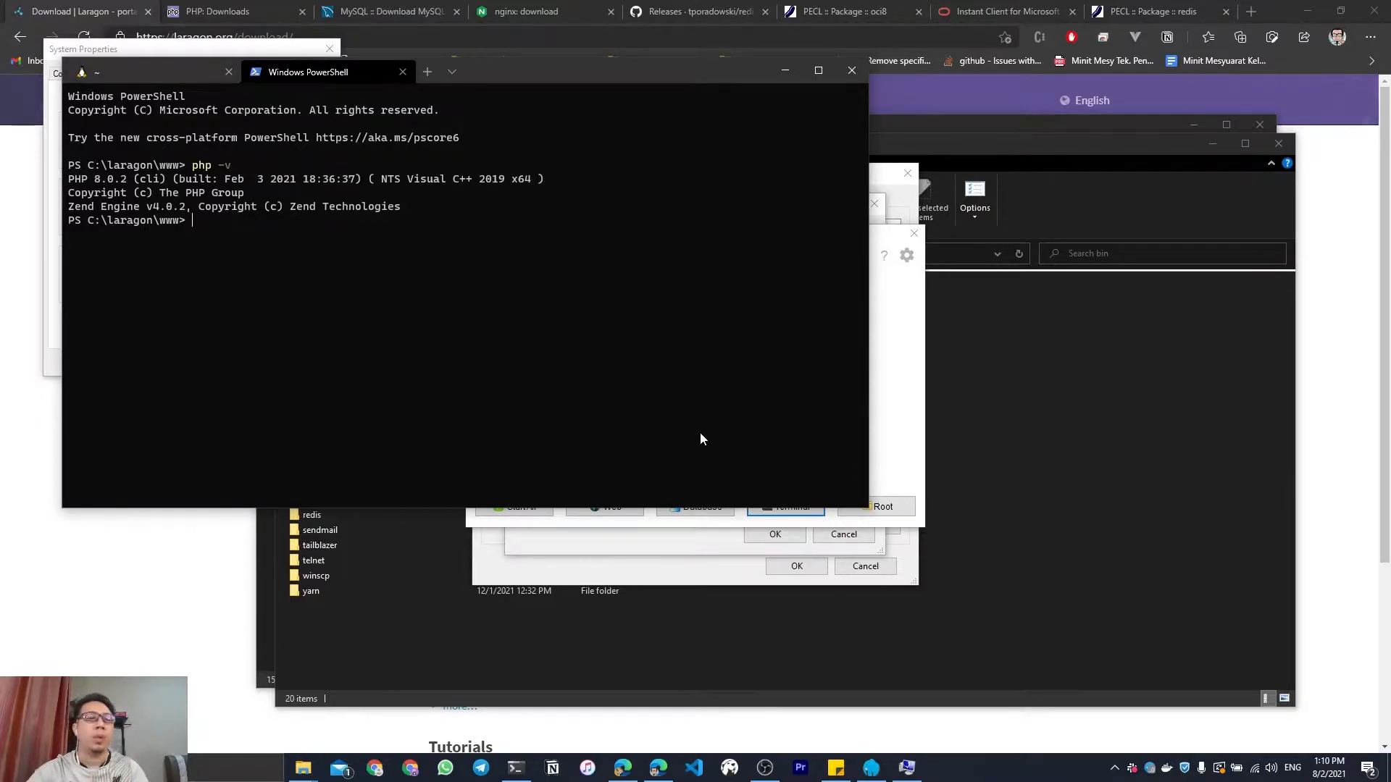
Close the environment variable dialogs and reopen the user Path variable to examine its refreshed PHP entry.
{"action": "left_click", "coordinate": [911, 364]}
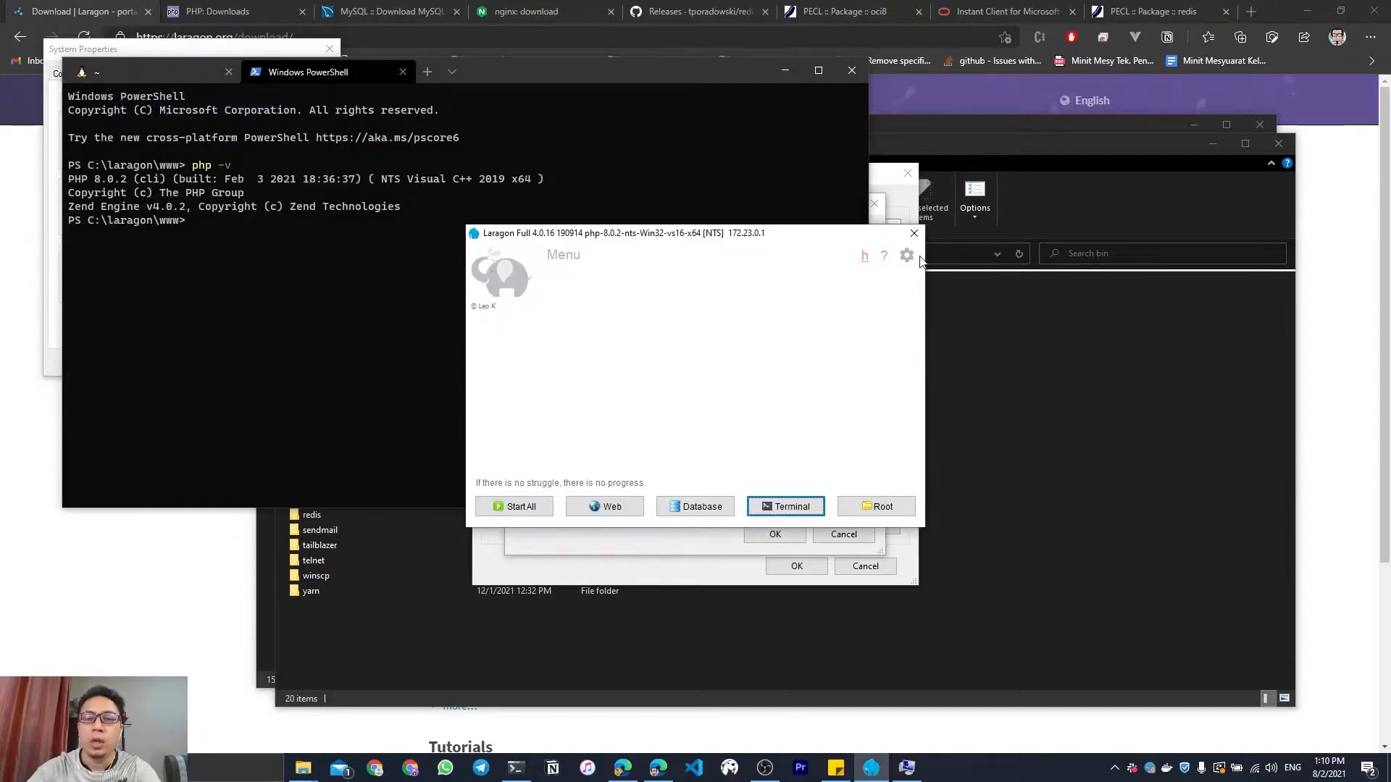
{"action": "left_click", "coordinate": [893, 187]}
{"action": "left_click", "coordinate": [874, 205]}
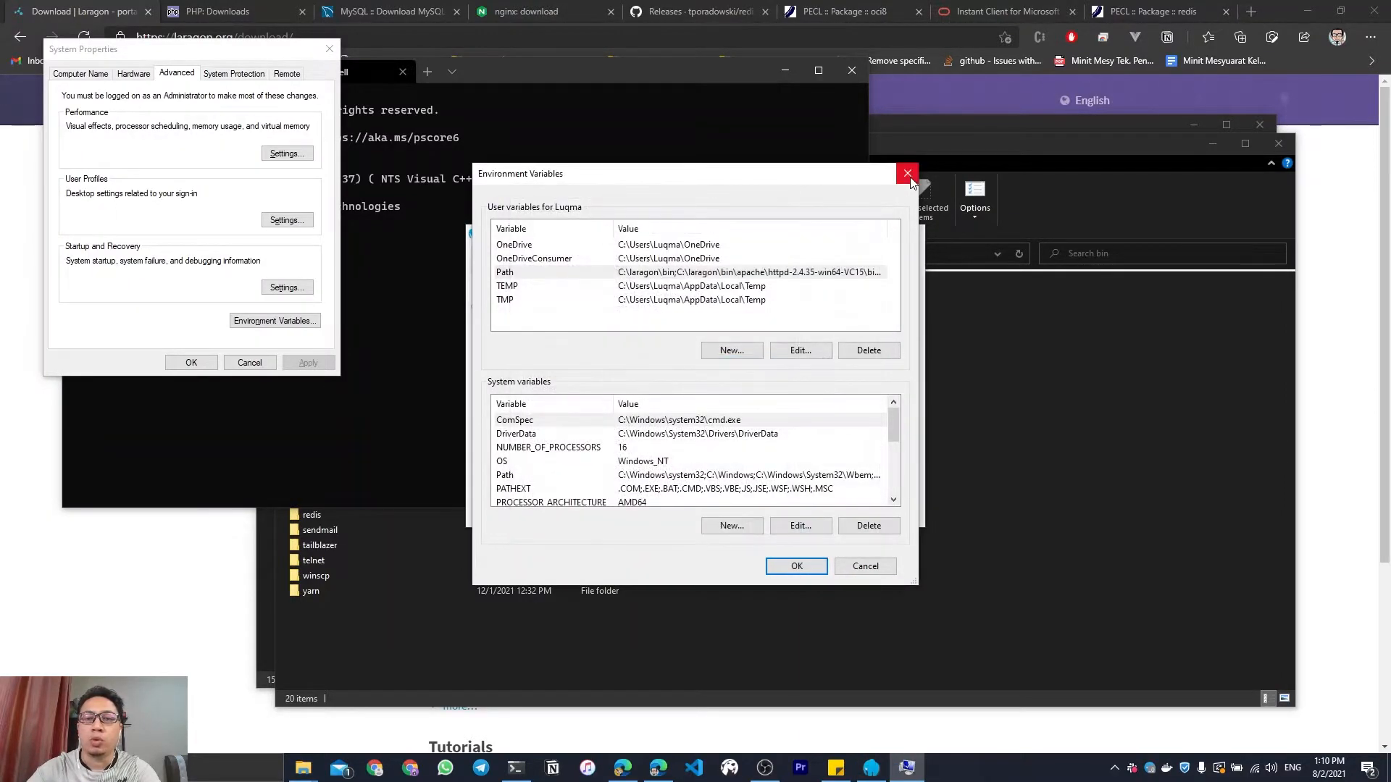
{"action": "left_click", "coordinate": [908, 174]}
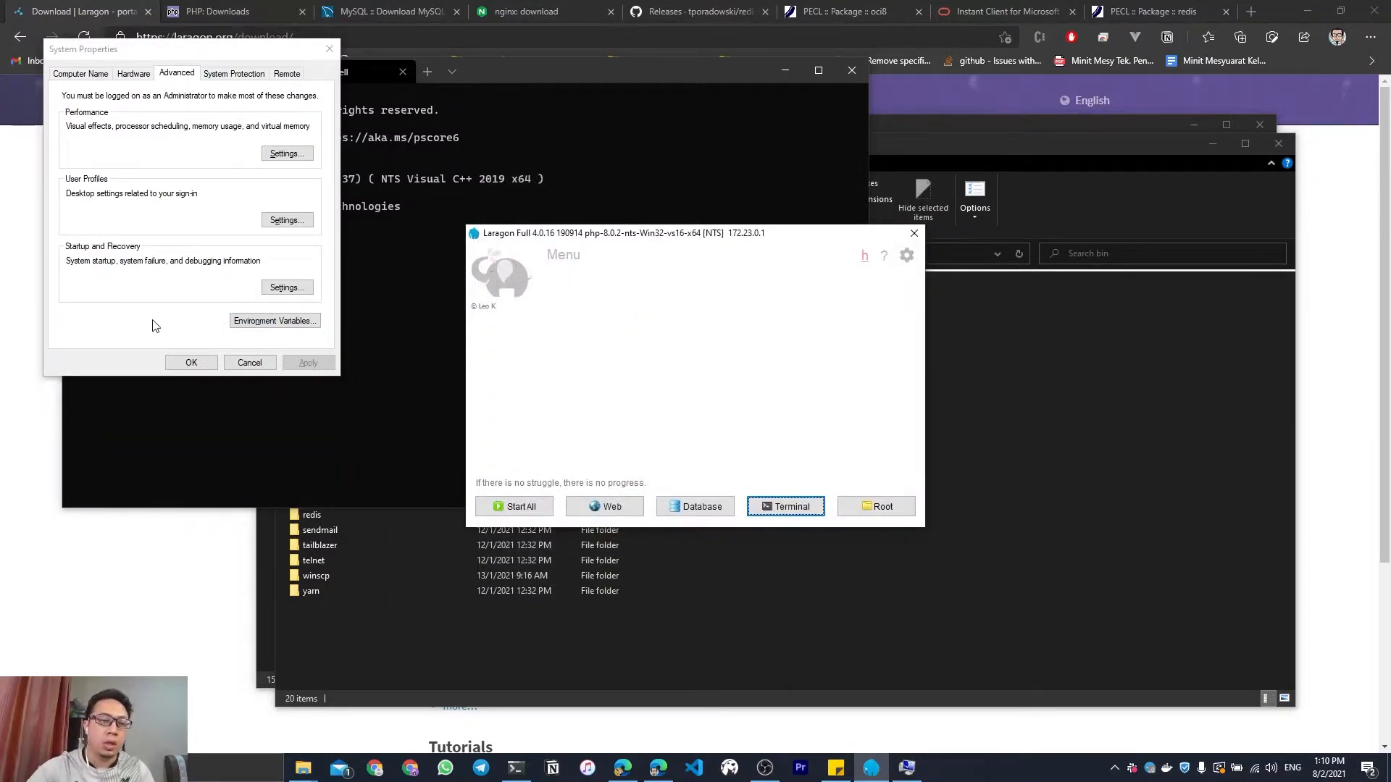
{"action": "left_click", "coordinate": [288, 325]}
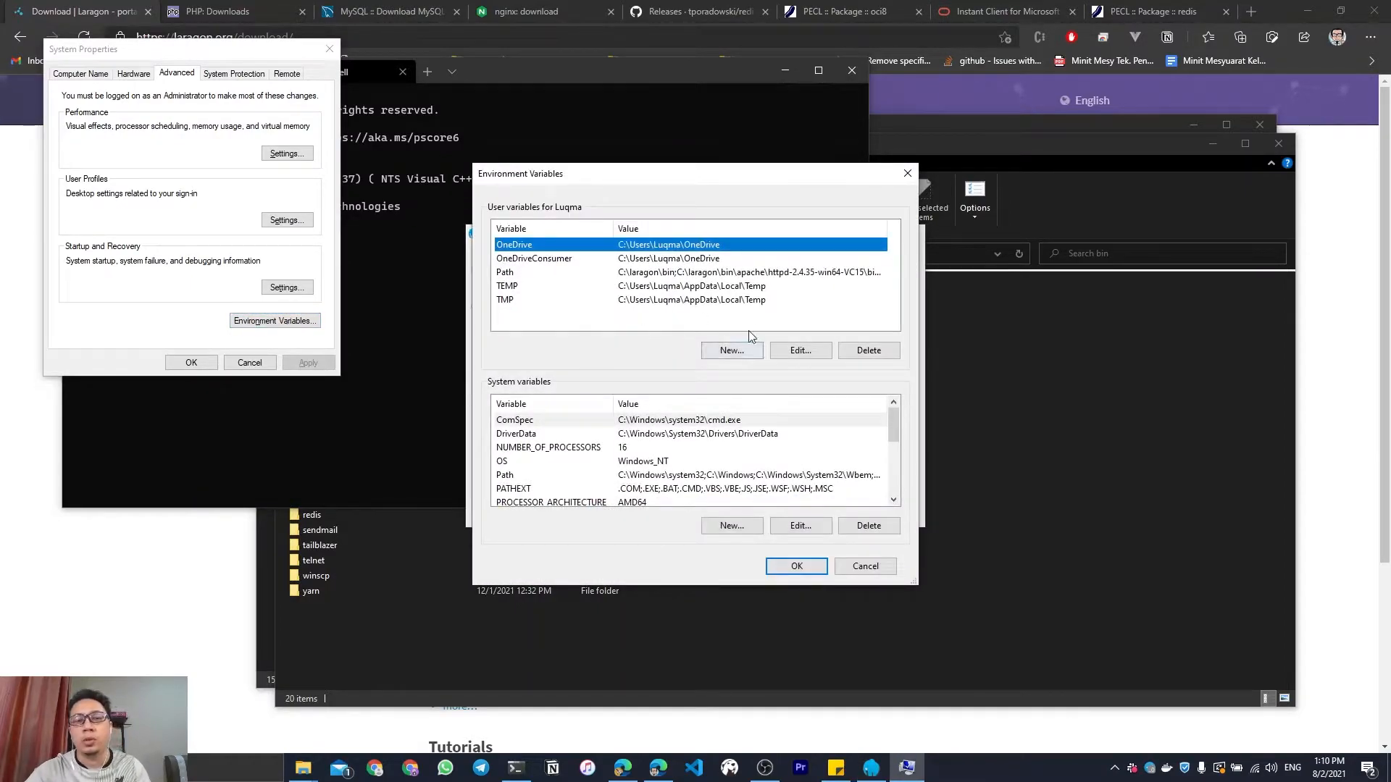
{"action": "double_click", "coordinate": [745, 273]}
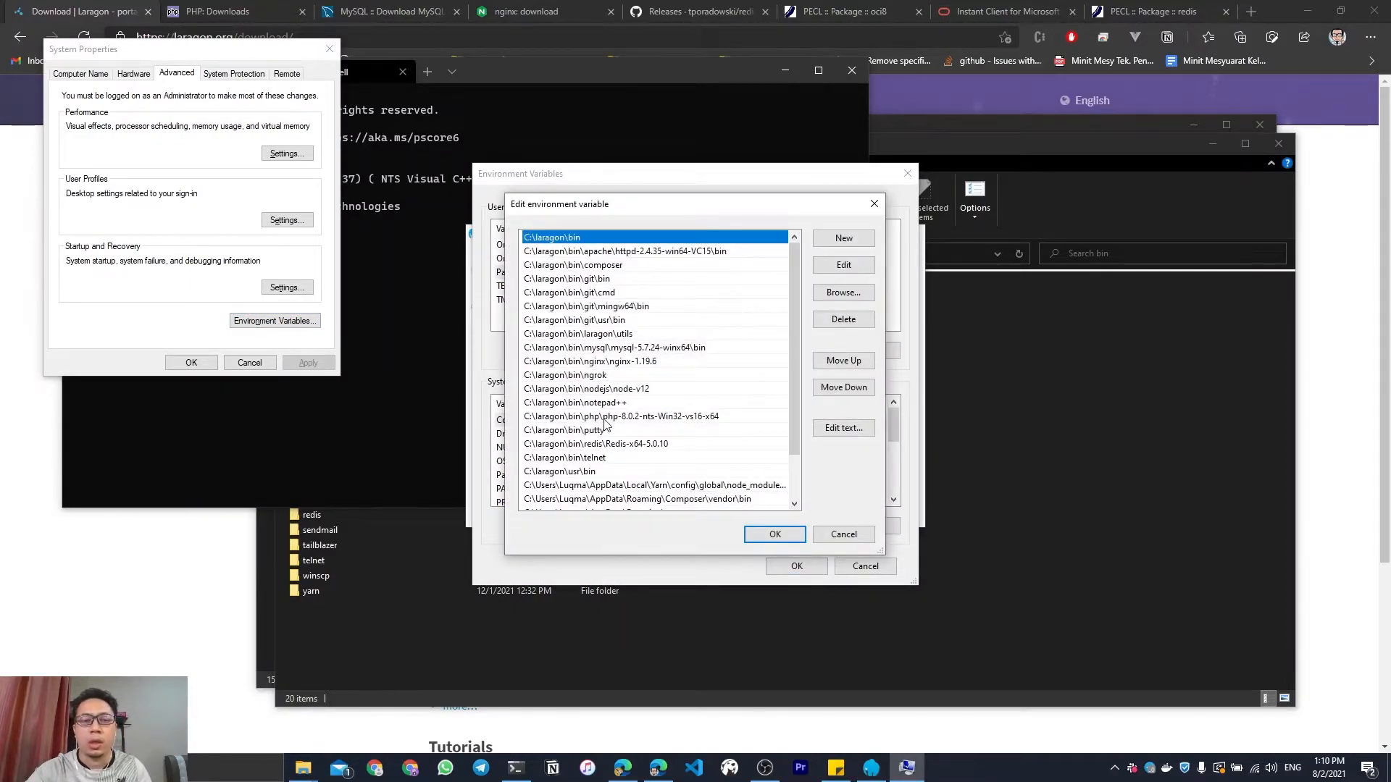
Highlight the PHP entry in the Path list, close the environment variable dialogs and open the php folder inside C:\laragon\bin.
{"action": "left_click", "coordinate": [629, 418]}
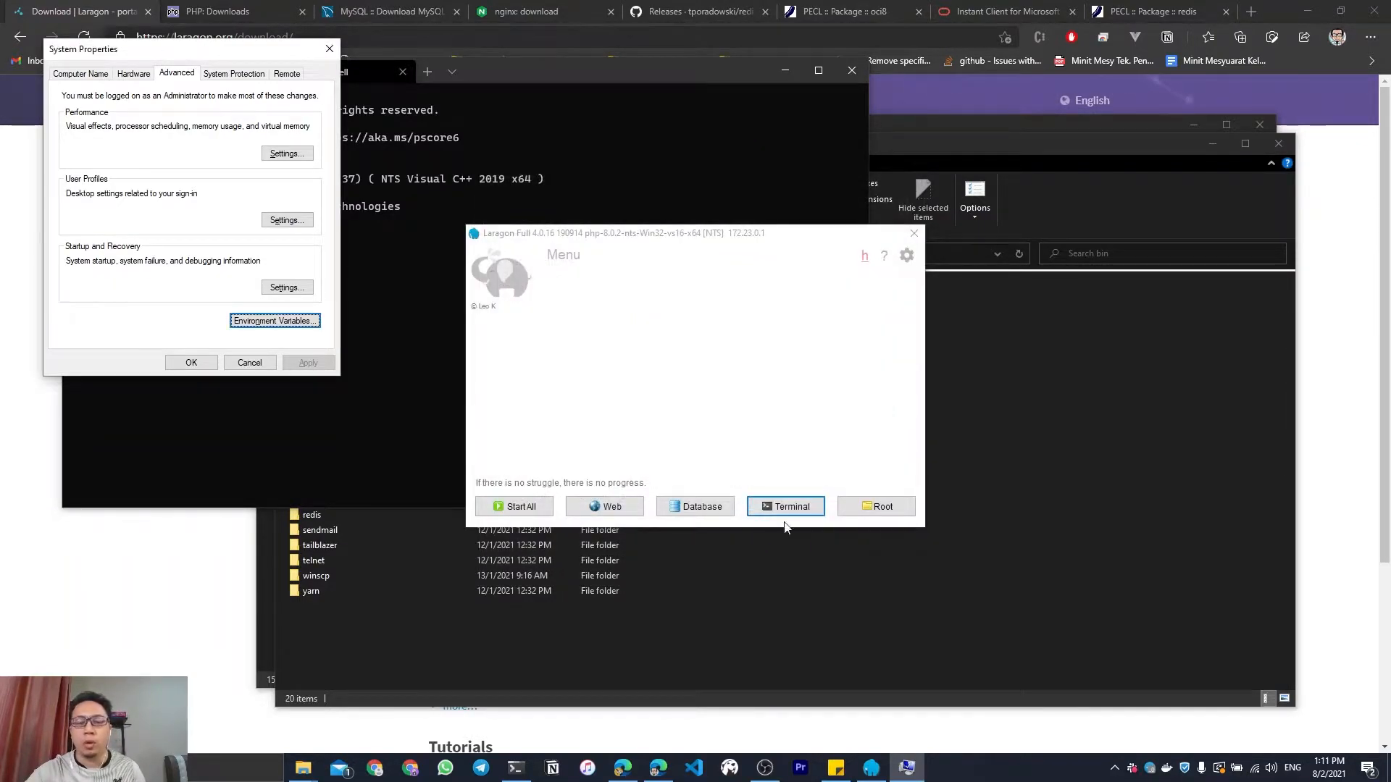
{"action": "left_click", "coordinate": [701, 551]}
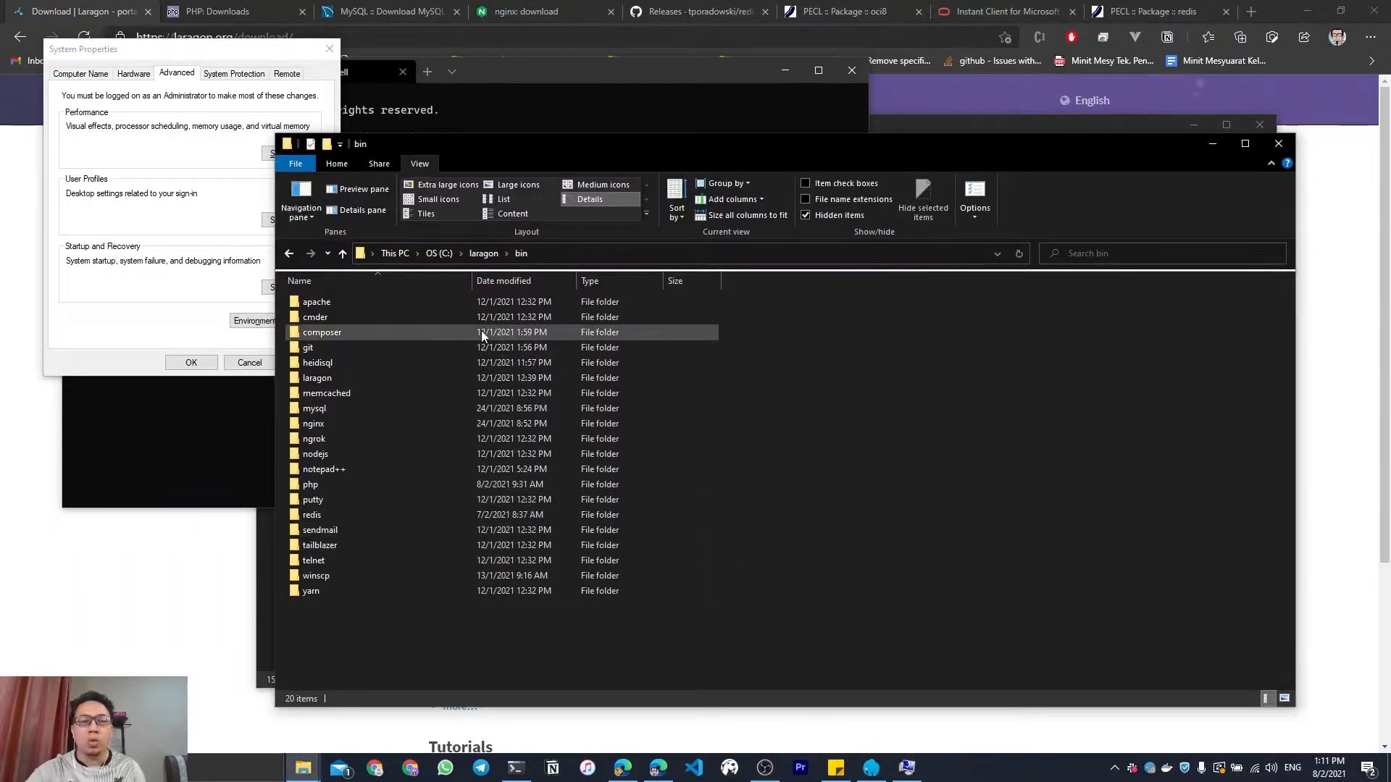
{"action": "left_click", "coordinate": [321, 487]}
{"action": "double_click", "coordinate": [320, 487]}
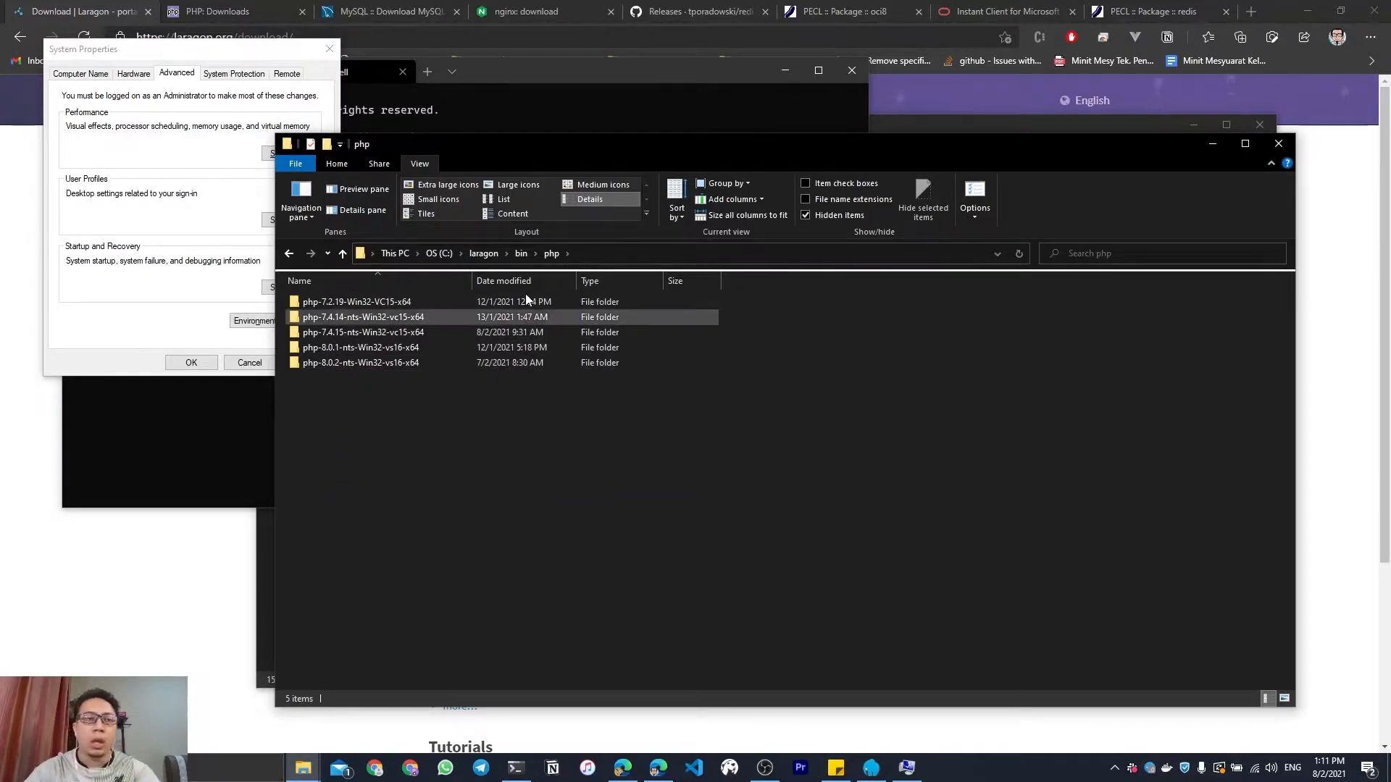
Look through the PHP versions offered on the php.net downloads page in the browser.
{"action": "left_click", "coordinate": [217, 10]}
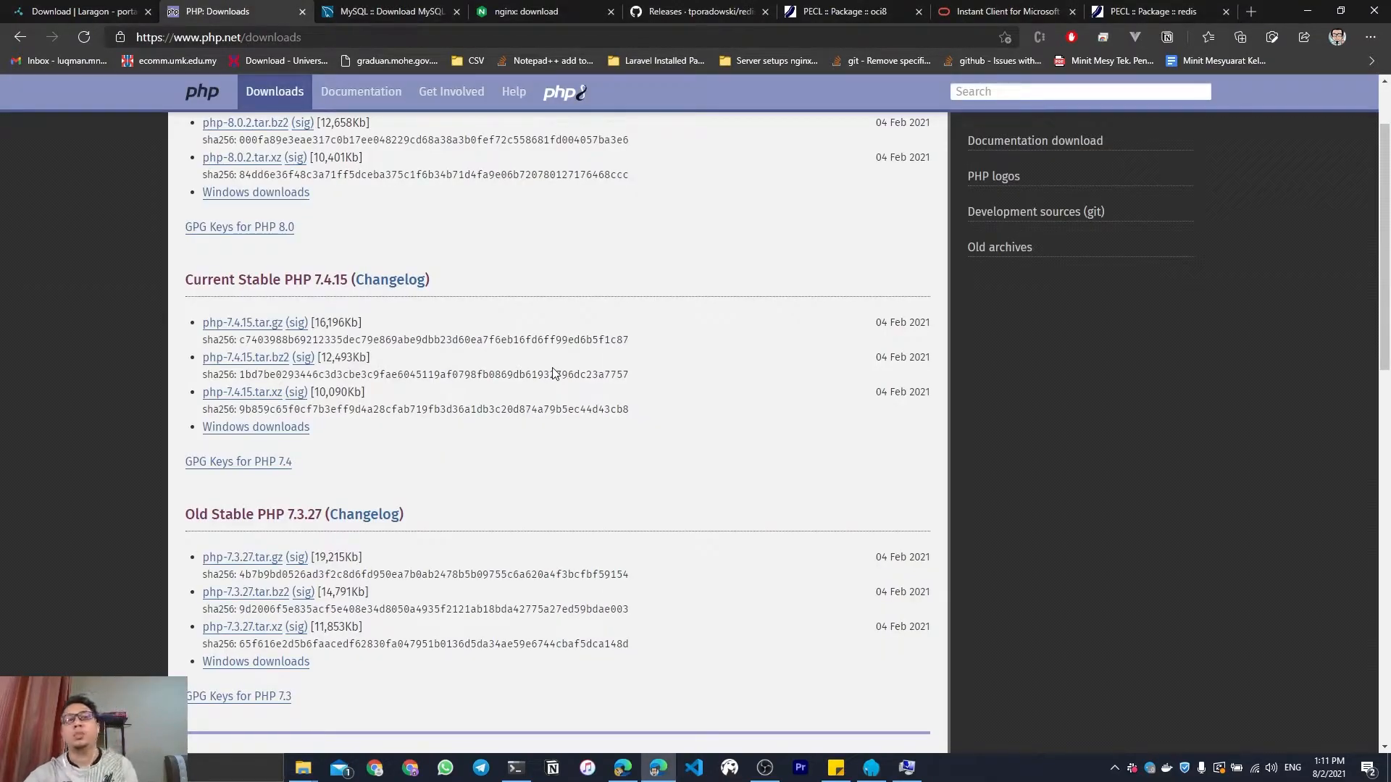
{"action": "scroll", "coordinate": [549, 463], "scroll_direction": "up", "scroll_amount": 1}
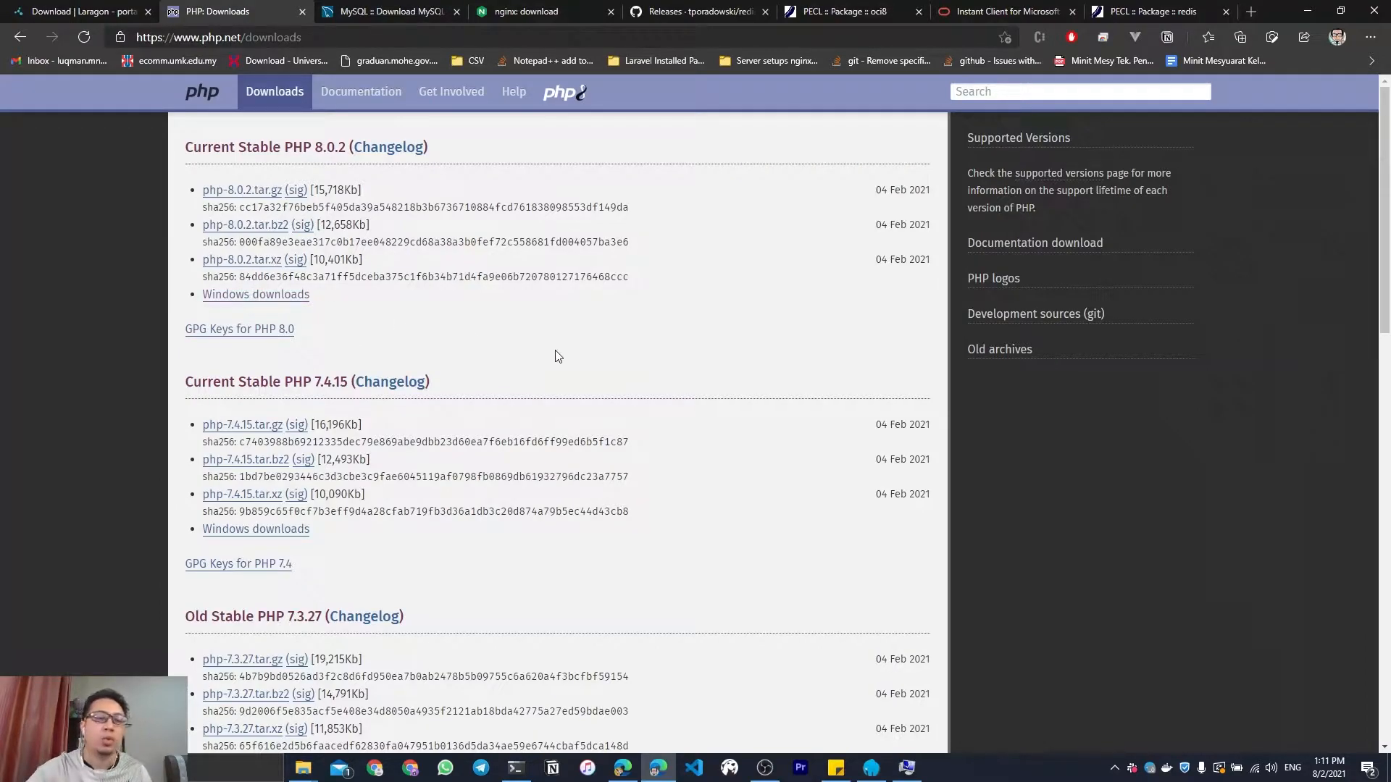
{"action": "scroll", "coordinate": [555, 354], "scroll_direction": "down", "scroll_amount": 5}
{"action": "scroll", "coordinate": [546, 382], "scroll_direction": "up", "scroll_amount": 5}
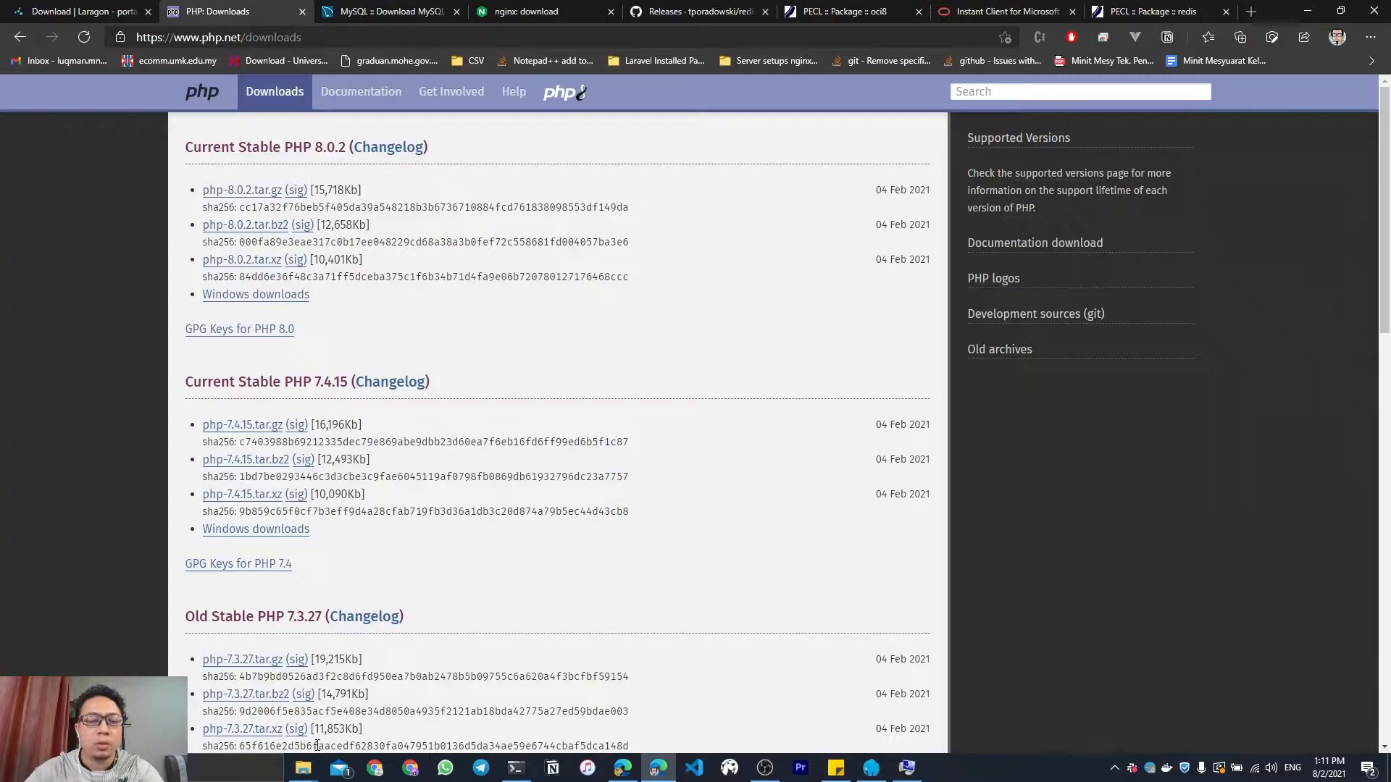
Switch to the Laragon folder in Downloads and examine the downloaded PHP zip archives.
{"action": "mouse_move", "coordinate": [303, 767]}
{"action": "left_click", "coordinate": [362, 702]}
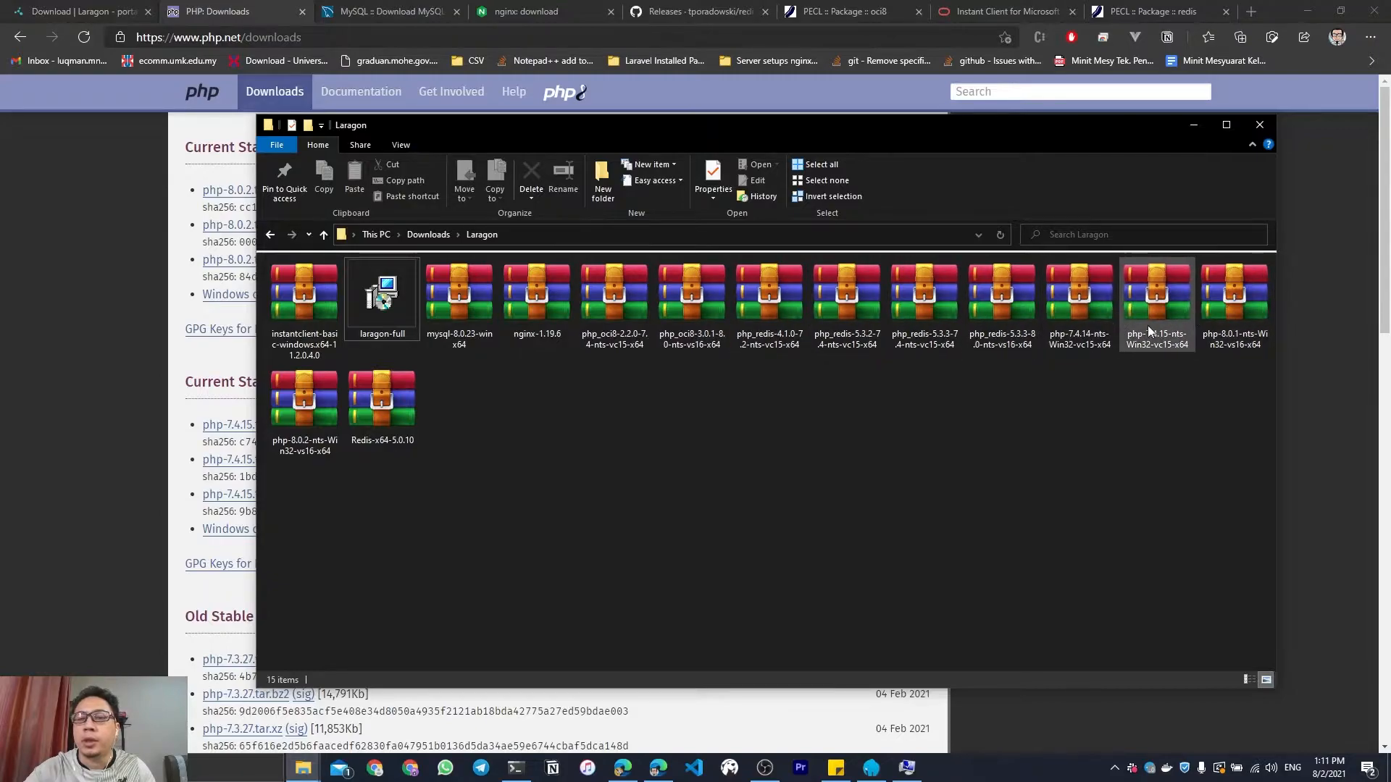
{"action": "left_click", "coordinate": [1080, 310]}
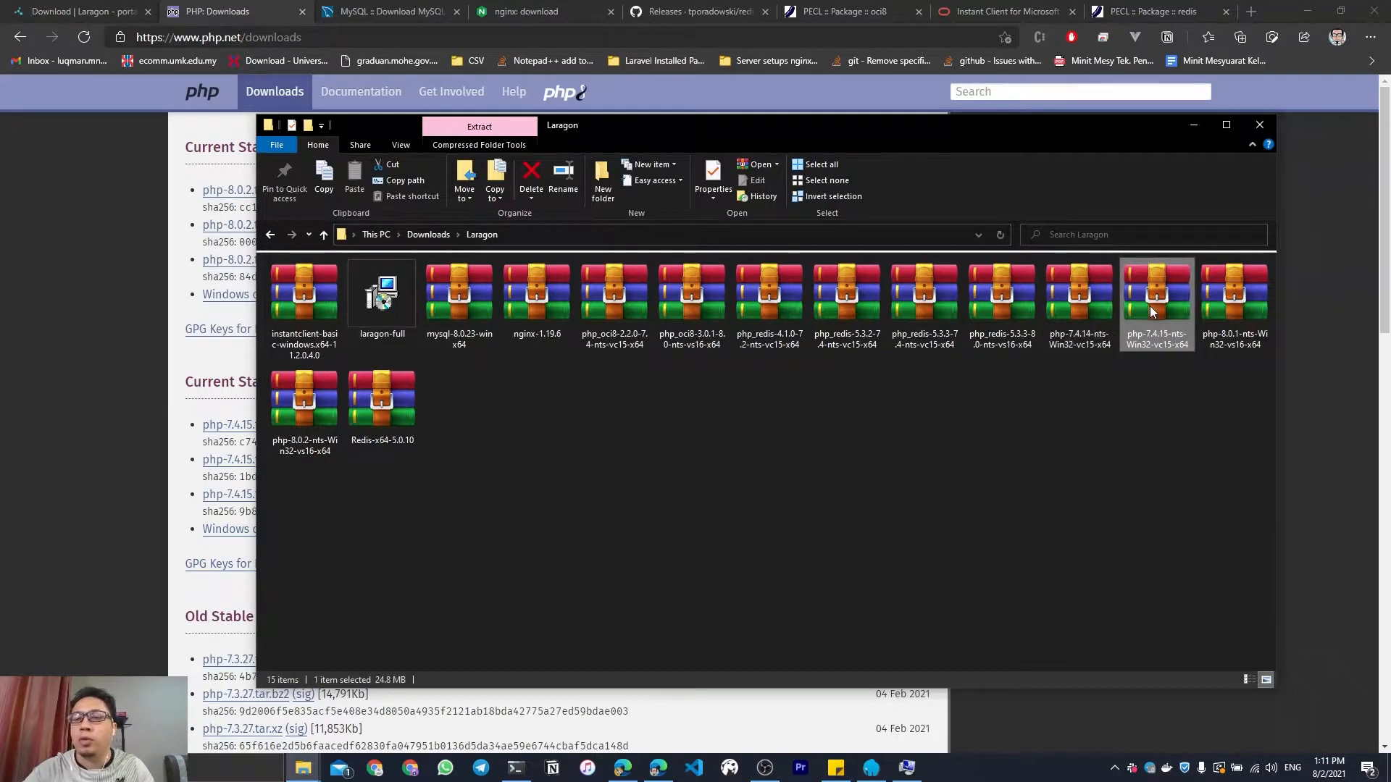
{"action": "left_click", "coordinate": [1231, 301]}
{"action": "left_click", "coordinate": [314, 402]}
{"action": "left_click", "coordinate": [692, 442]}
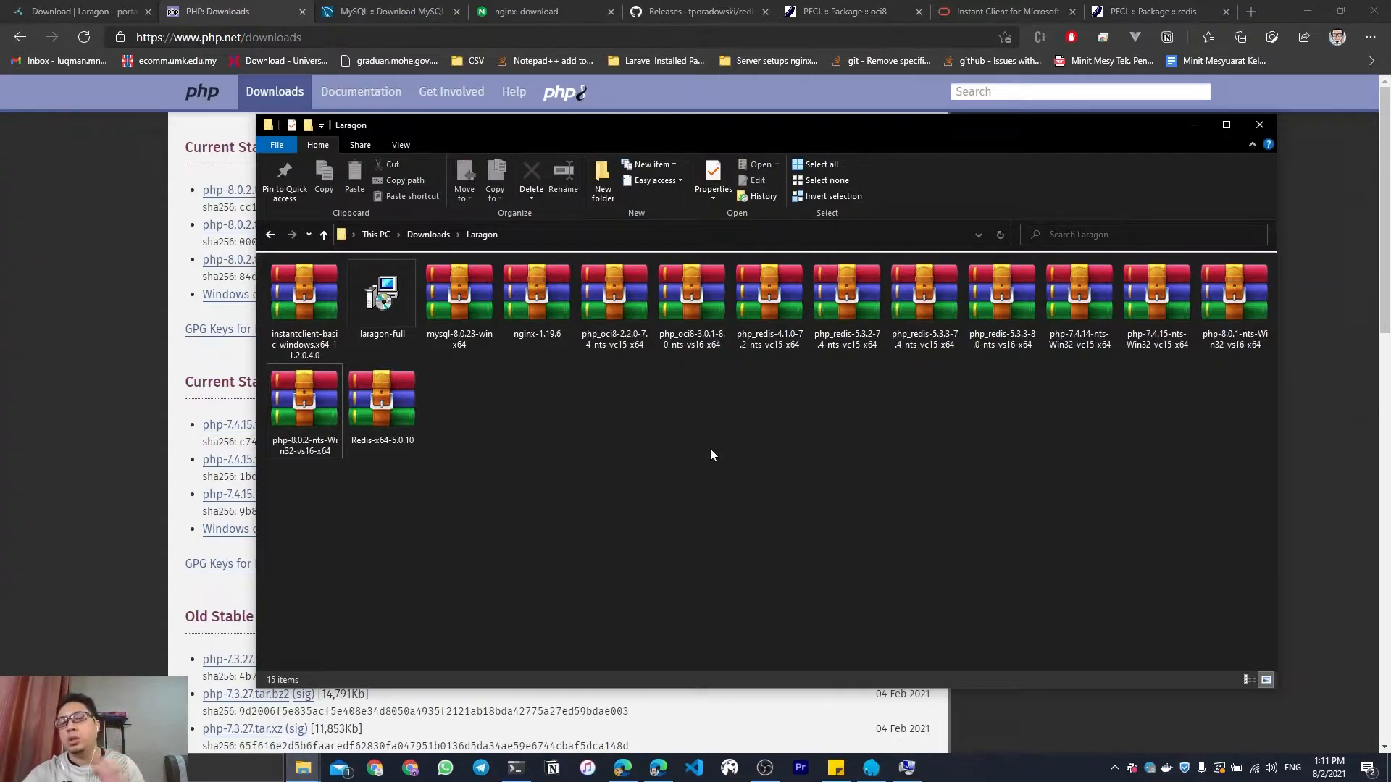
Extract the php-7.4.15-nts-Win32-vc15-x64 archive into a folder of the same name, check its contents and copy the folder.
{"action": "right_click", "coordinate": [1155, 298]}
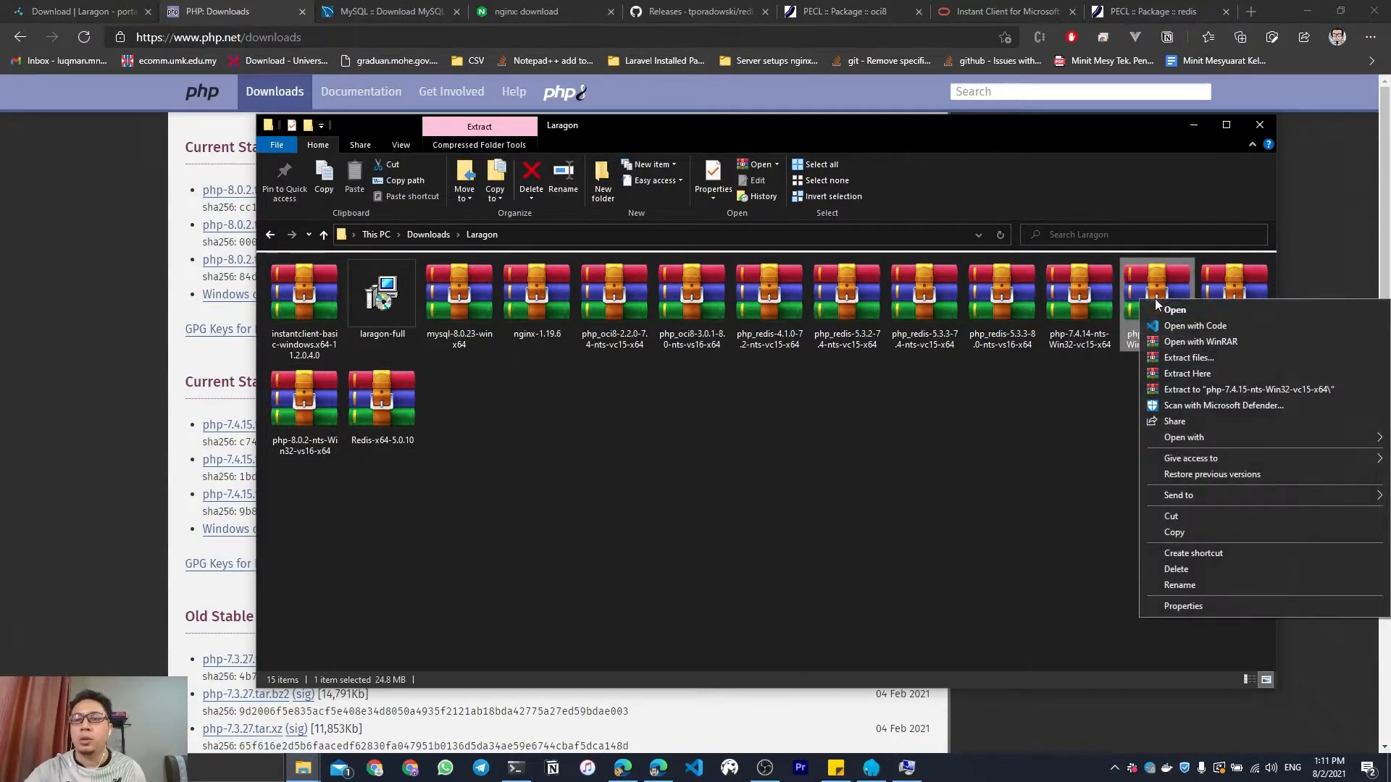
{"action": "left_click", "coordinate": [1188, 388]}
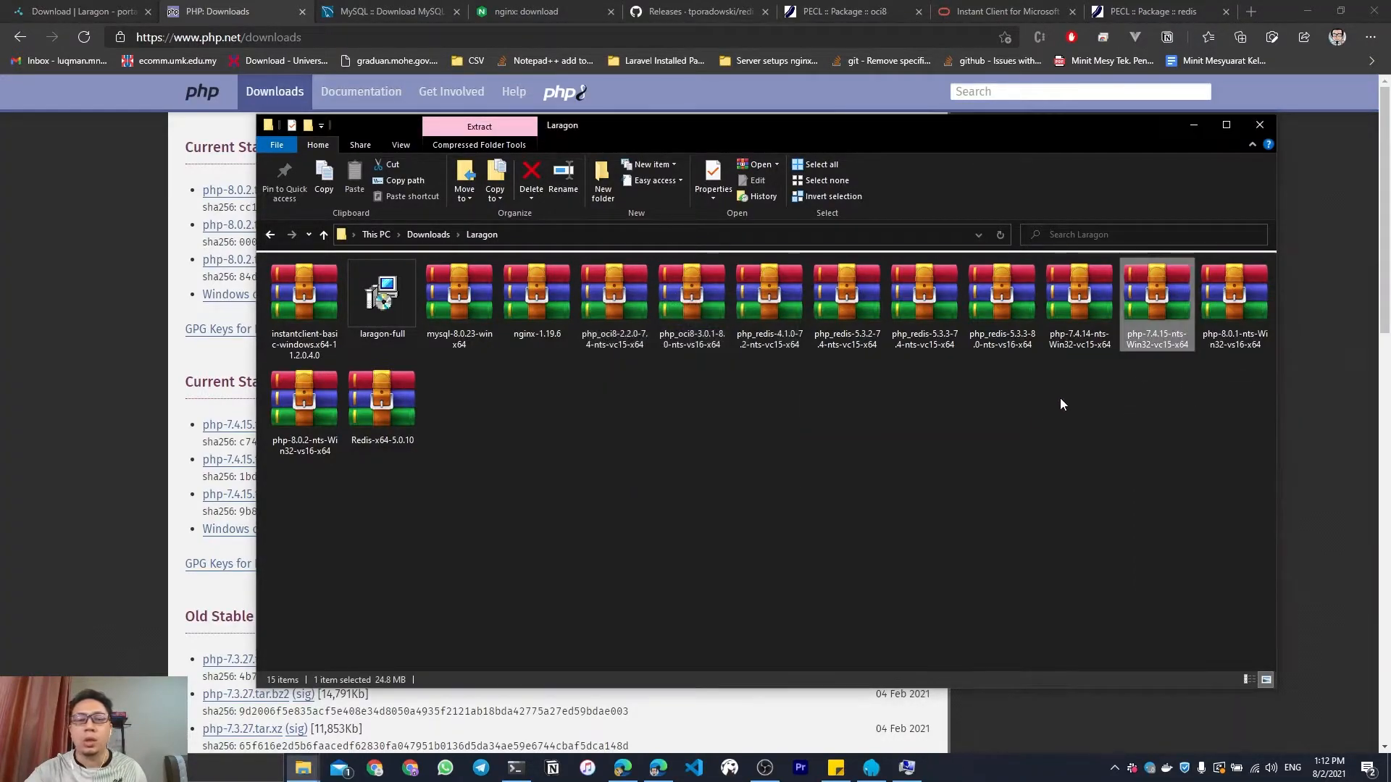
{"action": "double_click", "coordinate": [303, 322]}
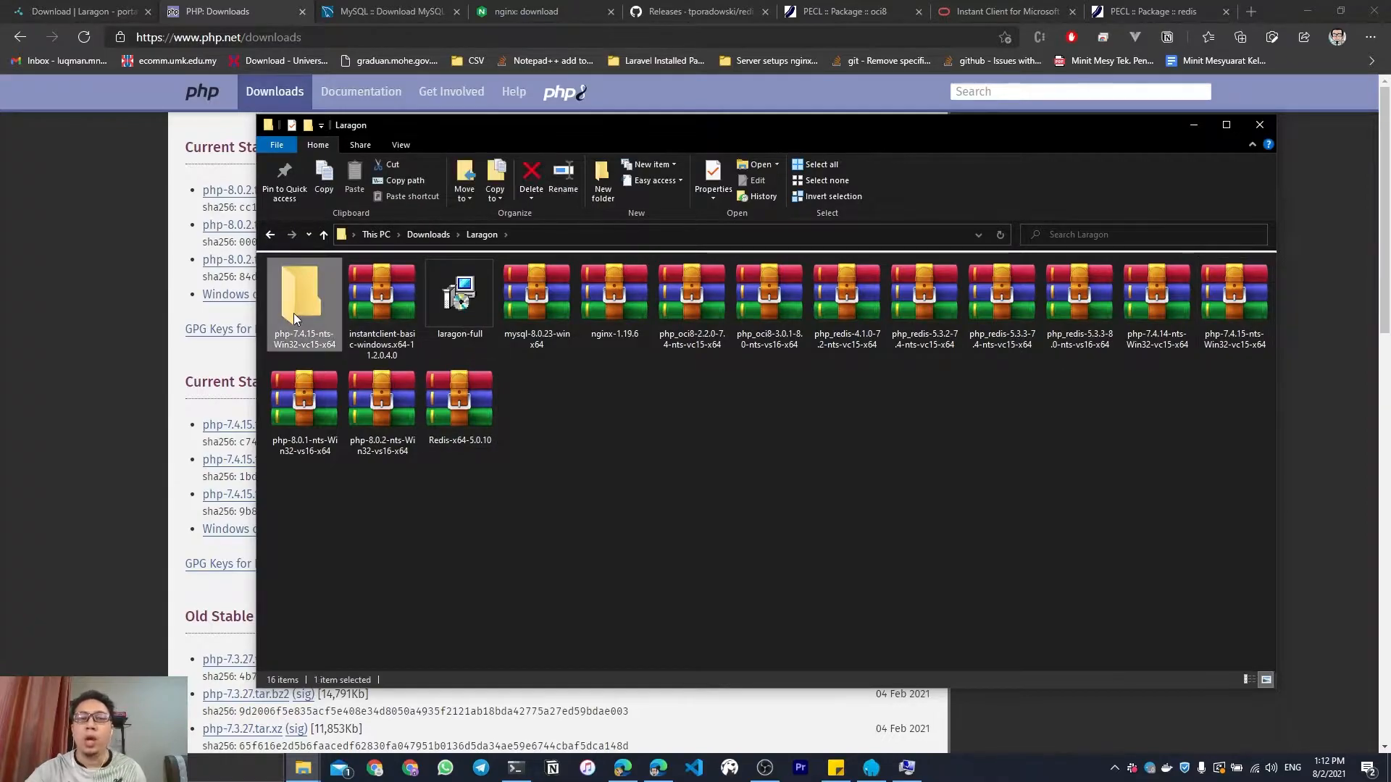
{"action": "left_click", "coordinate": [271, 236]}
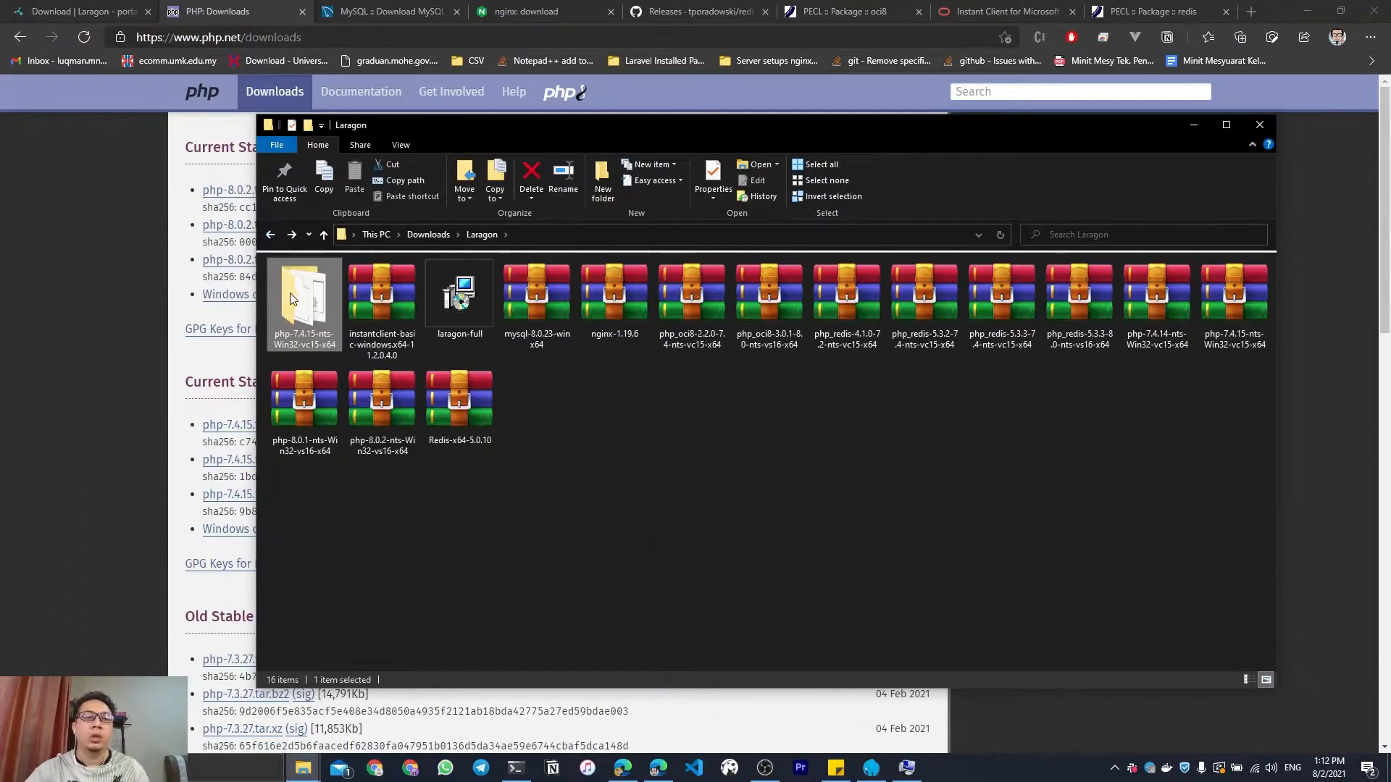
{"action": "left_click", "coordinate": [381, 293]}
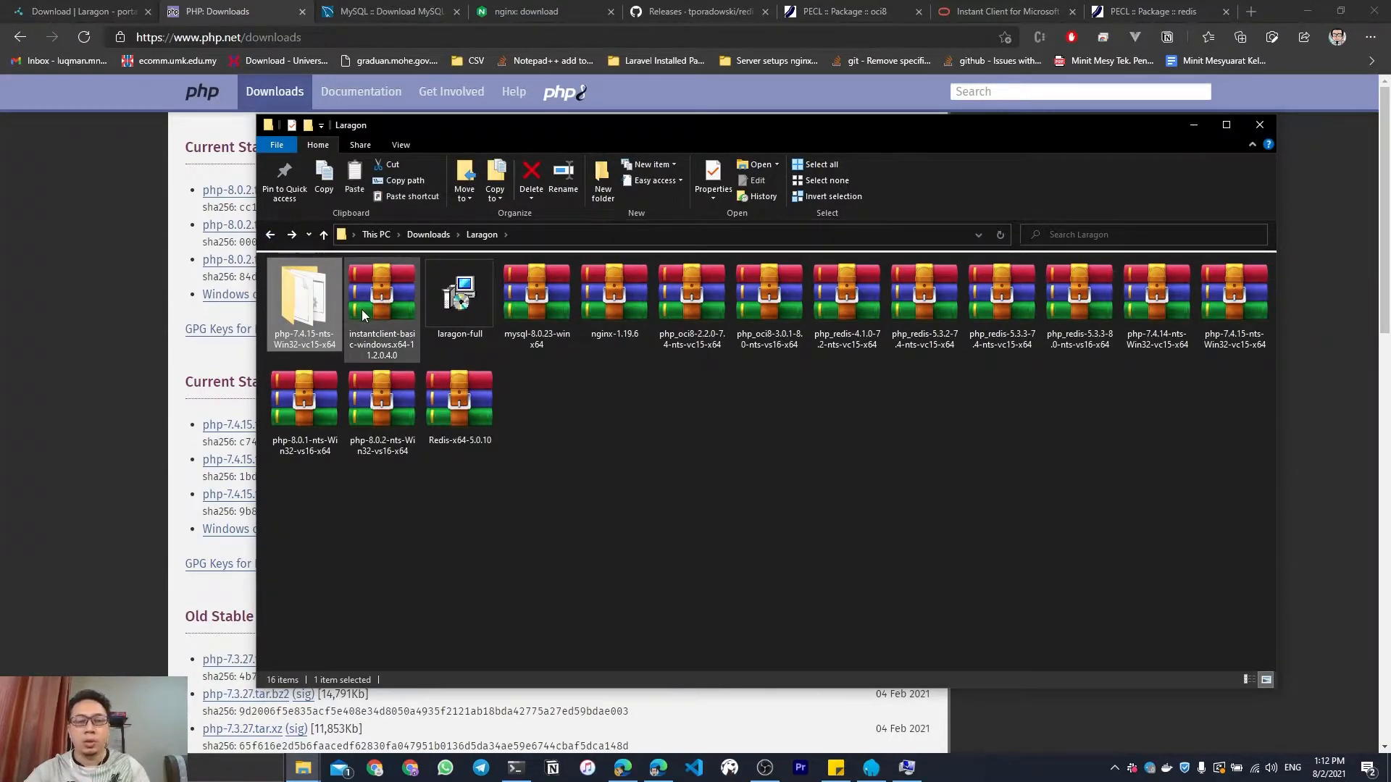
Replace the php-7.4.15-nts-Win32-vc15-x64 folder in C:\laragon\bin\php by deleting it and pasting the copied one.
{"action": "left_click", "coordinate": [319, 777]}
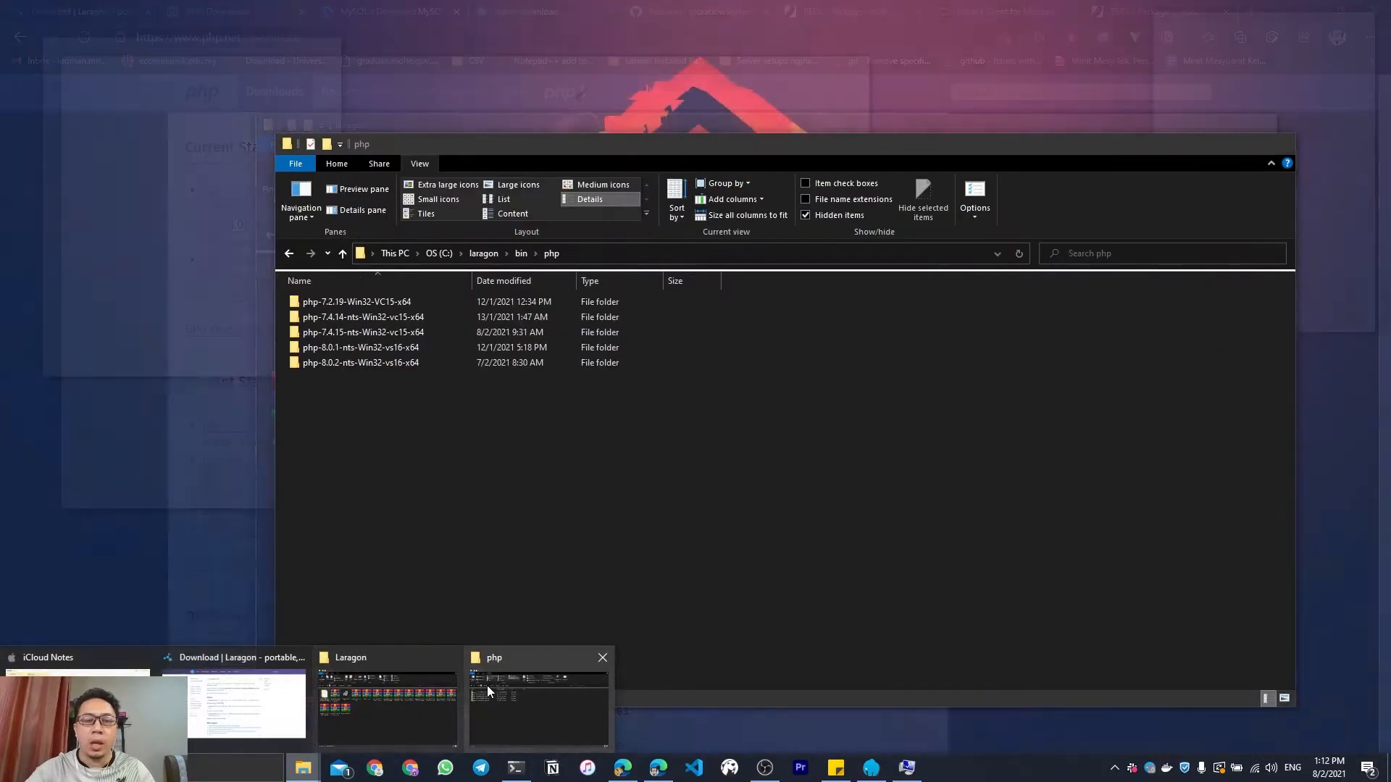
{"action": "left_click", "coordinate": [487, 686]}
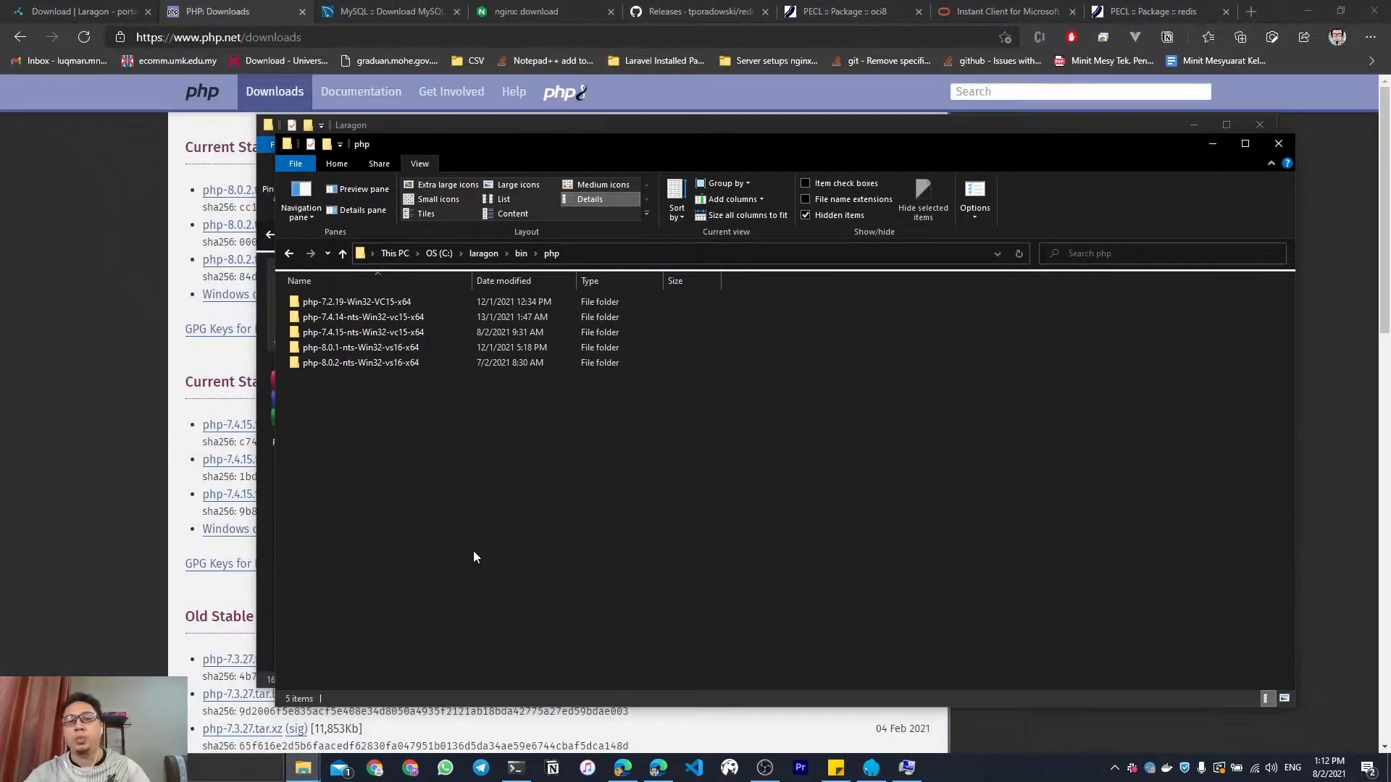
{"action": "left_click", "coordinate": [353, 331]}
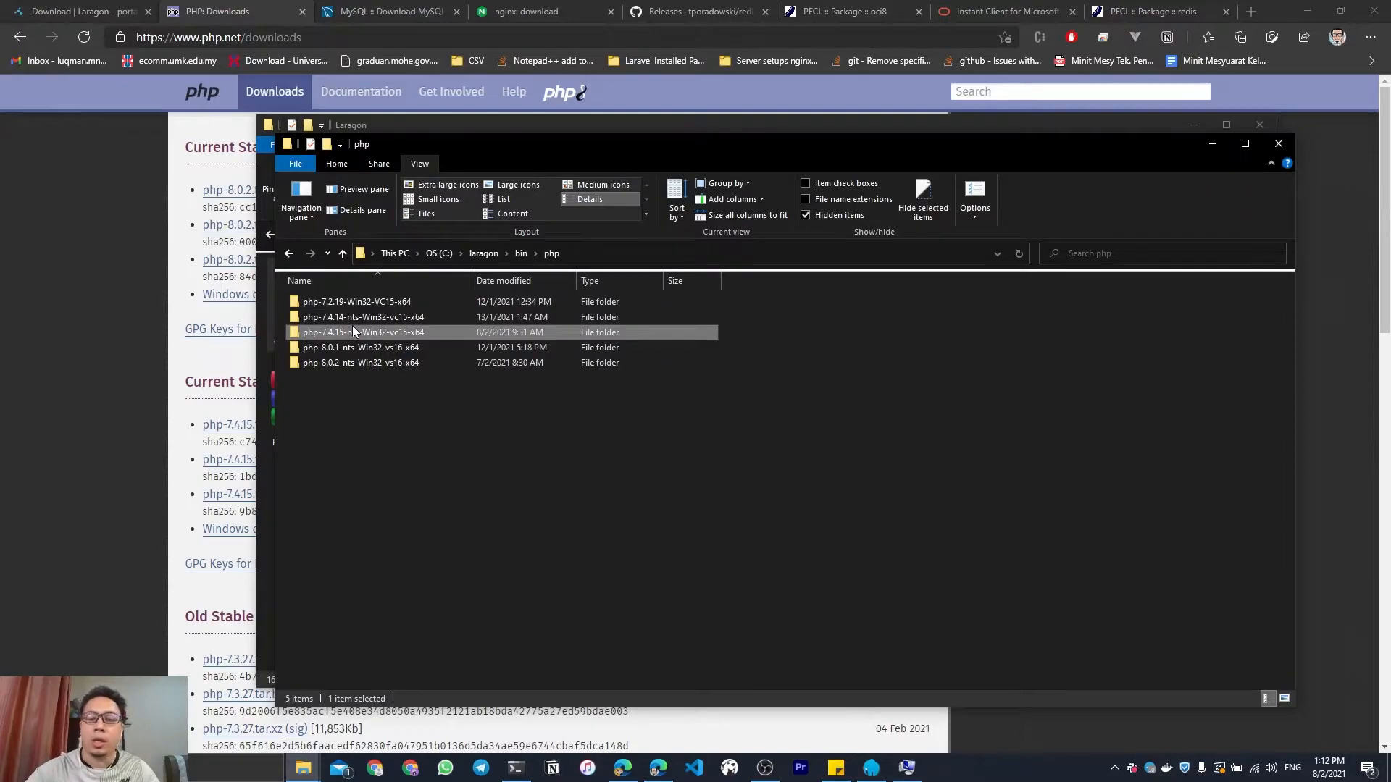
{"action": "key", "text": "Delete"}
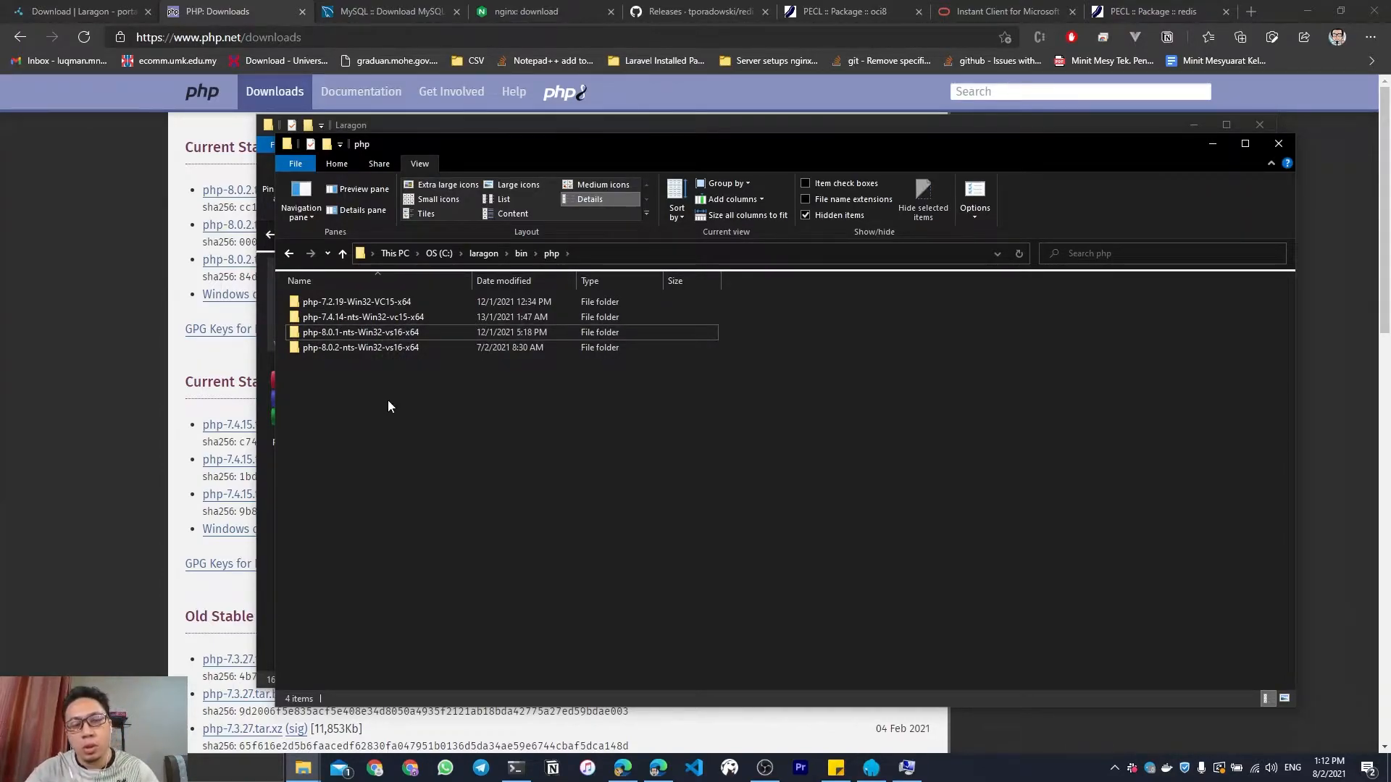
{"action": "key", "text": "ctrl+v"}
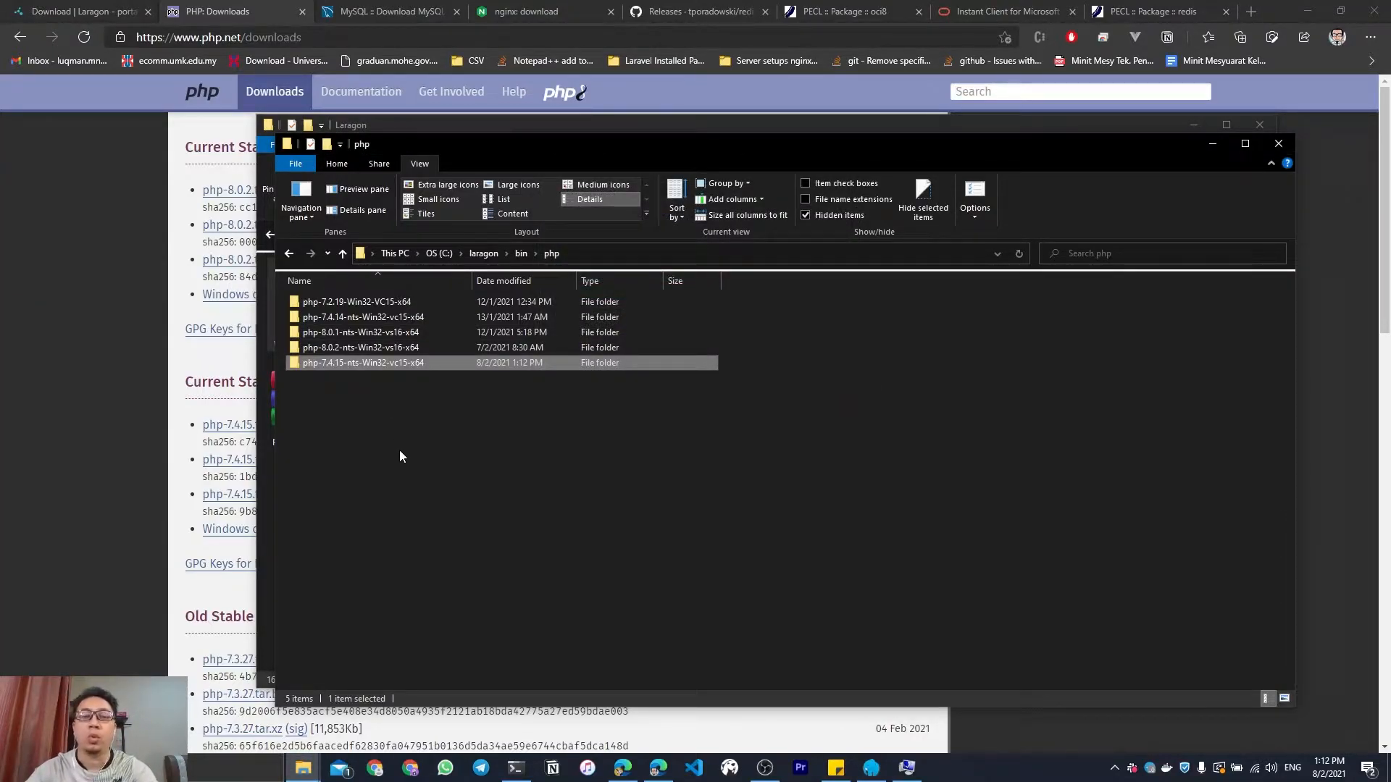
{"action": "left_click", "coordinate": [386, 446]}
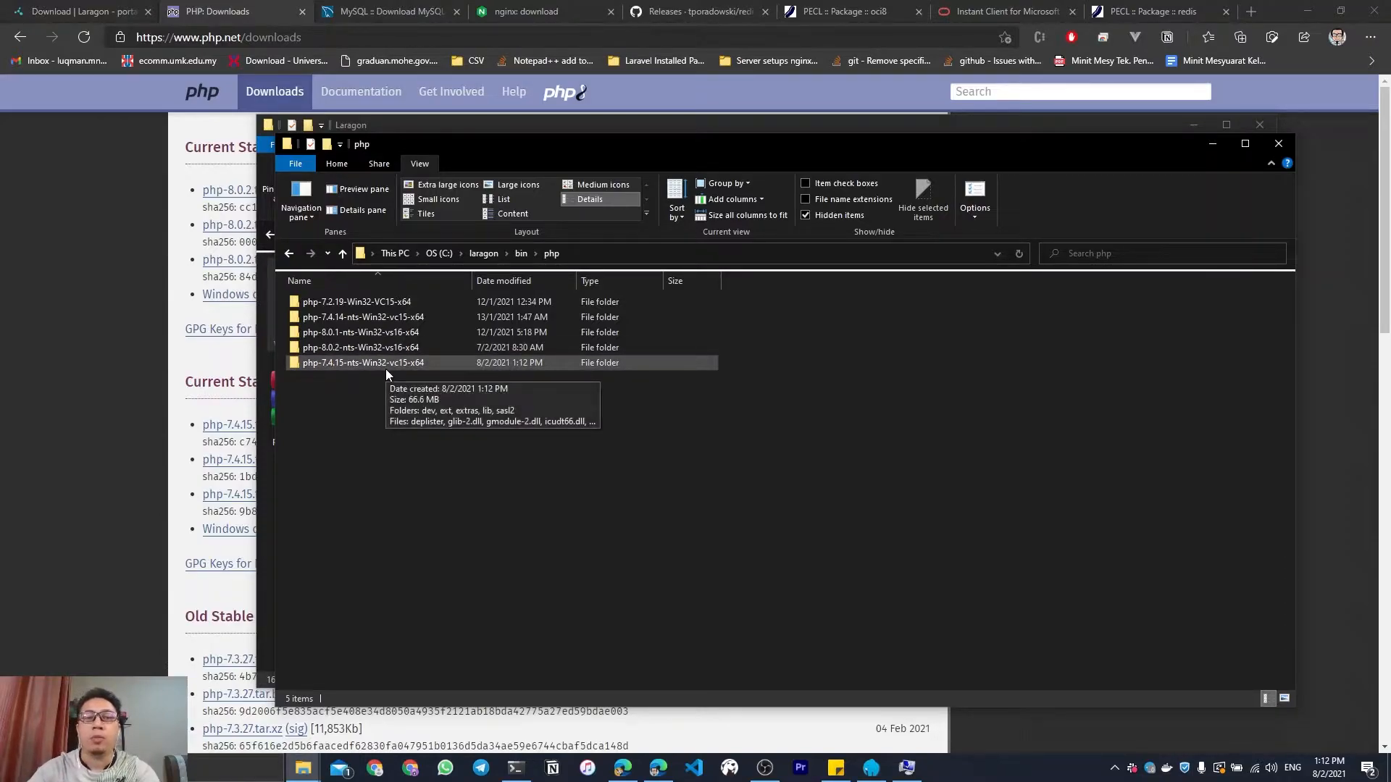
Switch Laragon's PHP version to php-7.4.15-nts-Win32-vc15-x64.
{"action": "left_click", "coordinate": [1112, 768]}
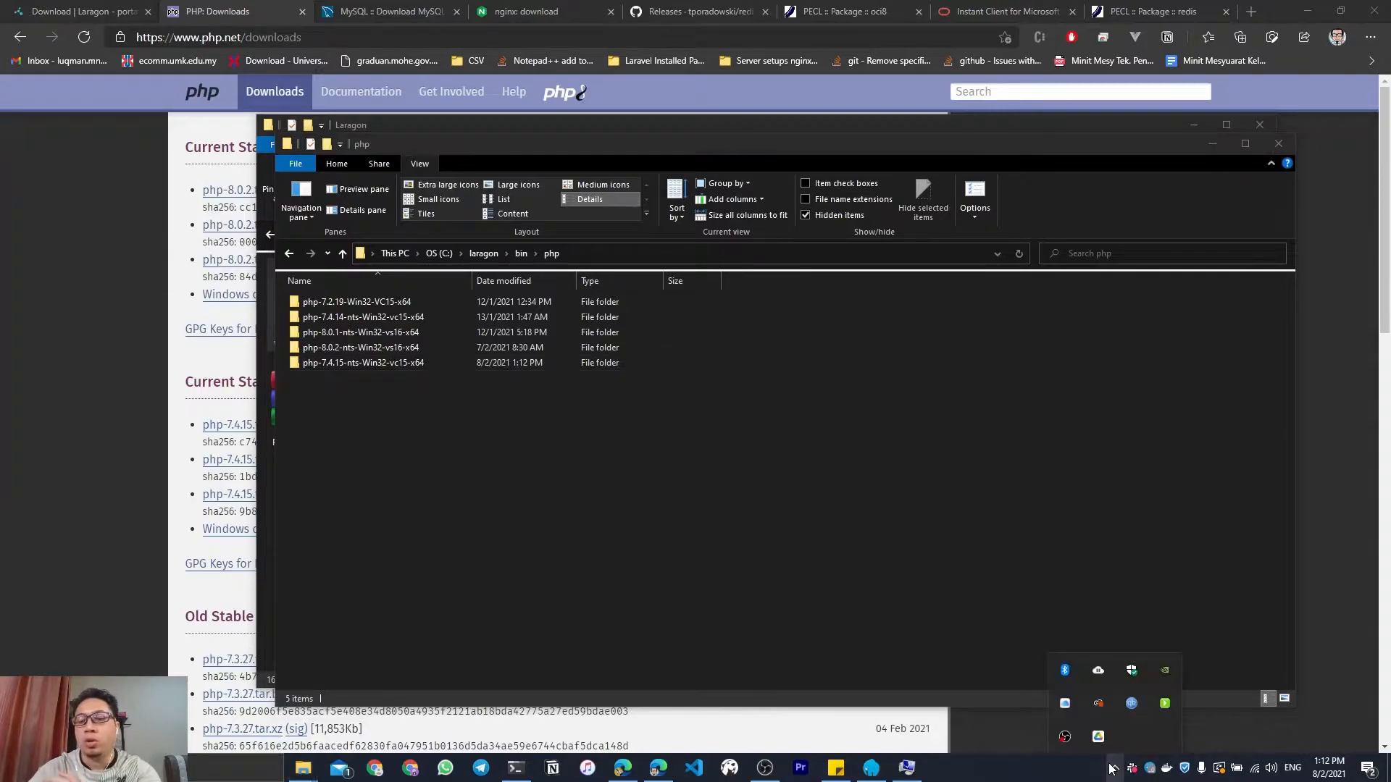
{"action": "right_click", "coordinate": [1170, 703]}
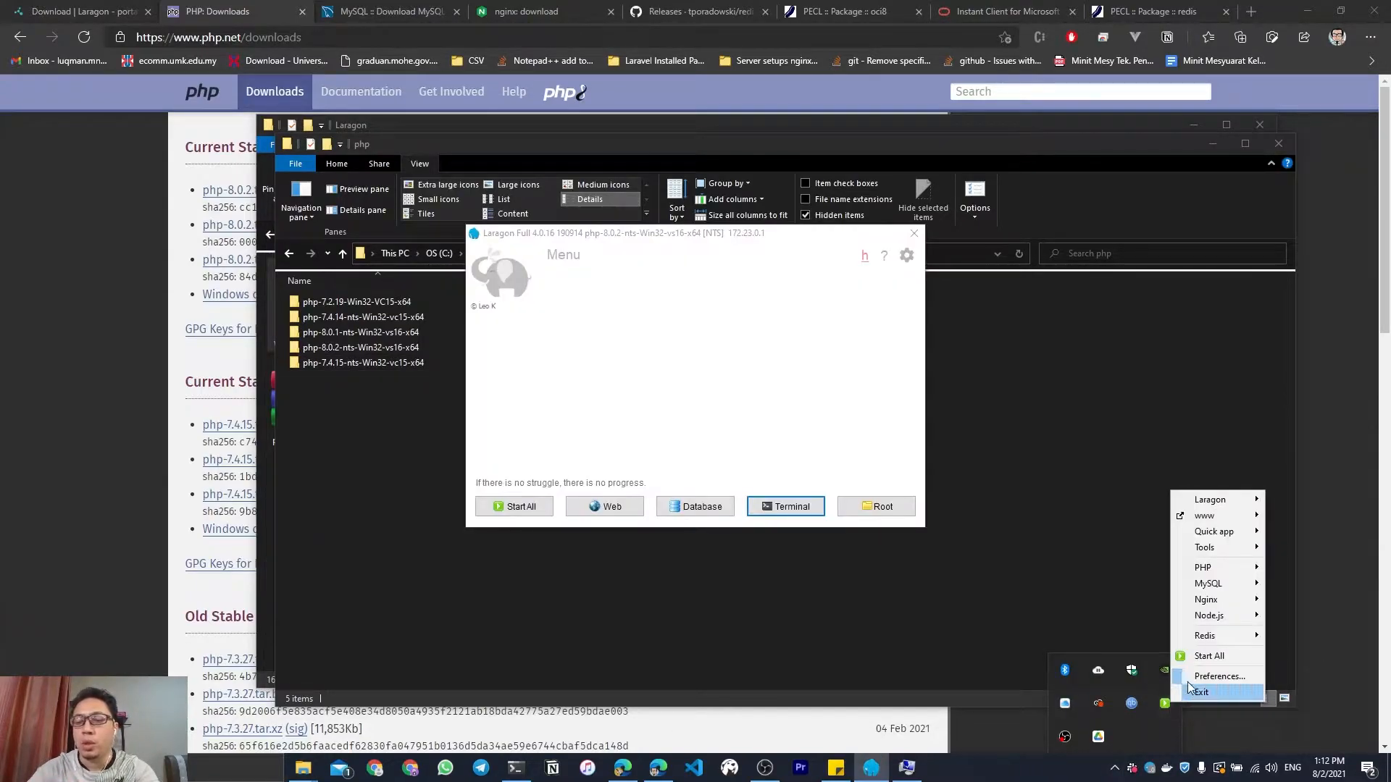
{"action": "mouse_move", "coordinate": [1210, 567]}
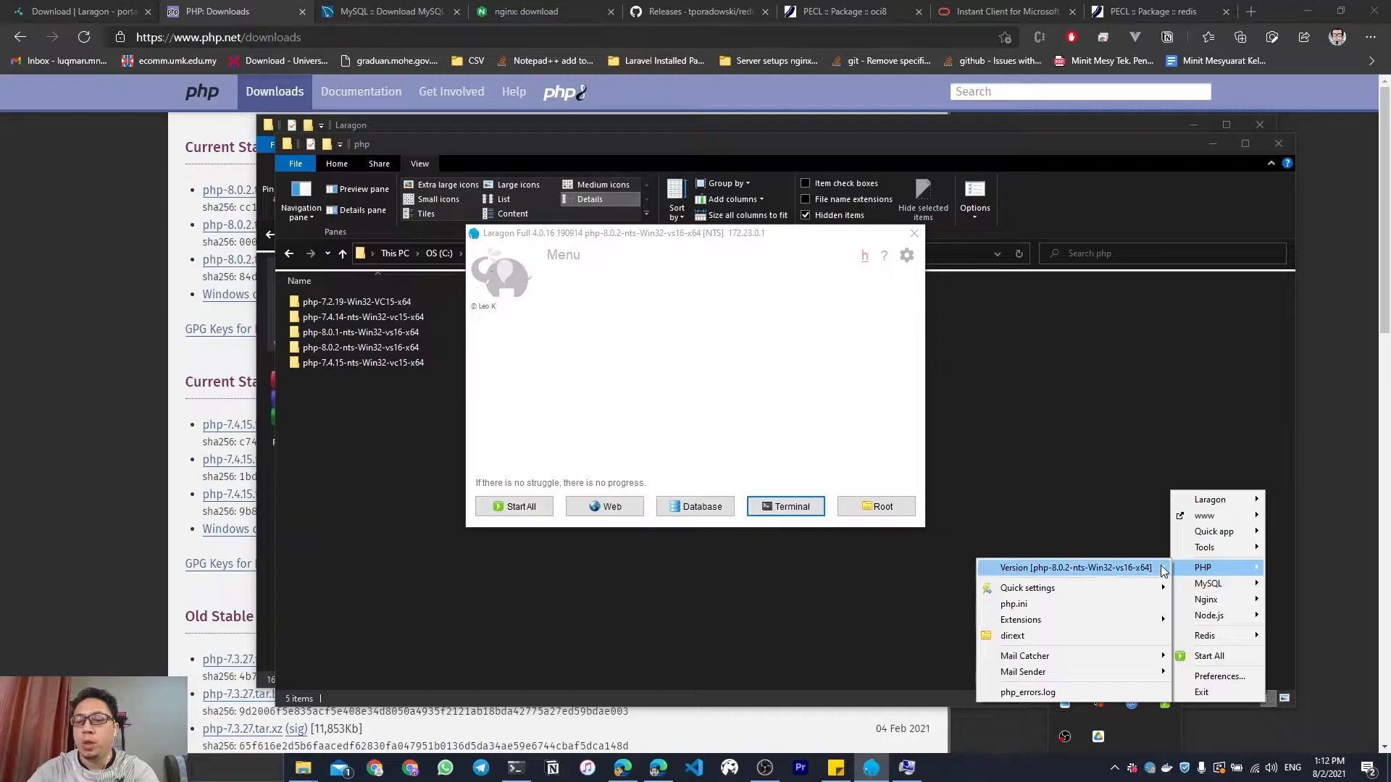
{"action": "mouse_move", "coordinate": [1118, 569]}
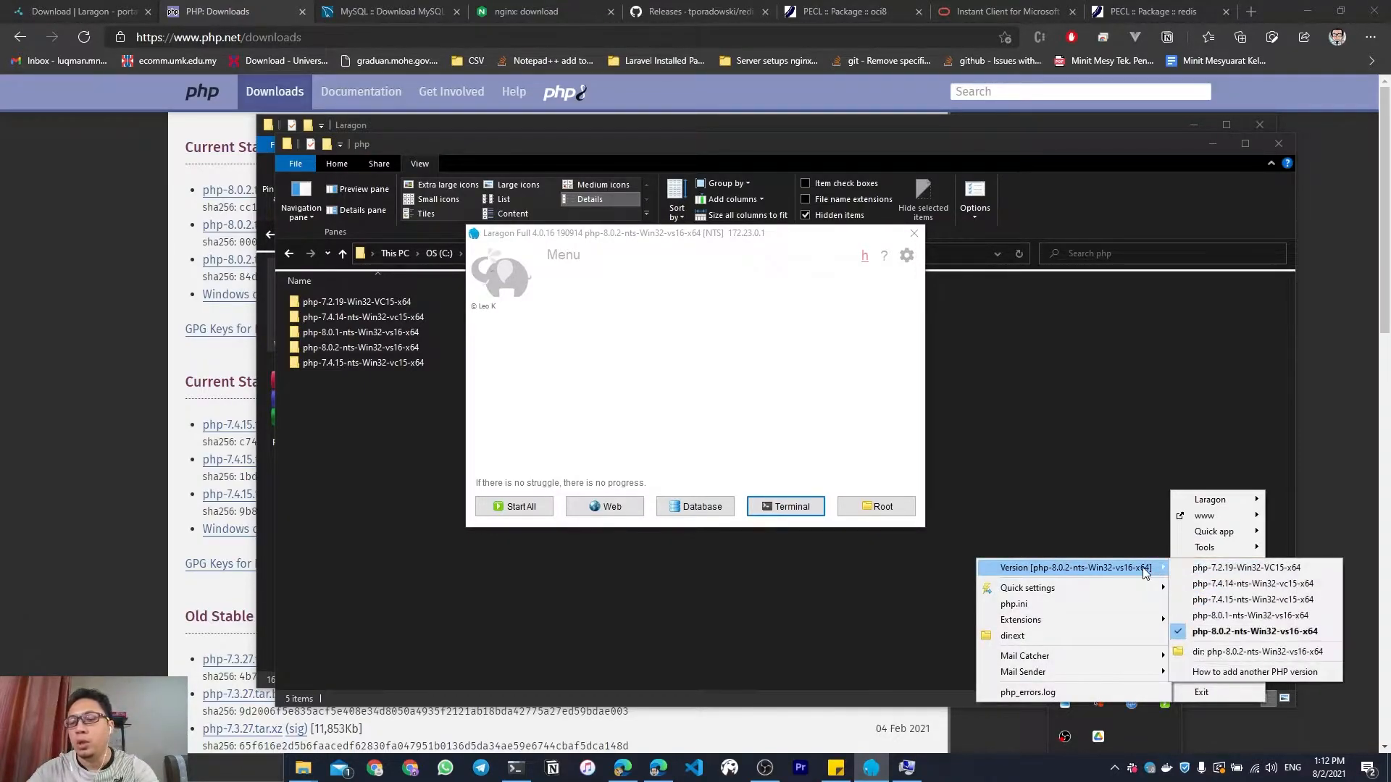
{"action": "left_click", "coordinate": [1221, 600]}
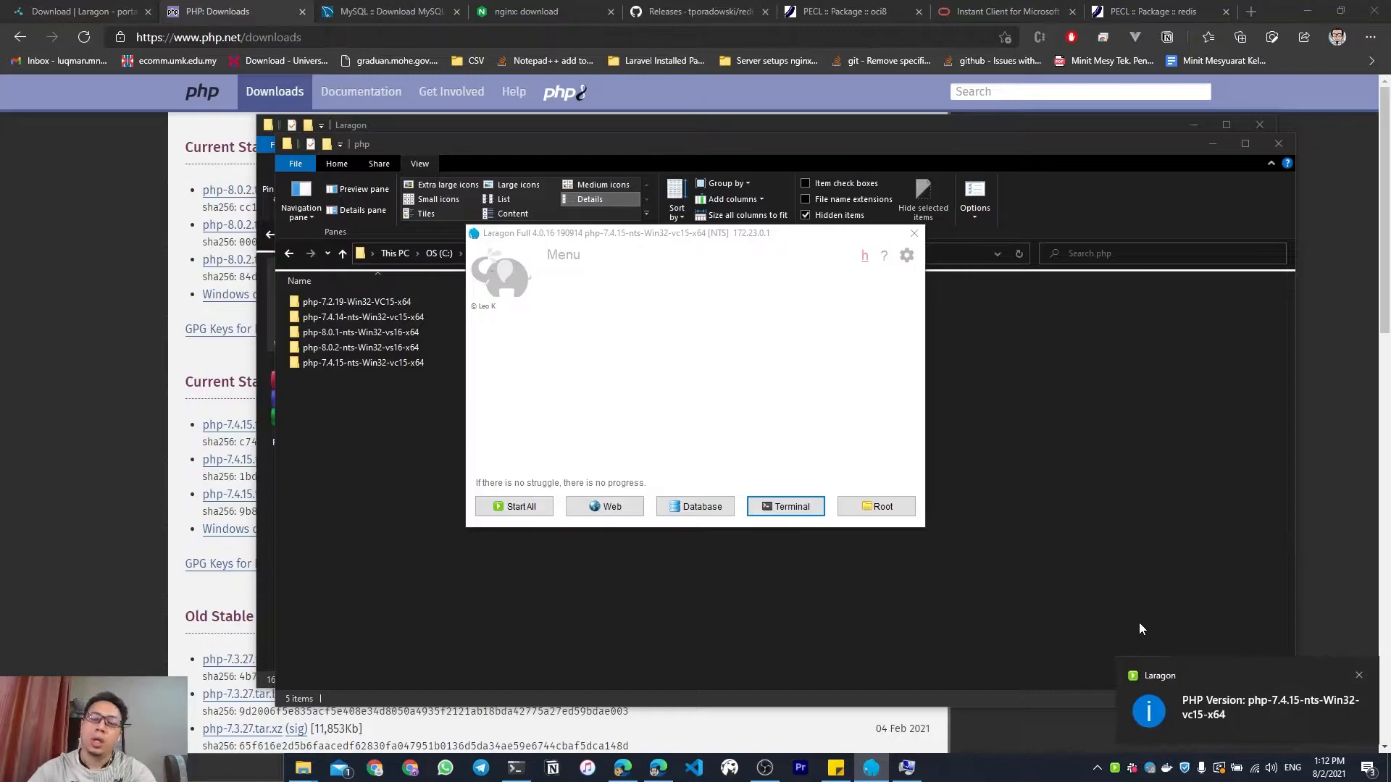
{"action": "left_click", "coordinate": [851, 418]}
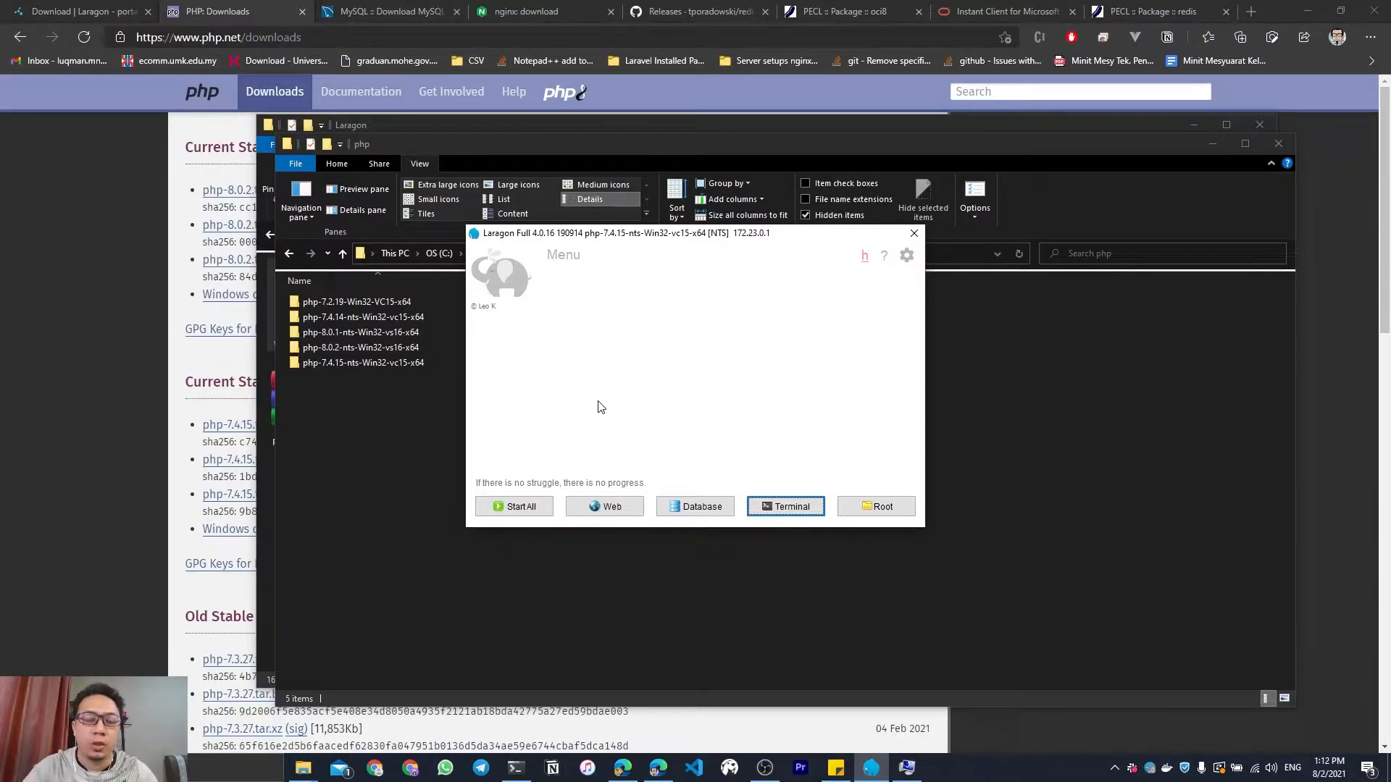
Start all Laragon services and open the local web server's home page in the browser.
{"action": "left_click", "coordinate": [495, 512]}
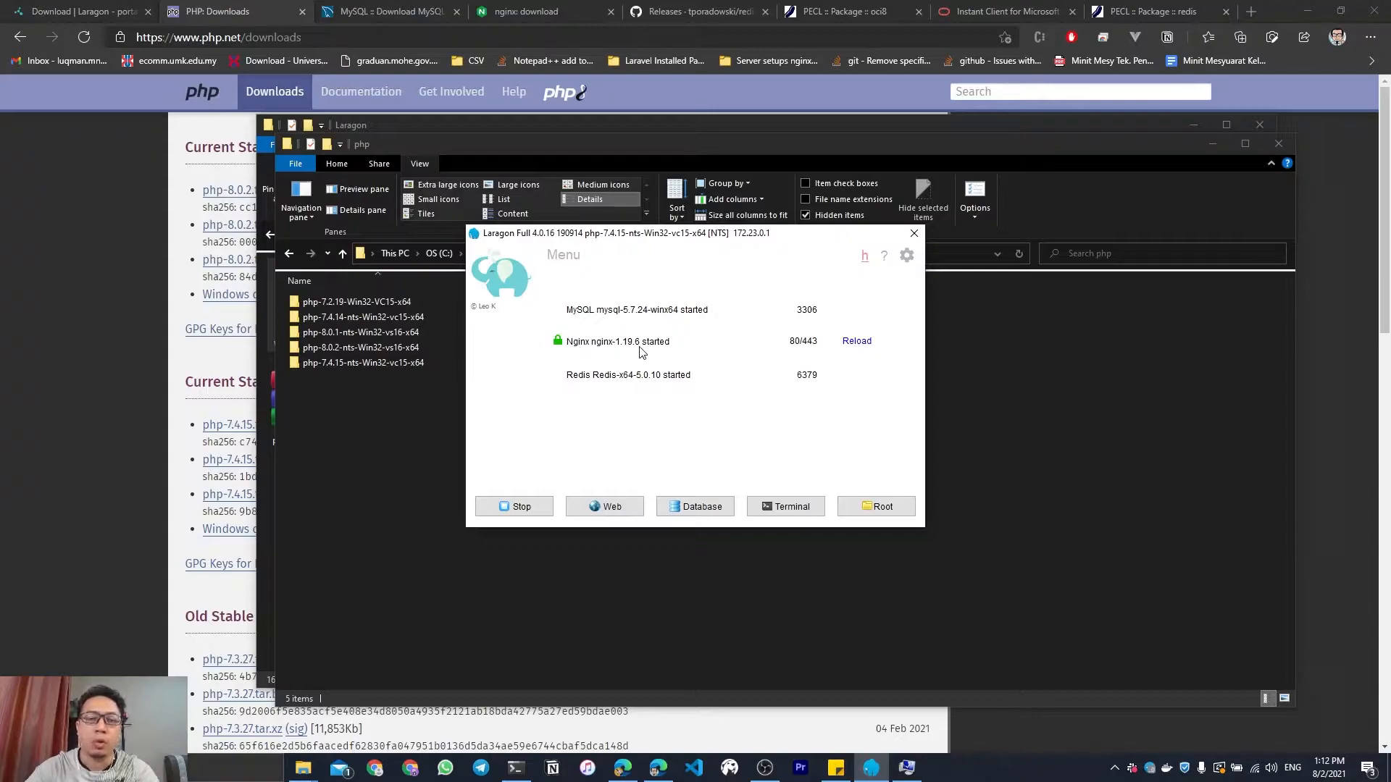
{"action": "mouse_move", "coordinate": [633, 347]}
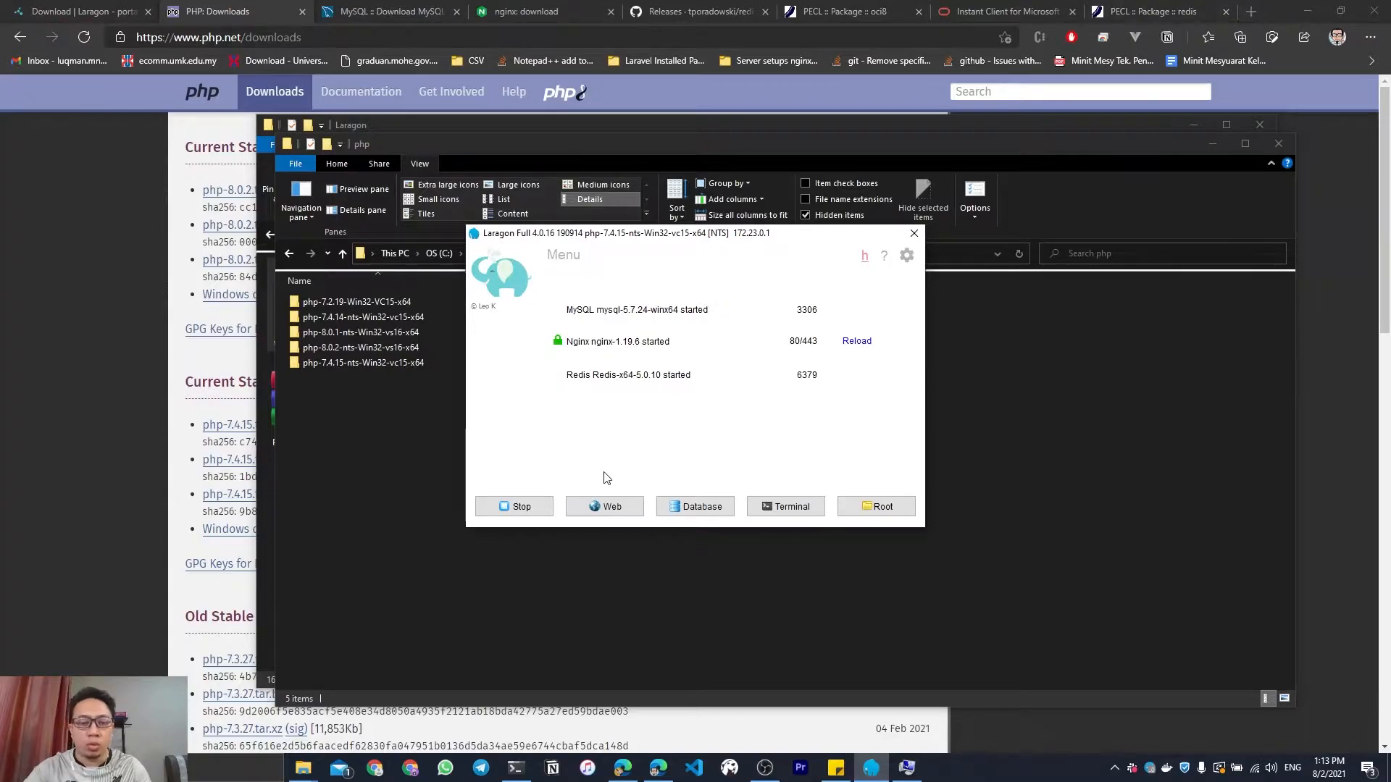
{"action": "left_click", "coordinate": [601, 508]}
{"action": "left_click", "coordinate": [612, 523]}
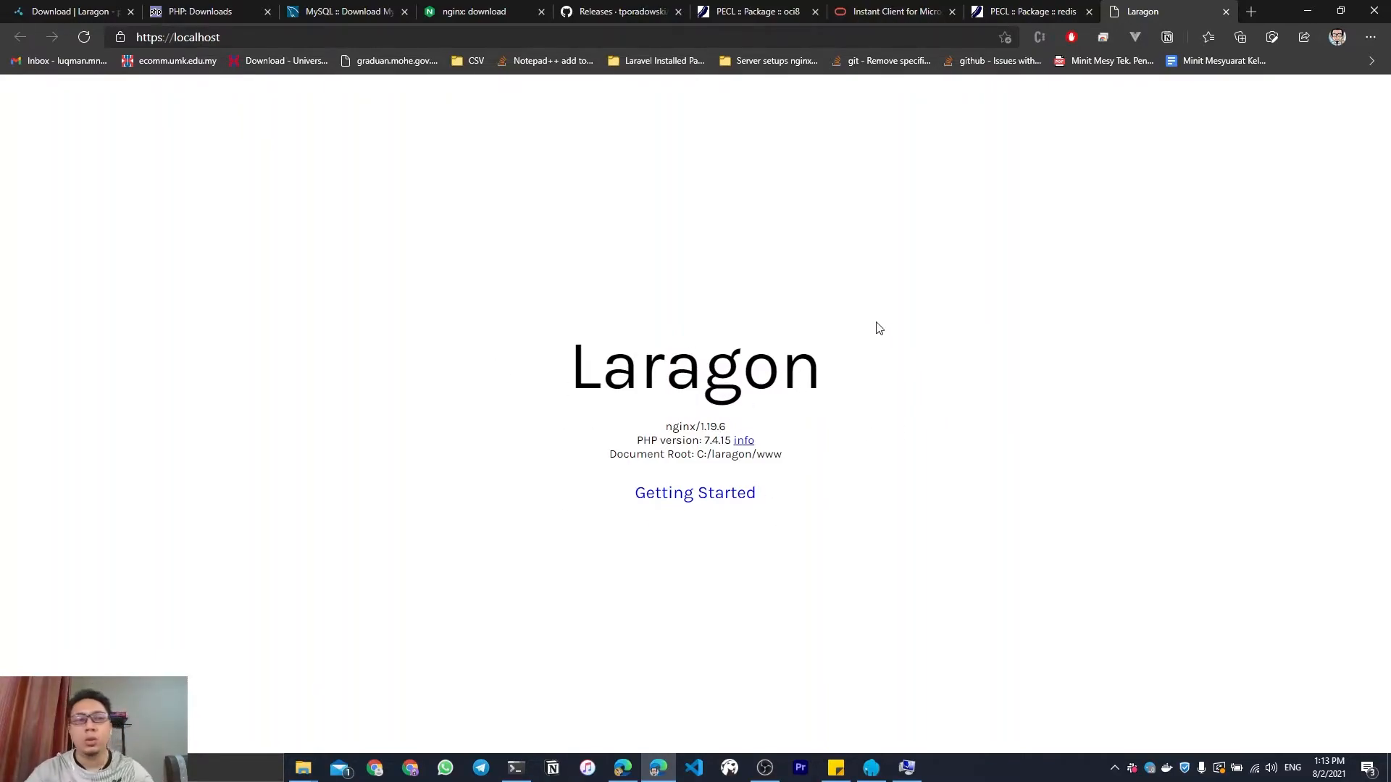
{"action": "left_click", "coordinate": [871, 768]}
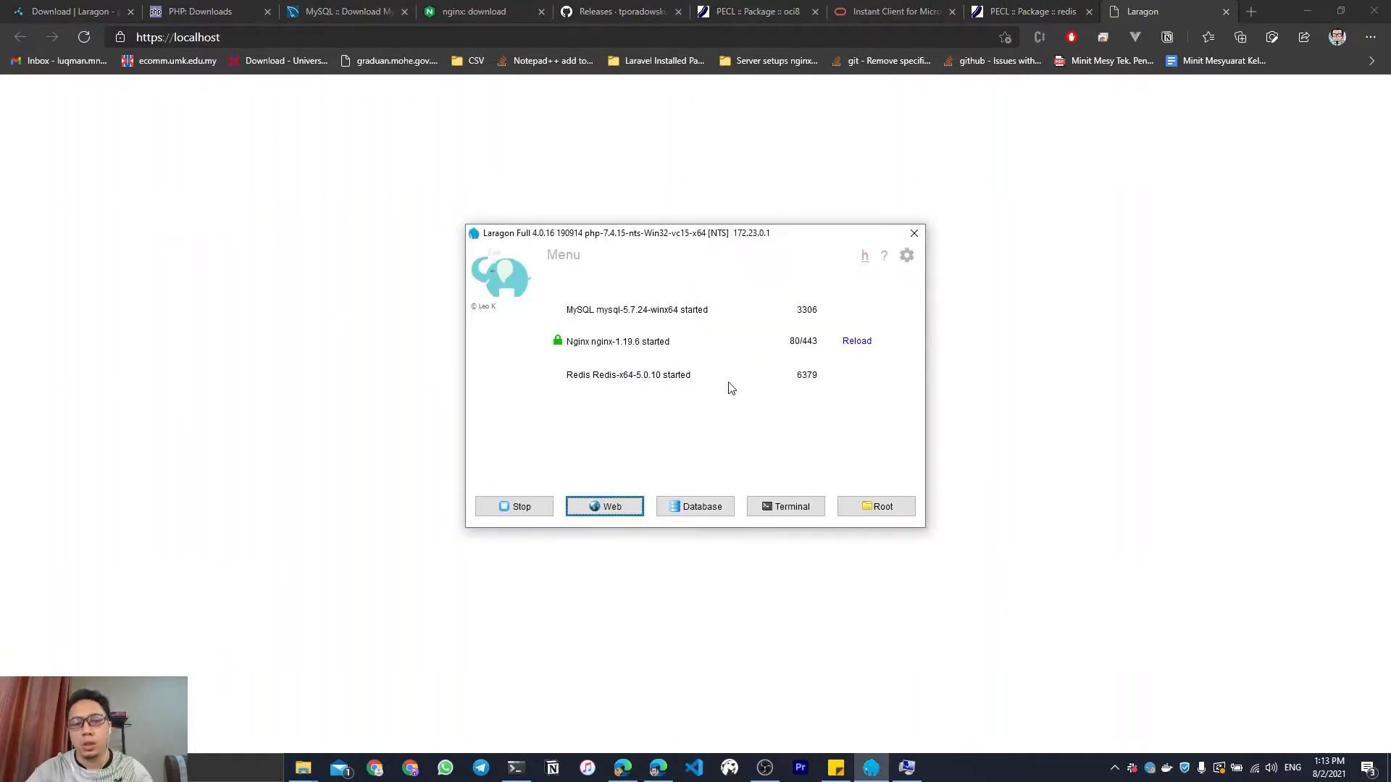
{"action": "left_click", "coordinate": [514, 513]}
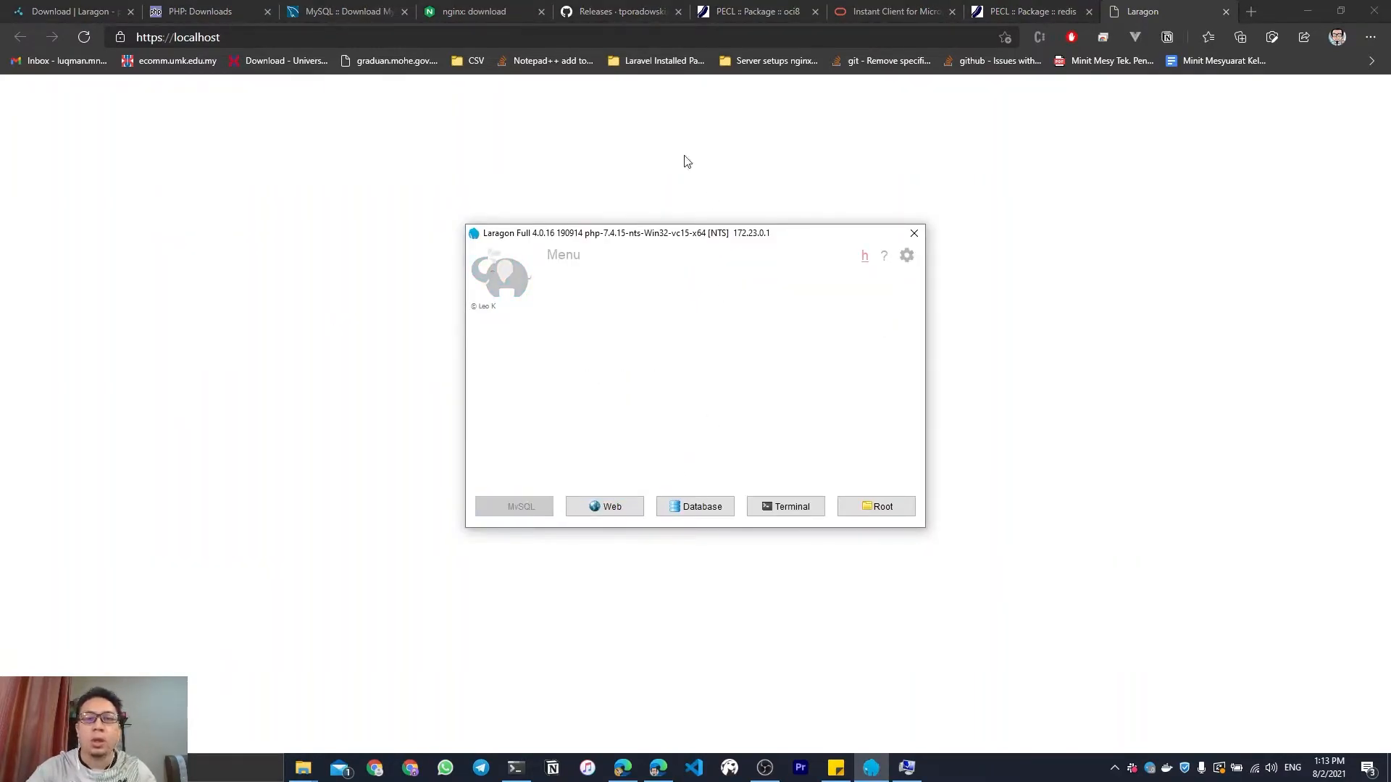
{"action": "left_click", "coordinate": [728, 37]}
{"action": "key", "text": "Return"}
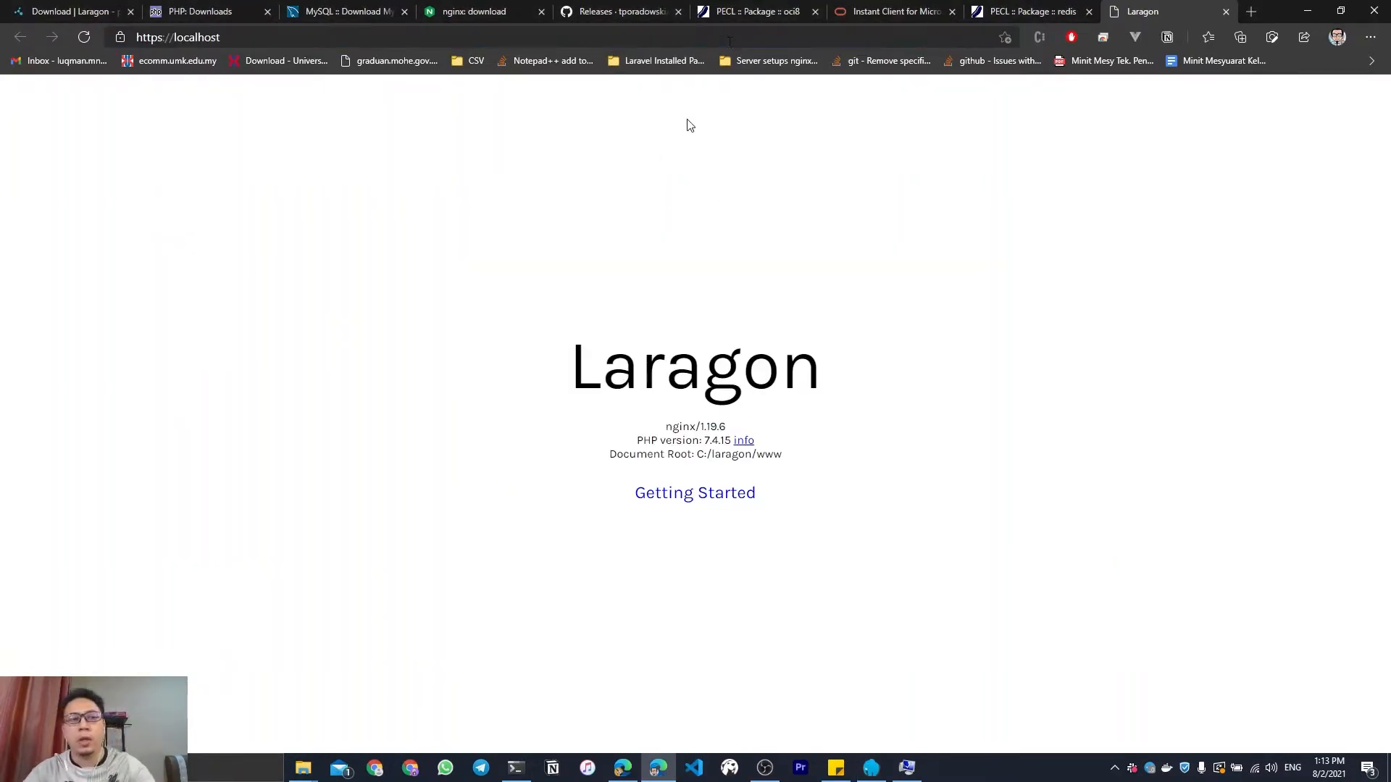
{"action": "left_click", "coordinate": [545, 42]}
{"action": "key", "text": "Return"}
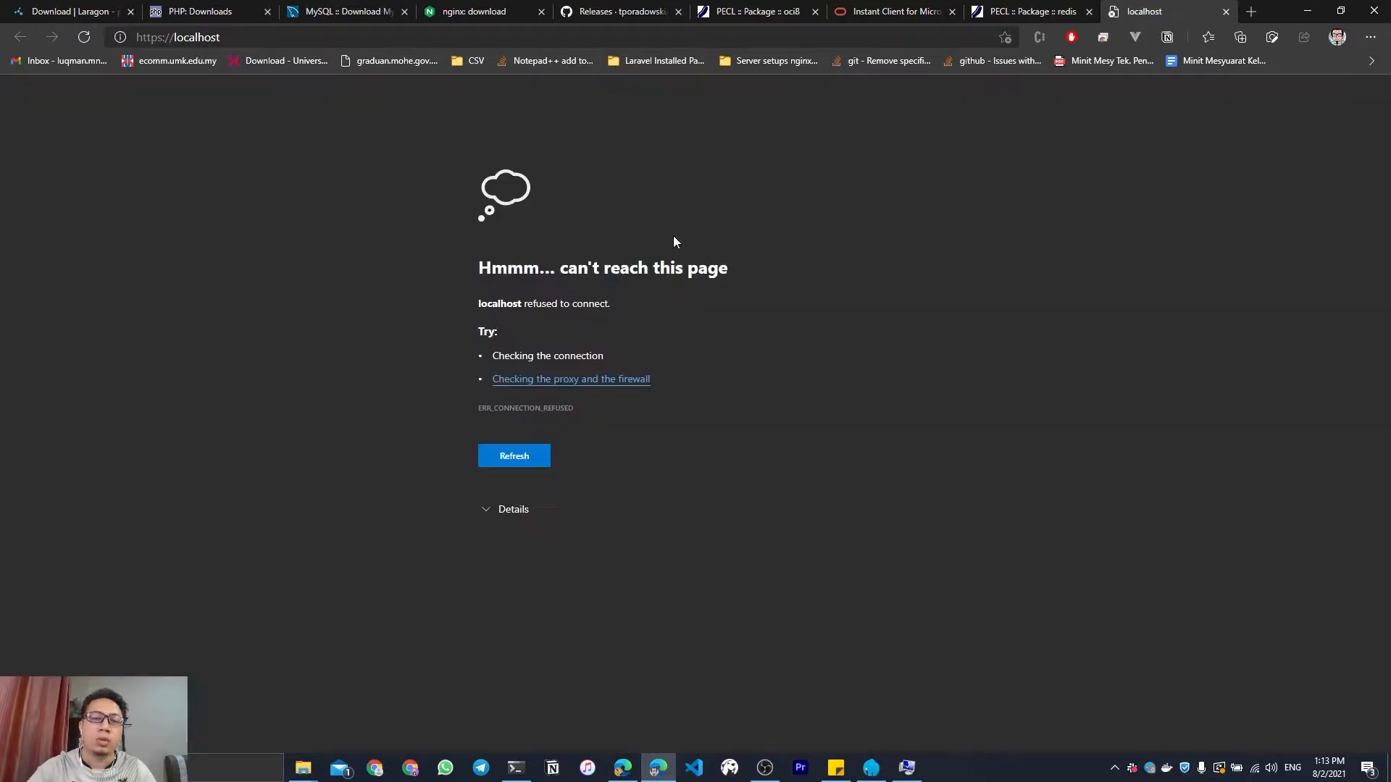
{"action": "key", "text": "F5"}
{"action": "key", "text": "alt+Tab"}
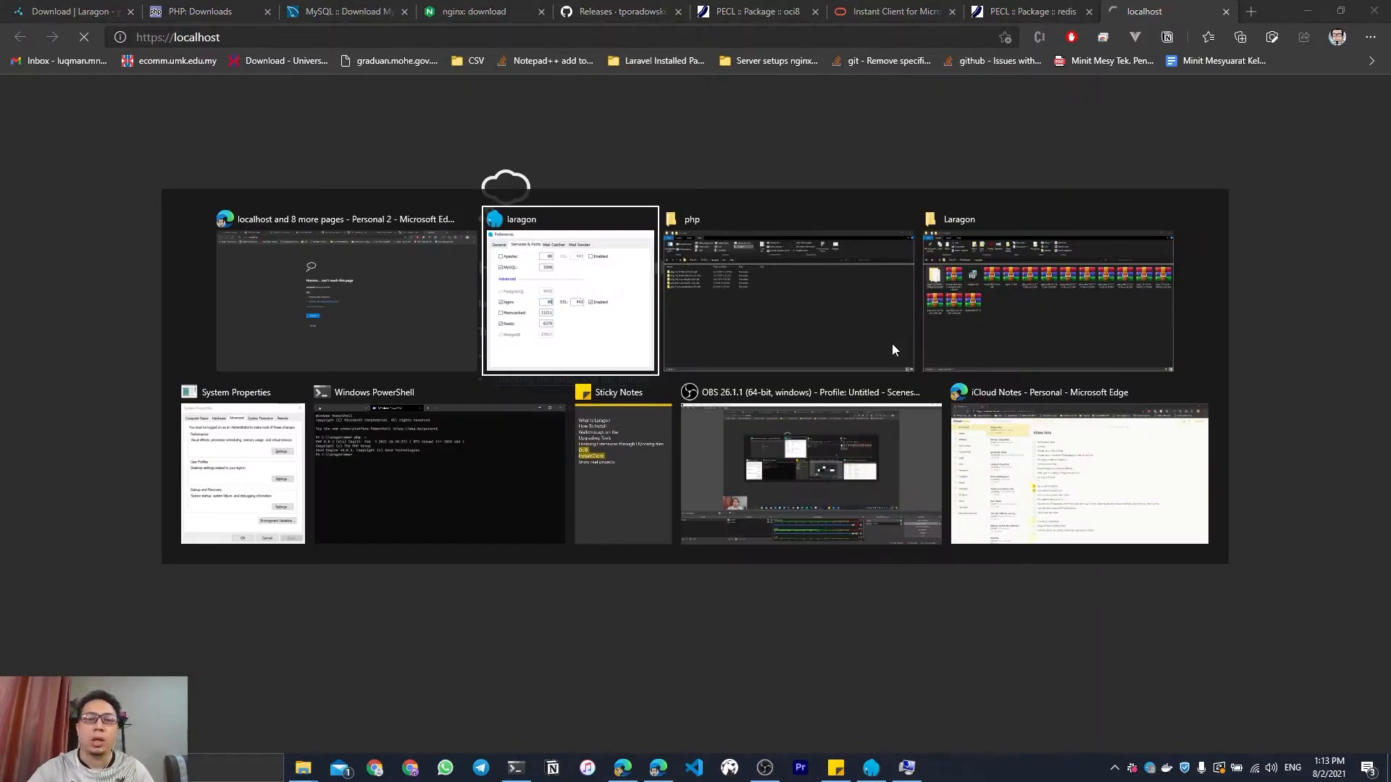
{"action": "key", "text": "alt+Tab"}
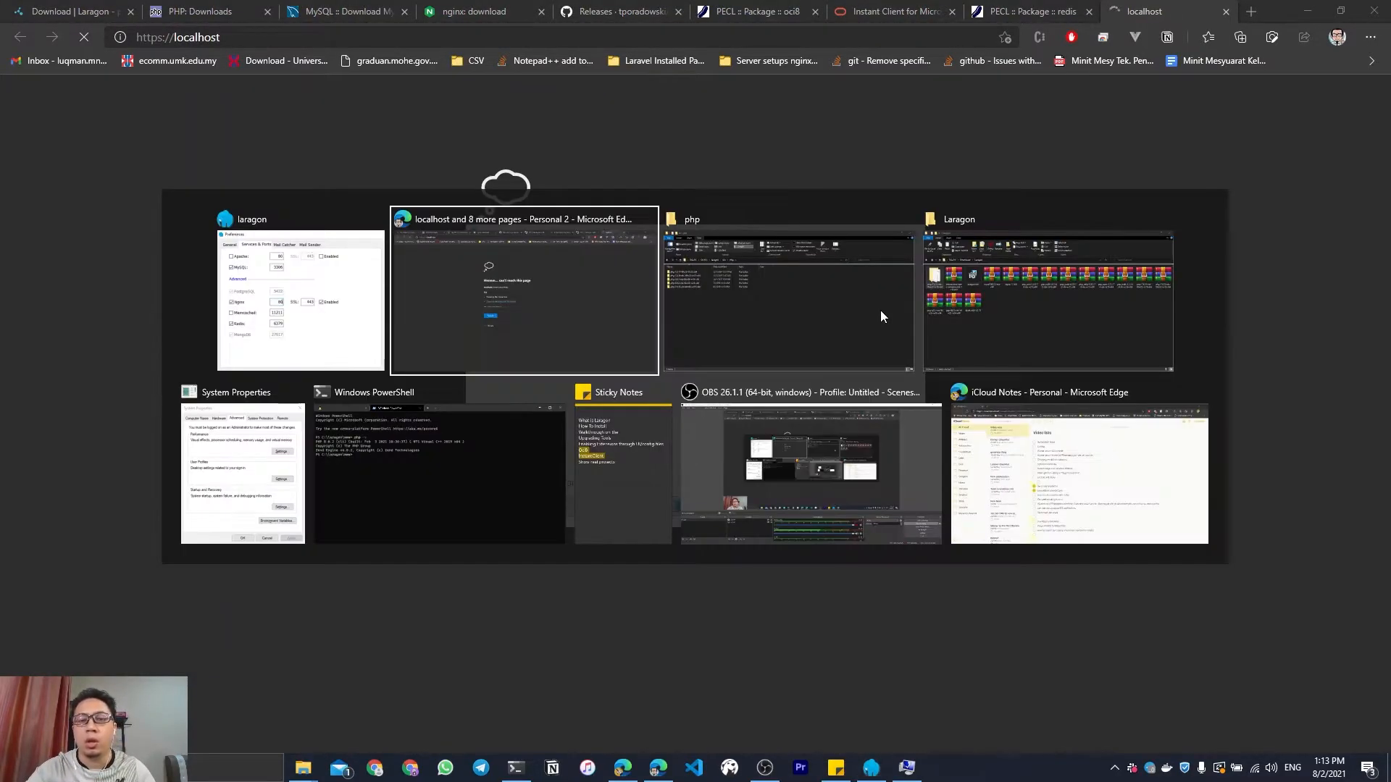
Switch to the C:\laragon\bin\php folder and open the ext folder inside php-7.4.15-nts-Win32-vc15-x64.
{"action": "left_click", "coordinate": [902, 341]}
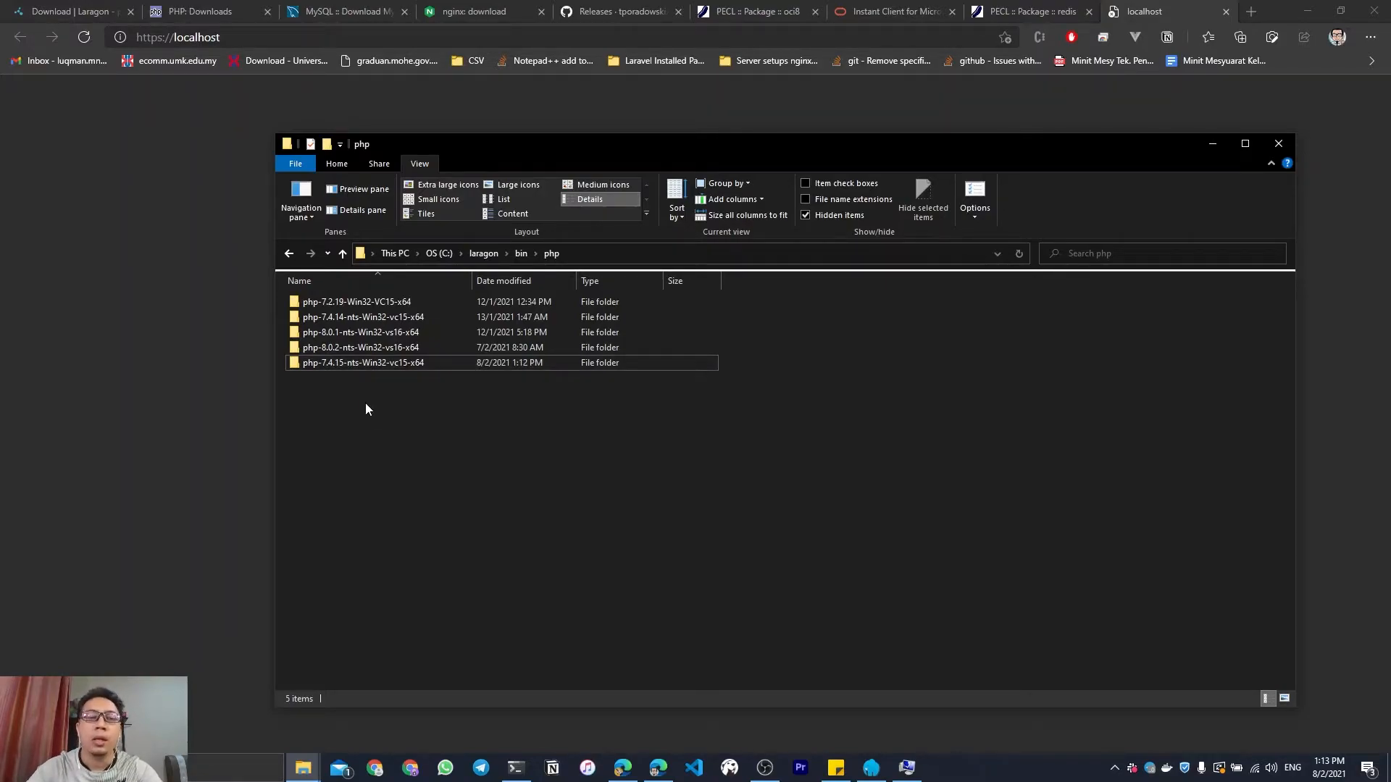
{"action": "left_click", "coordinate": [358, 363]}
{"action": "double_click", "coordinate": [358, 363]}
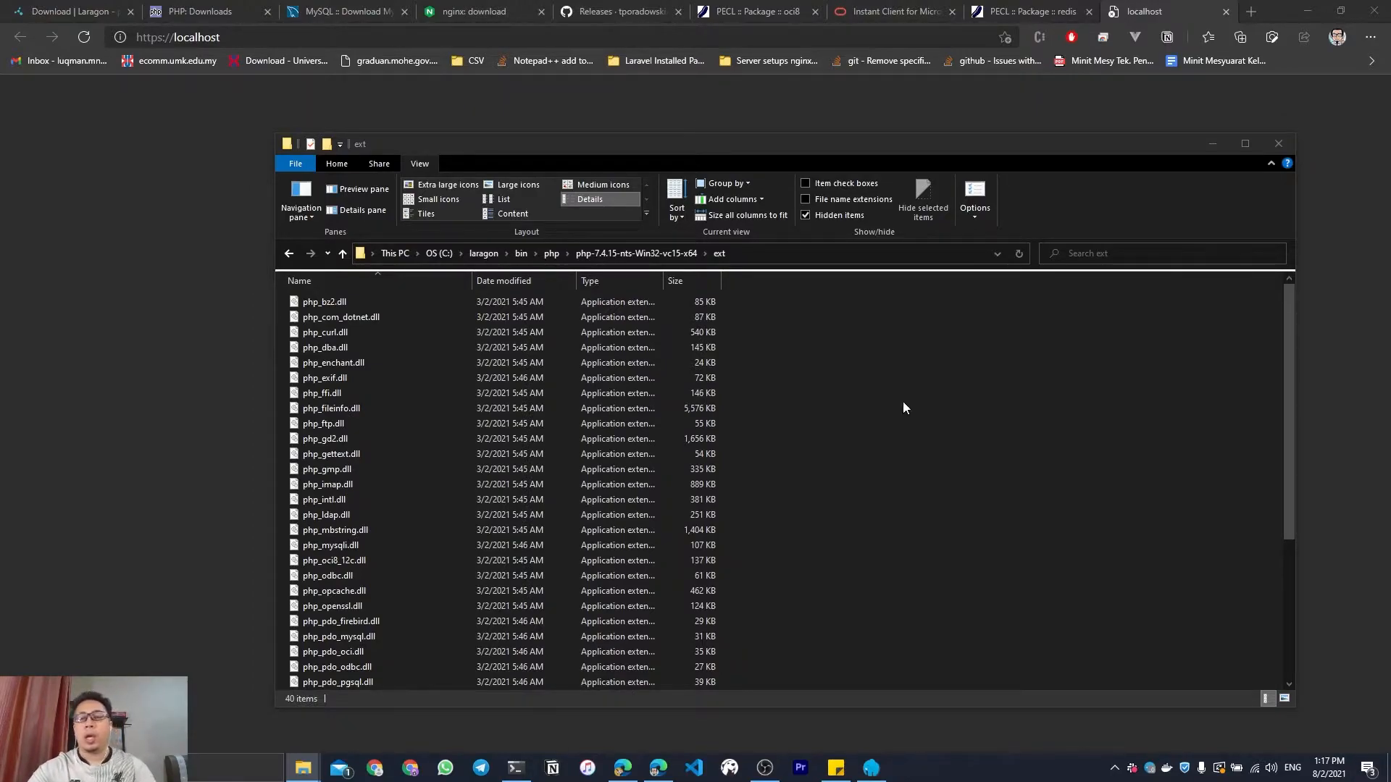
Open the active PHP version's extension directory from Laragon using its dir:ext option.
{"action": "left_click", "coordinate": [1114, 768]}
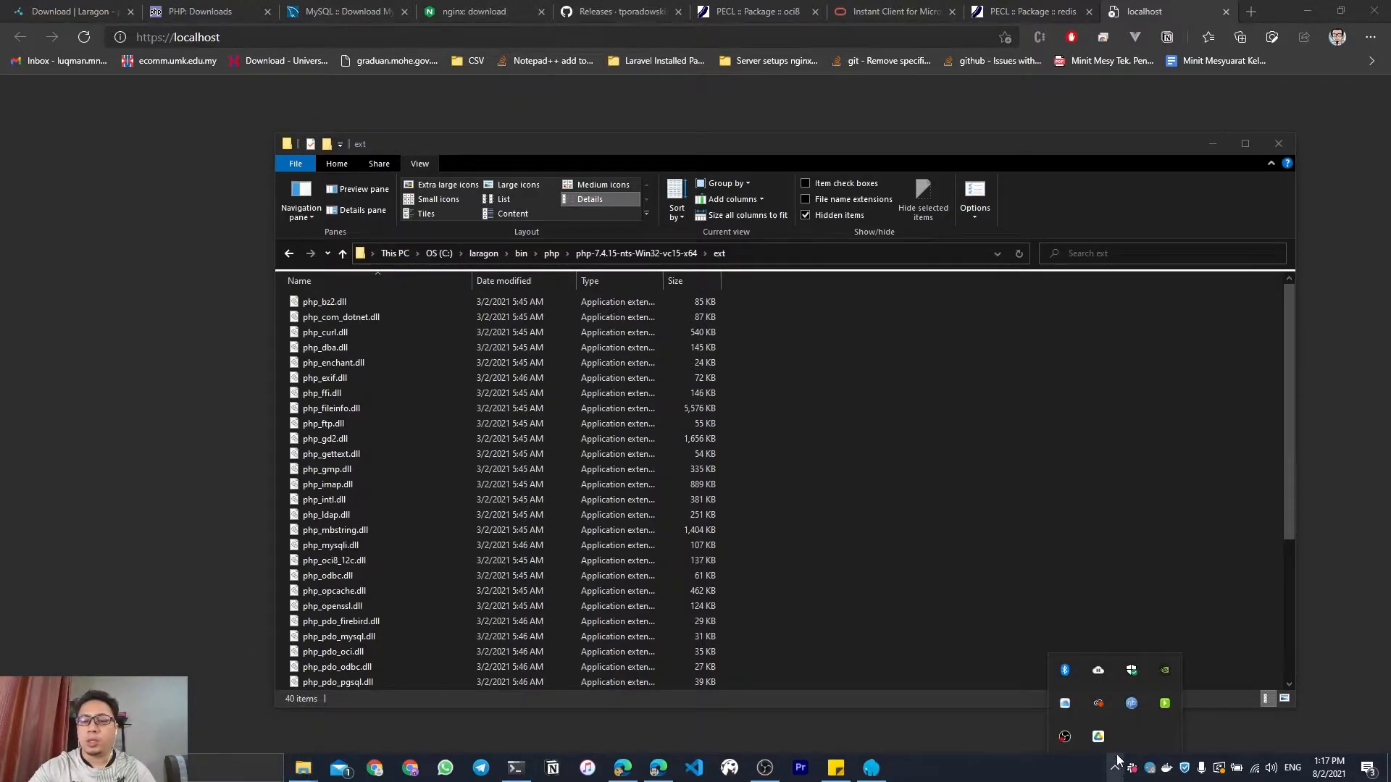
{"action": "right_click", "coordinate": [1156, 703]}
{"action": "mouse_move", "coordinate": [1195, 565]}
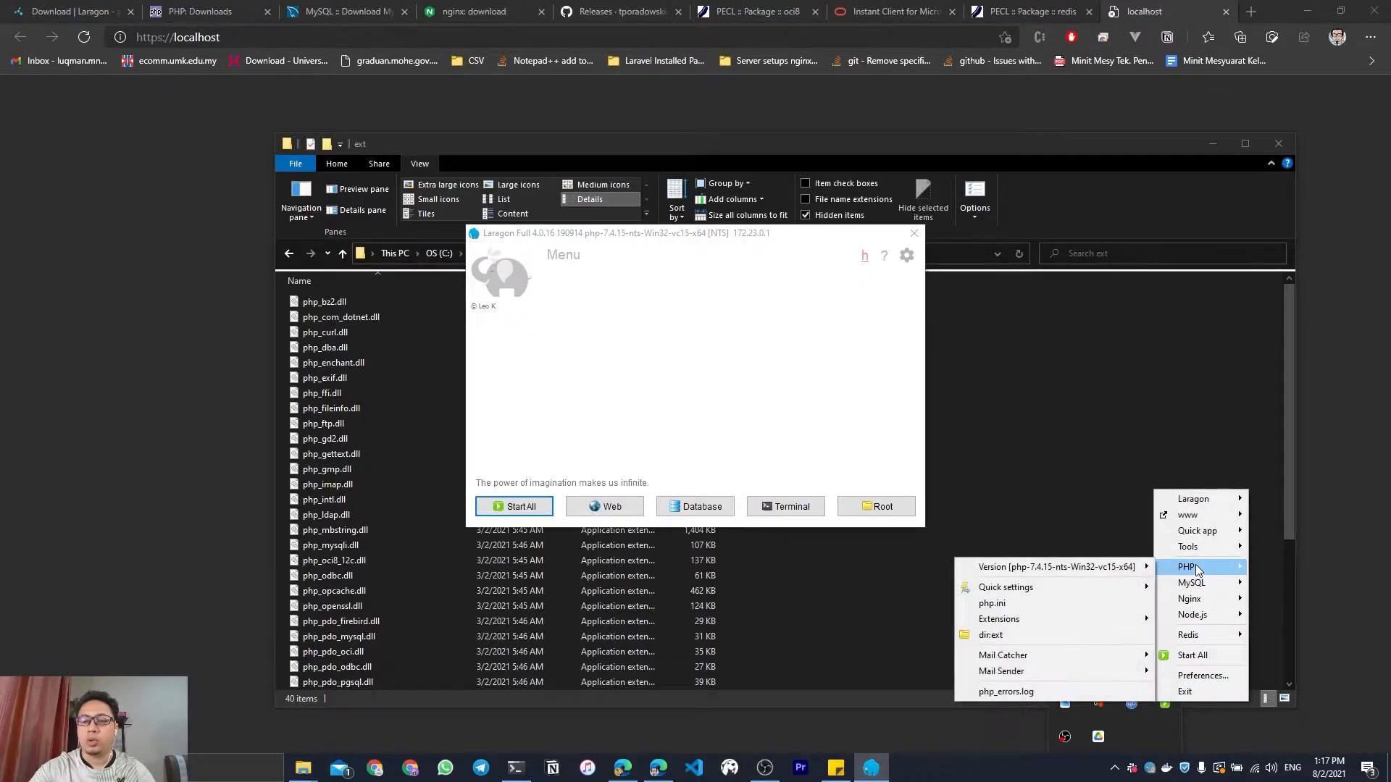
{"action": "left_click", "coordinate": [1006, 634]}
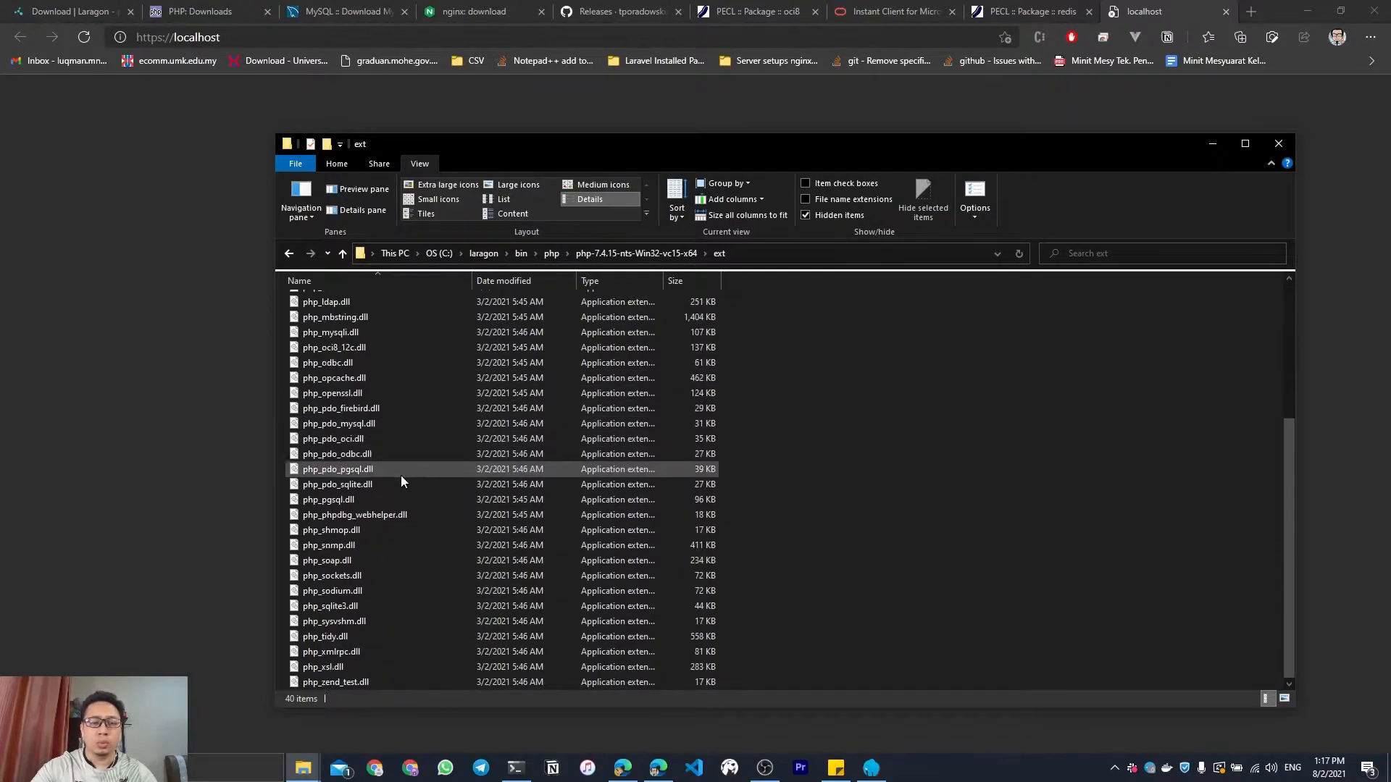
View Laragon's list of PHP extensions and open the php.ini file of the active PHP version.
{"action": "left_click", "coordinate": [1112, 768]}
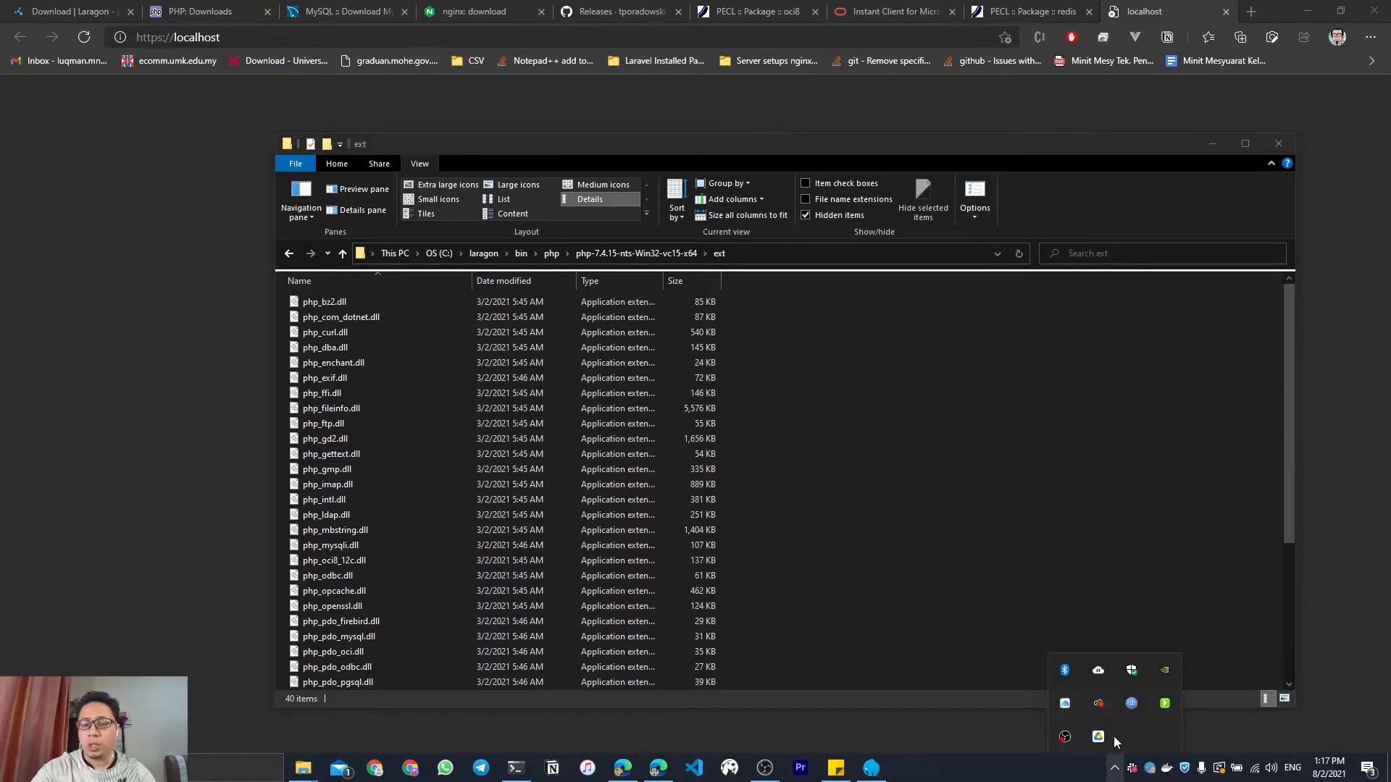
{"action": "right_click", "coordinate": [1164, 704]}
{"action": "mouse_move", "coordinate": [1199, 568]}
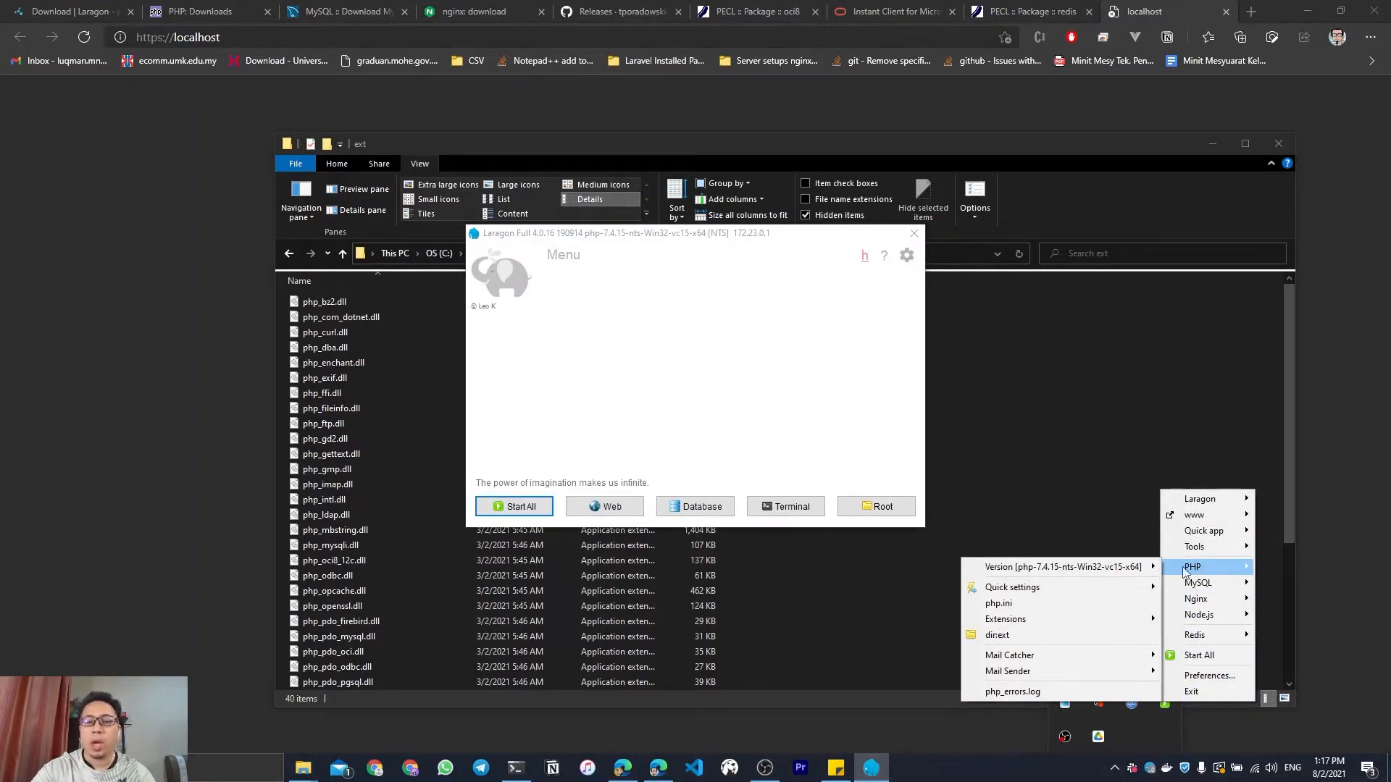
{"action": "mouse_move", "coordinate": [1091, 616]}
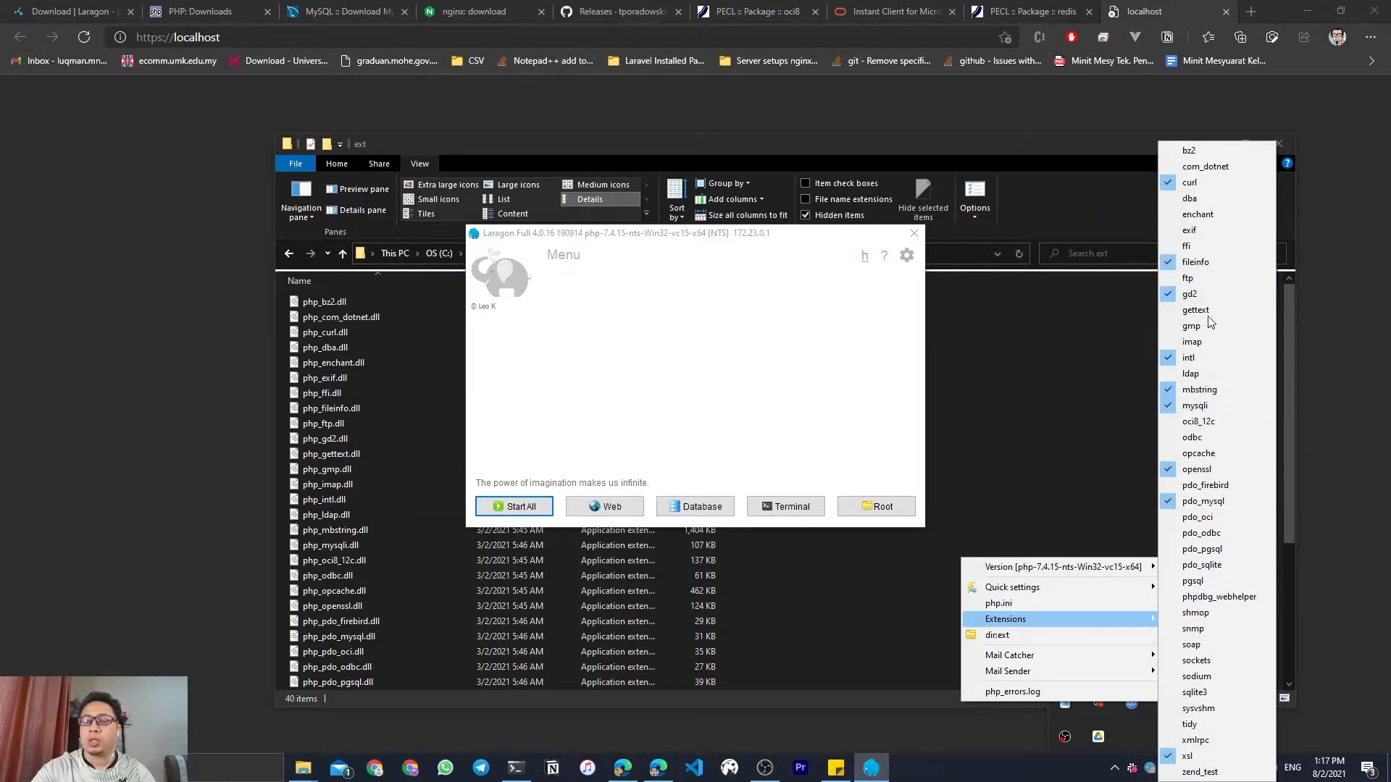
{"action": "left_click", "coordinate": [999, 605]}
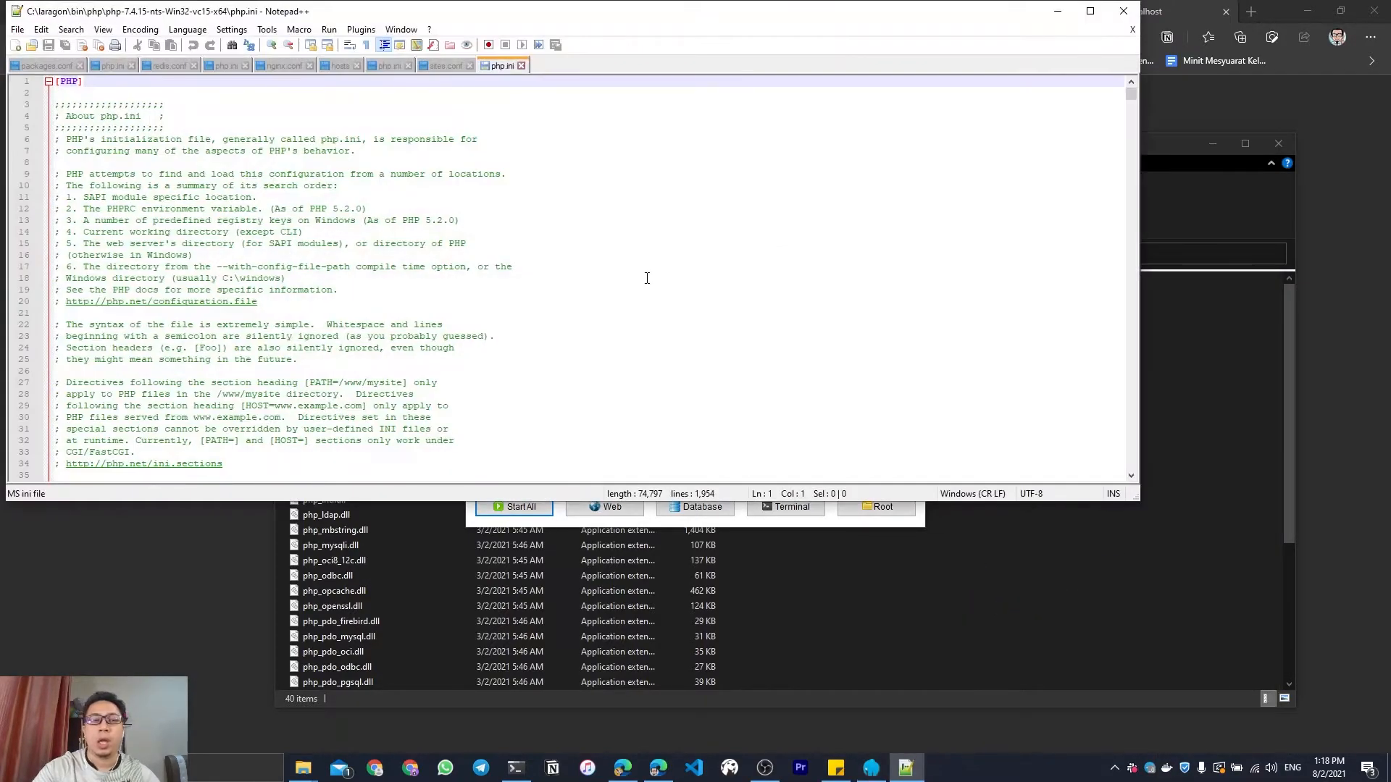
Search php.ini for "oci" to locate the extension entries and close the search dialog.
{"action": "left_click", "coordinate": [638, 273]}
{"action": "key", "text": "ctrl+f"}
{"action": "type", "text": "oci"}
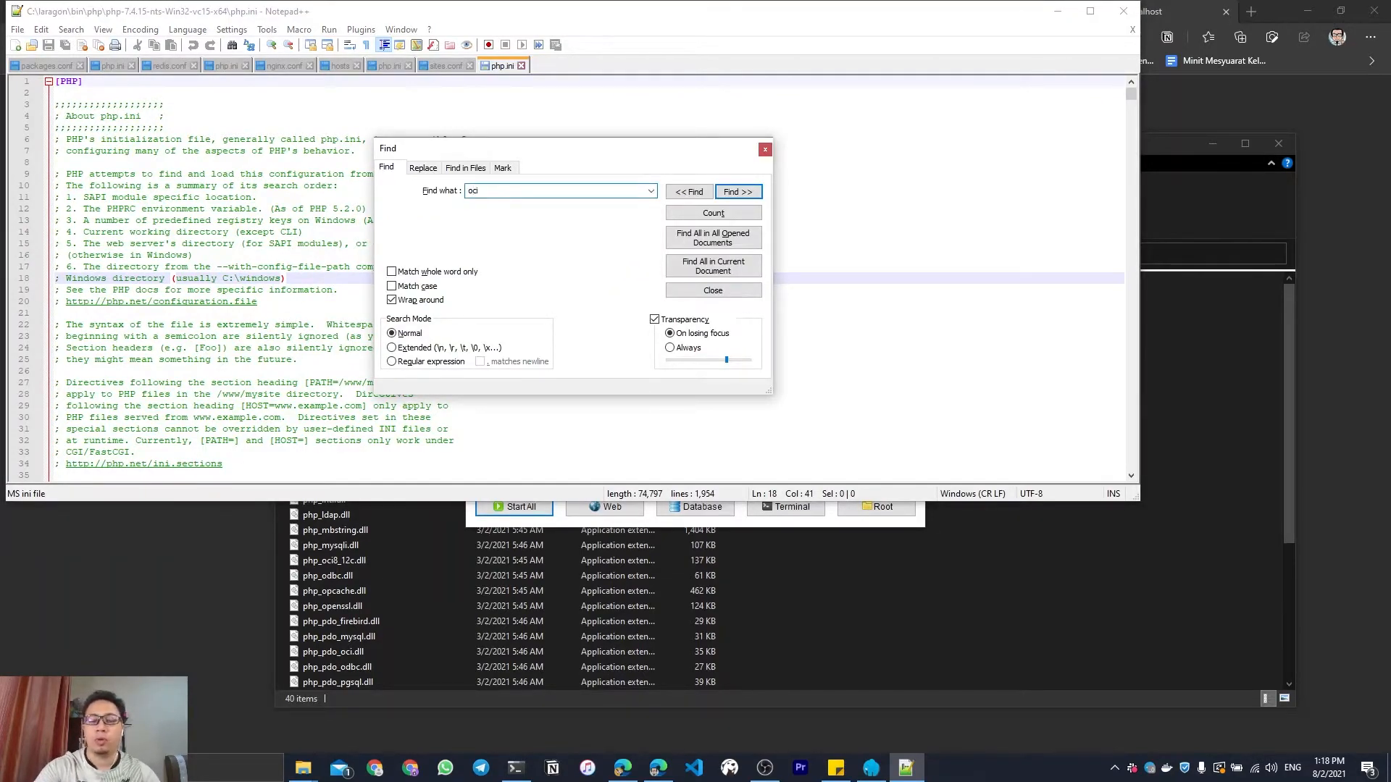
{"action": "key", "text": "Return"}
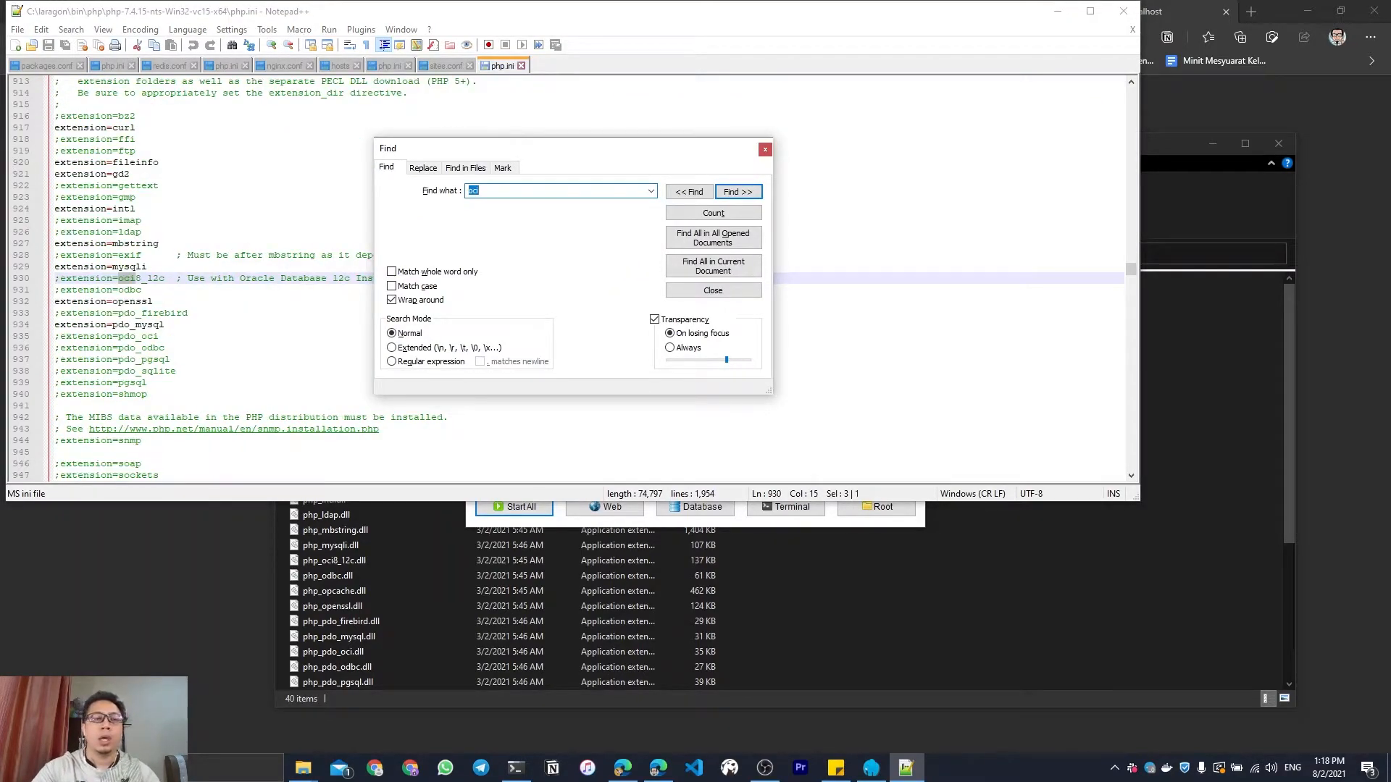
{"action": "left_click", "coordinate": [765, 149]}
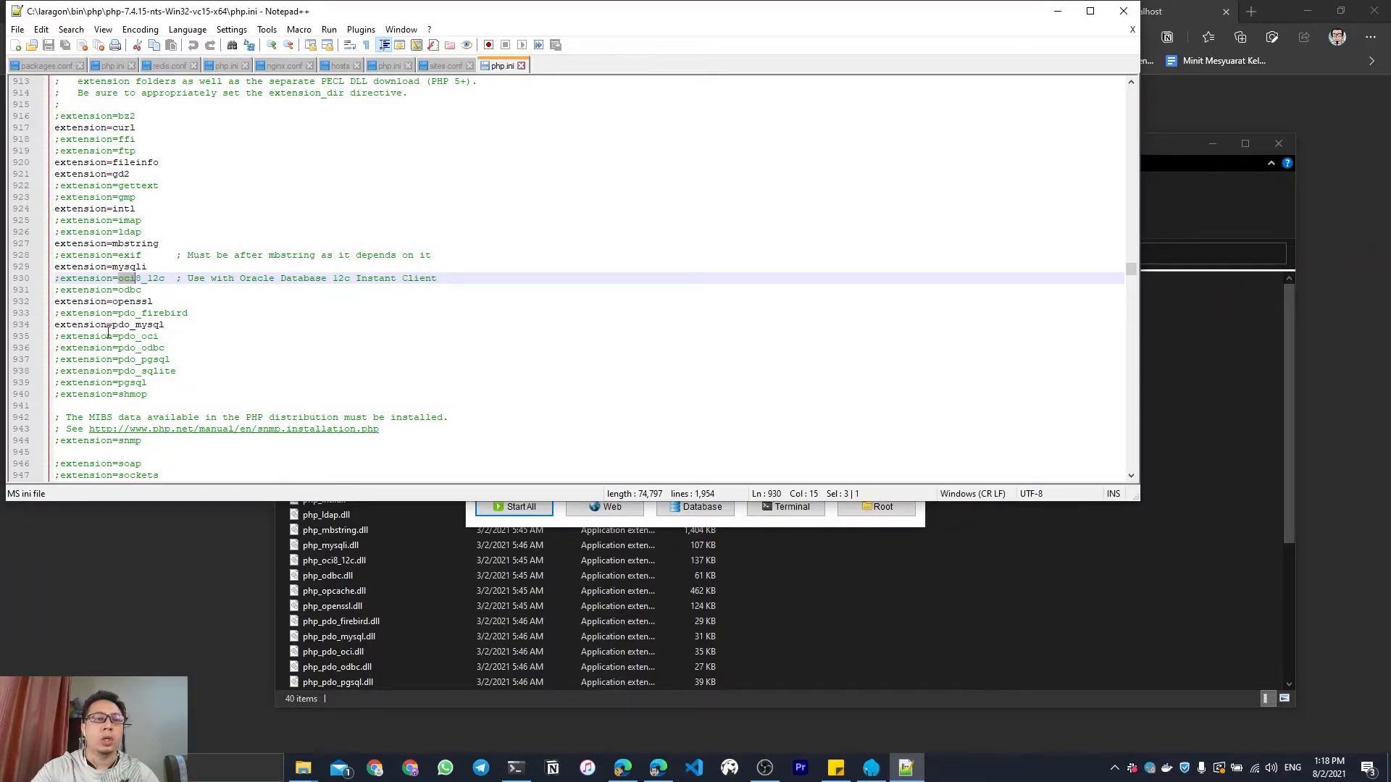
Examine the extension lines from bz2 to shmop in php.ini and minimize the editor.
{"action": "left_click", "coordinate": [61, 117]}
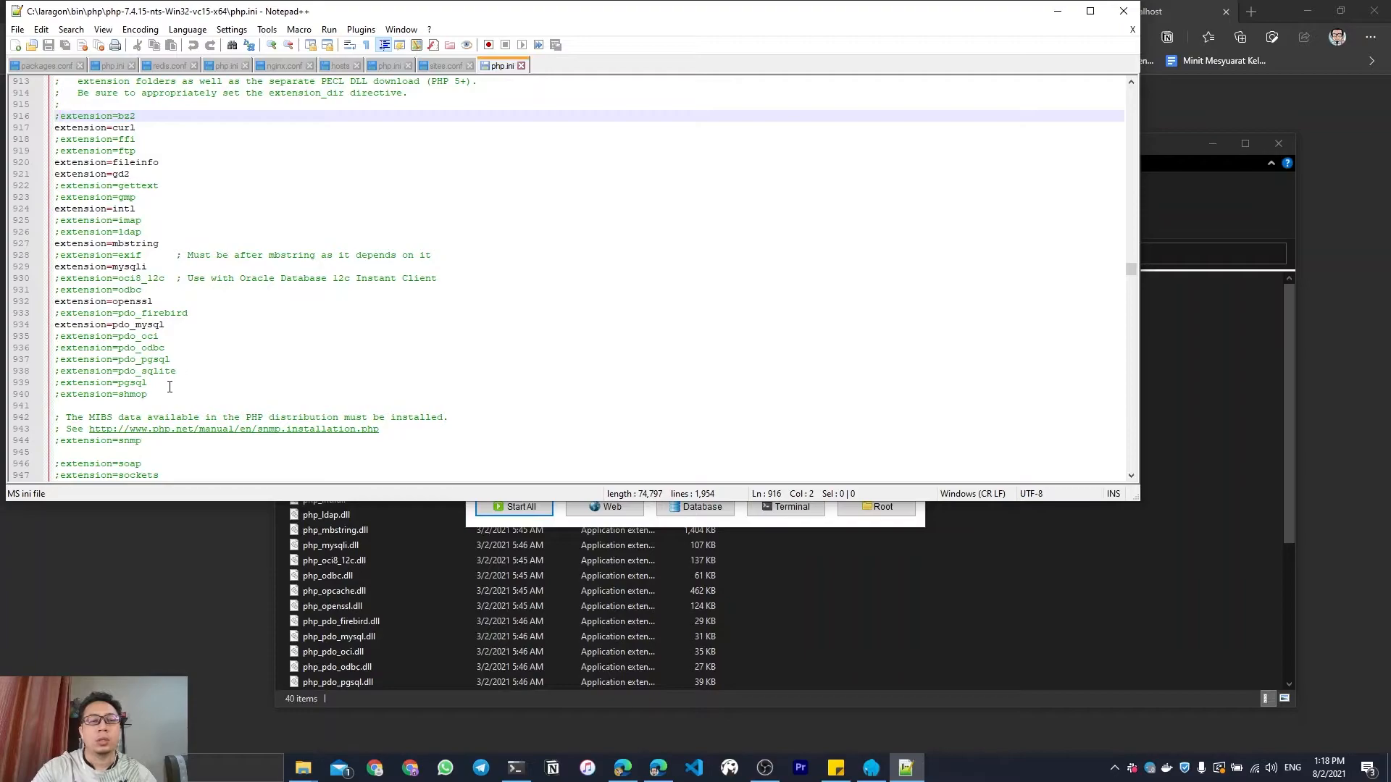
{"action": "scroll", "coordinate": [165, 393], "scroll_direction": "up", "scroll_amount": 3}
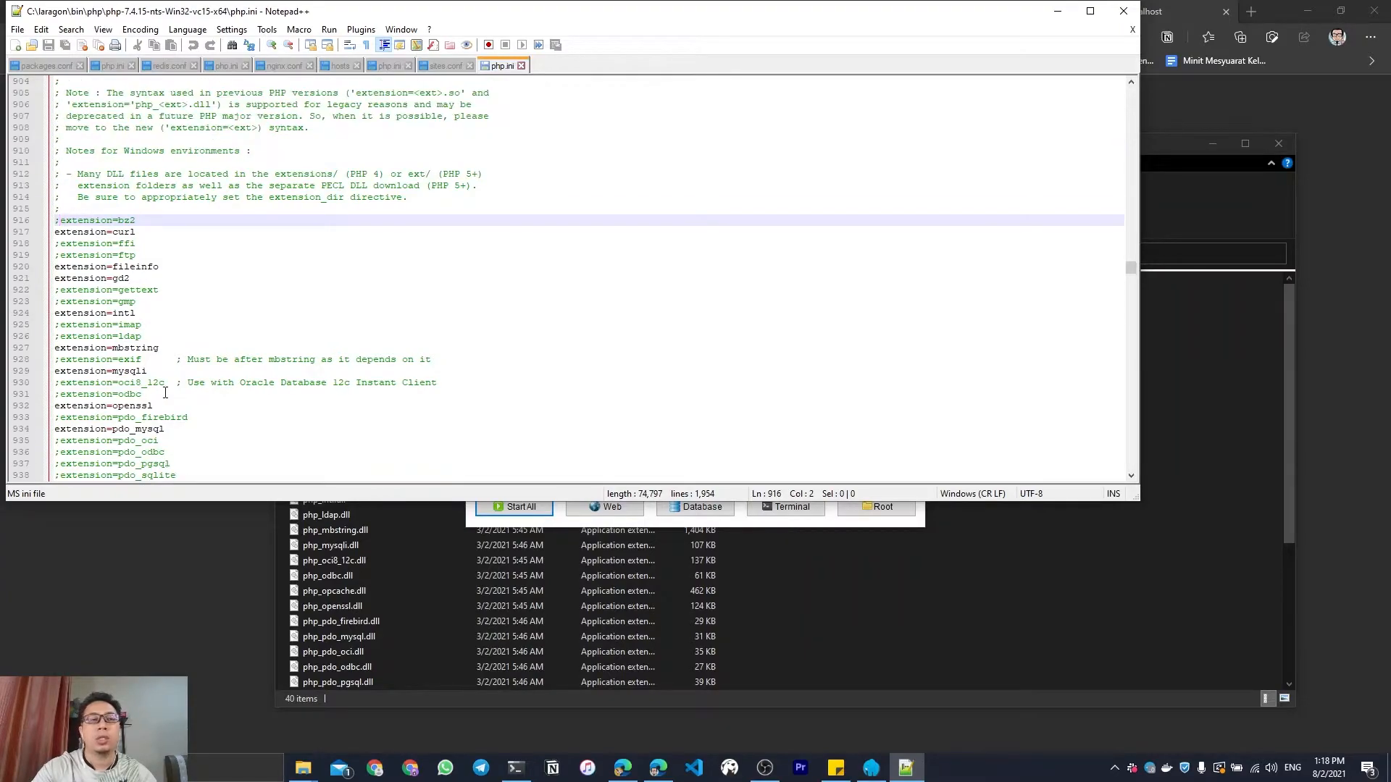
{"action": "scroll", "coordinate": [163, 406], "scroll_direction": "down", "scroll_amount": 2}
{"action": "left_click", "coordinate": [153, 431]}
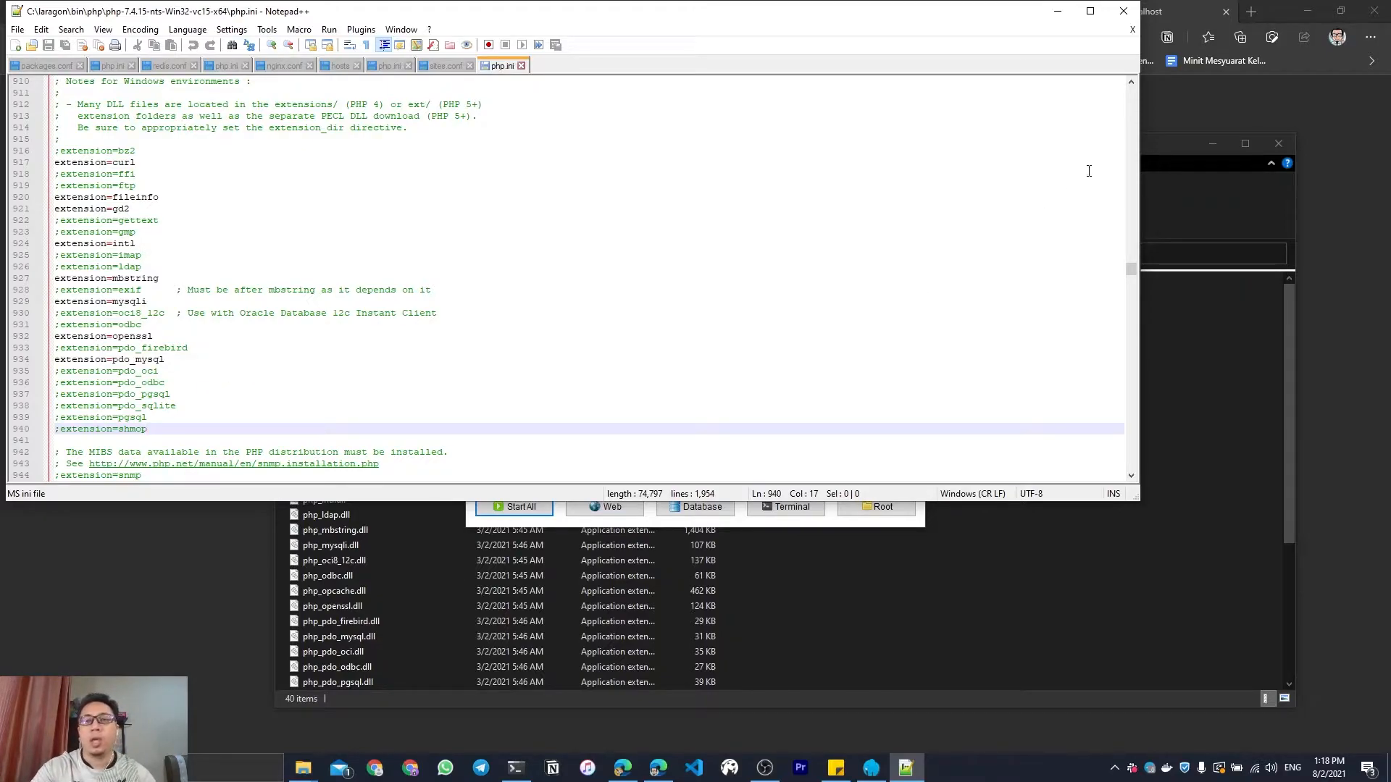
{"action": "left_click", "coordinate": [1058, 11]}
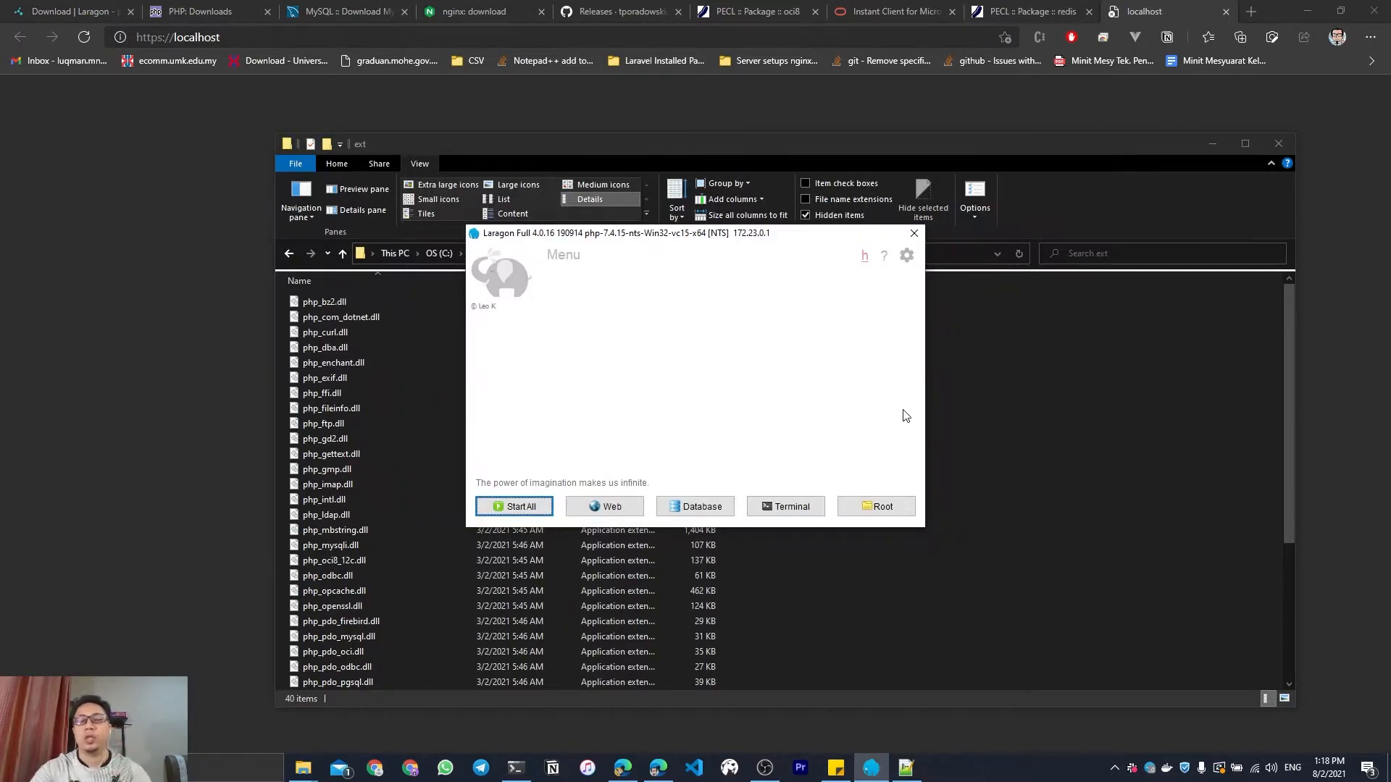
Return to the PHP 7.4.15 ext folder and look through its DLL files.
{"action": "left_click", "coordinate": [1087, 444]}
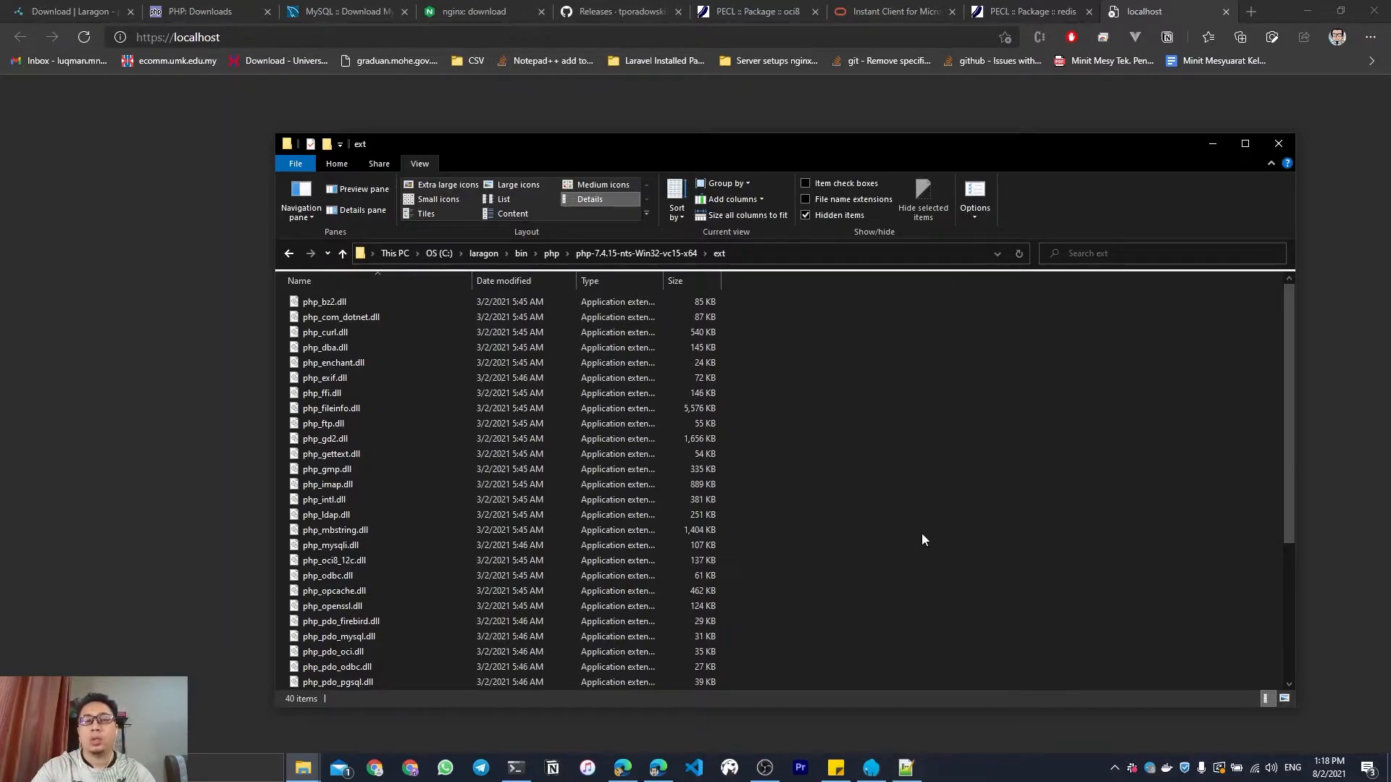
{"action": "mouse_move", "coordinate": [848, 766]}
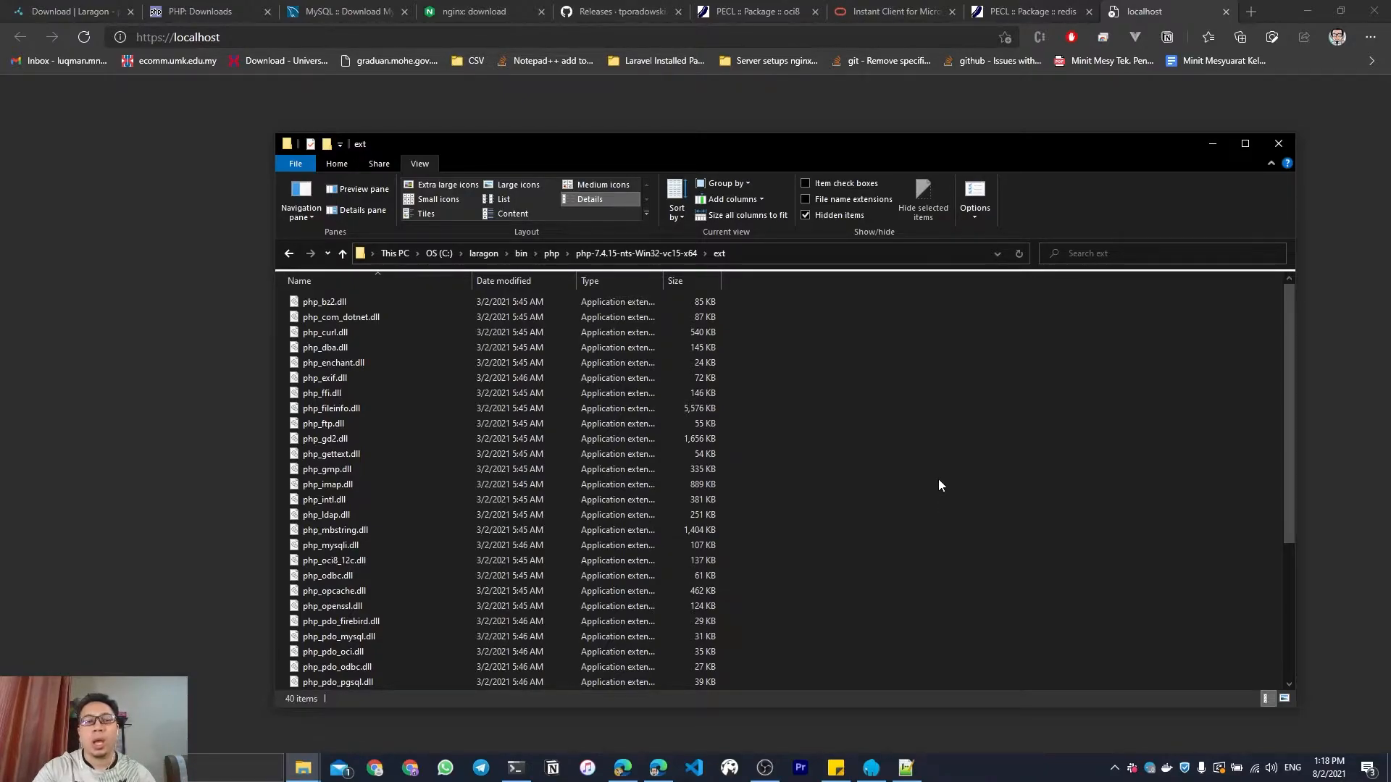
{"action": "scroll", "coordinate": [663, 502], "scroll_direction": "down", "scroll_amount": 5}
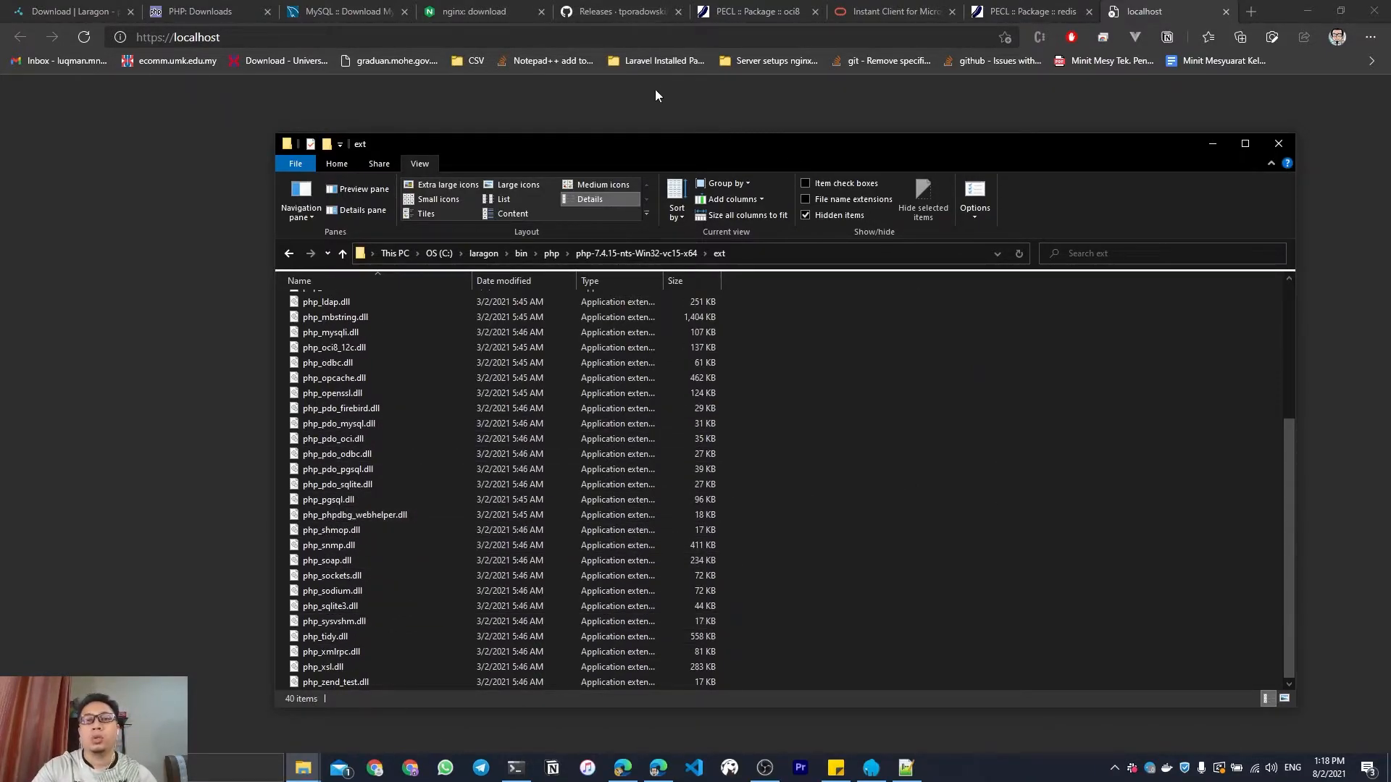
Switch to the PECL redis package page in the browser and open the Windows DLL page for release 5.3.3.
{"action": "left_click", "coordinate": [1032, 11]}
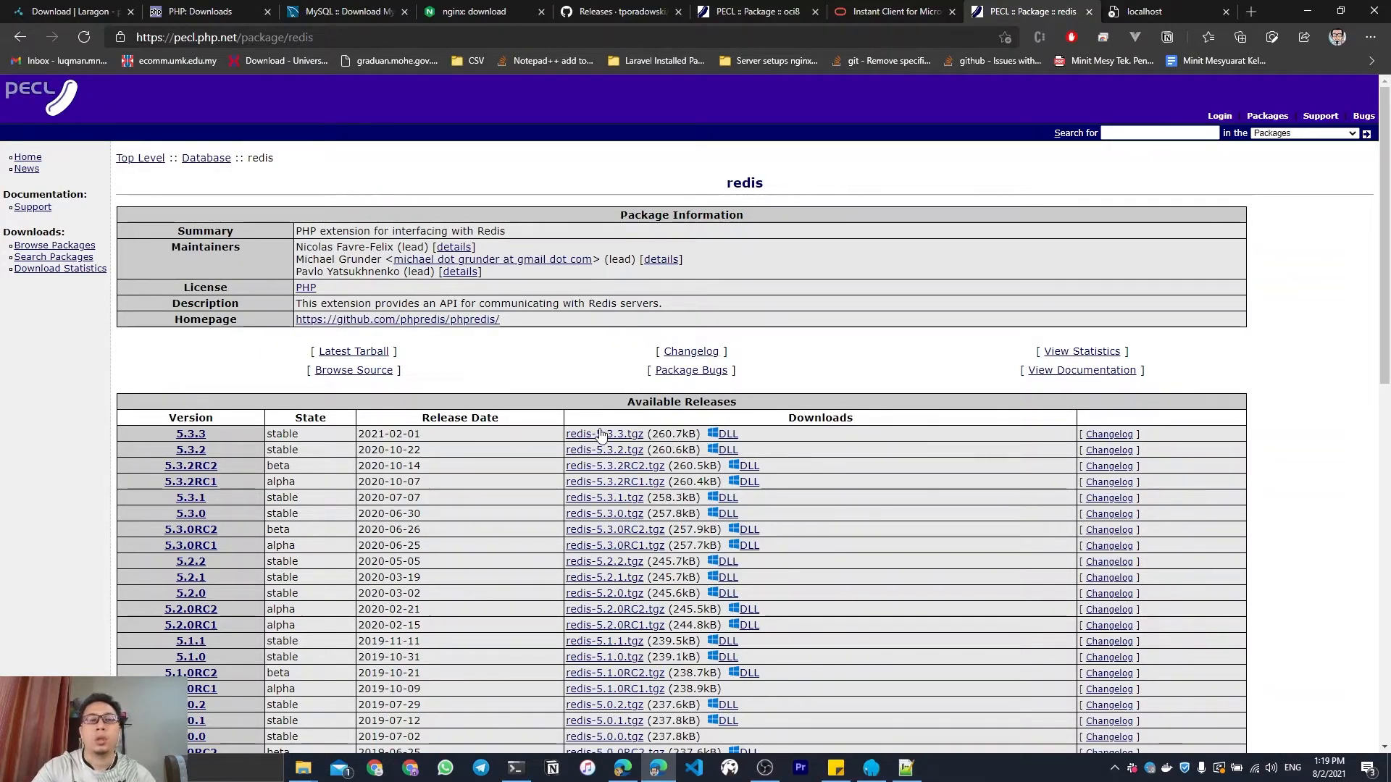
{"action": "scroll", "coordinate": [837, 495], "scroll_direction": "down", "scroll_amount": 2}
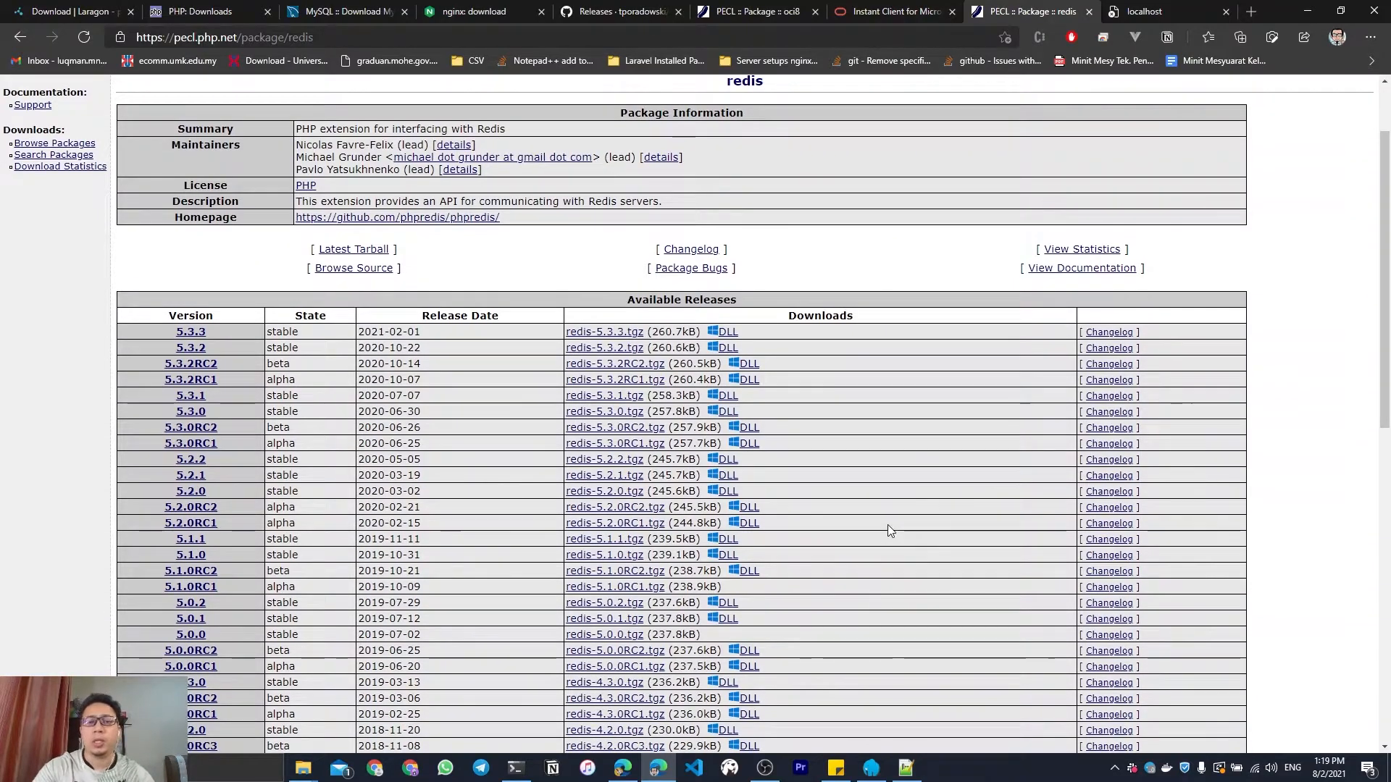
{"action": "scroll", "coordinate": [889, 530], "scroll_direction": "up", "scroll_amount": 2}
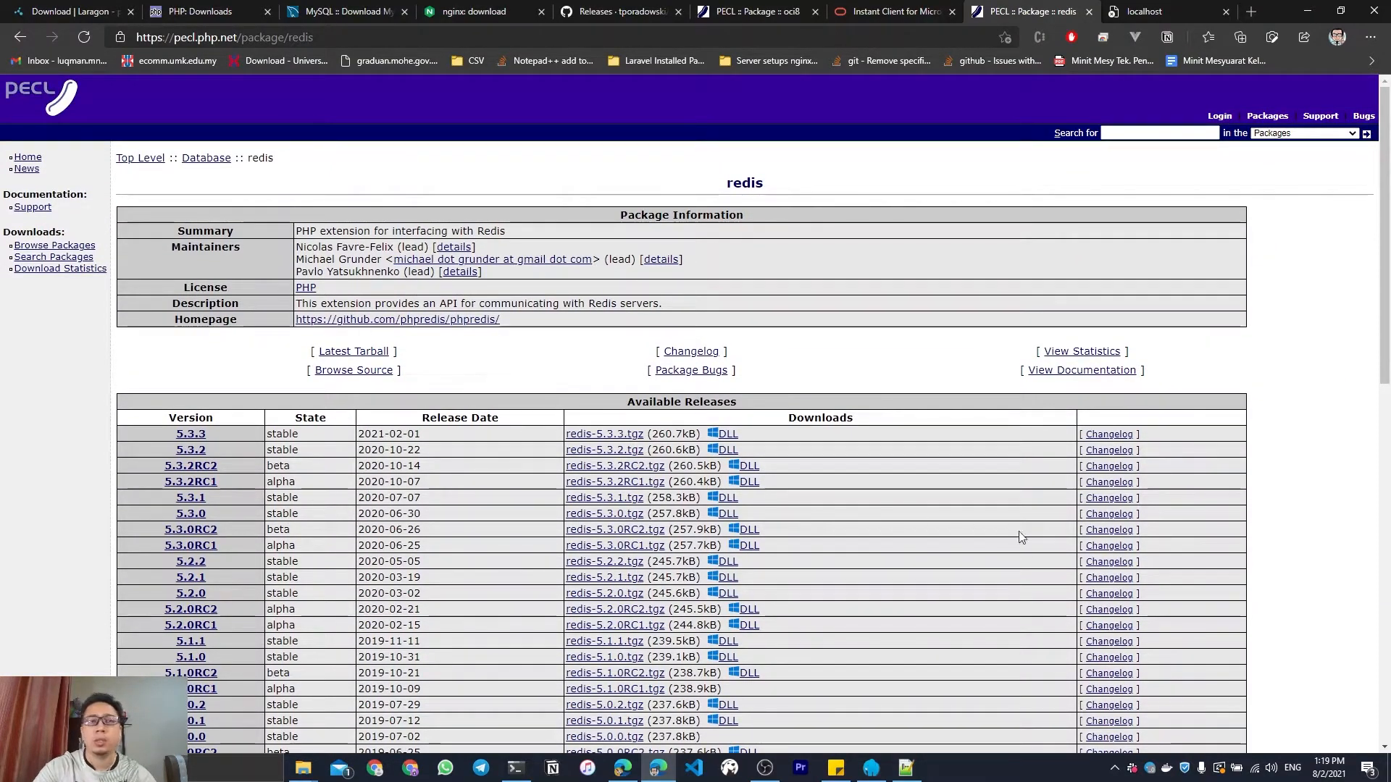
{"action": "scroll", "coordinate": [956, 527], "scroll_direction": "down", "scroll_amount": 4}
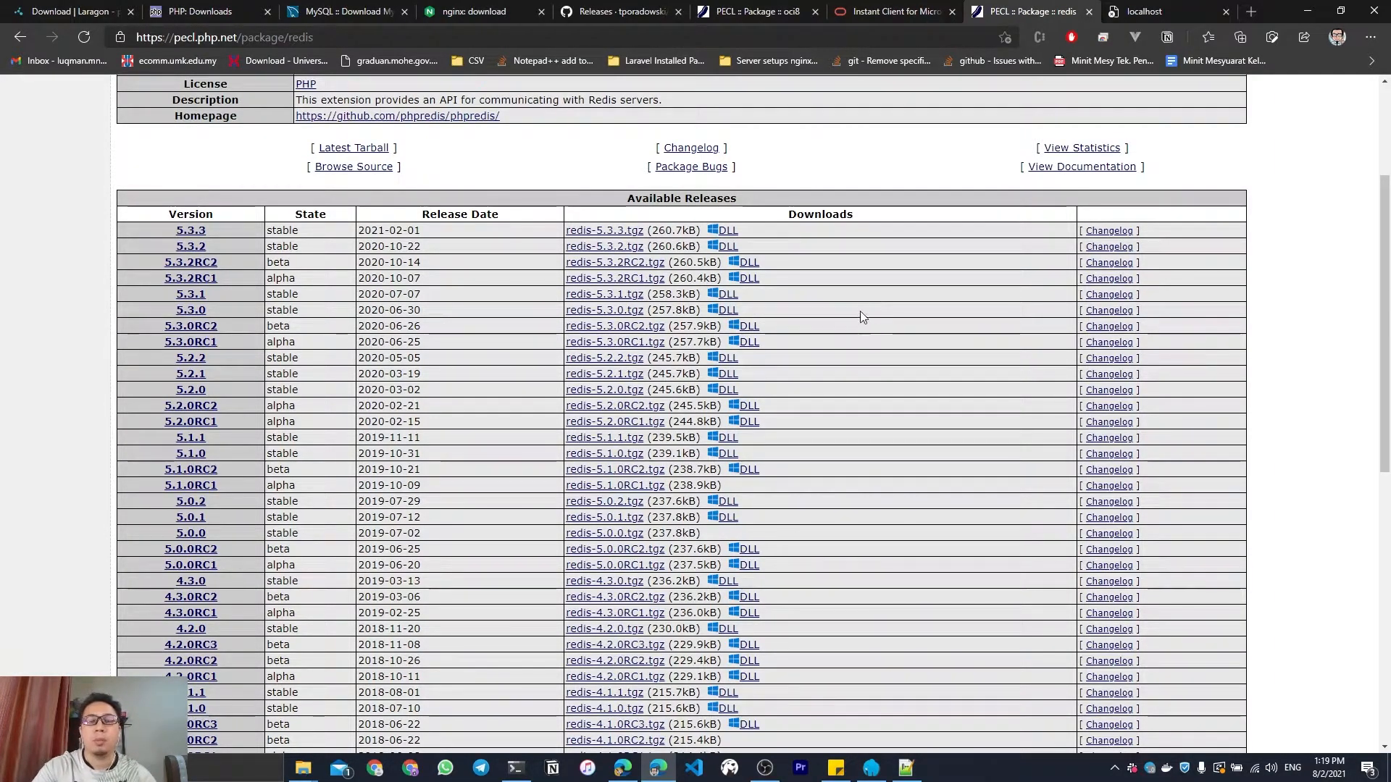
{"action": "scroll", "coordinate": [861, 316], "scroll_direction": "up", "scroll_amount": 2}
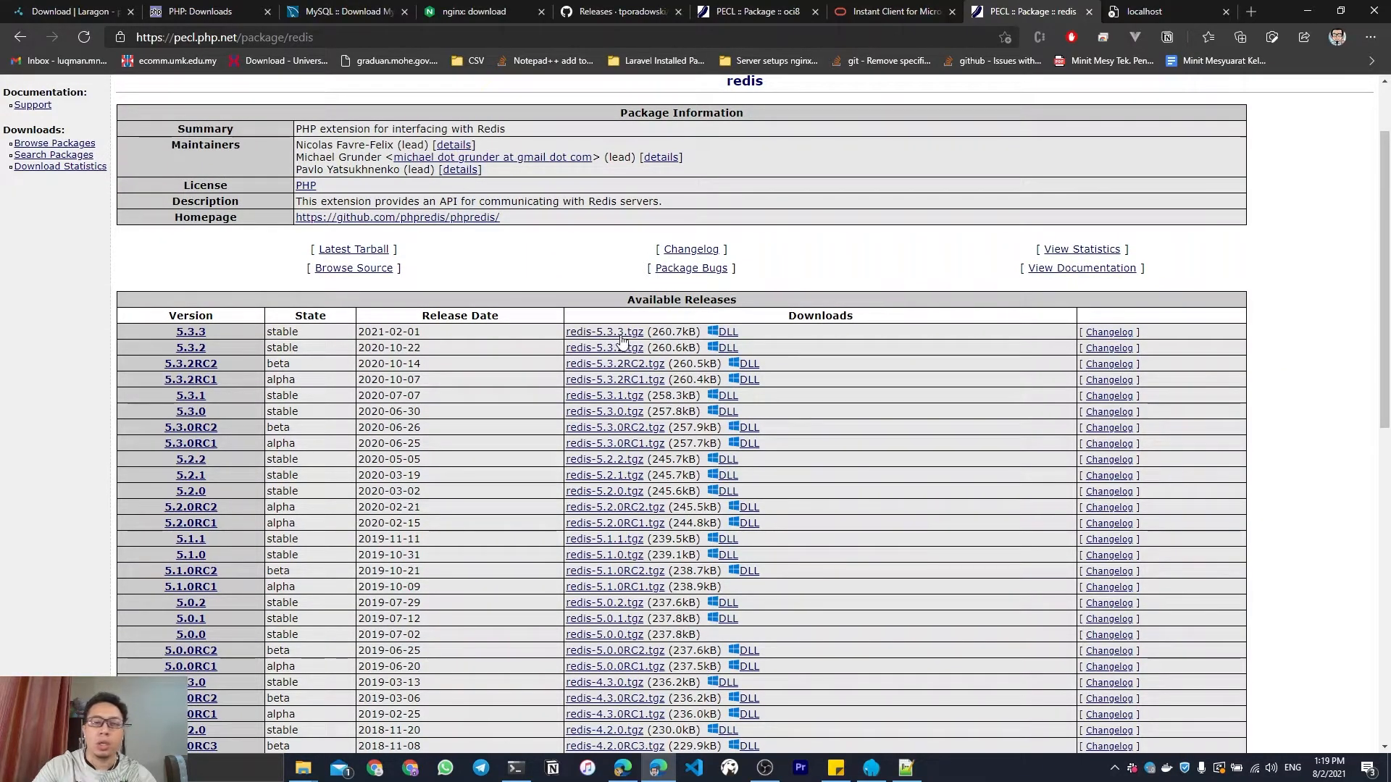
{"action": "left_click", "coordinate": [726, 331]}
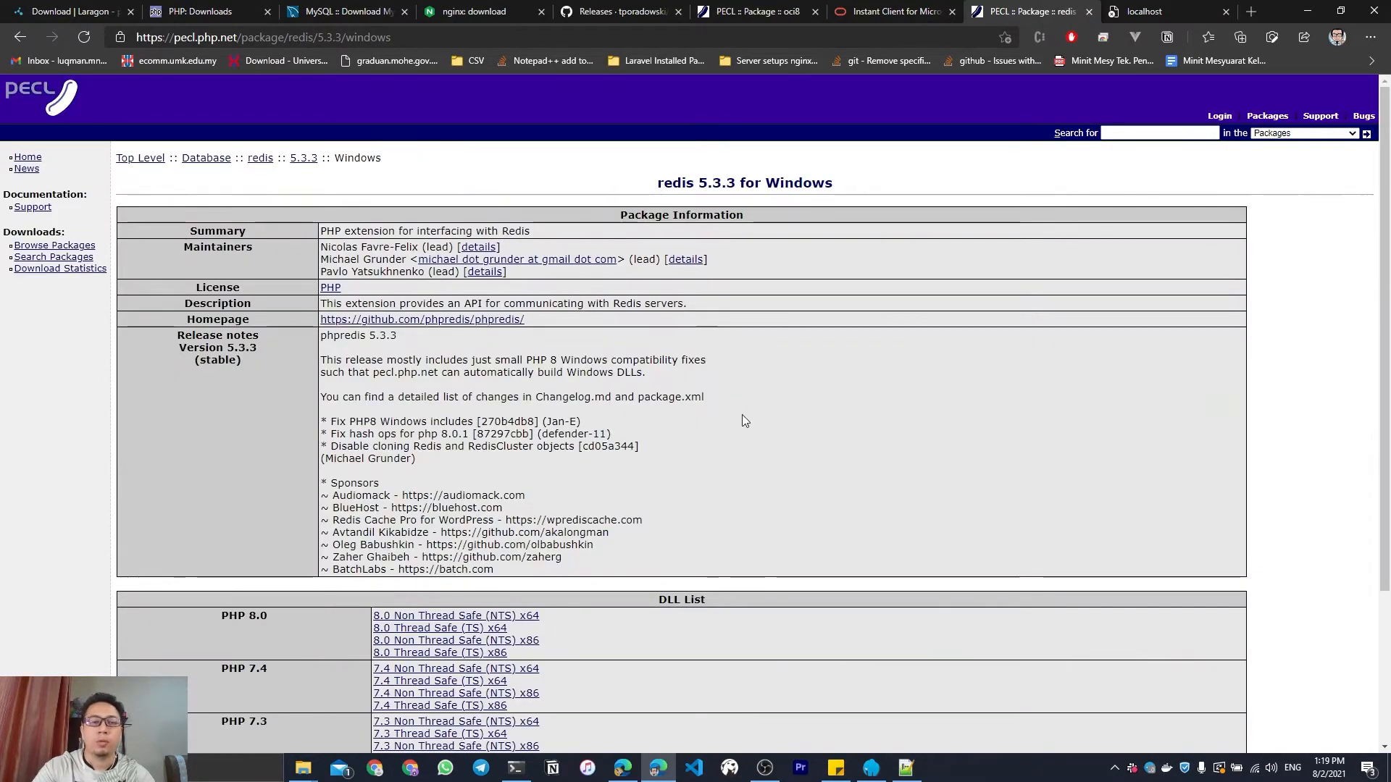
Examine the redis 5.3.3 release notes on PHP 8 Windows fixes and the list of DLL builds.
{"action": "scroll", "coordinate": [794, 438], "scroll_direction": "down", "scroll_amount": 1}
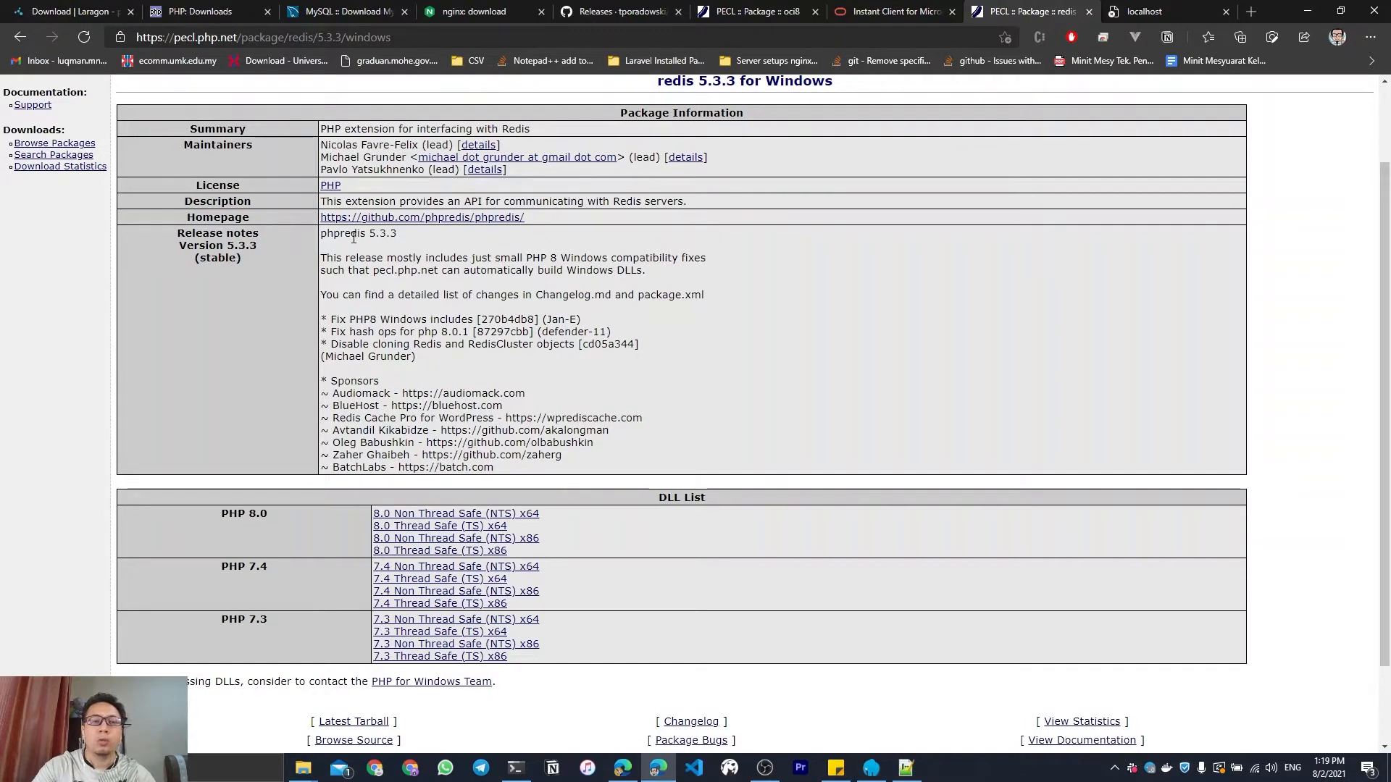
{"action": "left_click_drag", "start_coordinate": [474, 258], "coordinate": [595, 258]}
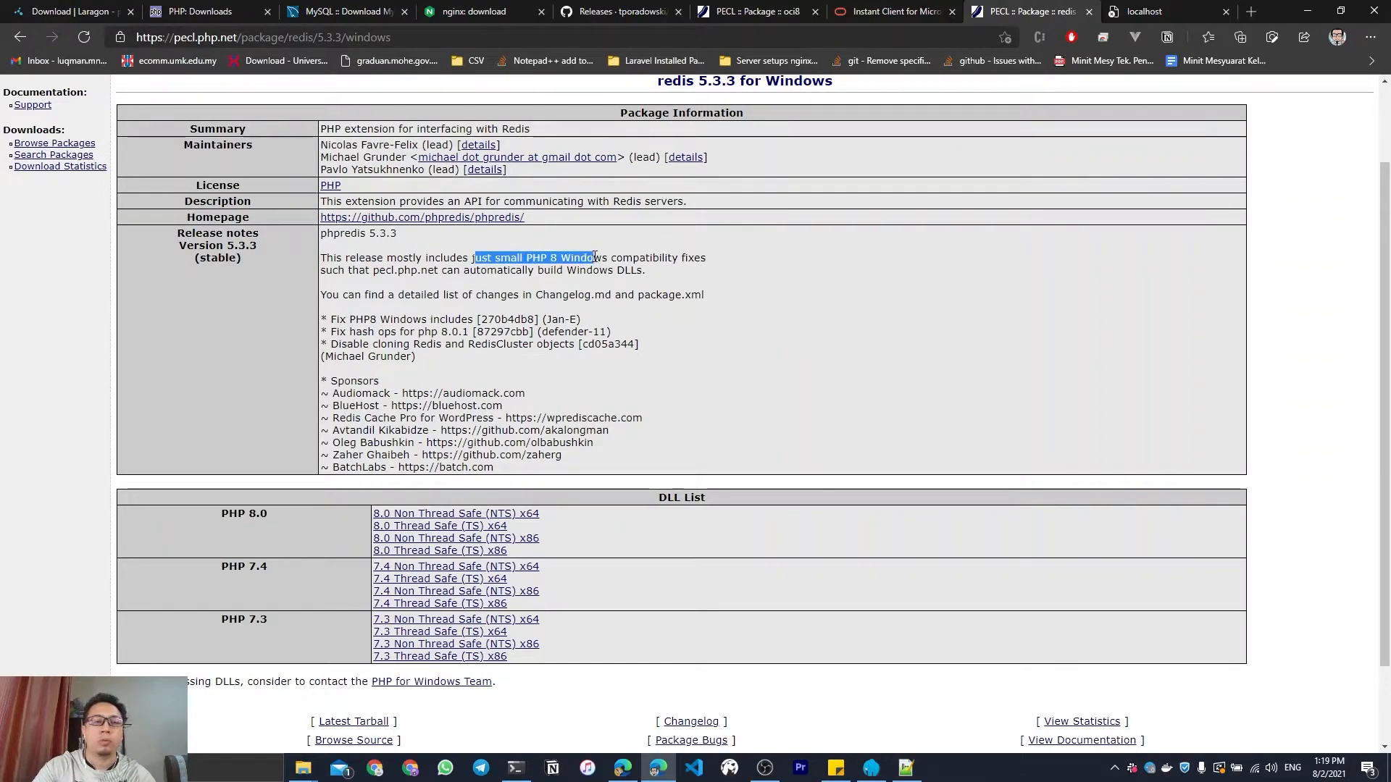
{"action": "left_click_drag", "start_coordinate": [378, 319], "coordinate": [449, 330]}
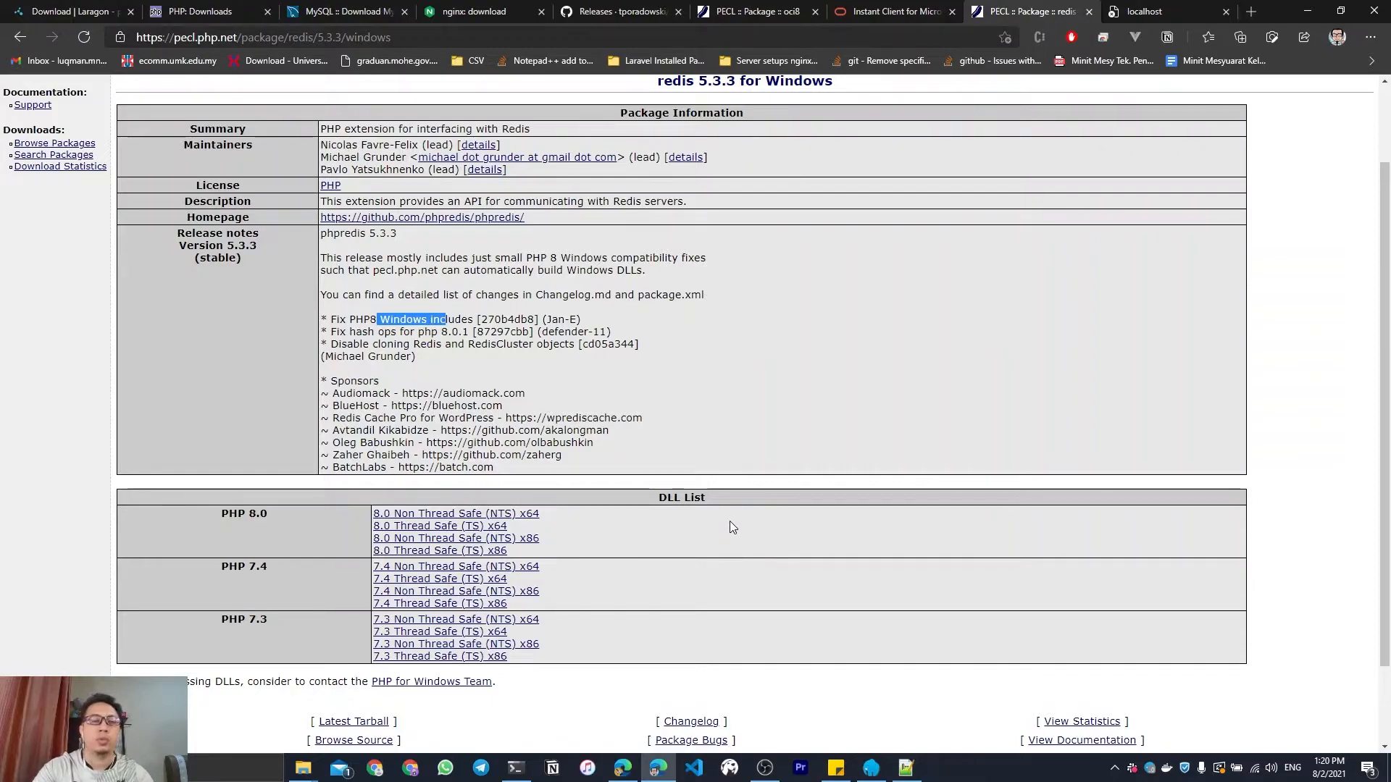
{"action": "left_click", "coordinate": [742, 549]}
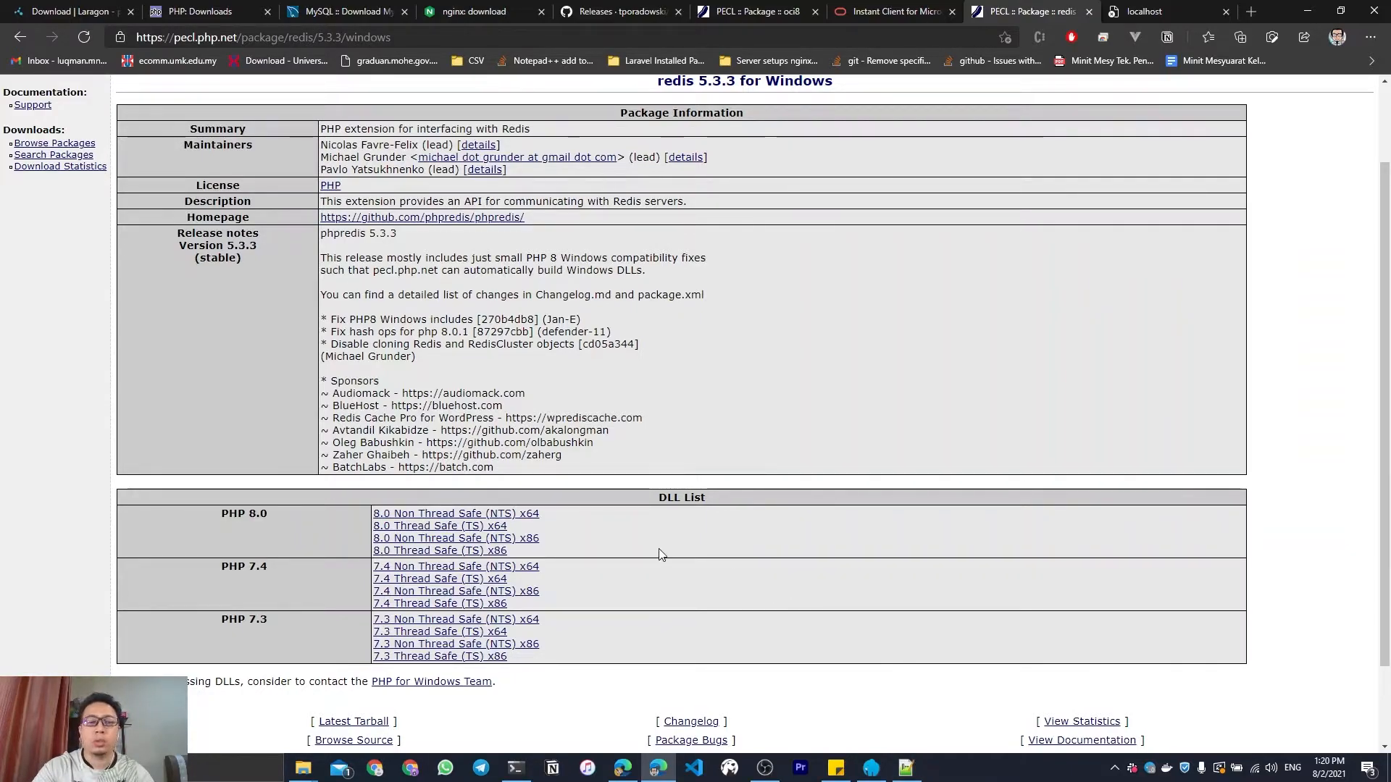
Extract the php_redis-5.3.2-7.4-nts-vc15-x64 archive in Downloads\Laragon into its own folder.
{"action": "key", "text": "alt+Tab"}
{"action": "key", "text": "alt+Tab"}
{"action": "key", "text": "alt+Tab"}
{"action": "key", "text": "alt+Tab"}
{"action": "key", "text": "alt+Tab"}
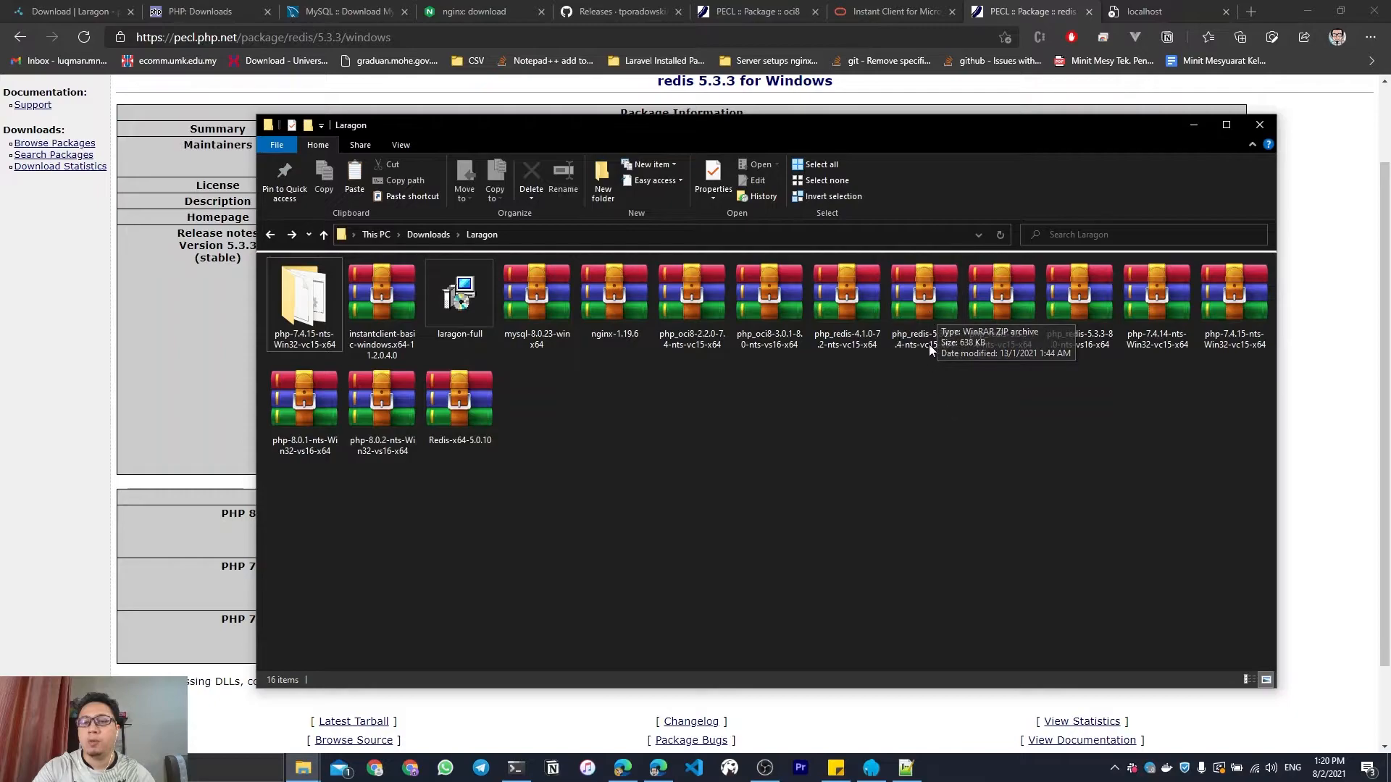
{"action": "left_click", "coordinate": [929, 304]}
{"action": "right_click", "coordinate": [928, 302]}
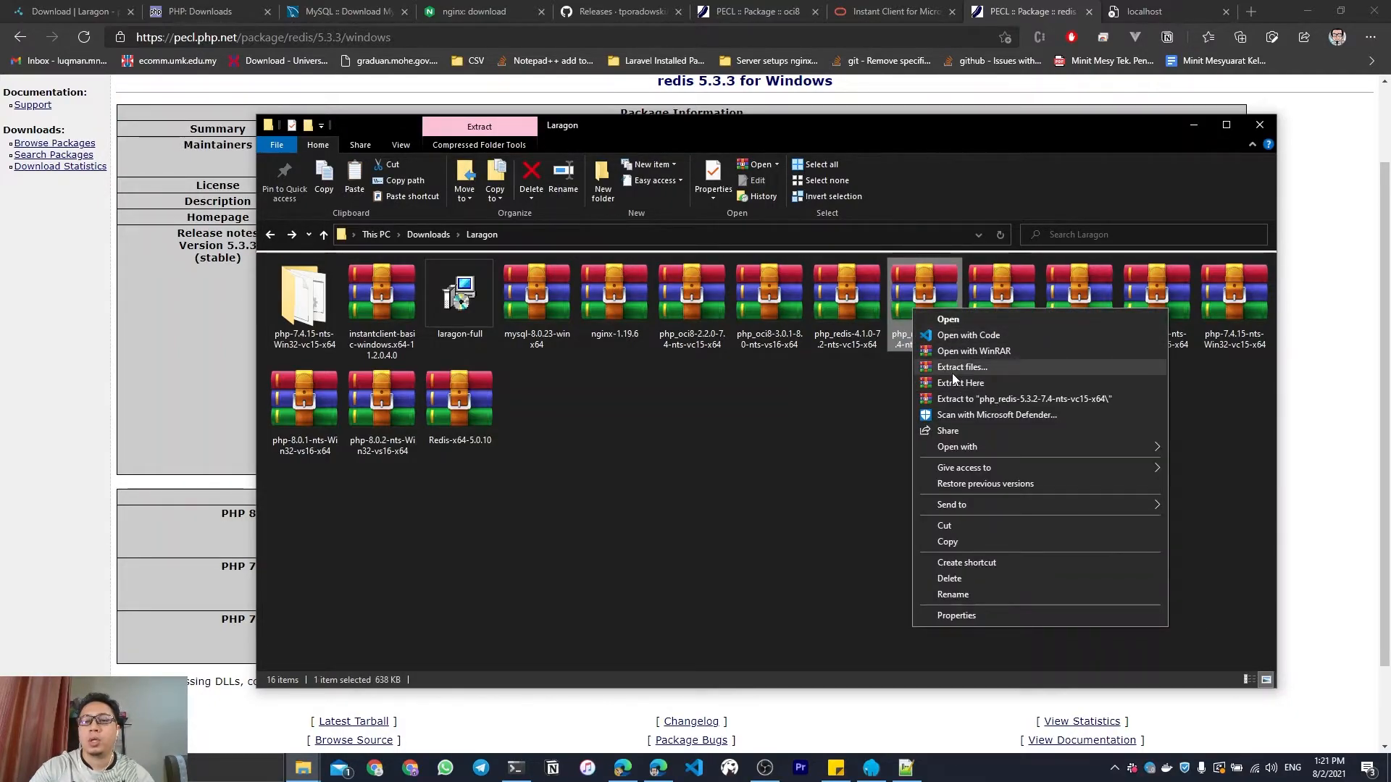
{"action": "left_click", "coordinate": [959, 399]}
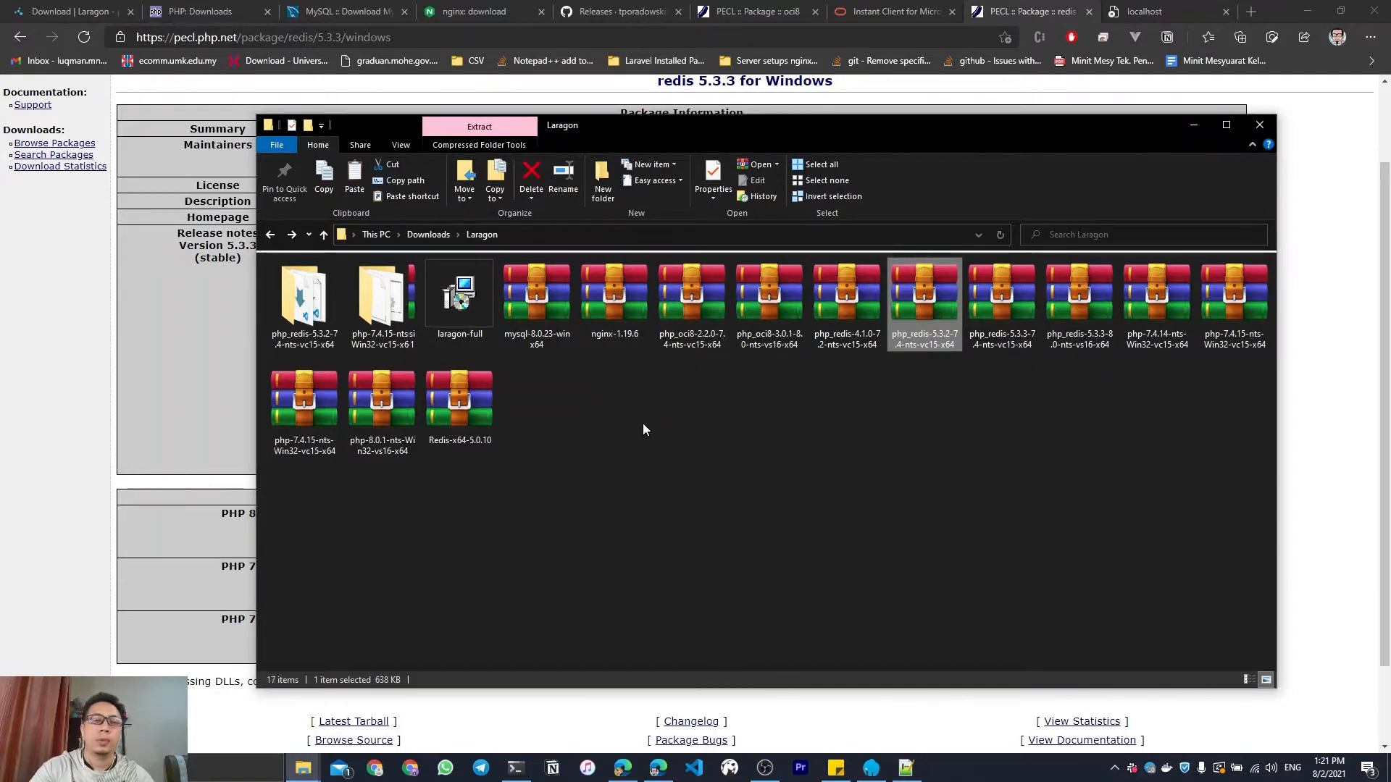
Copy php_redis.dll from the extracted php_redis-5.3.2-7.4-nts-vc15-x64 folder into the PHP 7.4.15 ext folder.
{"action": "double_click", "coordinate": [284, 290]}
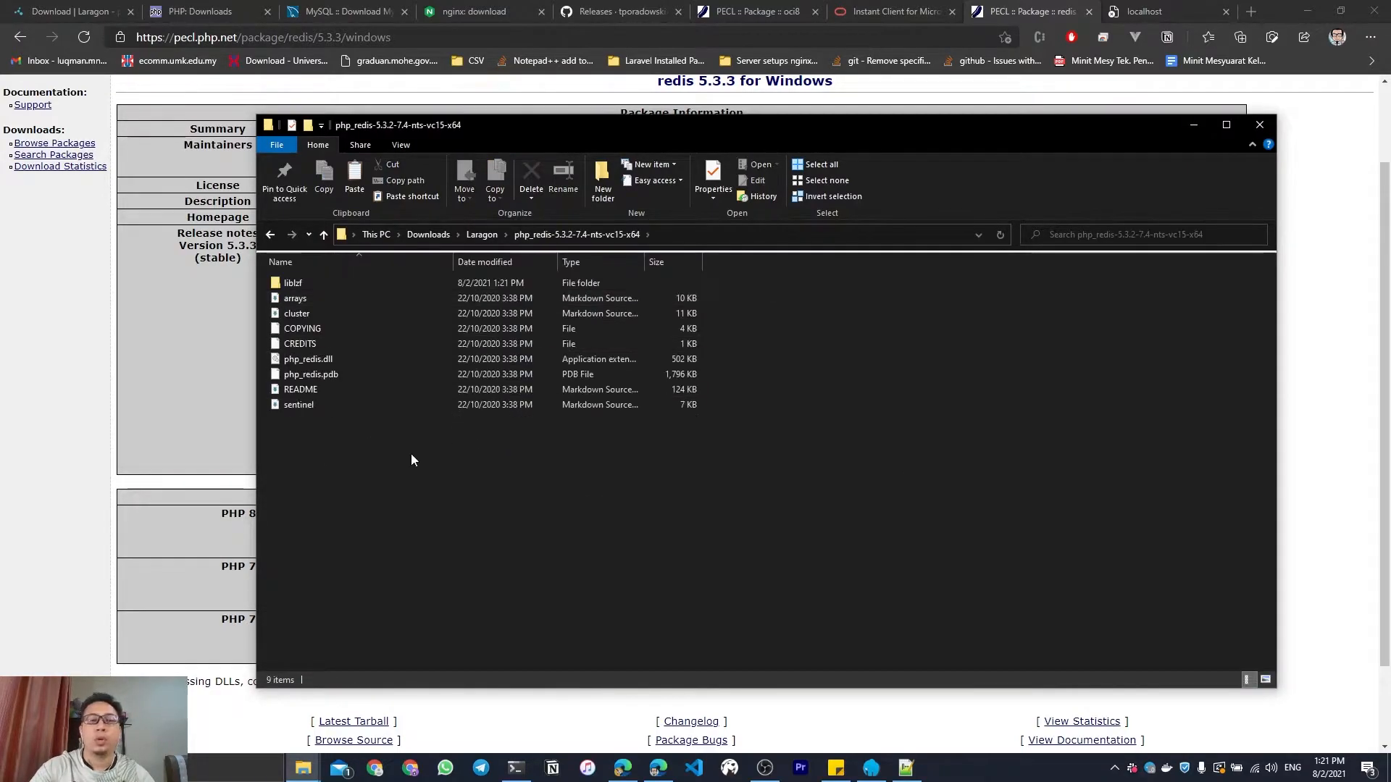
{"action": "left_click", "coordinate": [327, 360]}
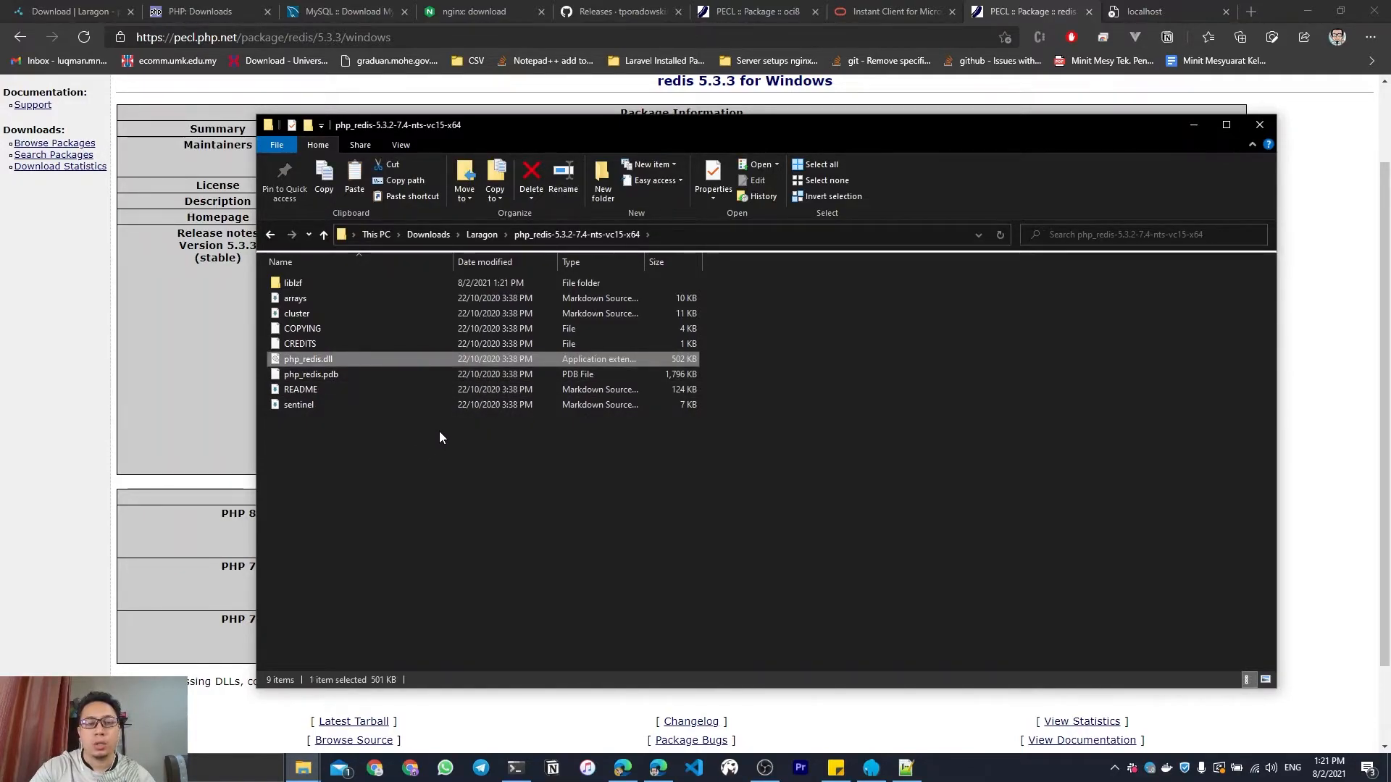
{"action": "mouse_move", "coordinate": [312, 768]}
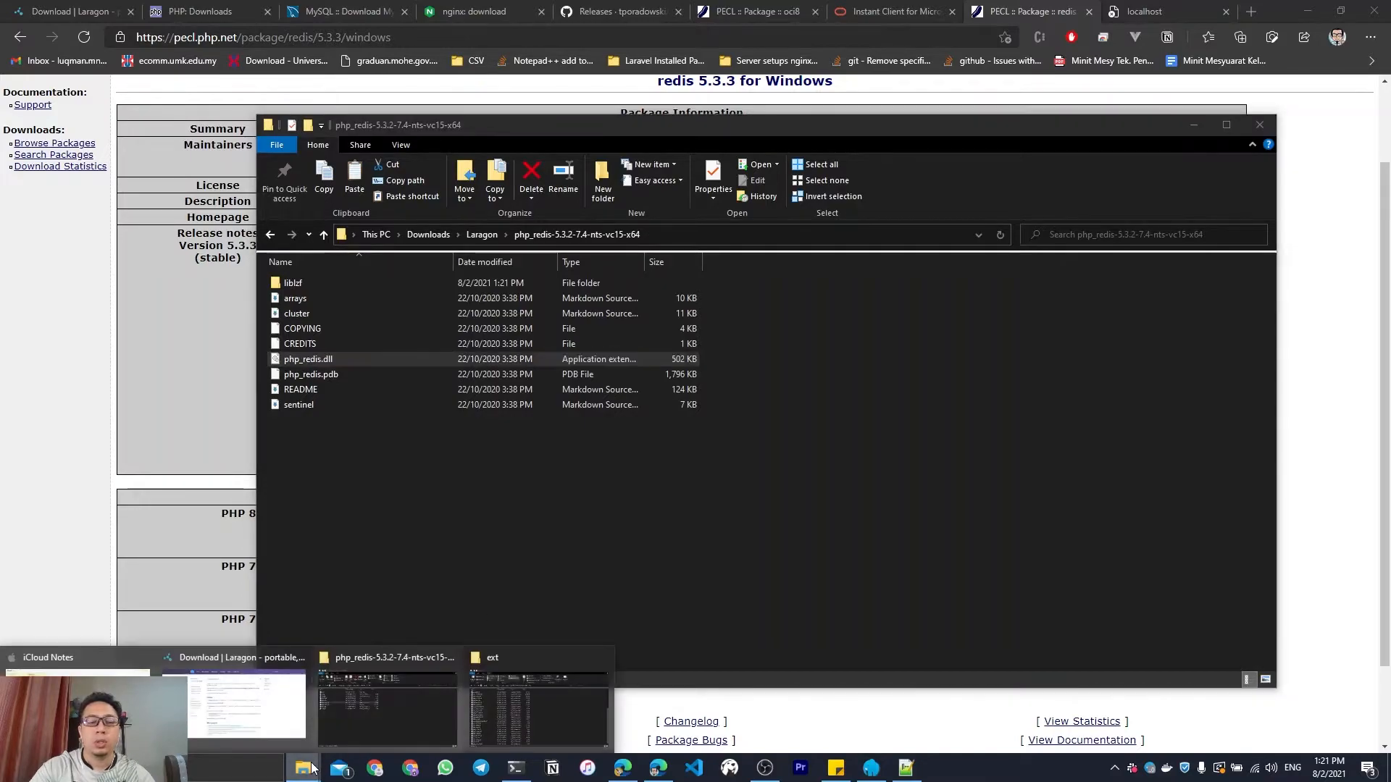
{"action": "left_click", "coordinate": [480, 701]}
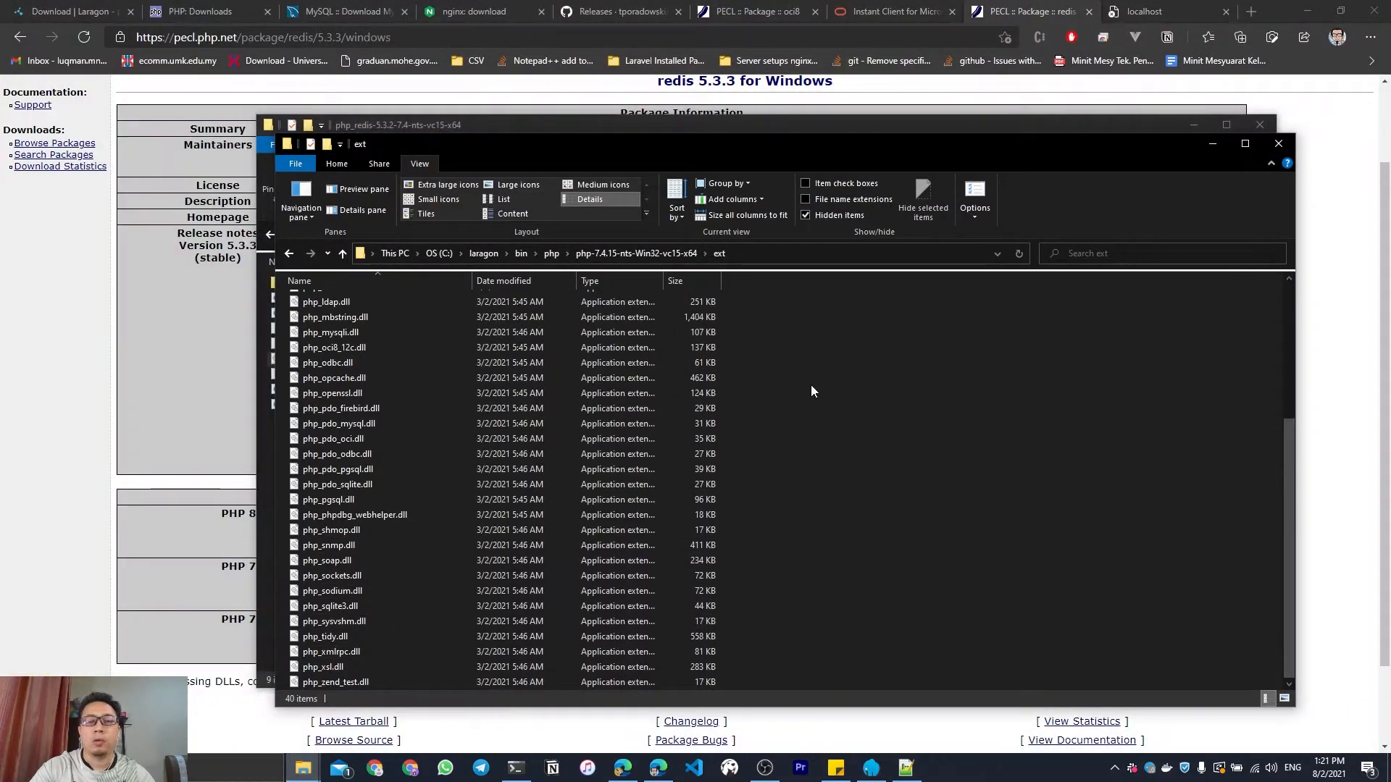
{"action": "key", "text": "ctrl+v"}
{"action": "left_click", "coordinate": [878, 455]}
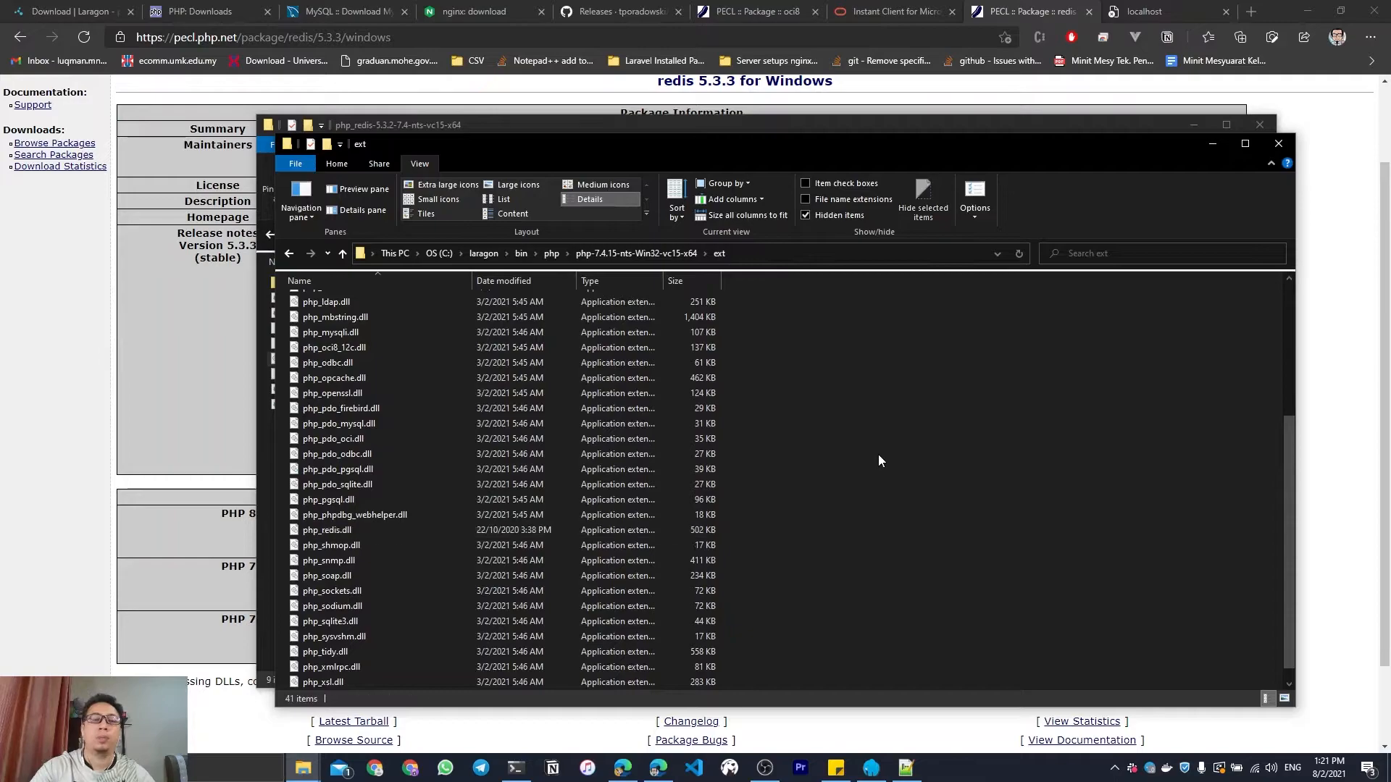
Enable the redis extension for PHP 7.4.15 in Laragon, then return to the ext folder.
{"action": "left_click", "coordinate": [1114, 768]}
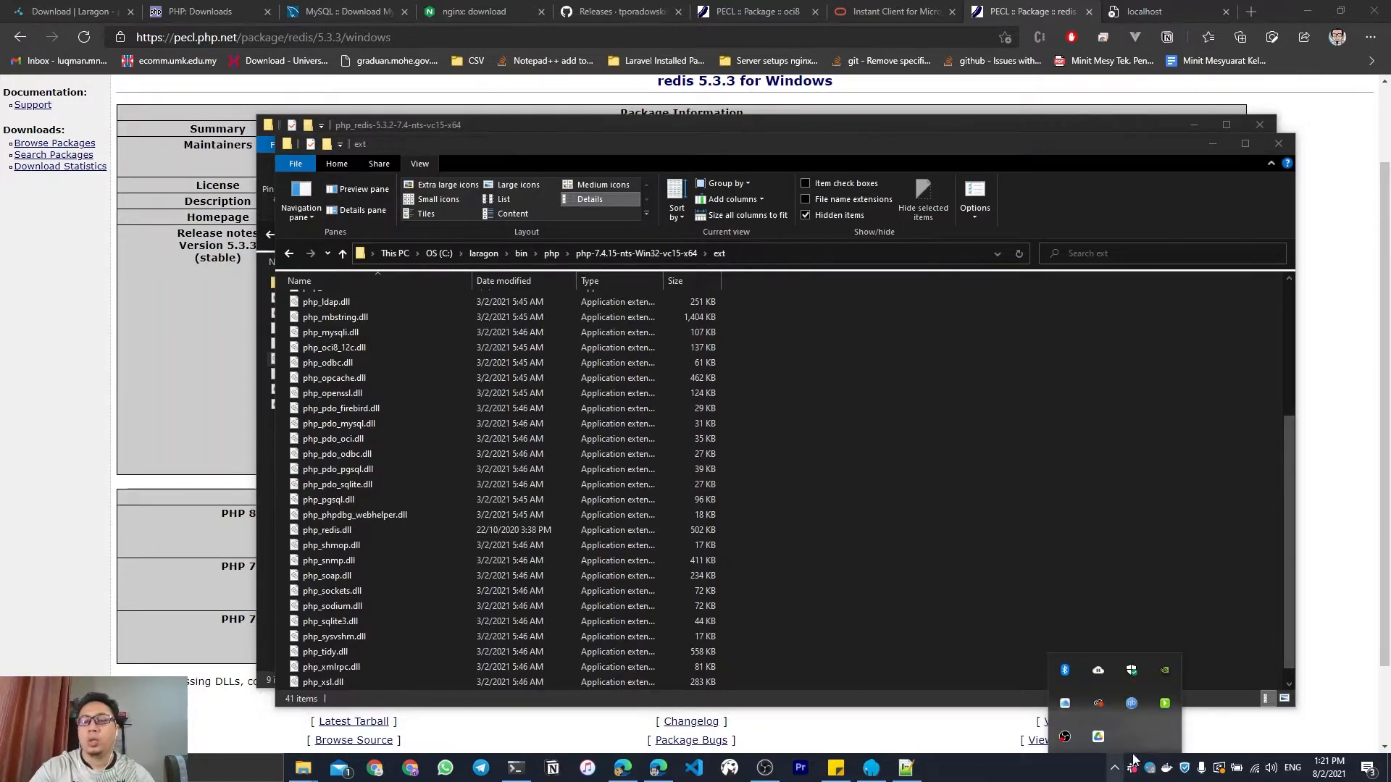
{"action": "left_click", "coordinate": [1165, 703]}
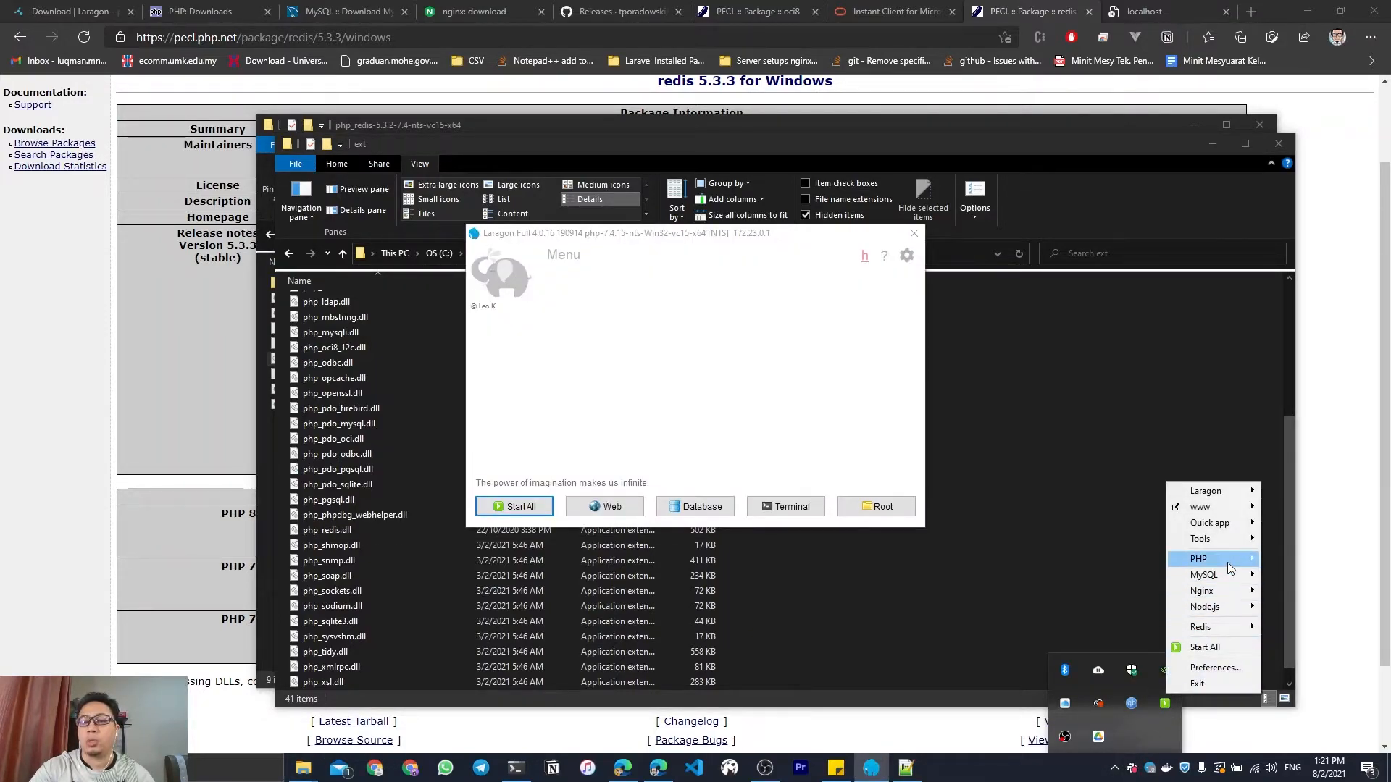
{"action": "mouse_move", "coordinate": [1224, 564]}
{"action": "mouse_move", "coordinate": [1029, 610]}
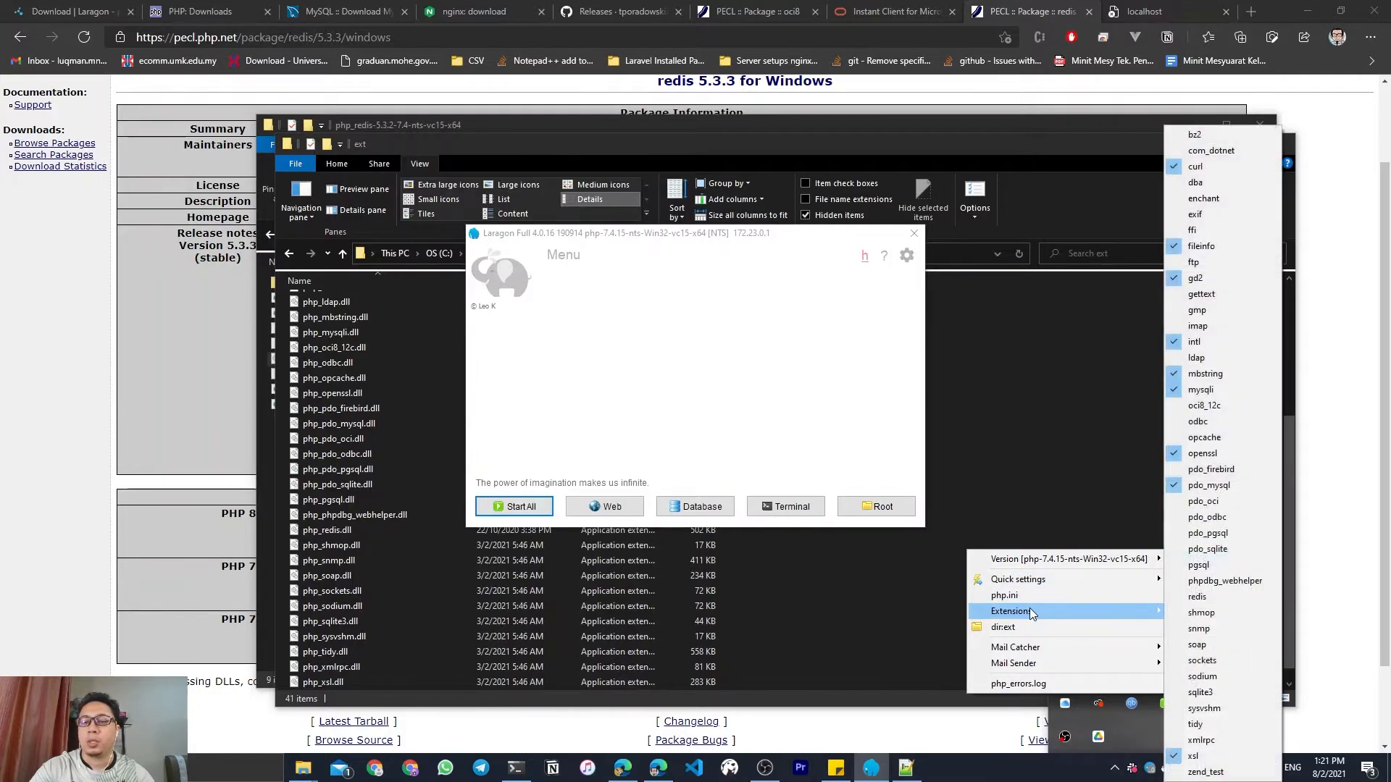
{"action": "left_click", "coordinate": [1197, 597]}
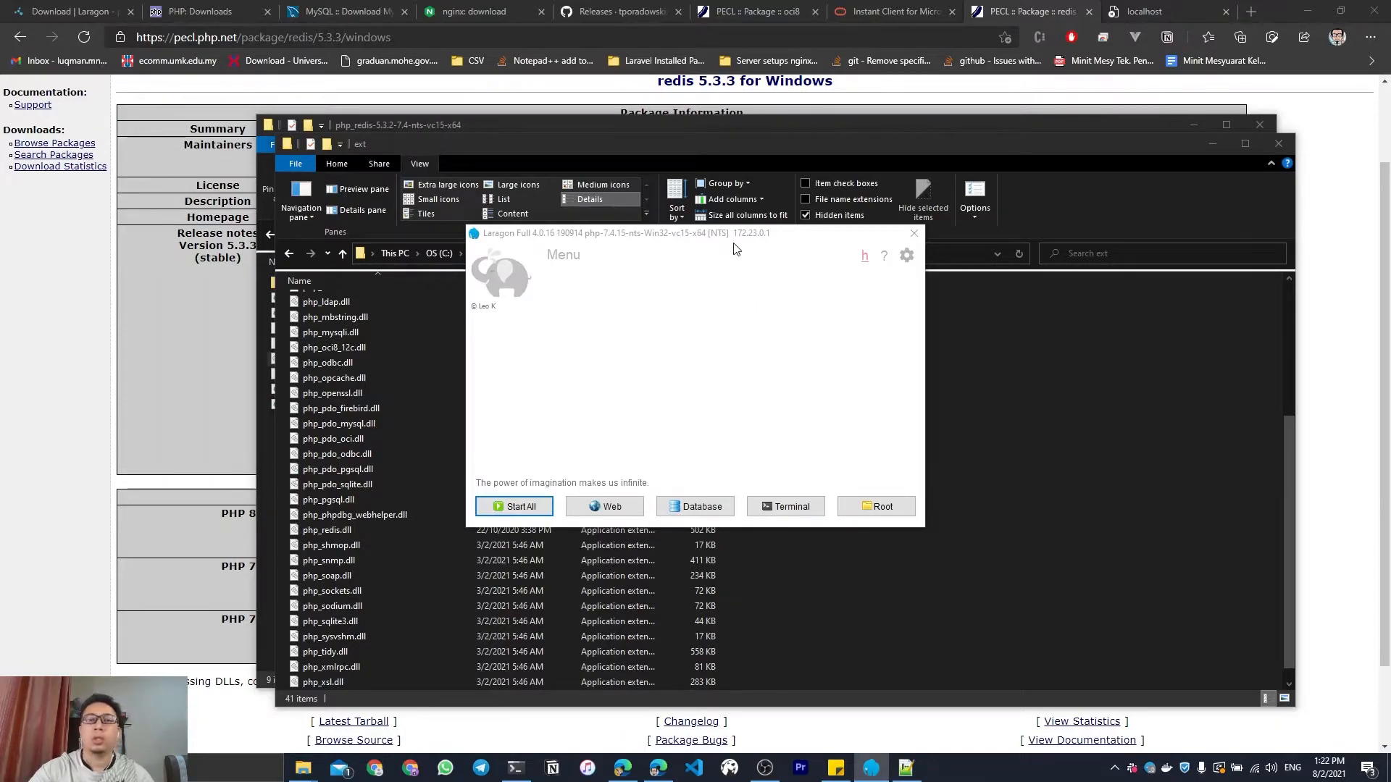
{"action": "left_click_drag", "start_coordinate": [735, 247], "coordinate": [959, 299]}
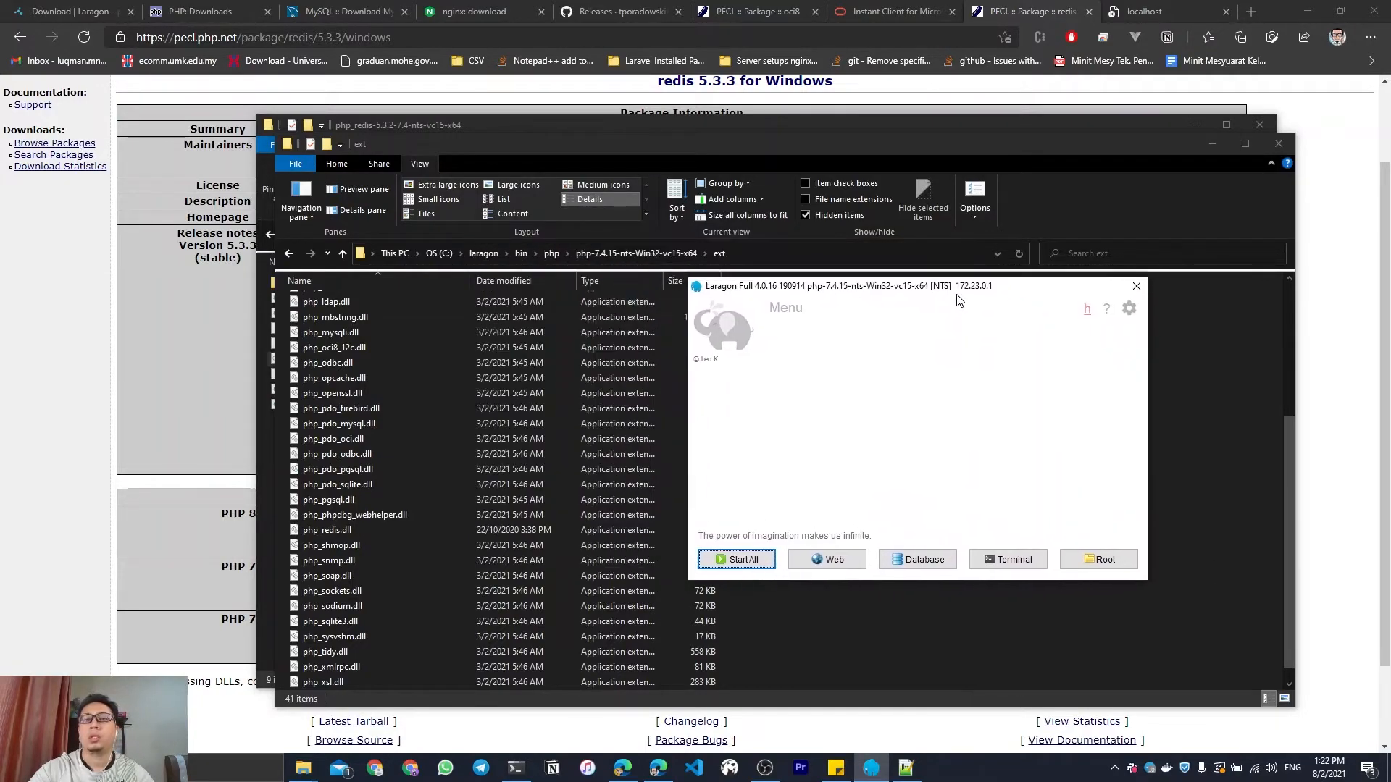
{"action": "left_click", "coordinate": [965, 639]}
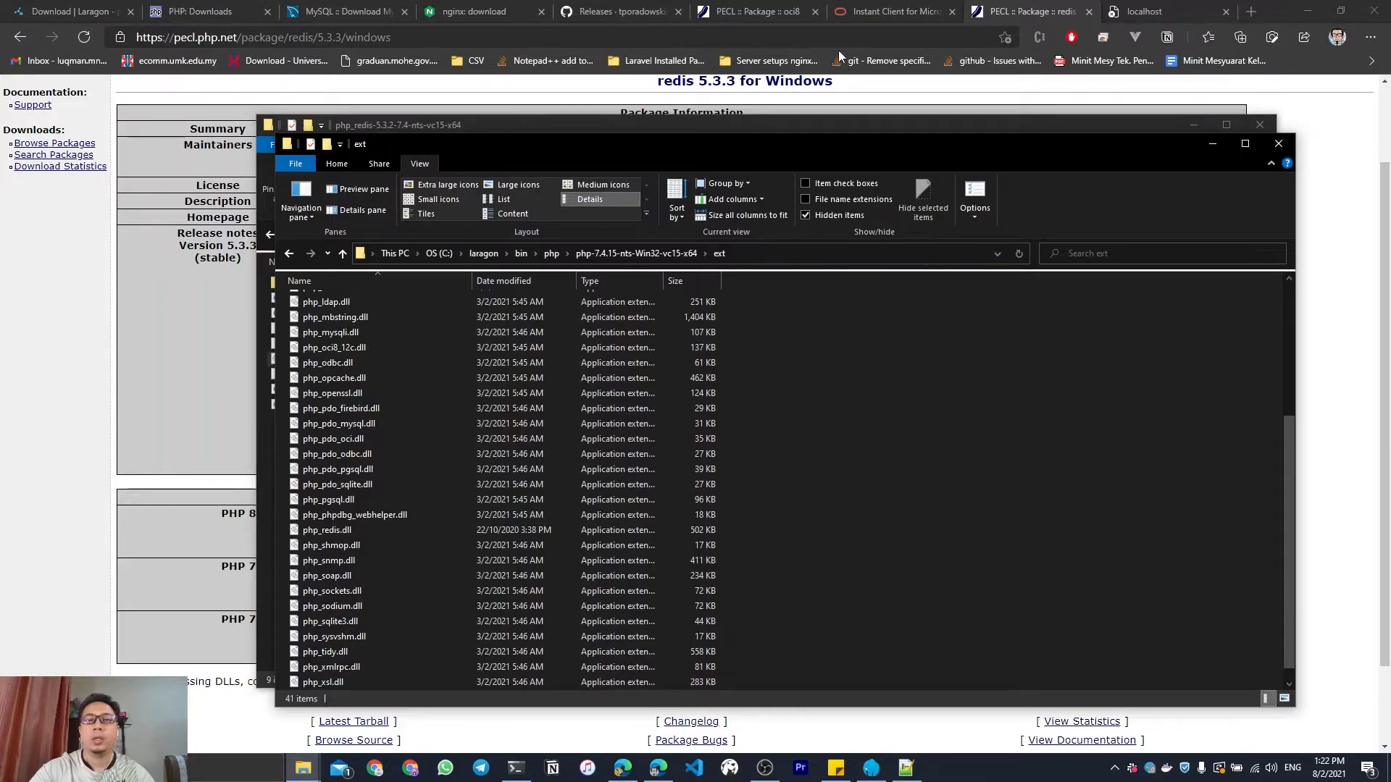
Switch to the browser to view the PECL oci8 package page and the GitHub releases of Redis for Windows.
{"action": "left_click", "coordinate": [731, 17]}
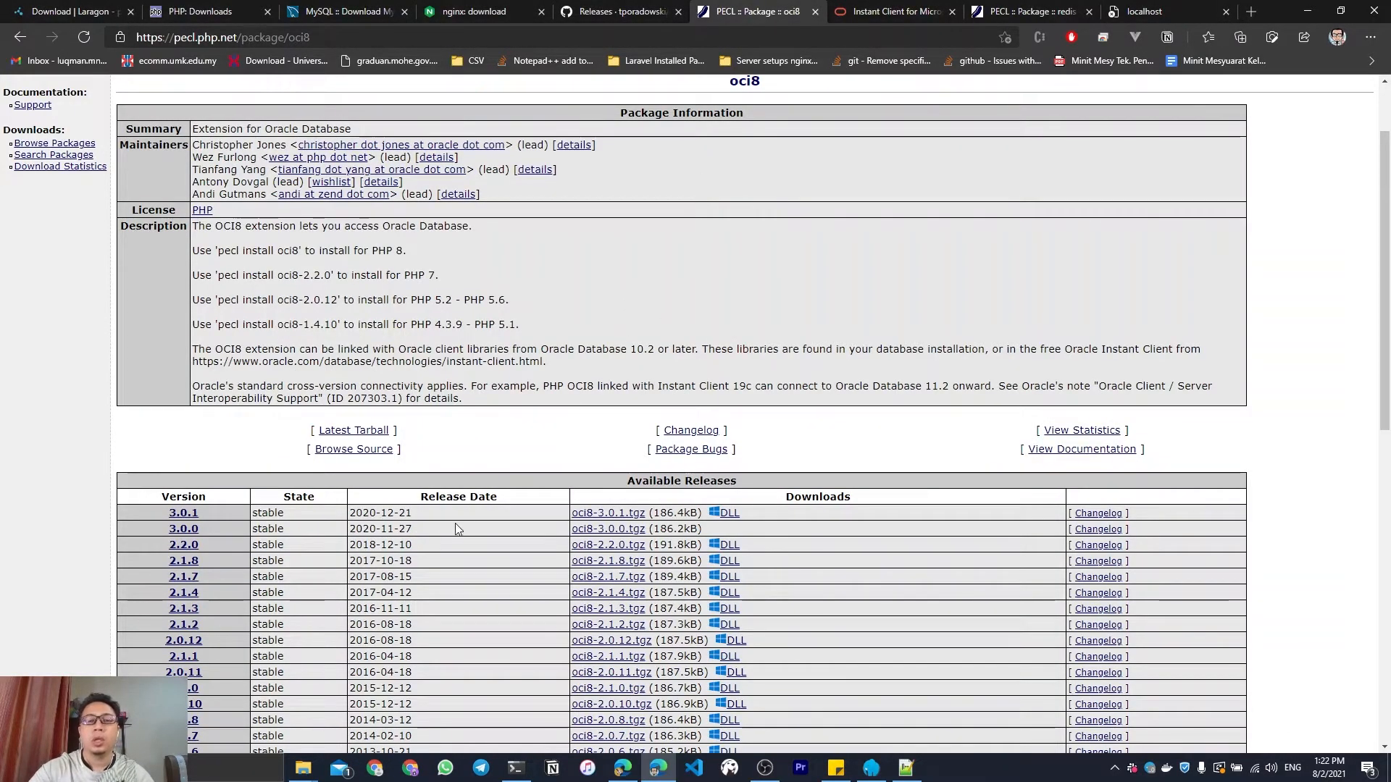
{"action": "key", "text": "alt+Tab"}
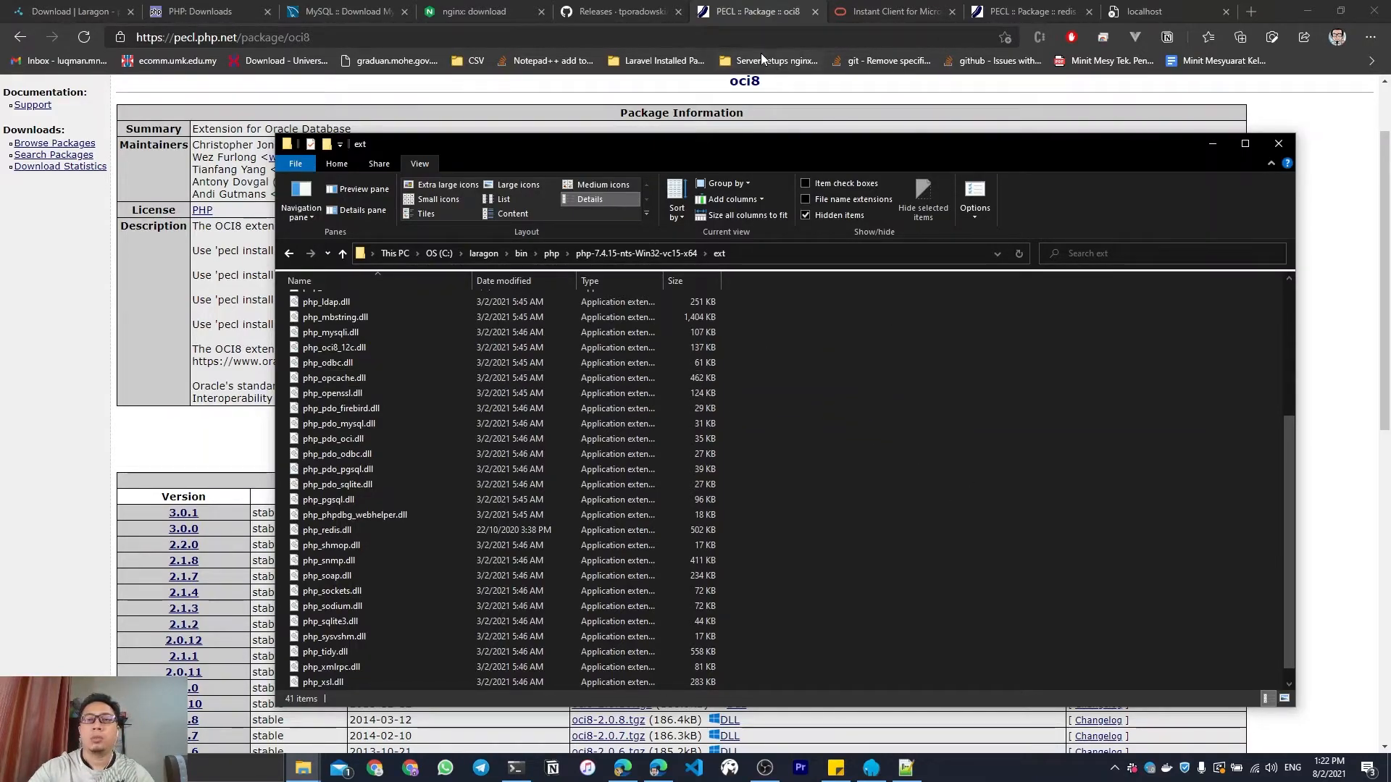
{"action": "left_click", "coordinate": [753, 7]}
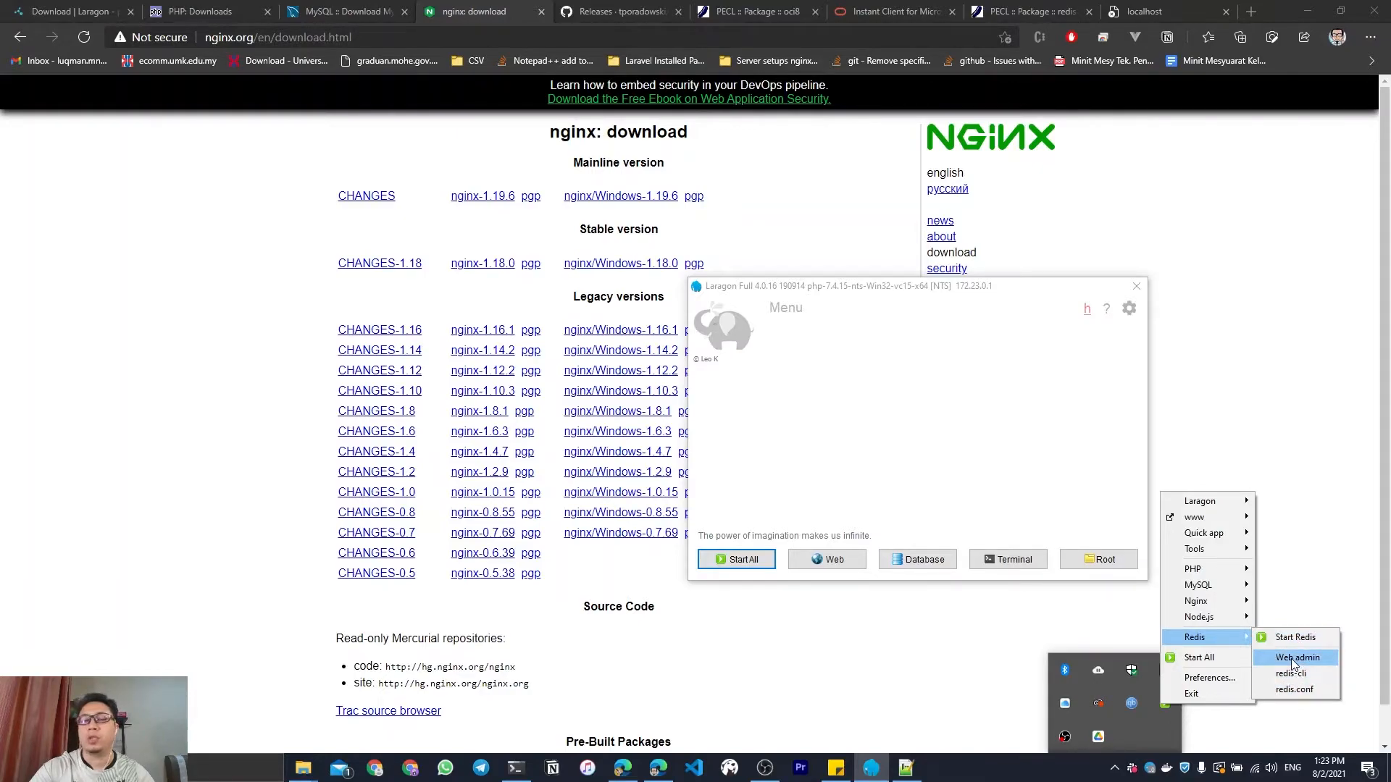
{"action": "left_click", "coordinate": [651, 10]}
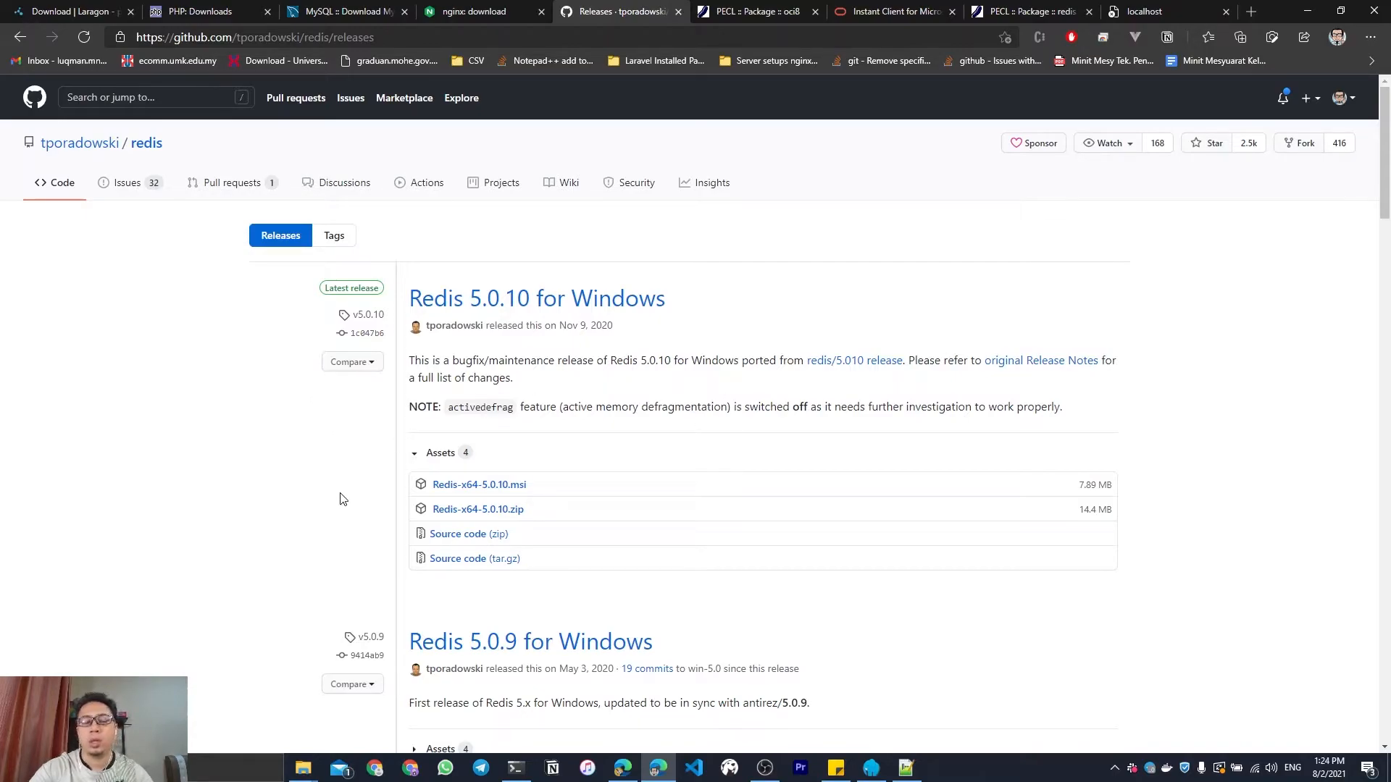
{"action": "scroll", "coordinate": [642, 497], "scroll_direction": "down", "scroll_amount": 1}
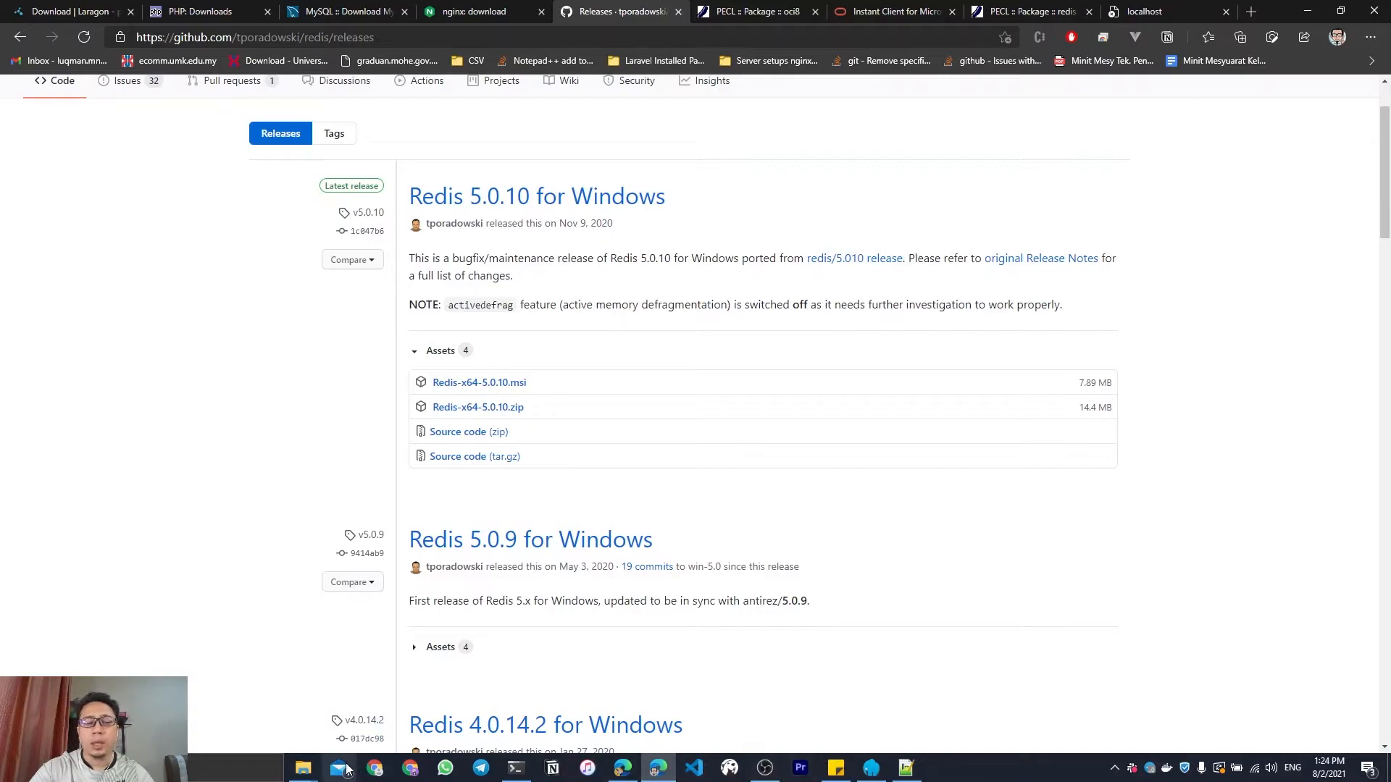
Extract the Redis-x64-5.0.10 archive in Downloads\Laragon into its own folder and select that folder.
{"action": "mouse_move", "coordinate": [303, 766]}
{"action": "mouse_move", "coordinate": [496, 714]}
{"action": "mouse_move", "coordinate": [411, 710]}
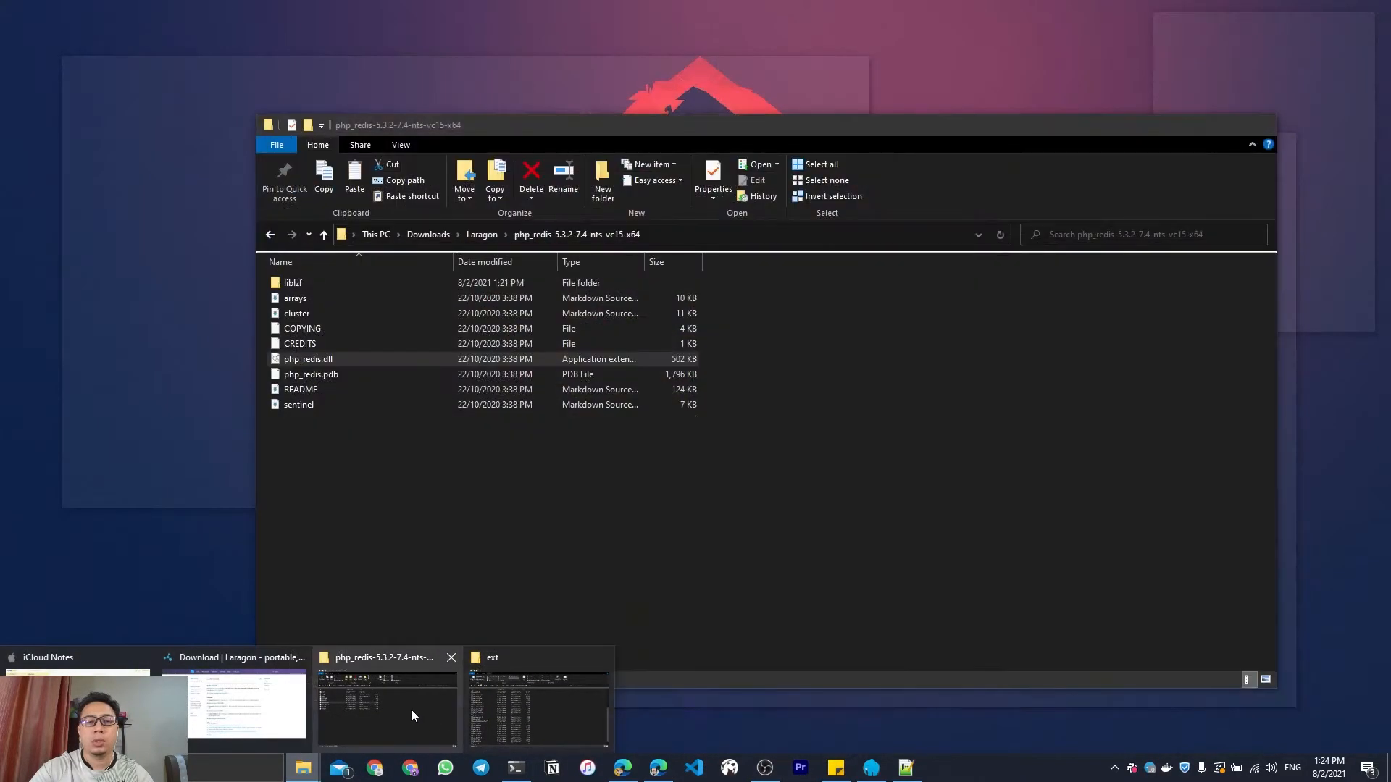
{"action": "left_click", "coordinate": [410, 709]}
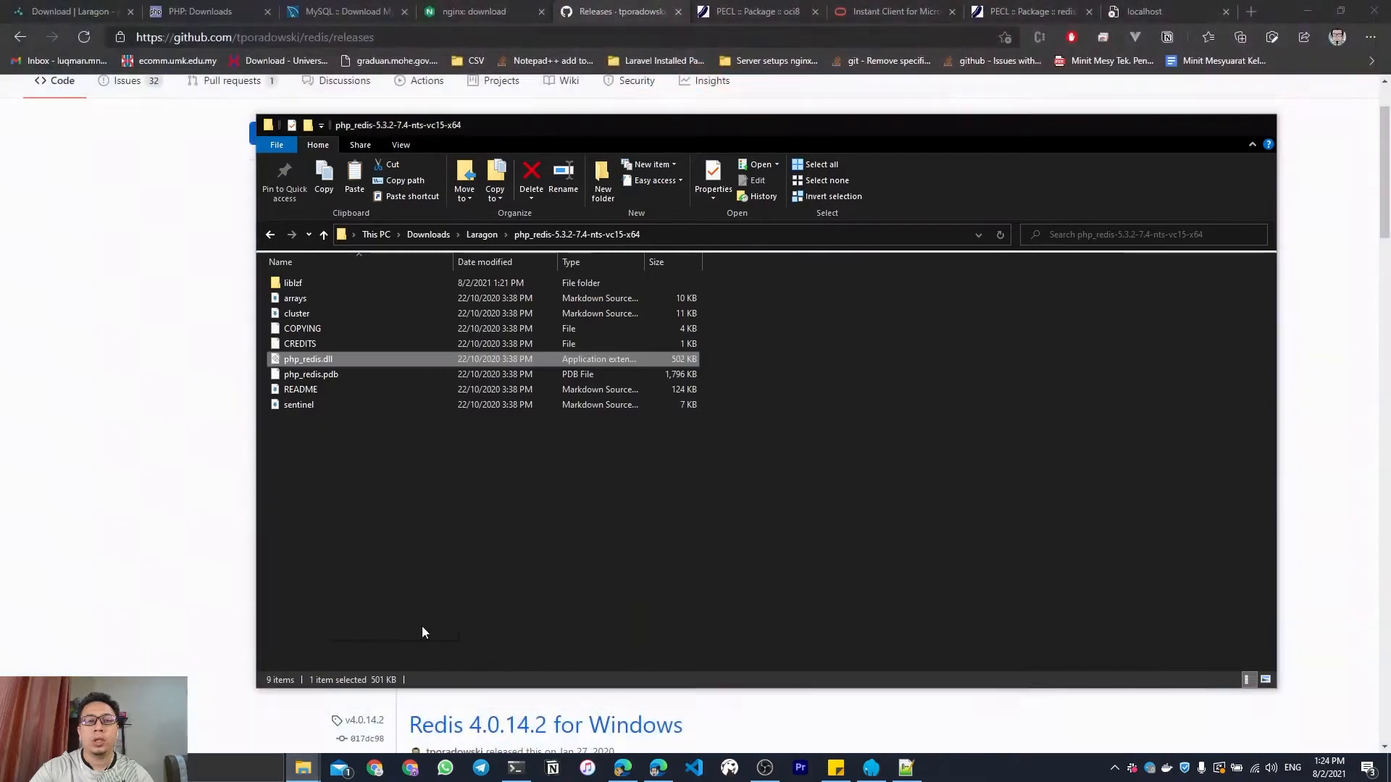
{"action": "left_click", "coordinate": [480, 234]}
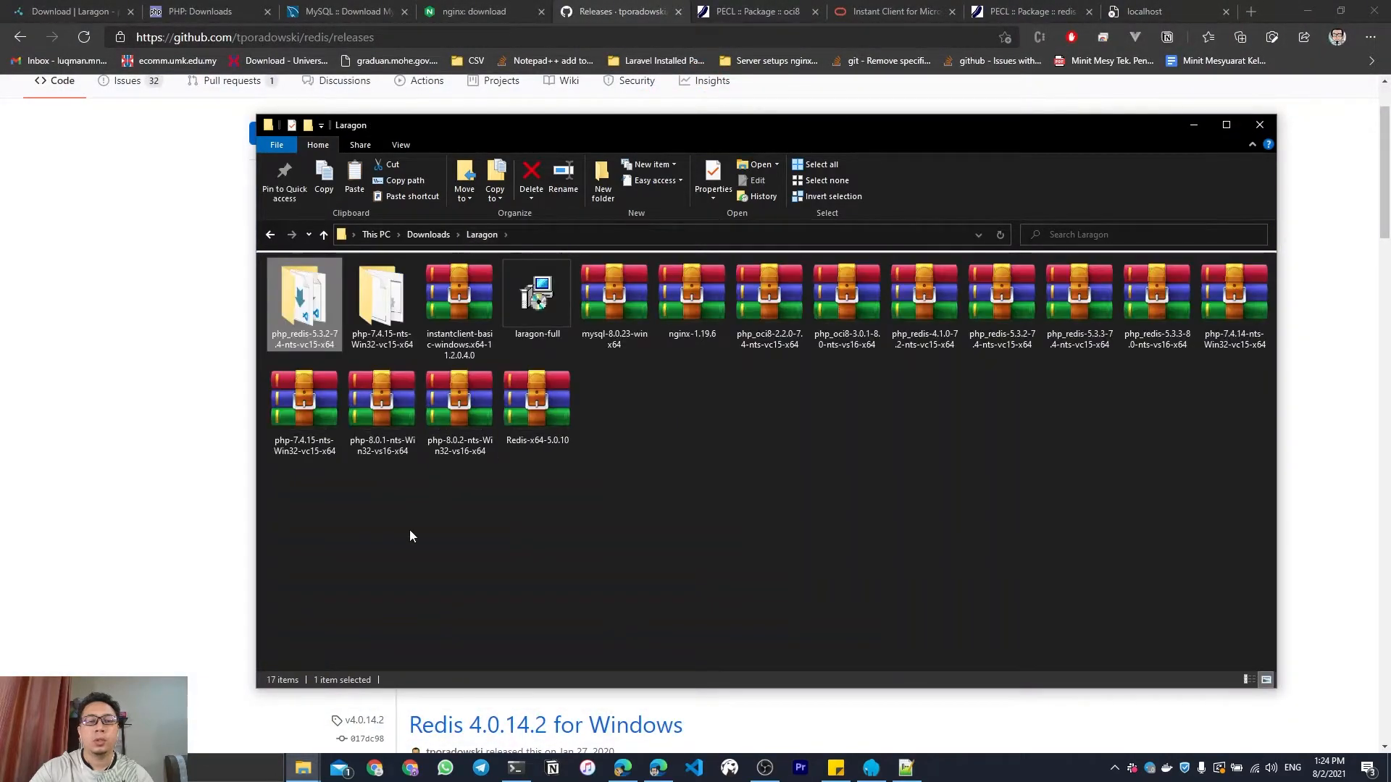
{"action": "left_click", "coordinate": [552, 428]}
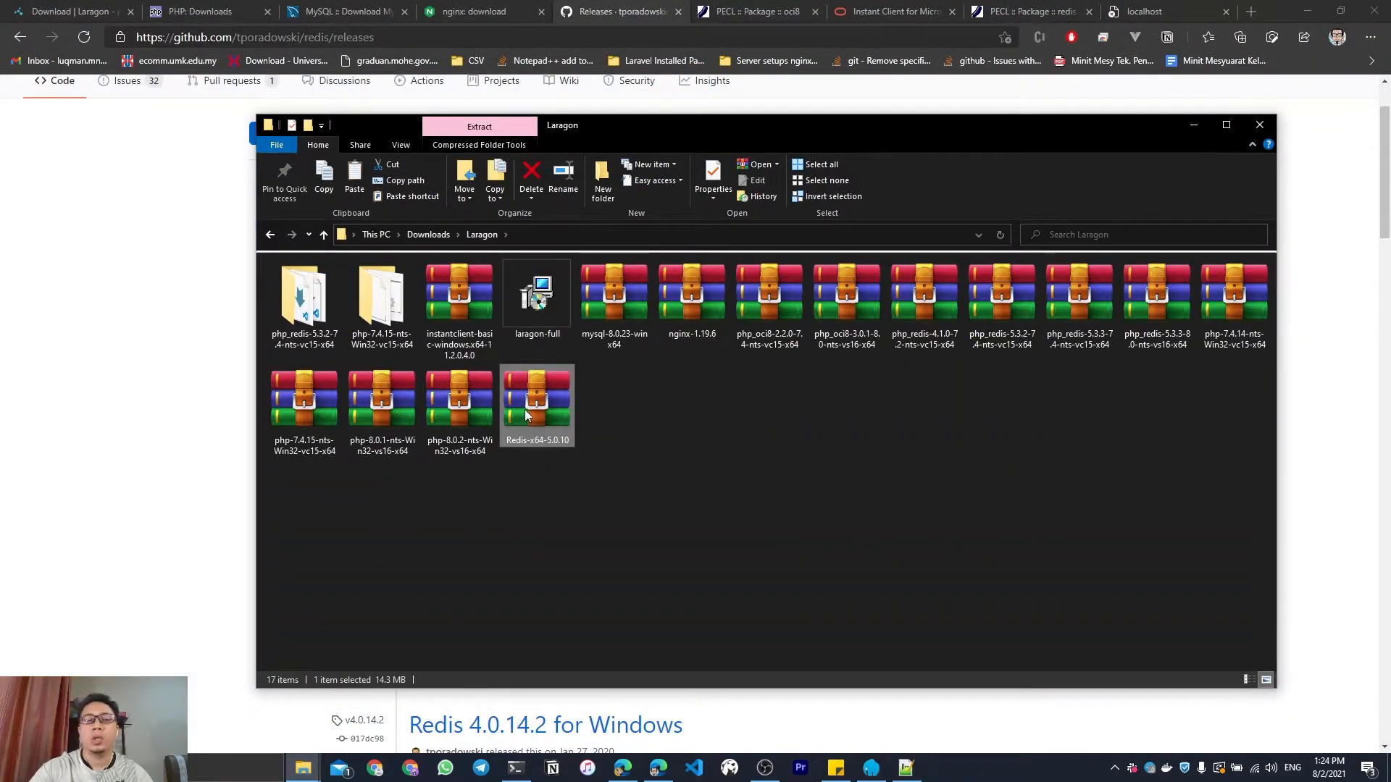
{"action": "double_click", "coordinate": [525, 410]}
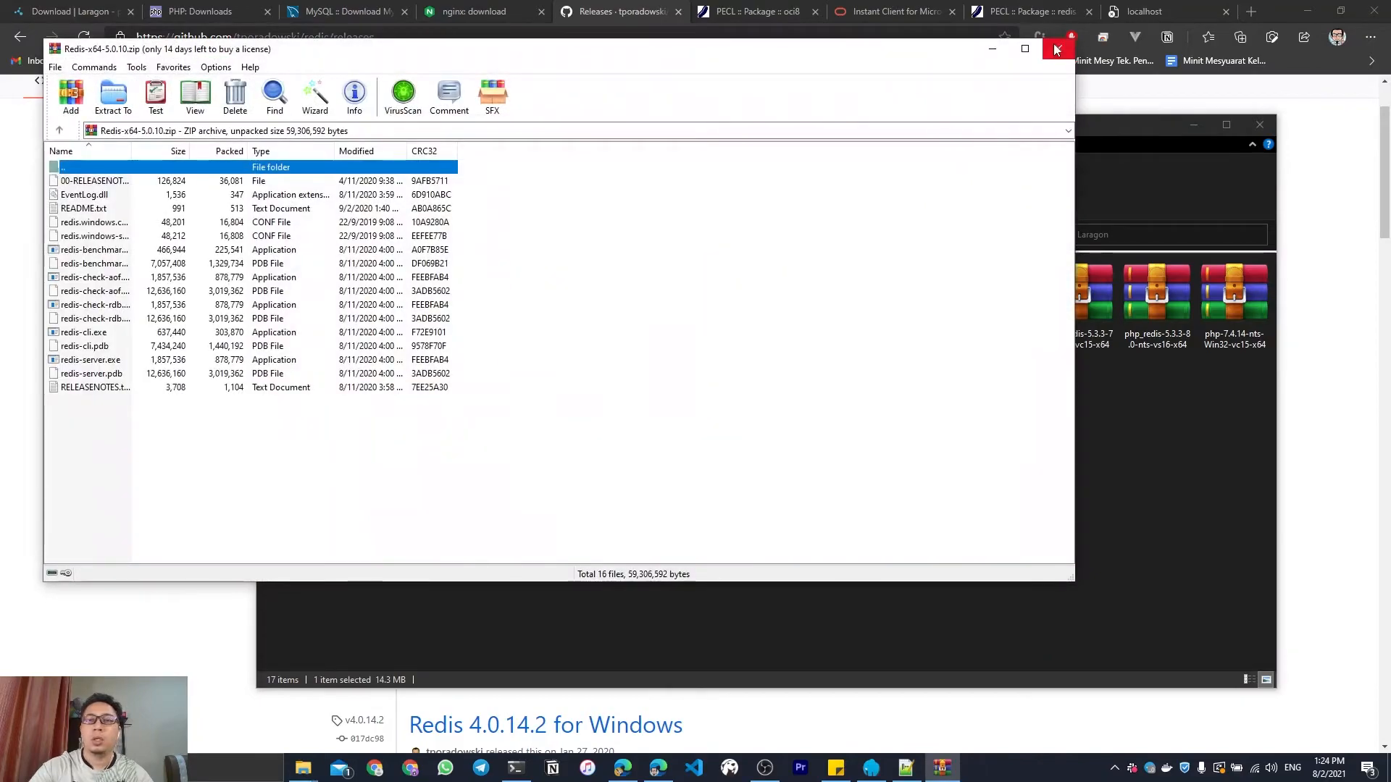
{"action": "left_click", "coordinate": [1057, 49]}
{"action": "right_click", "coordinate": [531, 389]}
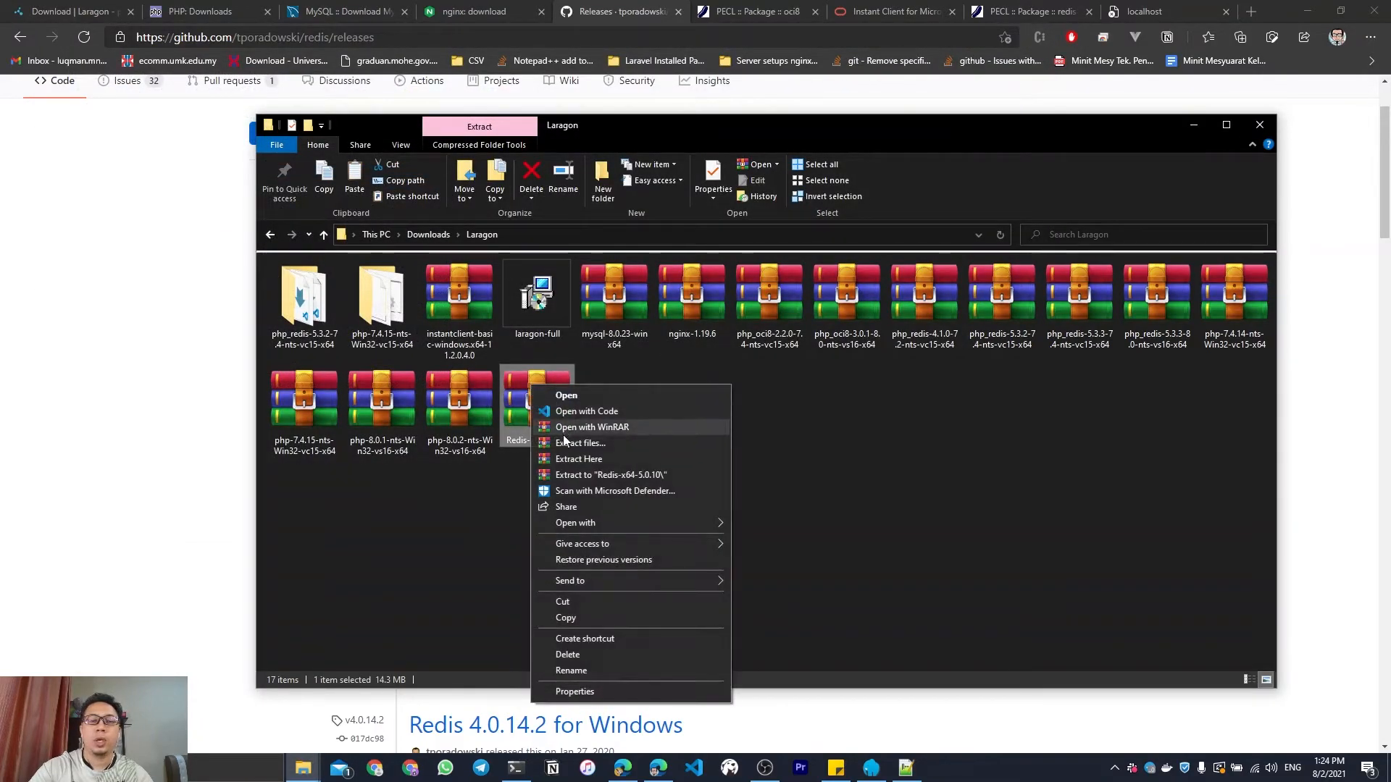
{"action": "left_click", "coordinate": [575, 469]}
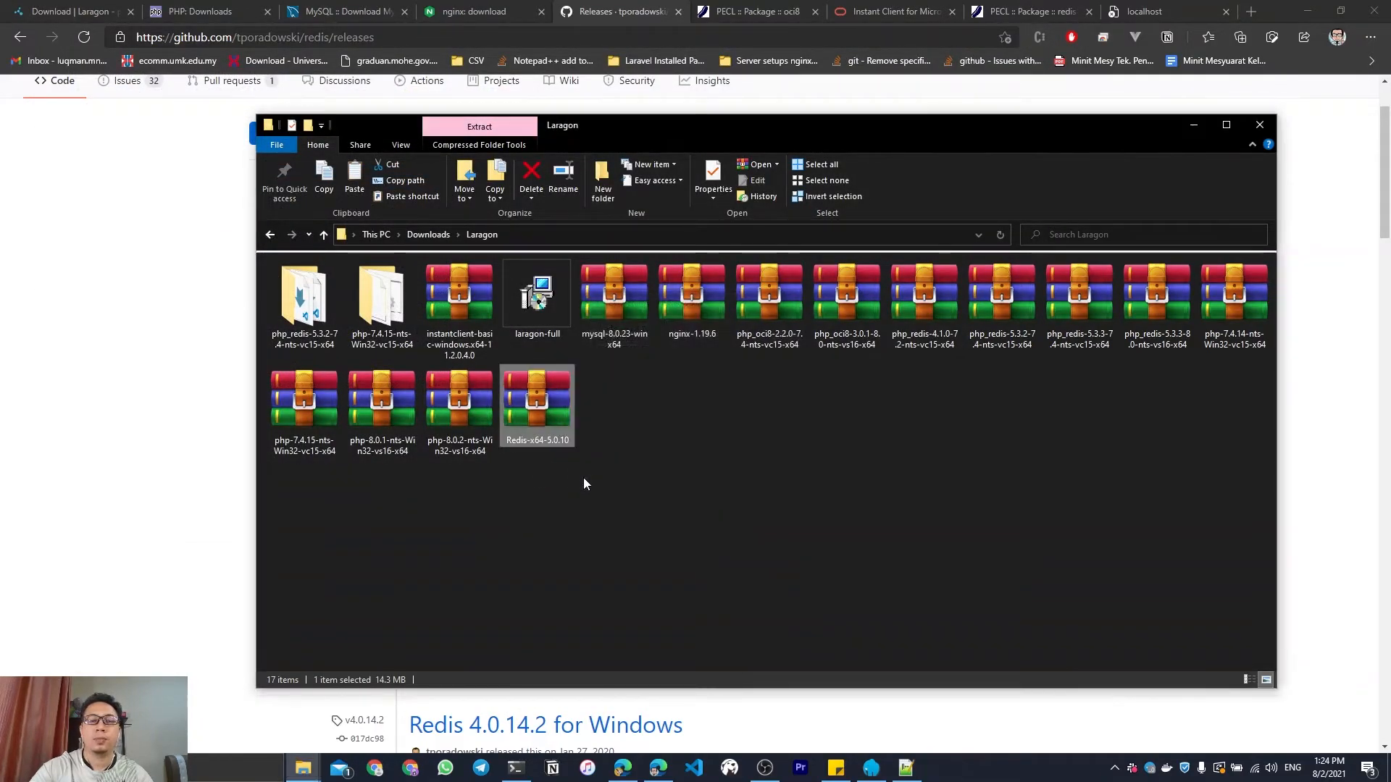
{"action": "left_click", "coordinate": [481, 298]}
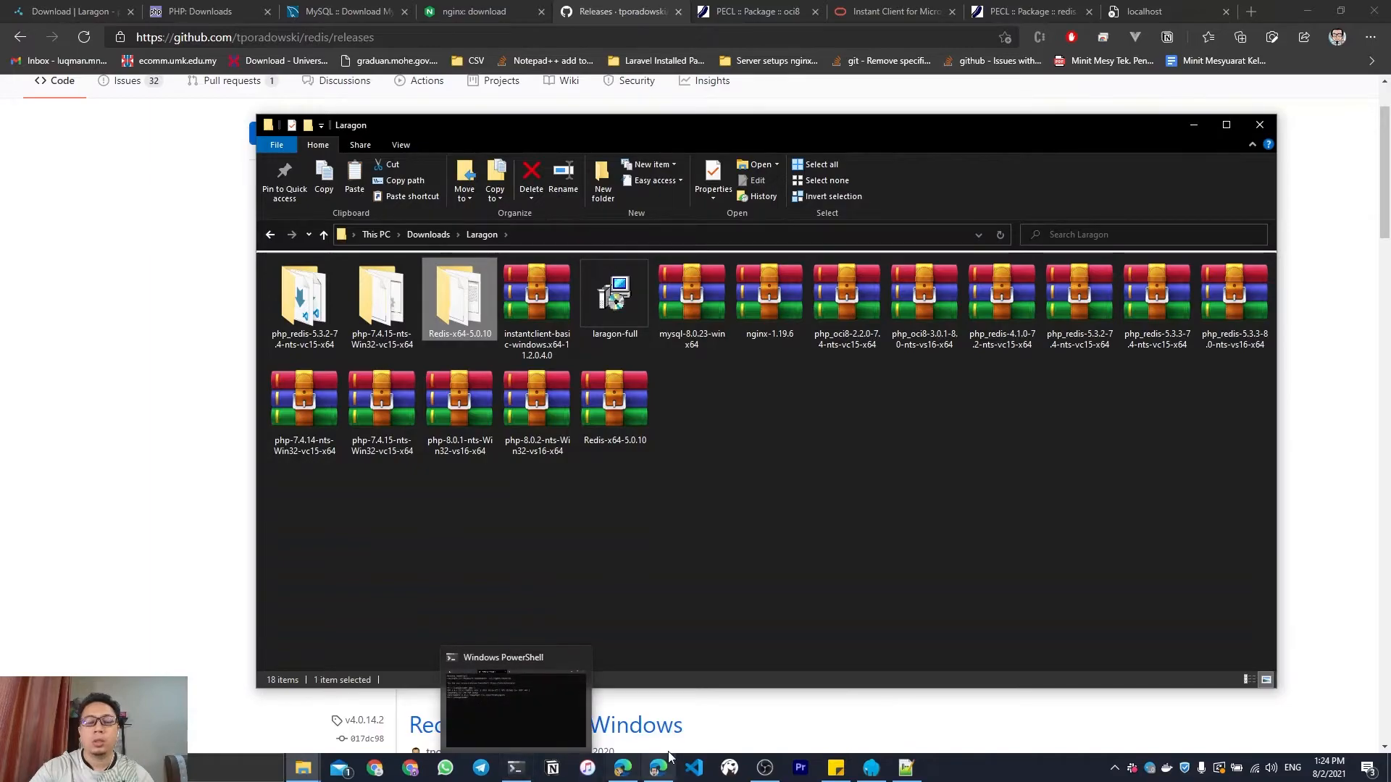
Open C:\laragon\bin\redis in the other folder window and place it beside the Downloads\Laragon window.
{"action": "mouse_move", "coordinate": [303, 768]}
{"action": "left_click", "coordinate": [525, 707]}
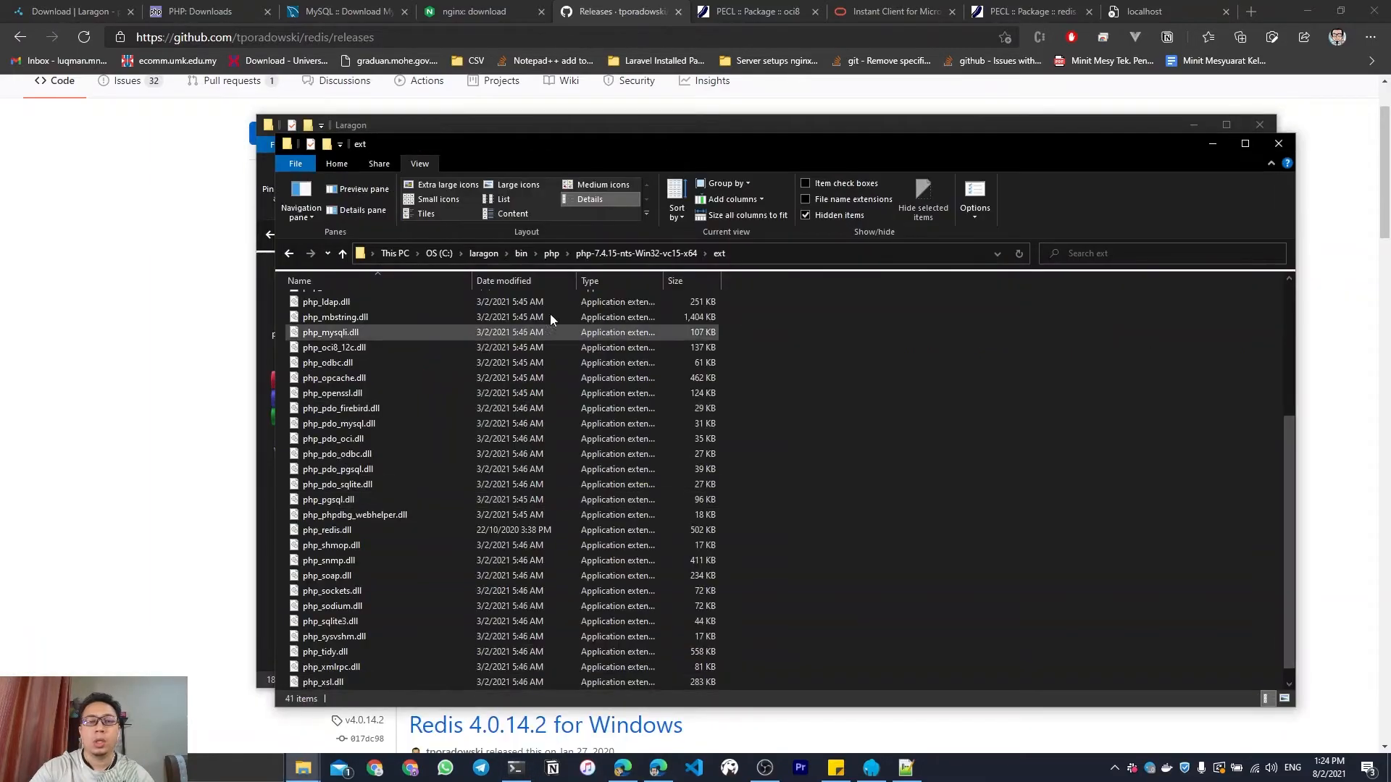
{"action": "left_click", "coordinate": [483, 253]}
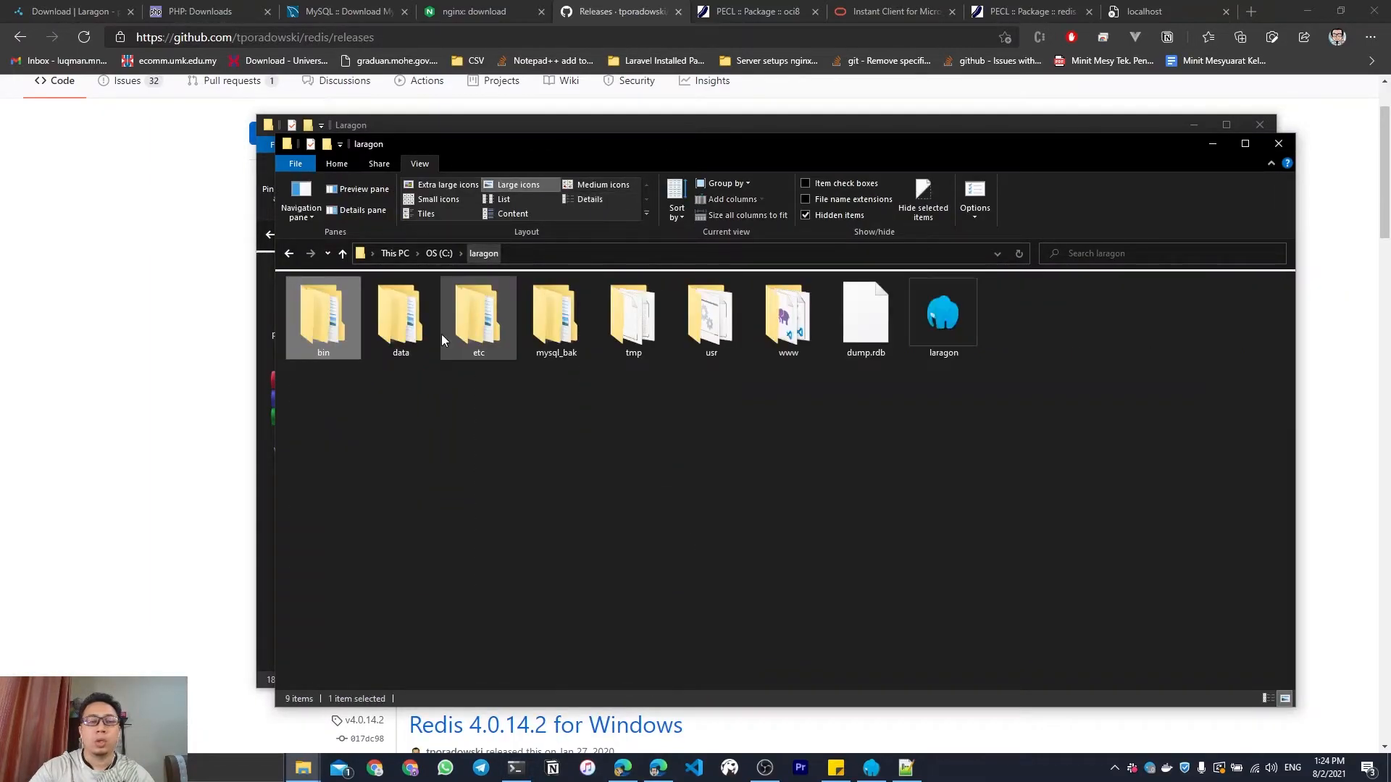
{"action": "double_click", "coordinate": [333, 317]}
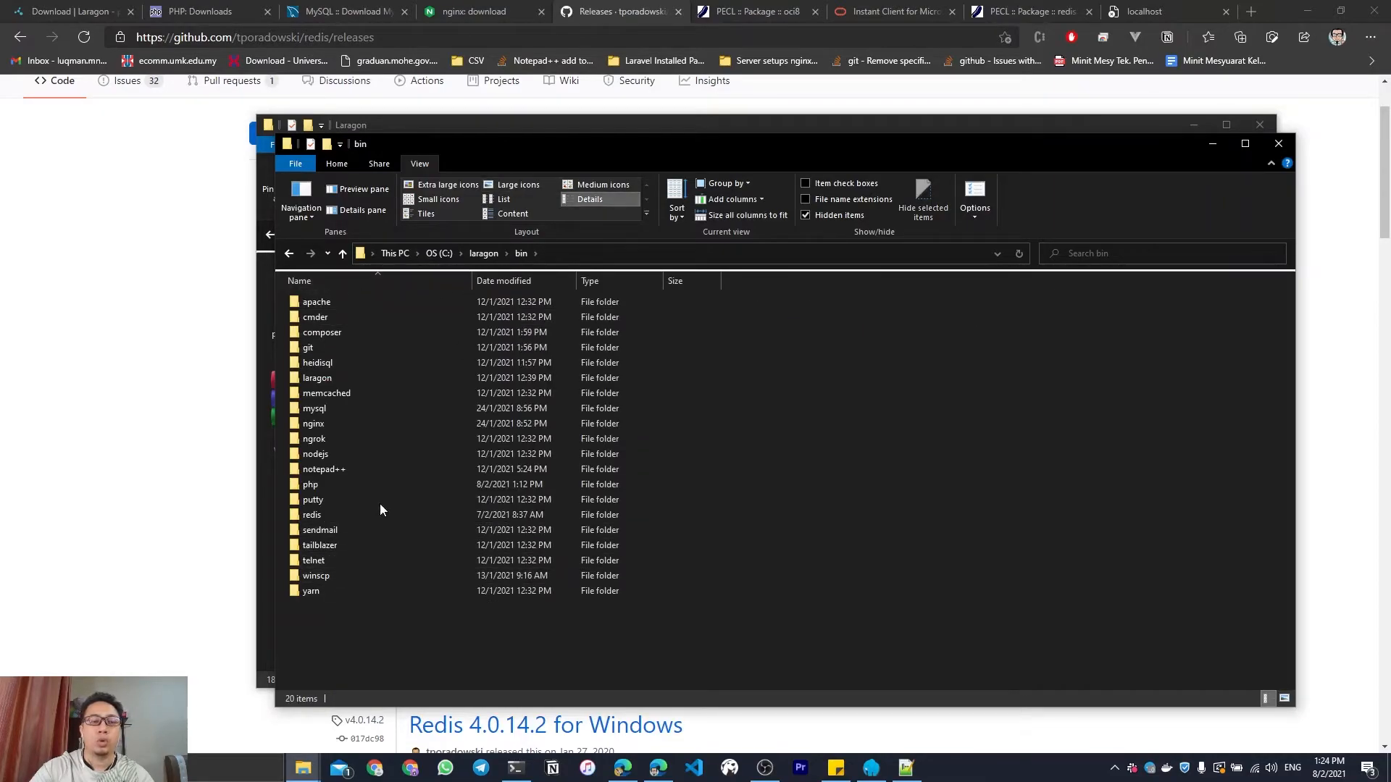
{"action": "double_click", "coordinate": [331, 485]}
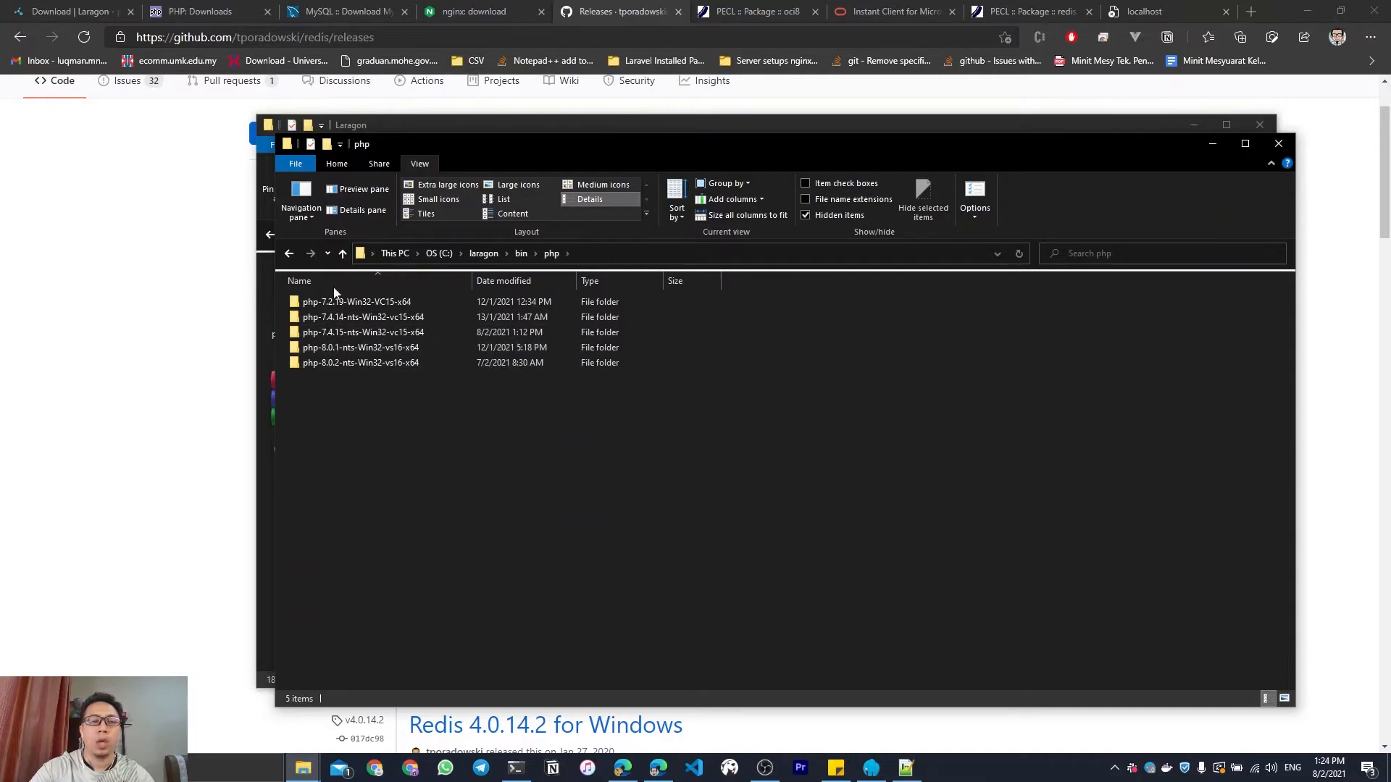
{"action": "left_click", "coordinate": [290, 255]}
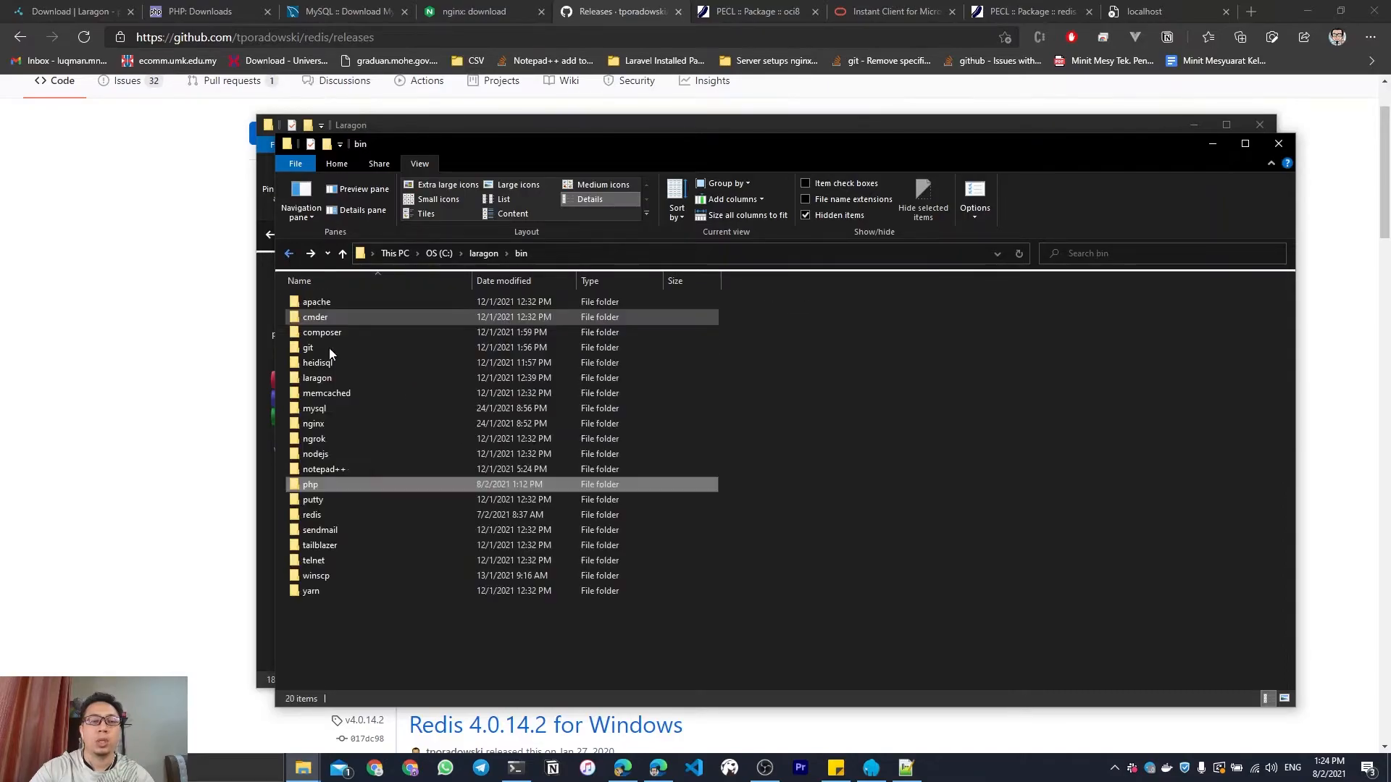
{"action": "left_click", "coordinate": [326, 519]}
{"action": "double_click", "coordinate": [325, 521]}
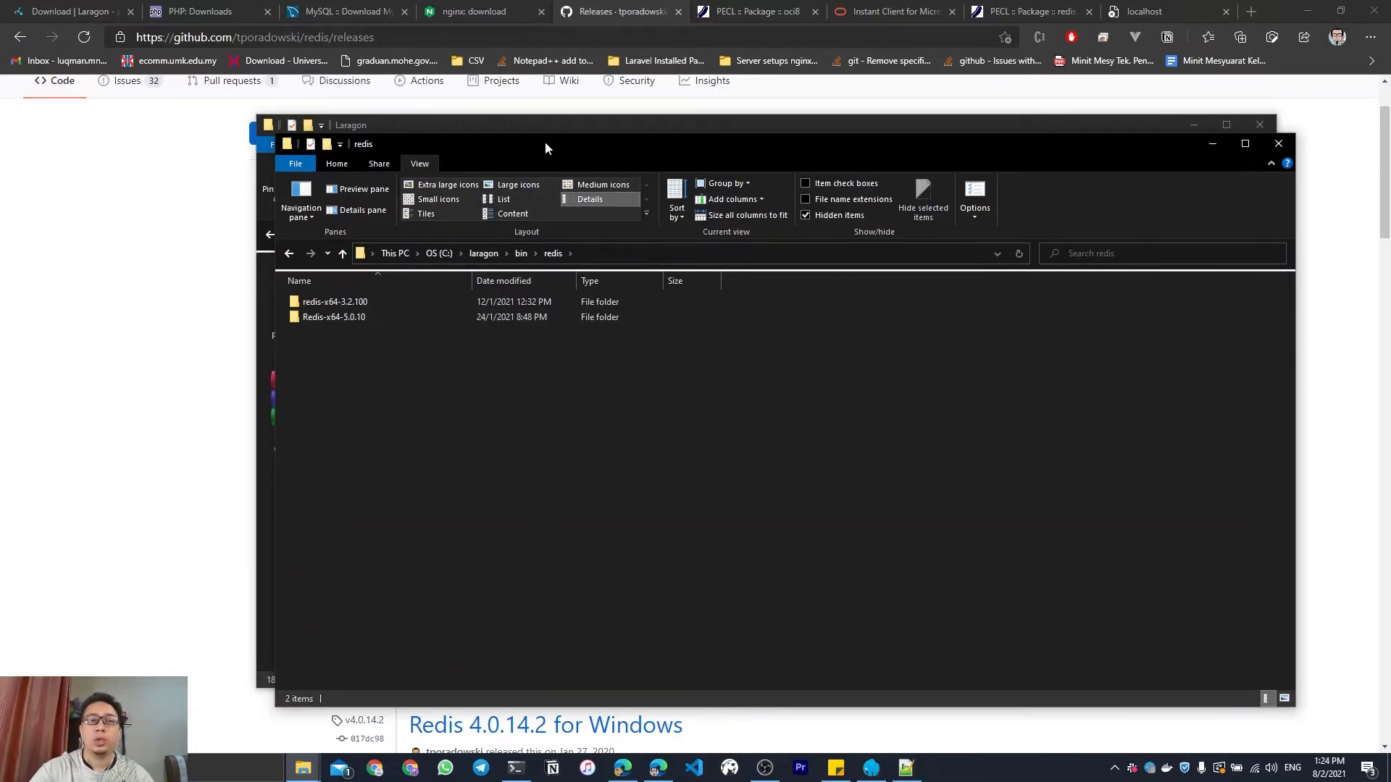
{"action": "left_click_drag", "start_coordinate": [545, 141], "coordinate": [829, 155]}
{"action": "left_click", "coordinate": [483, 528]}
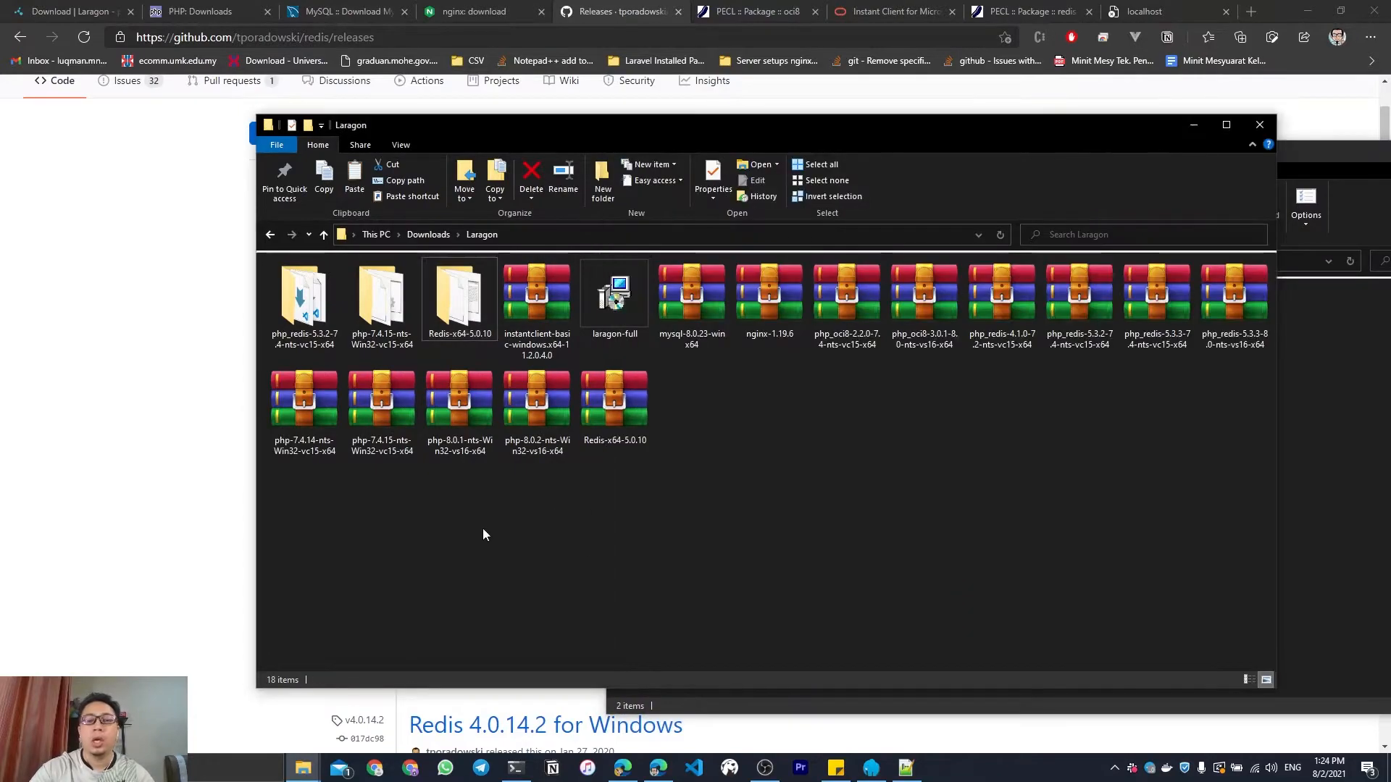
{"action": "key", "text": "alt+Tab"}
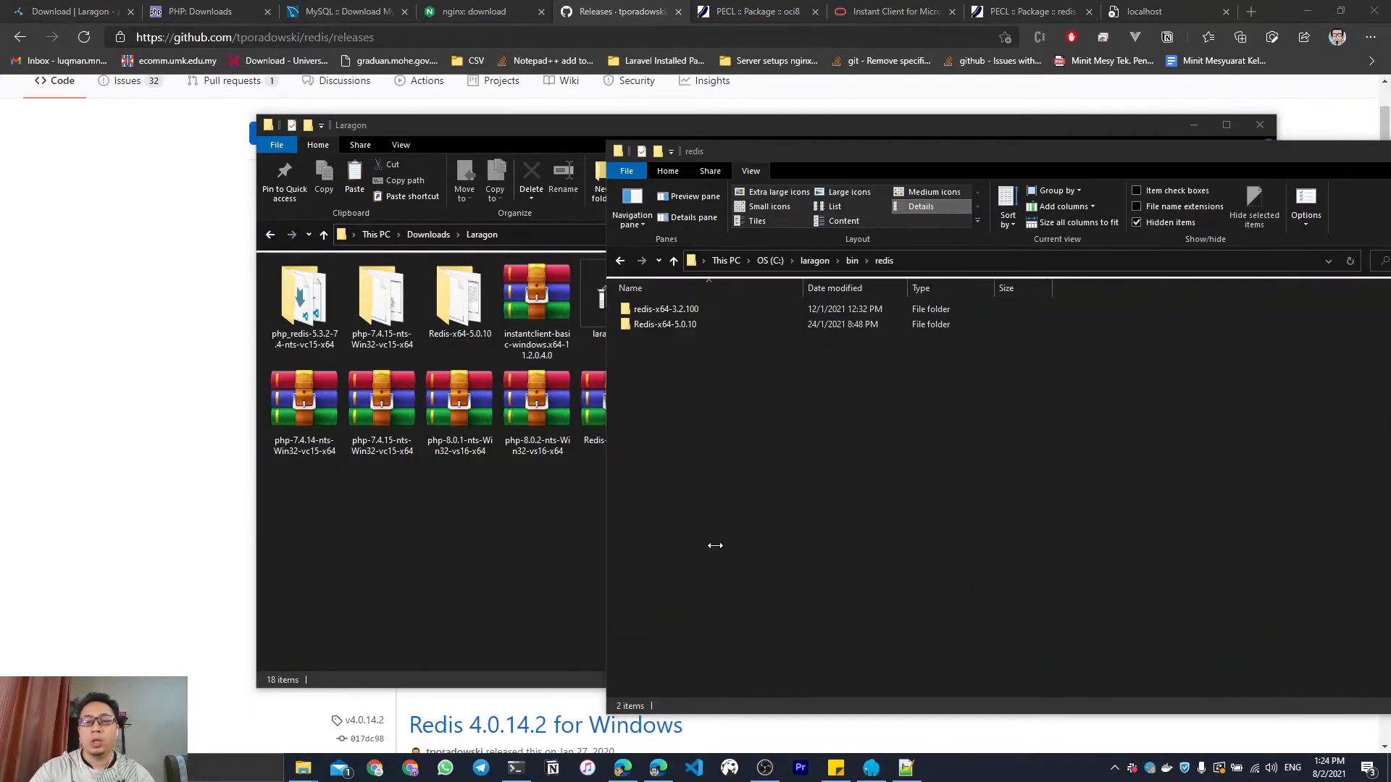
Open the laragon configuration settings file from C:\laragon\usr in Notepad.
{"action": "left_click", "coordinate": [815, 263]}
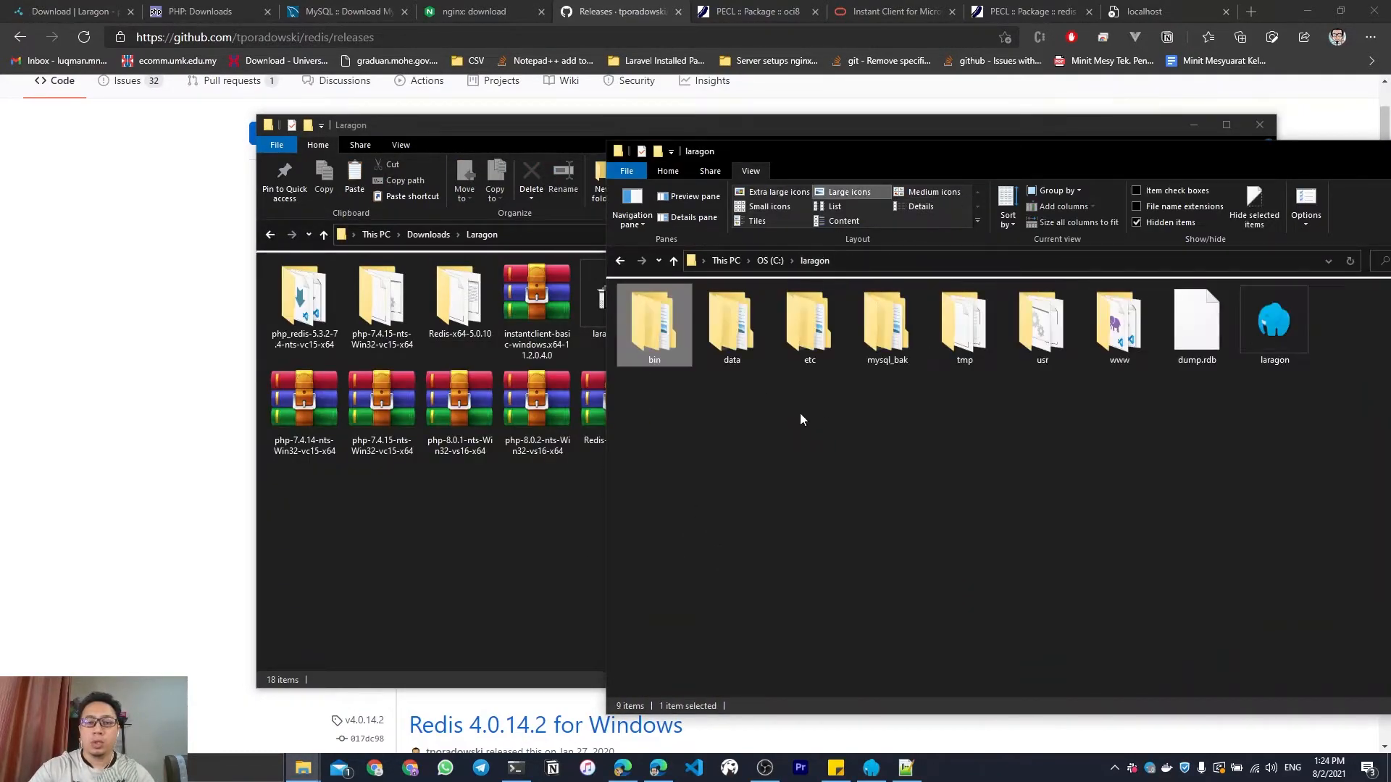
{"action": "left_click", "coordinate": [710, 446]}
{"action": "left_click", "coordinate": [1031, 331]}
{"action": "double_click", "coordinate": [1031, 329]}
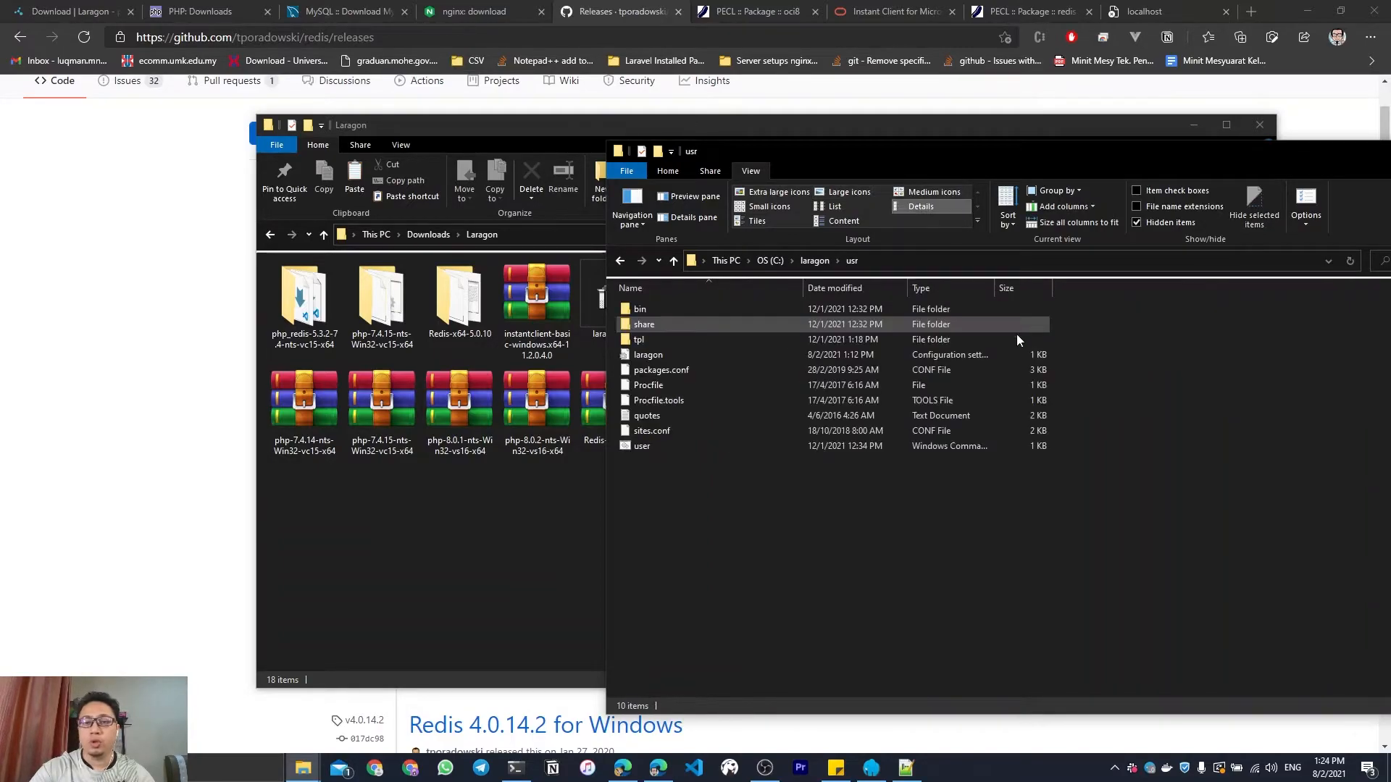
{"action": "double_click", "coordinate": [655, 356]}
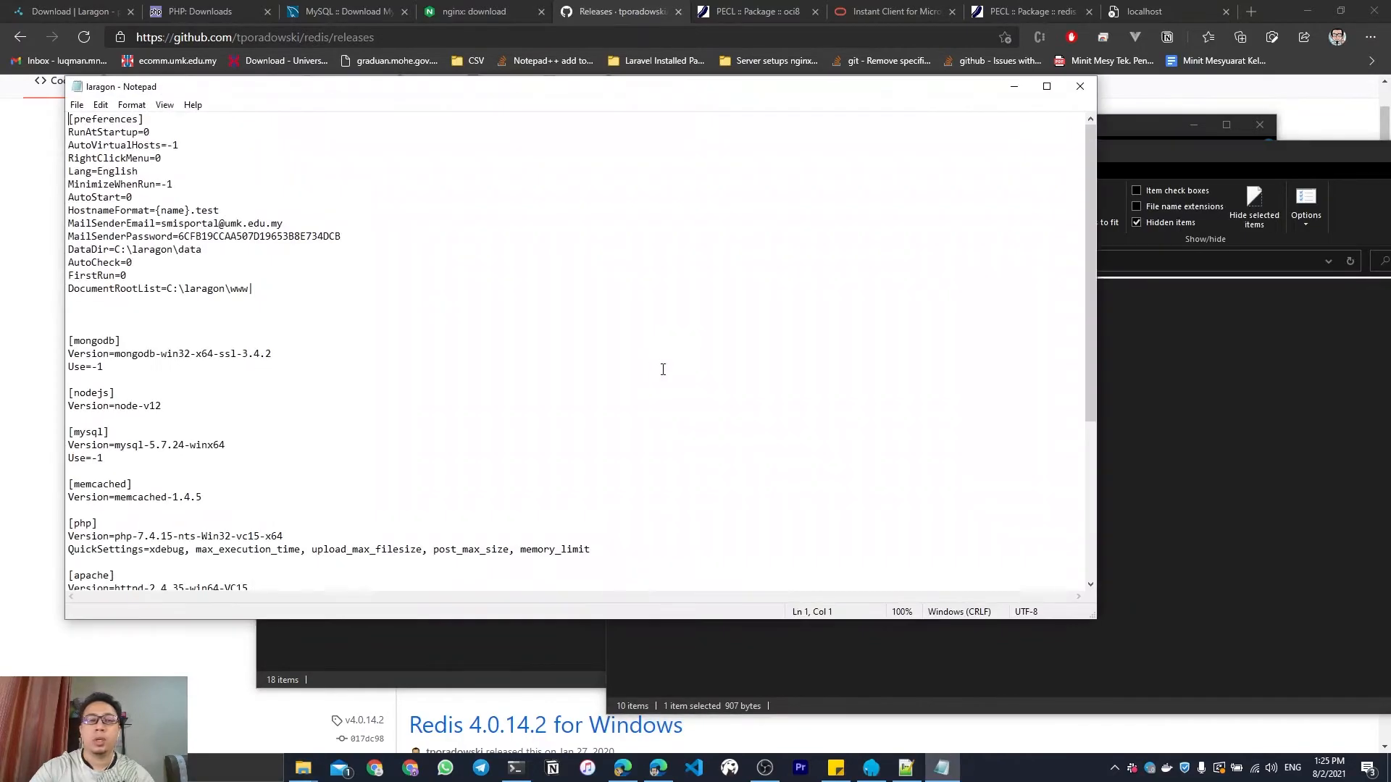
Find "redis" in the laragon settings file and highlight the Version value in the [redis] section.
{"action": "key", "text": "ctrl+f"}
{"action": "type", "text": "redis"}
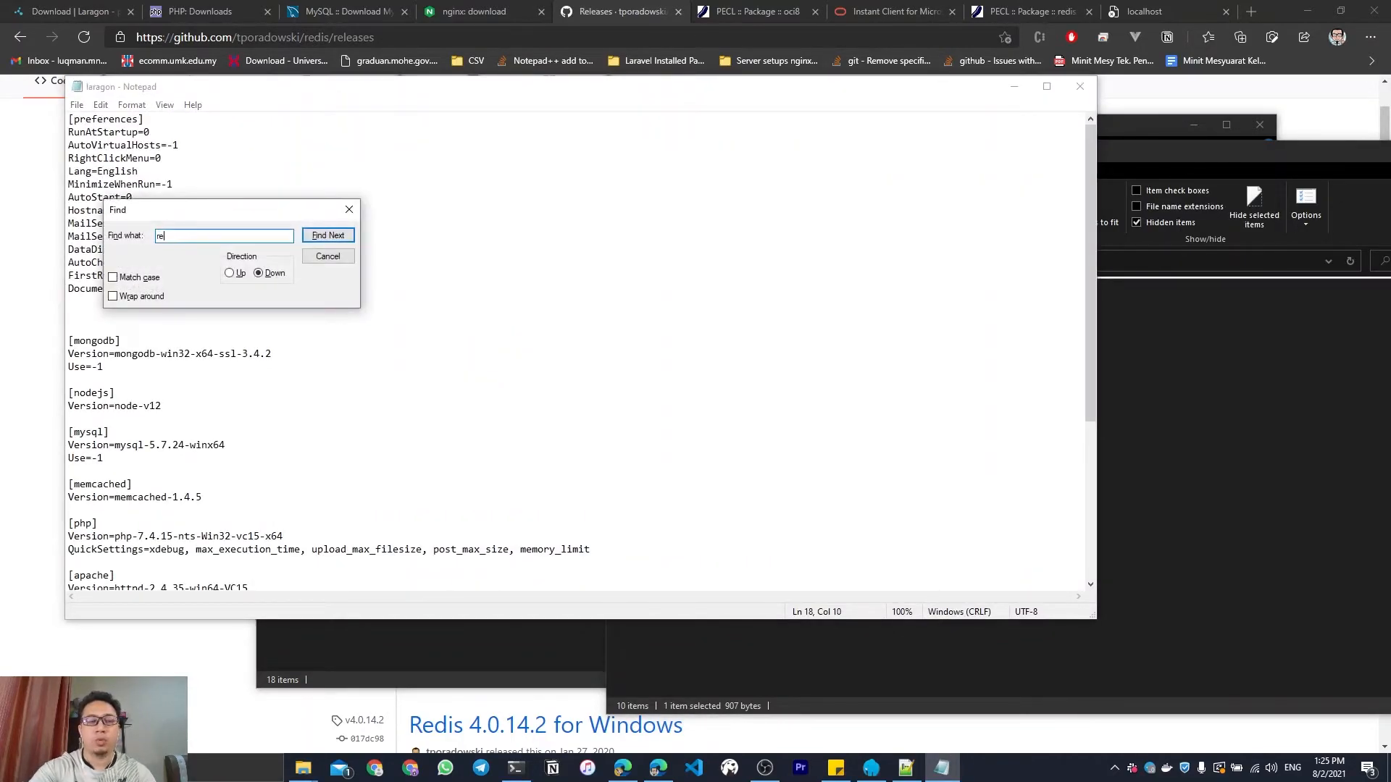
{"action": "key", "text": "Return"}
{"action": "scroll", "coordinate": [366, 472], "scroll_direction": "down", "scroll_amount": 2}
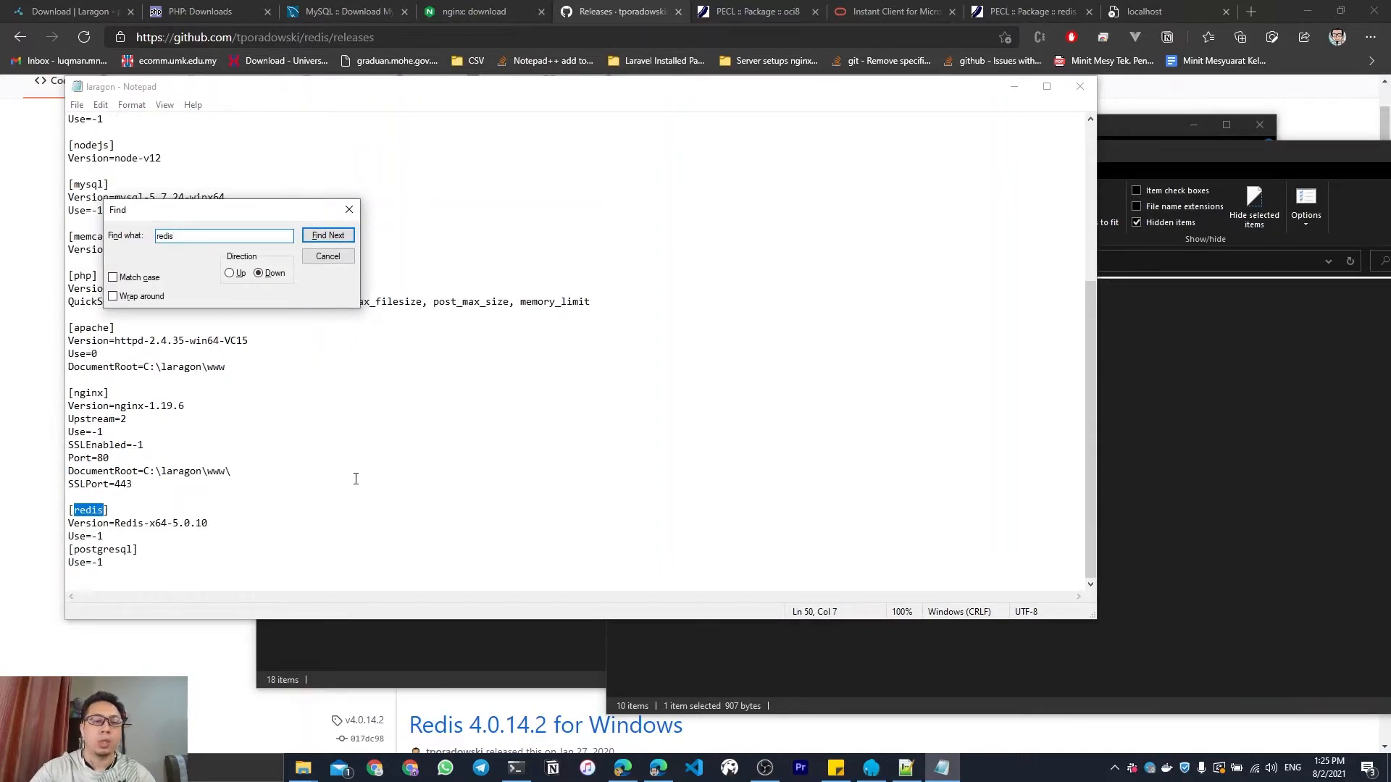
{"action": "left_click_drag", "start_coordinate": [208, 524], "coordinate": [116, 528]}
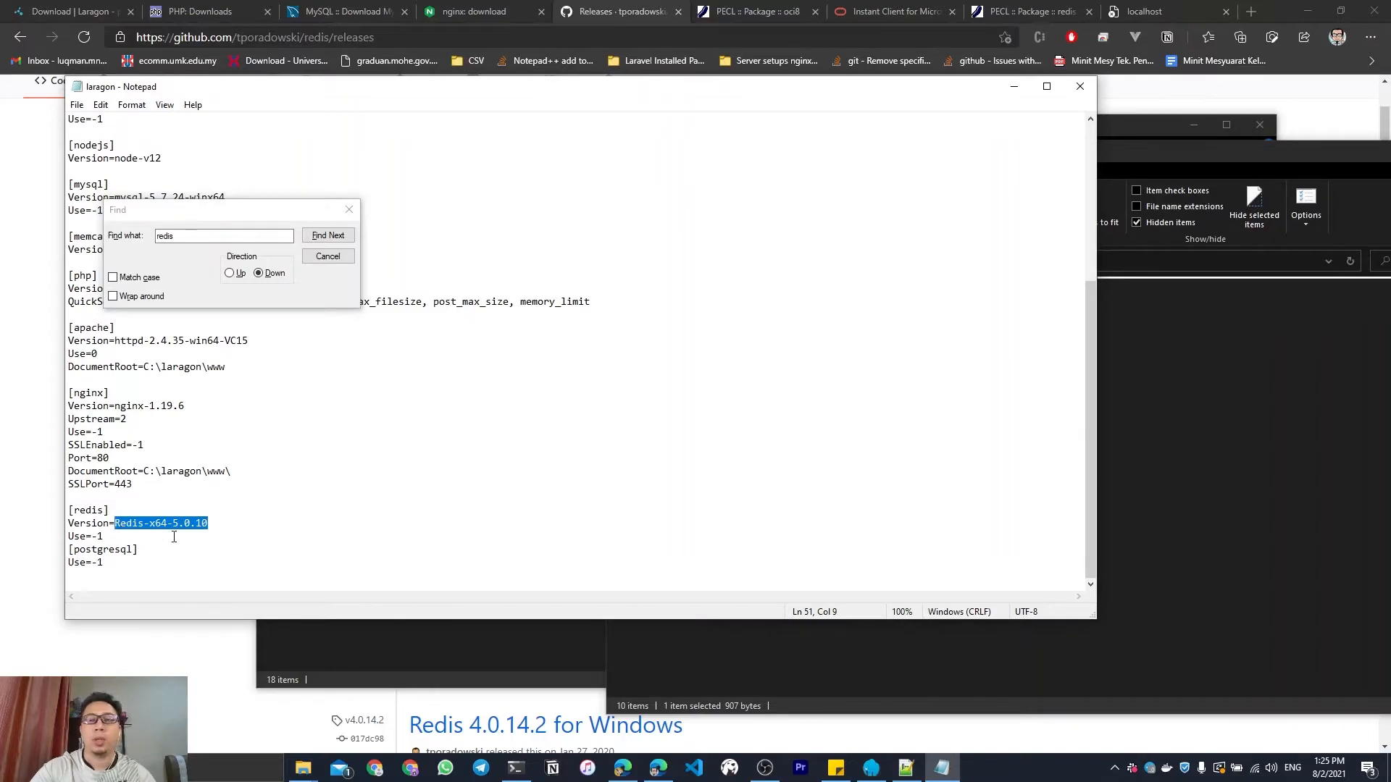
Locate the Redis-x64-5.0.10 folder in Downloads\Laragon and its counterpart in C:\laragon\bin\redis.
{"action": "left_click", "coordinate": [1218, 459]}
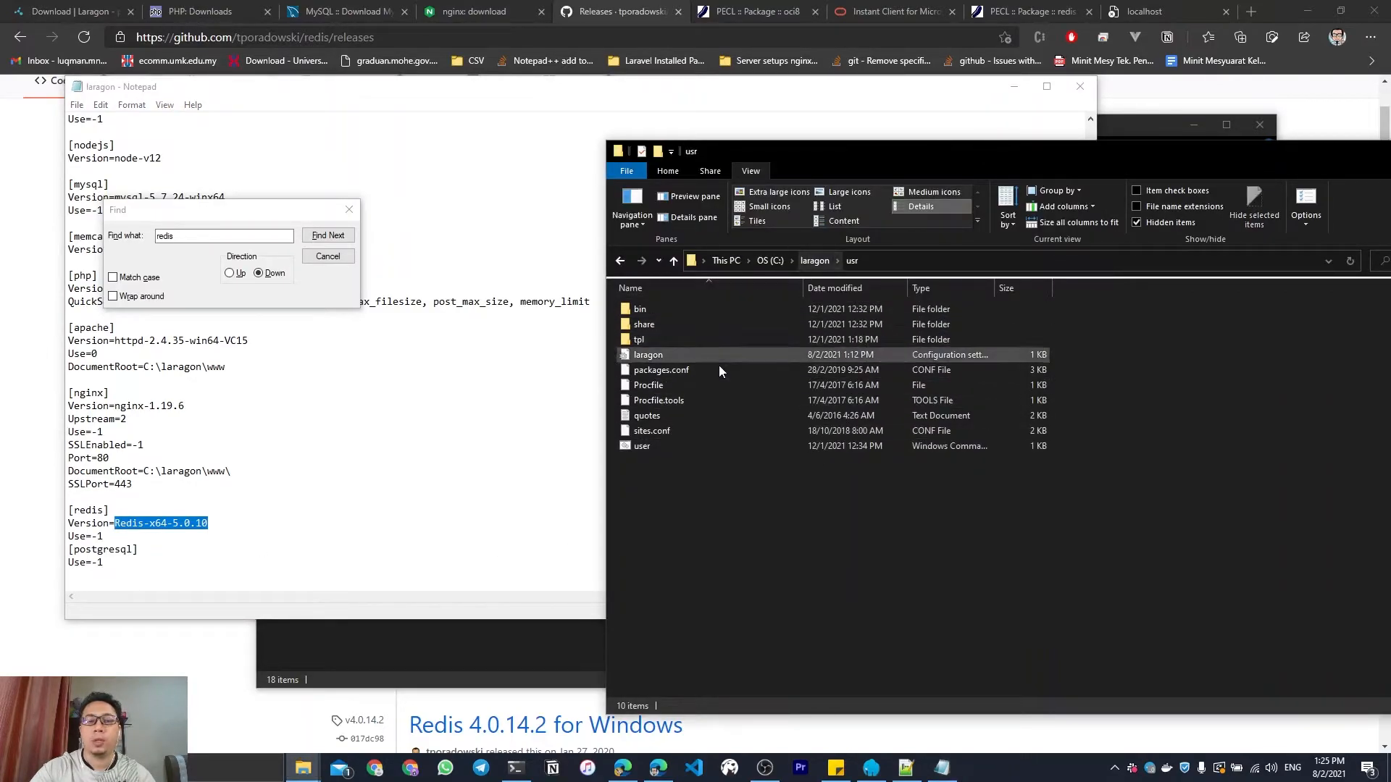
{"action": "key", "text": "alt+Tab"}
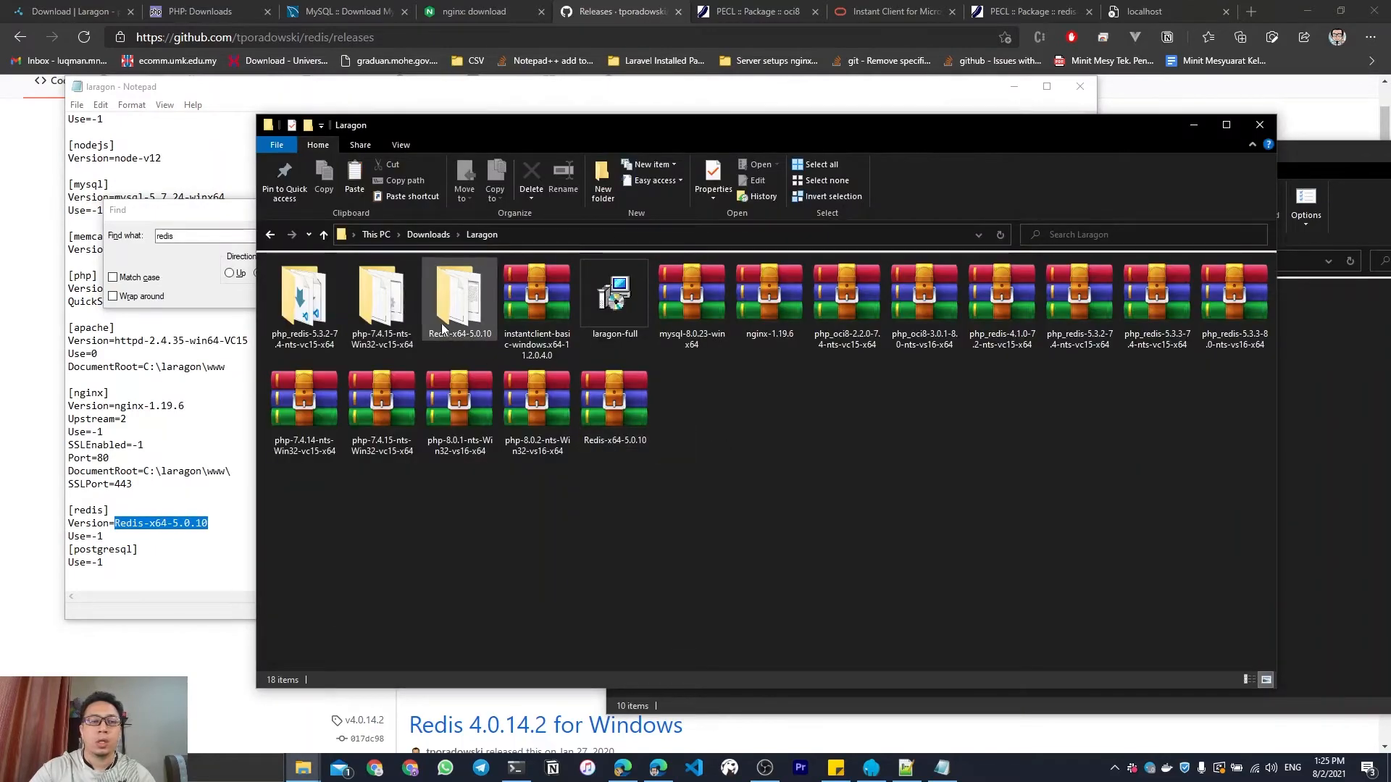
{"action": "left_click", "coordinate": [432, 329]}
{"action": "key", "text": "alt+Tab"}
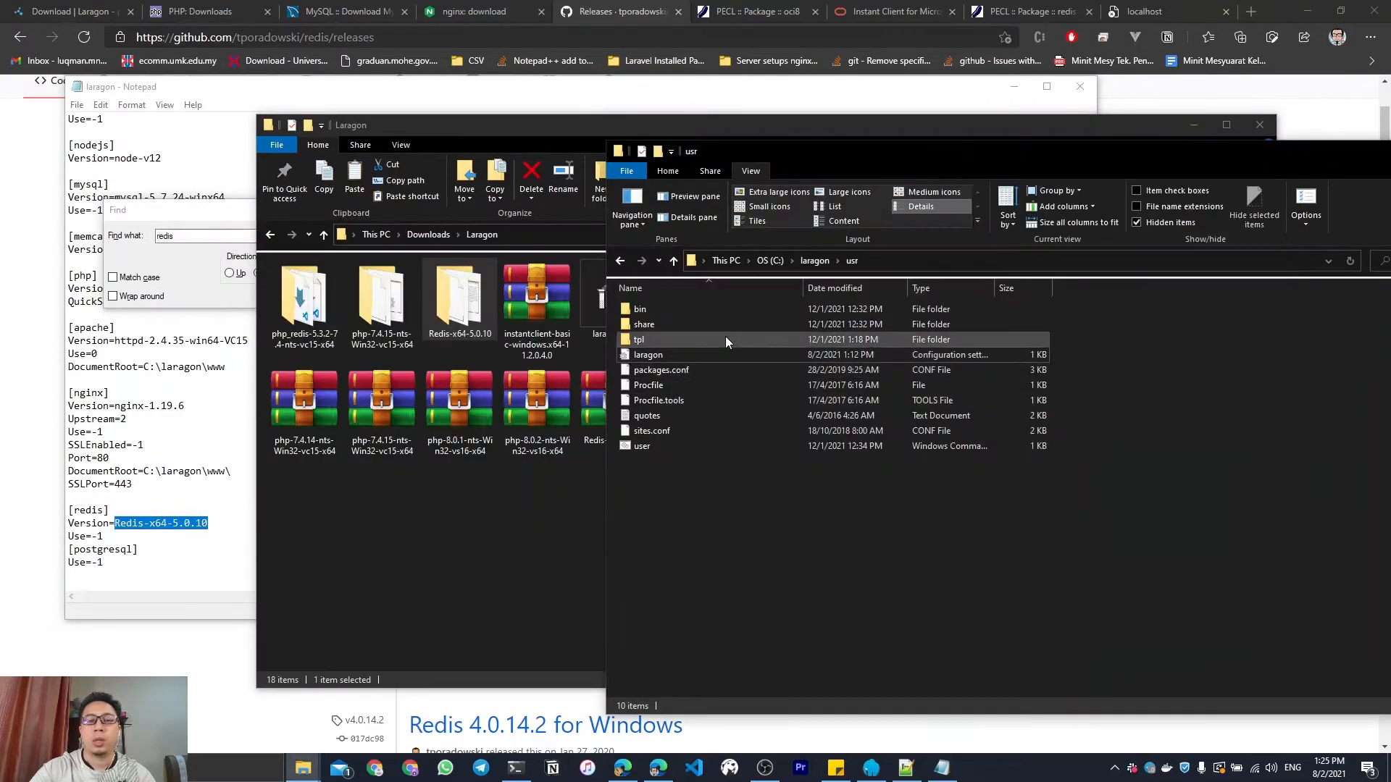
{"action": "left_click", "coordinate": [799, 261]}
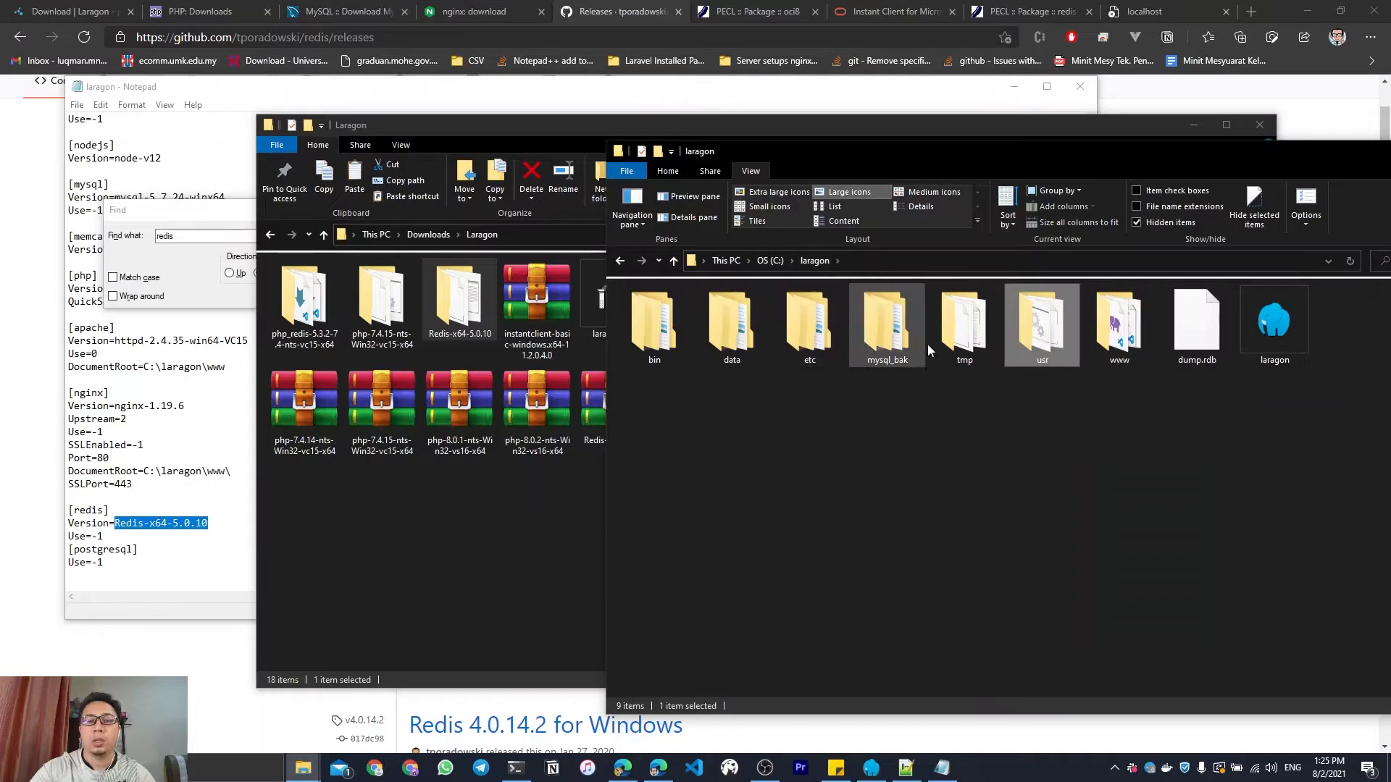
{"action": "left_click", "coordinate": [1150, 345]}
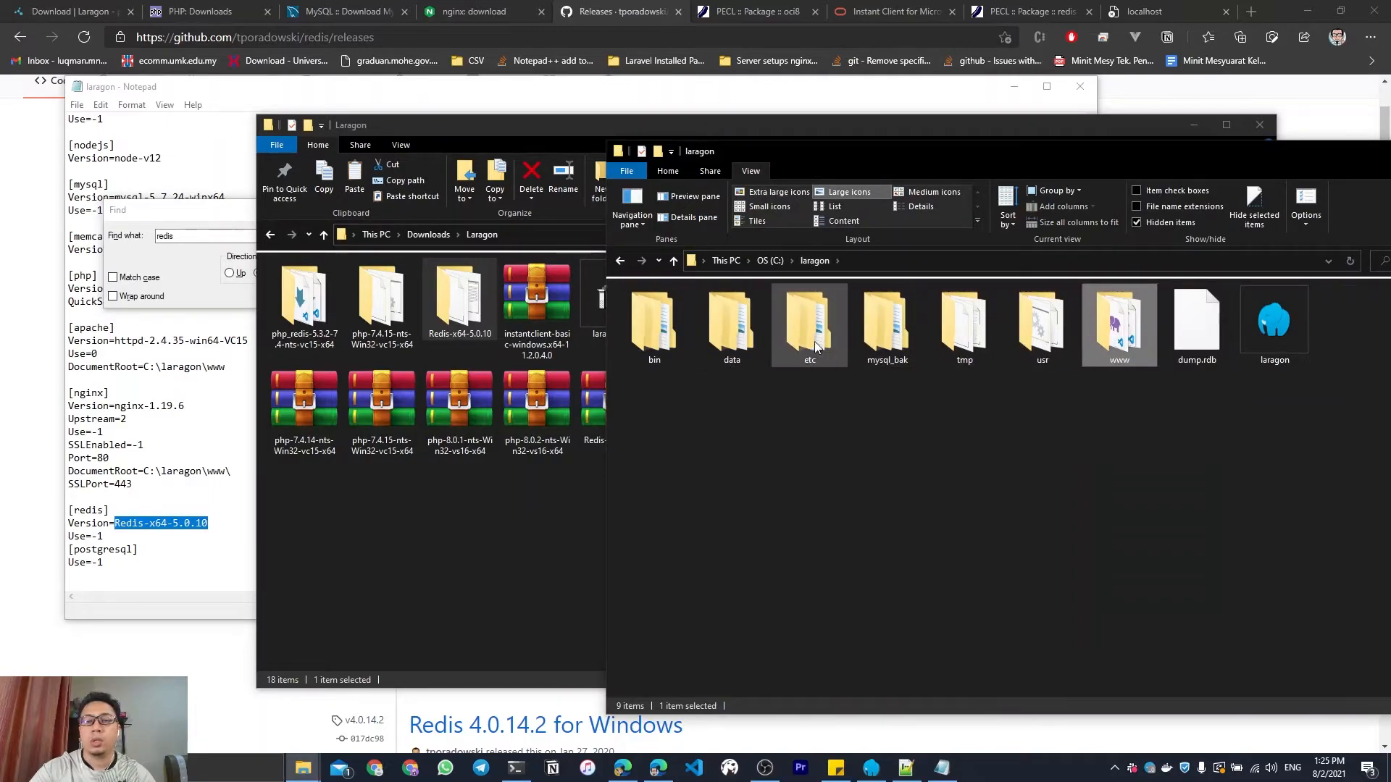
{"action": "double_click", "coordinate": [654, 326]}
{"action": "double_click", "coordinate": [652, 524]}
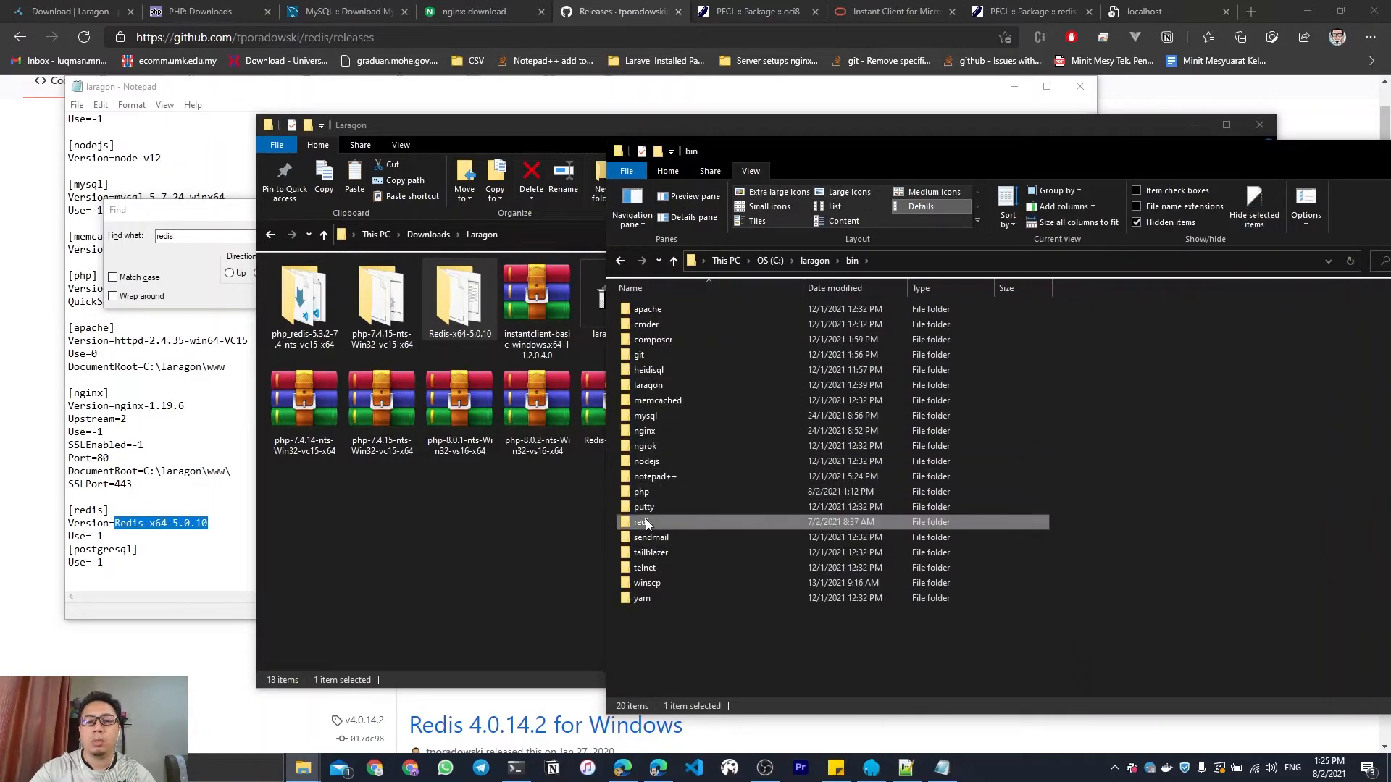
{"action": "left_click", "coordinate": [676, 326]}
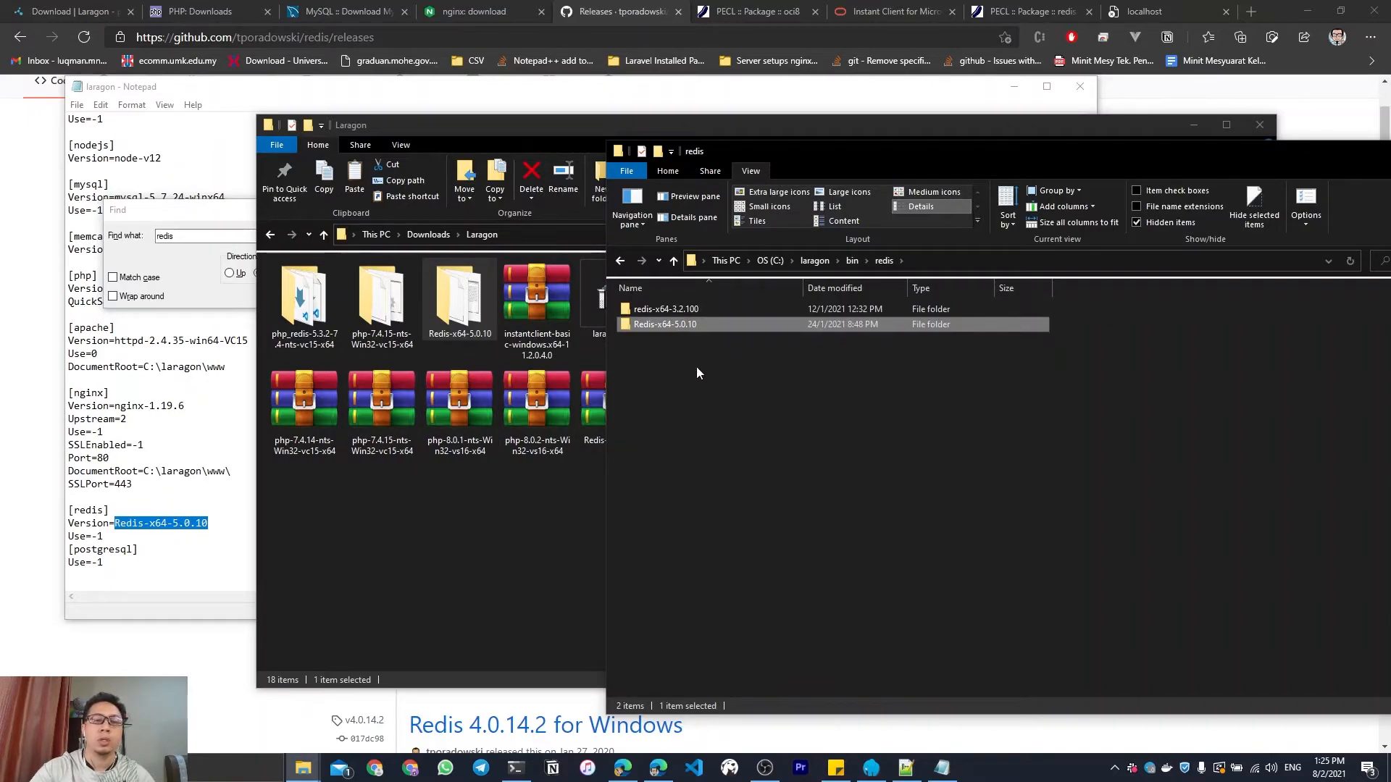
{"action": "left_click", "coordinate": [763, 397]}
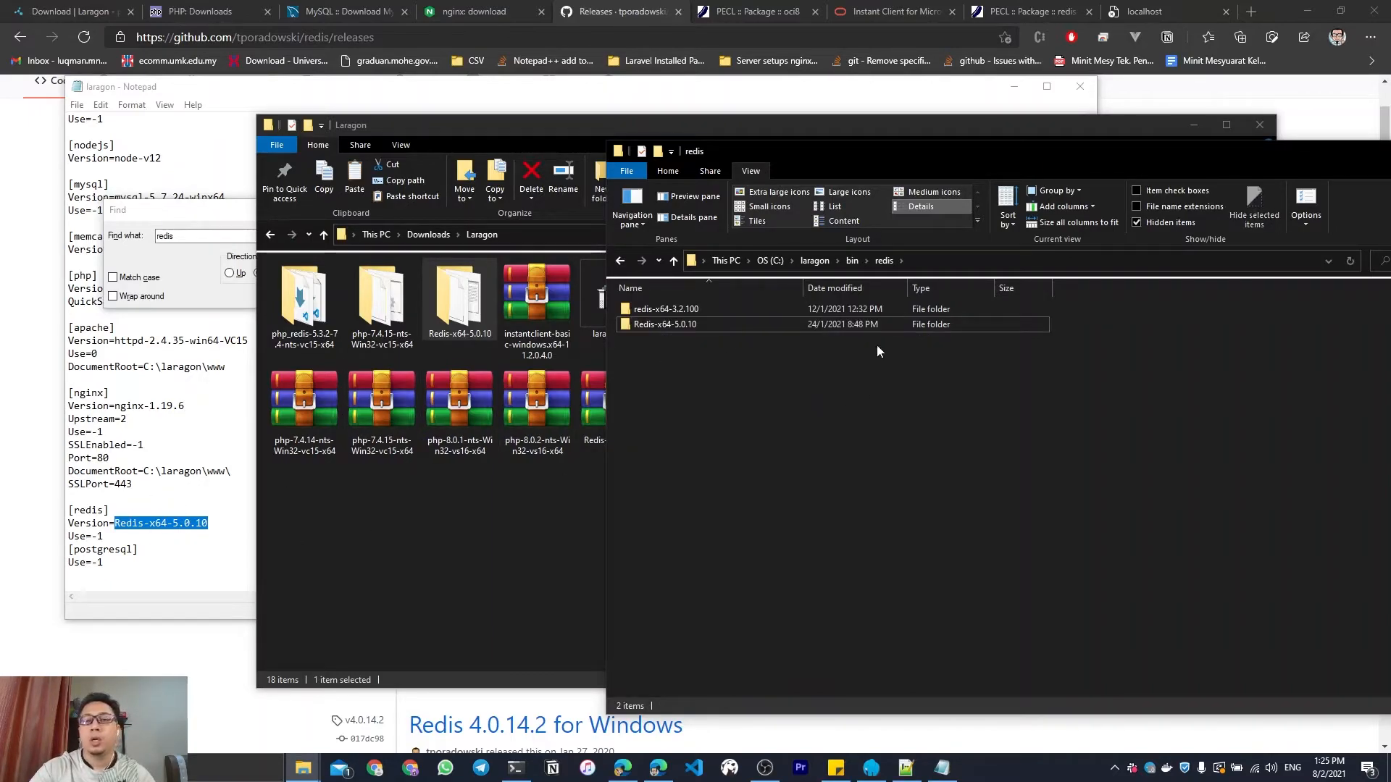
Open the laragon Windows command script from C:\laragon\bin\laragon in Visual Studio Code.
{"action": "left_click", "coordinate": [850, 260]}
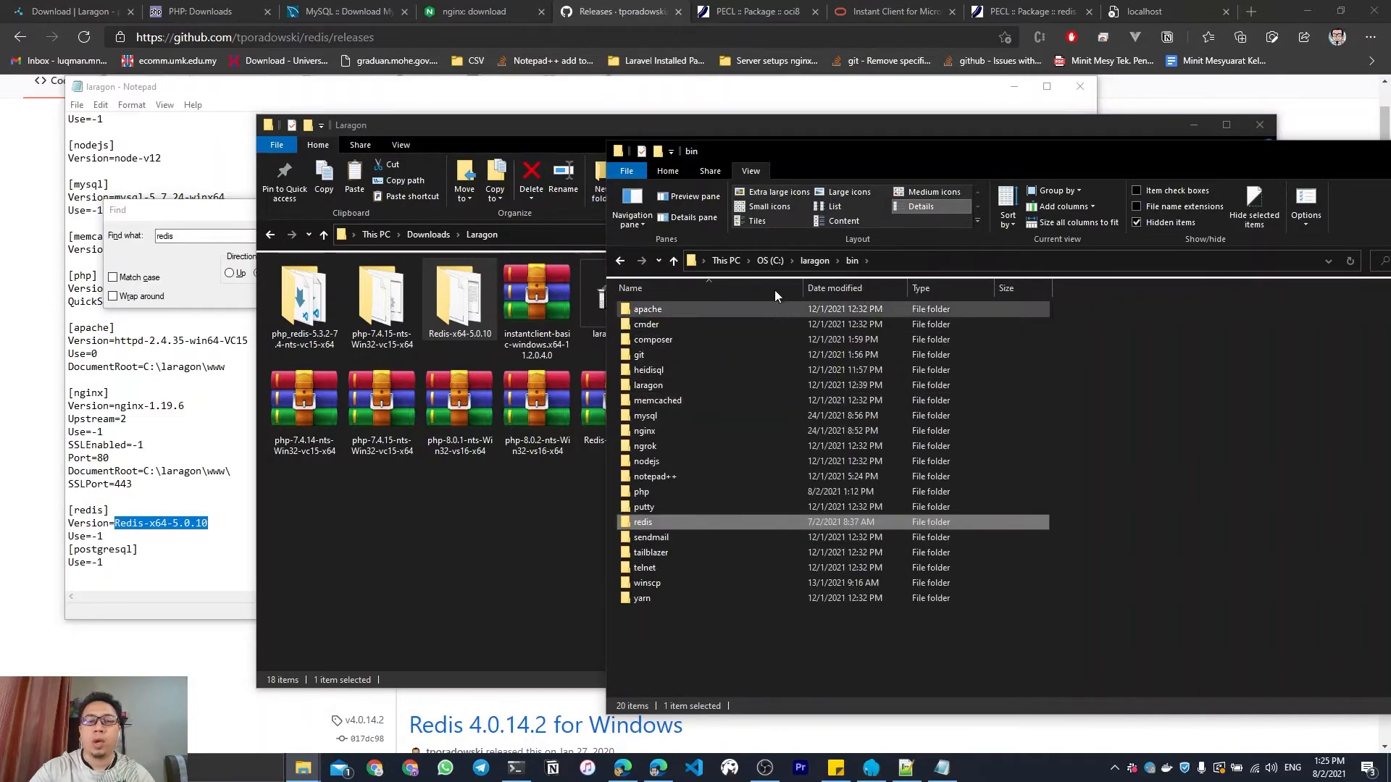
{"action": "left_click", "coordinate": [815, 260]}
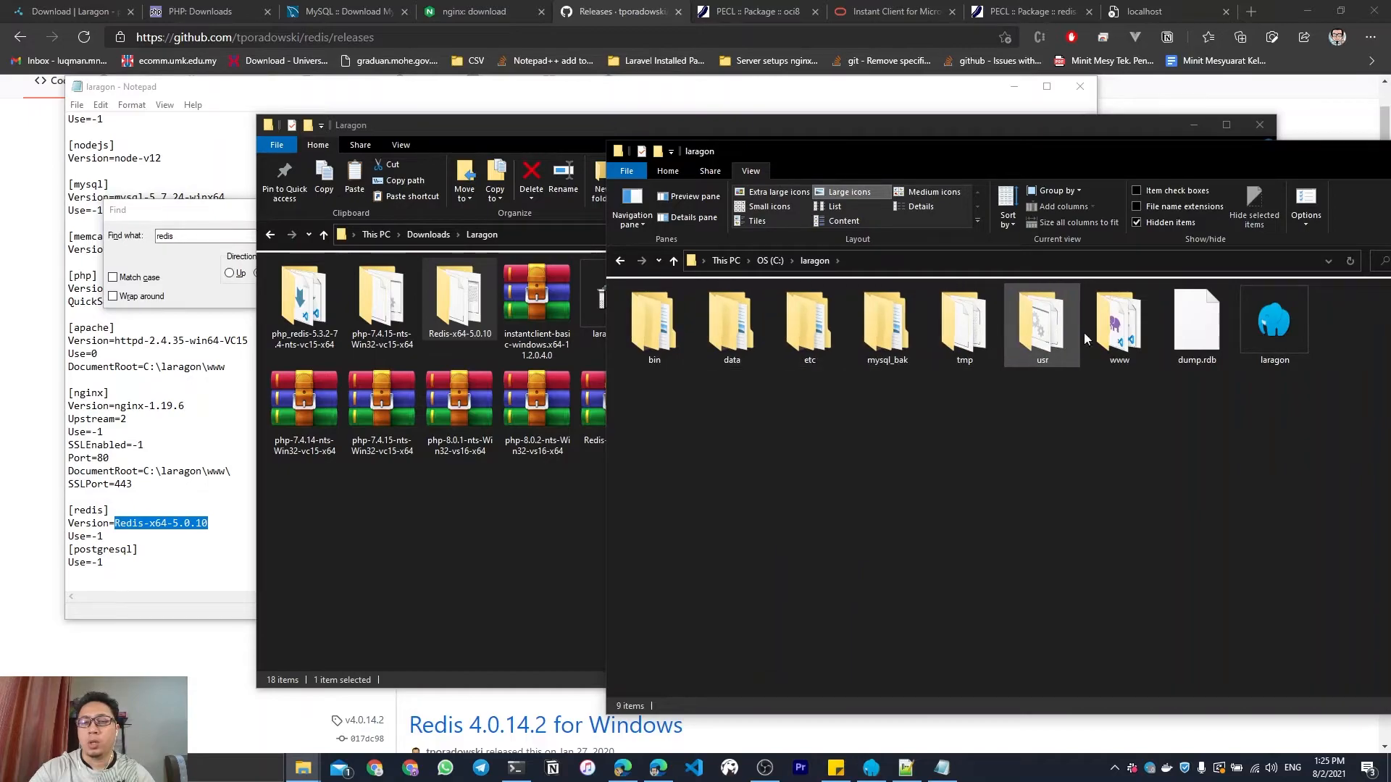
{"action": "double_click", "coordinate": [654, 326]}
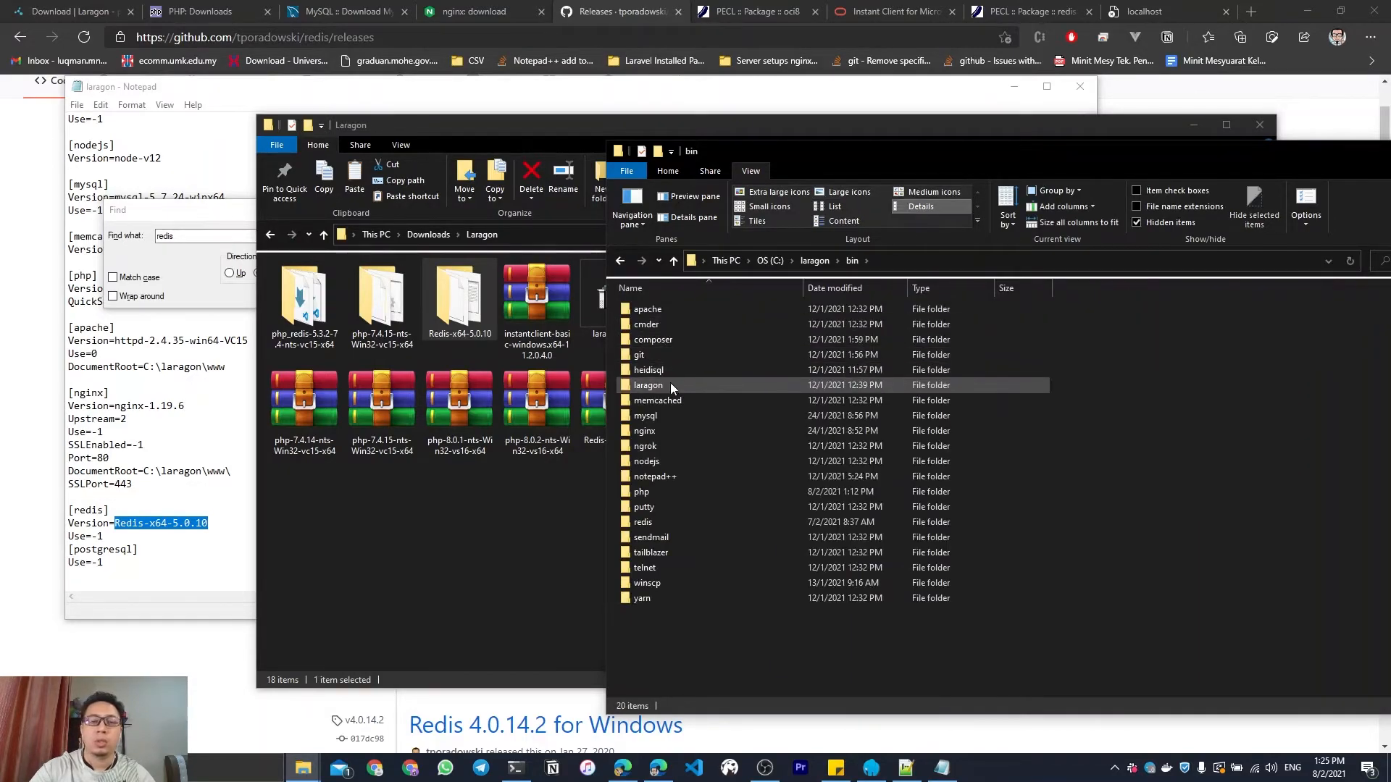
{"action": "double_click", "coordinate": [671, 385]}
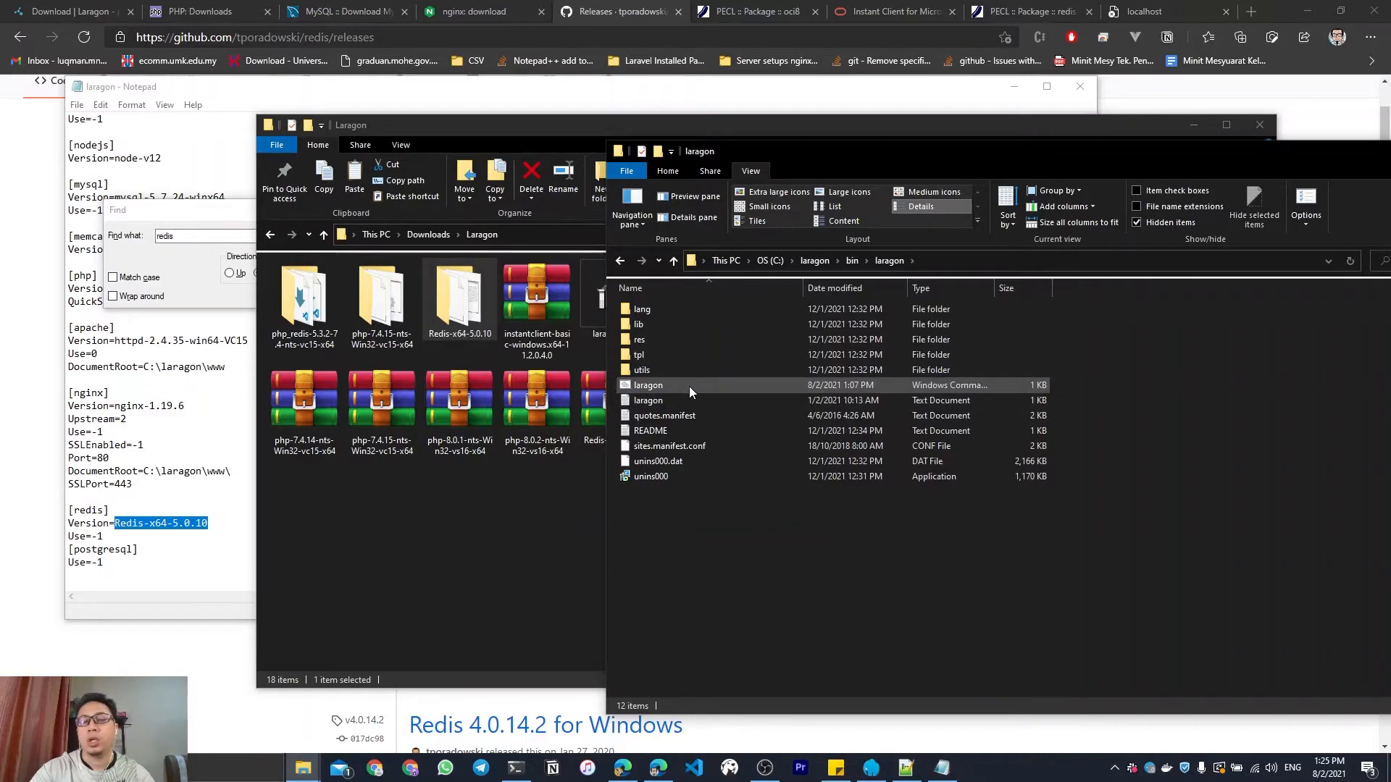
{"action": "right_click", "coordinate": [689, 385]}
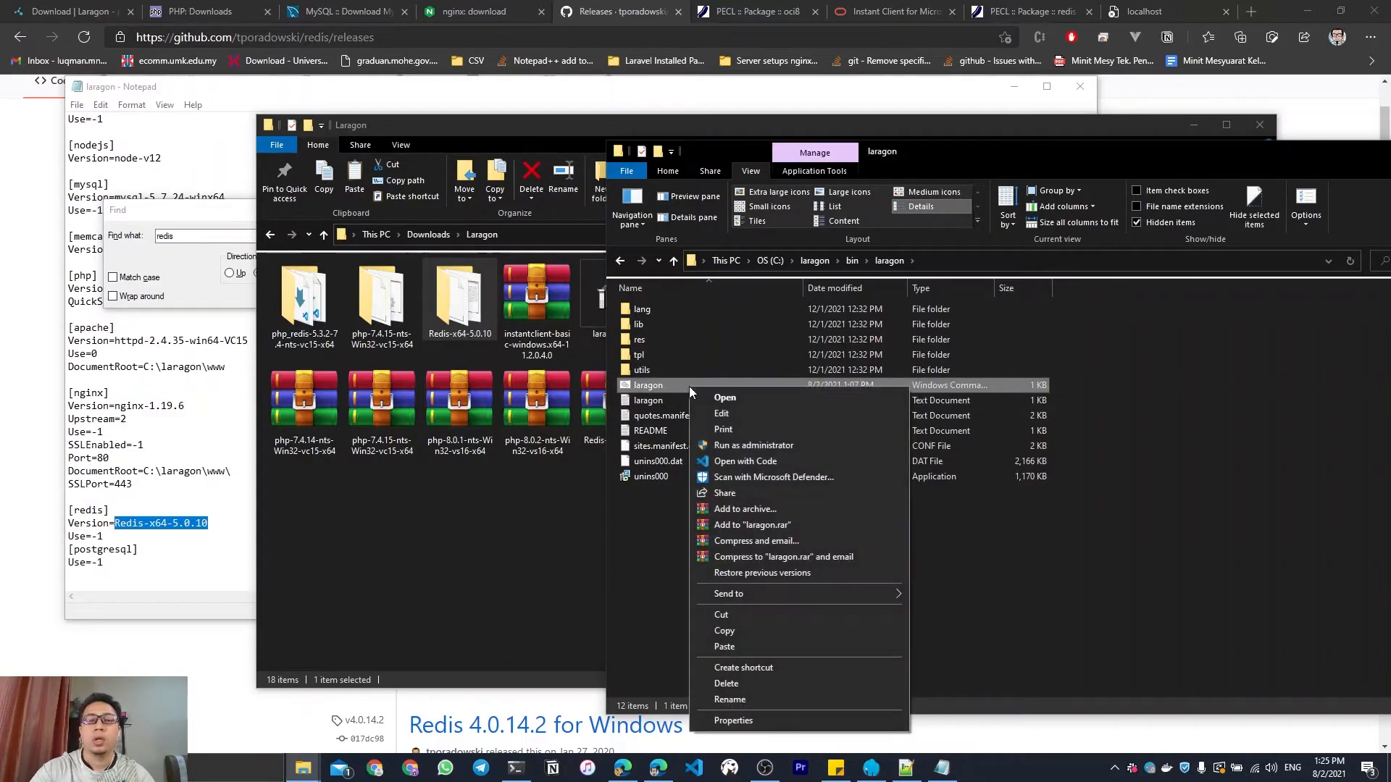
{"action": "left_click", "coordinate": [728, 461]}
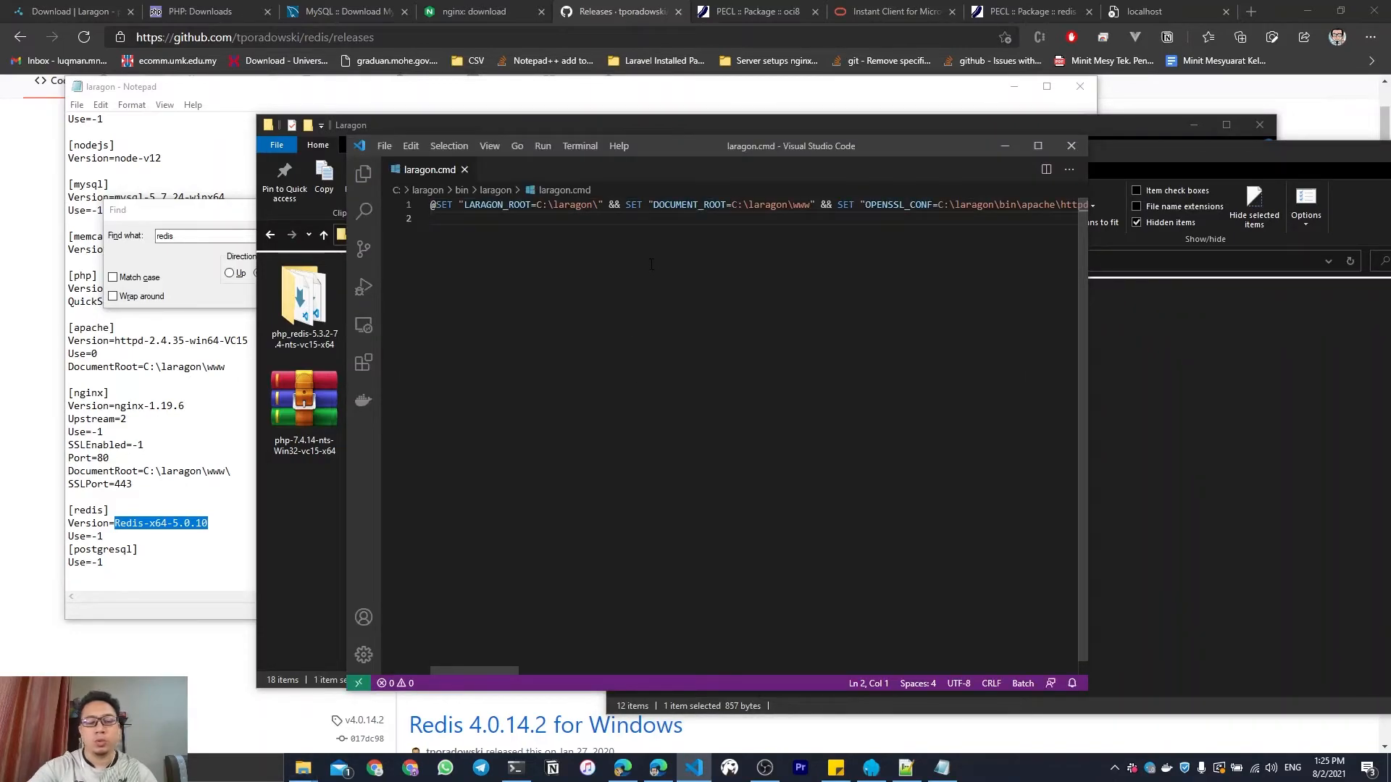
Find "redis" in laragon.cmd and highlight the path C:\laragon\bin\redis\Redis-x64-5.0.10.
{"action": "key", "text": "ctrl+f"}
{"action": "type", "text": "redis"}
{"action": "key", "text": "Return"}
{"action": "left_click", "coordinate": [1056, 210]}
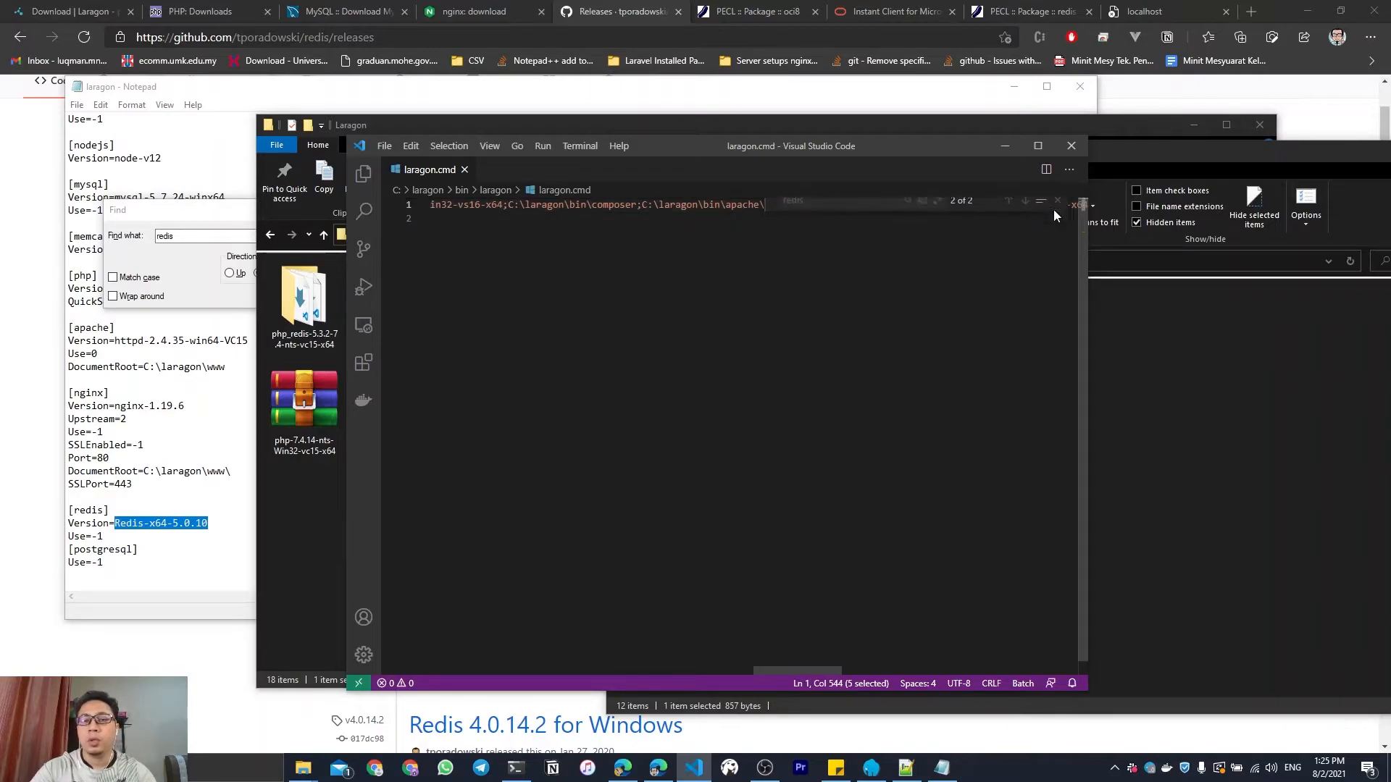
{"action": "left_click_drag", "start_coordinate": [770, 672], "coordinate": [797, 670]}
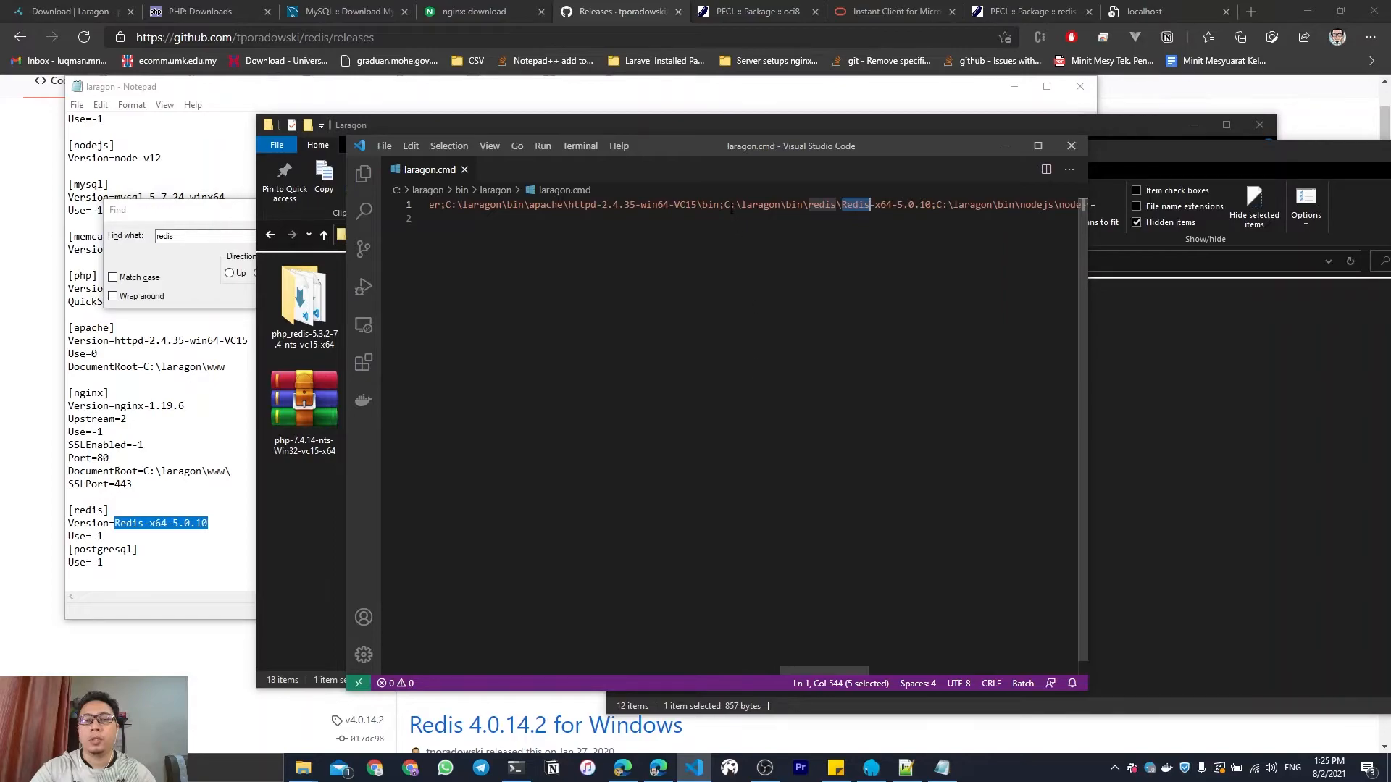
{"action": "left_click_drag", "start_coordinate": [725, 205], "coordinate": [928, 205]}
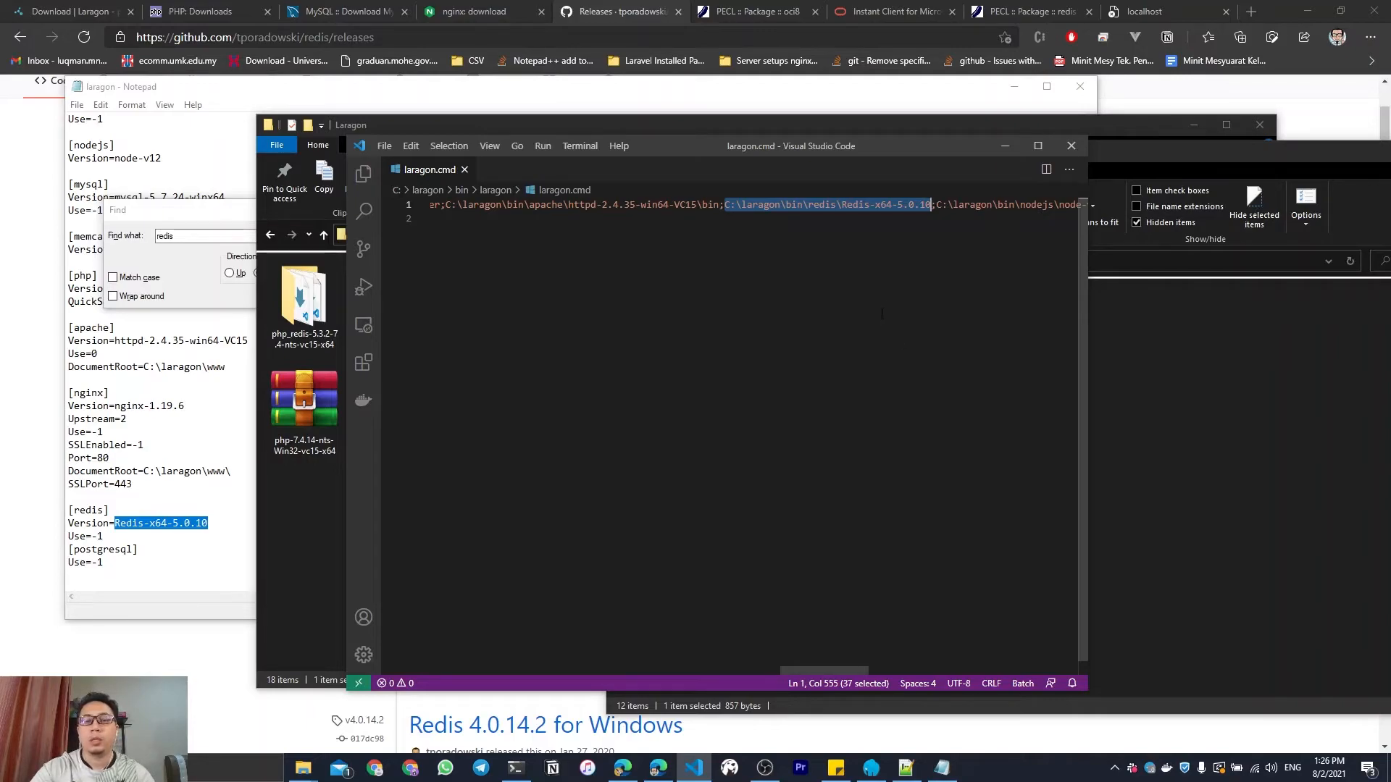
Open the Redis-x64-5.0.10 folder in C:\laragon\bin\redis and compare its full path with the one in laragon.cmd.
{"action": "left_click", "coordinate": [1232, 451]}
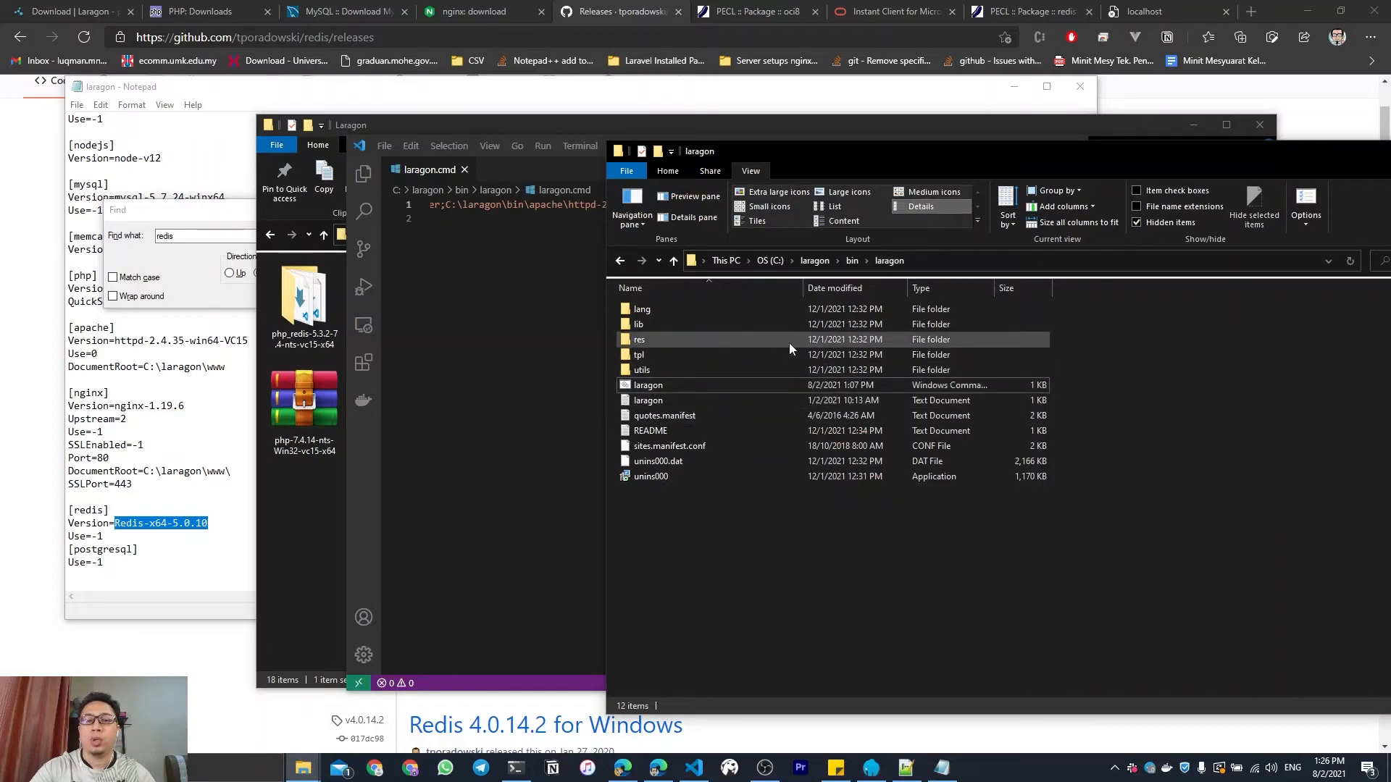
{"action": "left_click", "coordinate": [853, 262]}
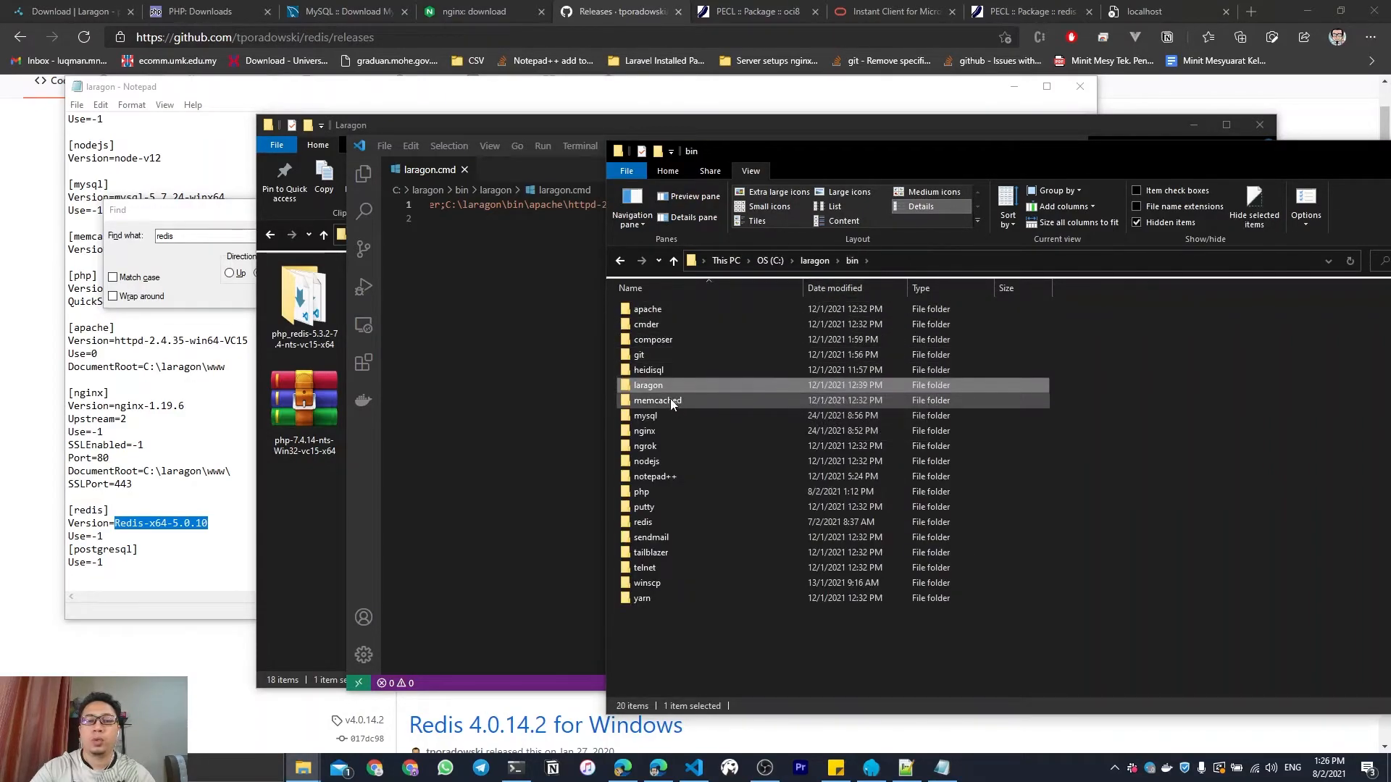
{"action": "double_click", "coordinate": [650, 526]}
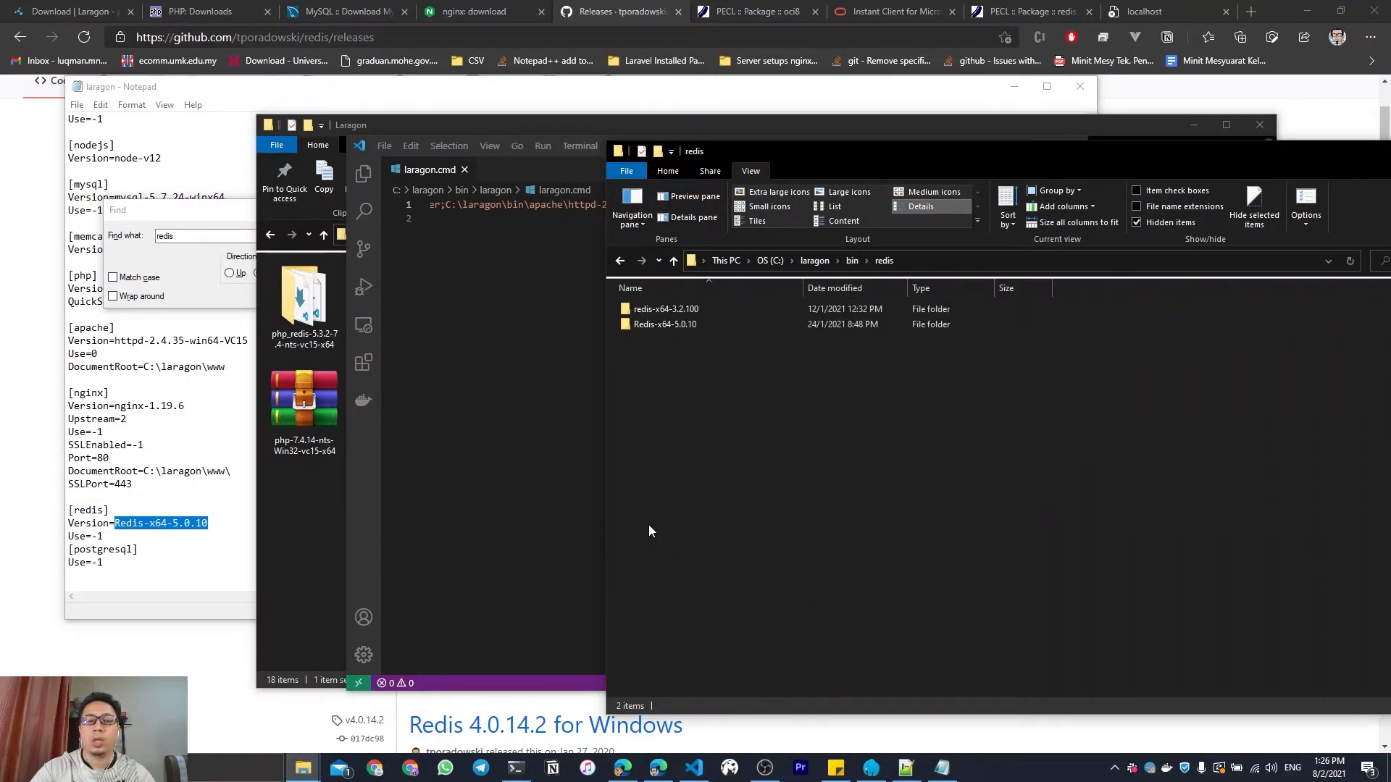
{"action": "double_click", "coordinate": [692, 326]}
{"action": "left_click", "coordinate": [1010, 263]}
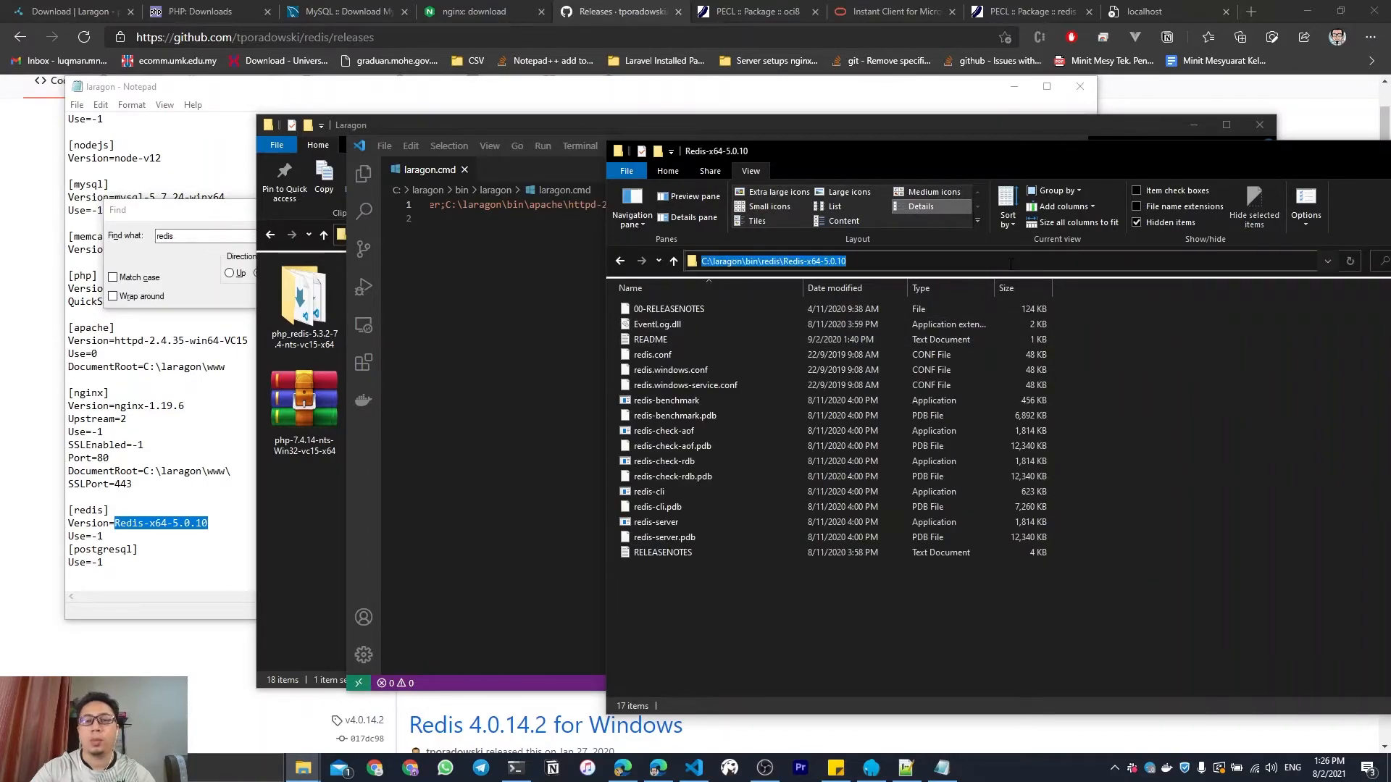
{"action": "key", "text": "alt+Tab"}
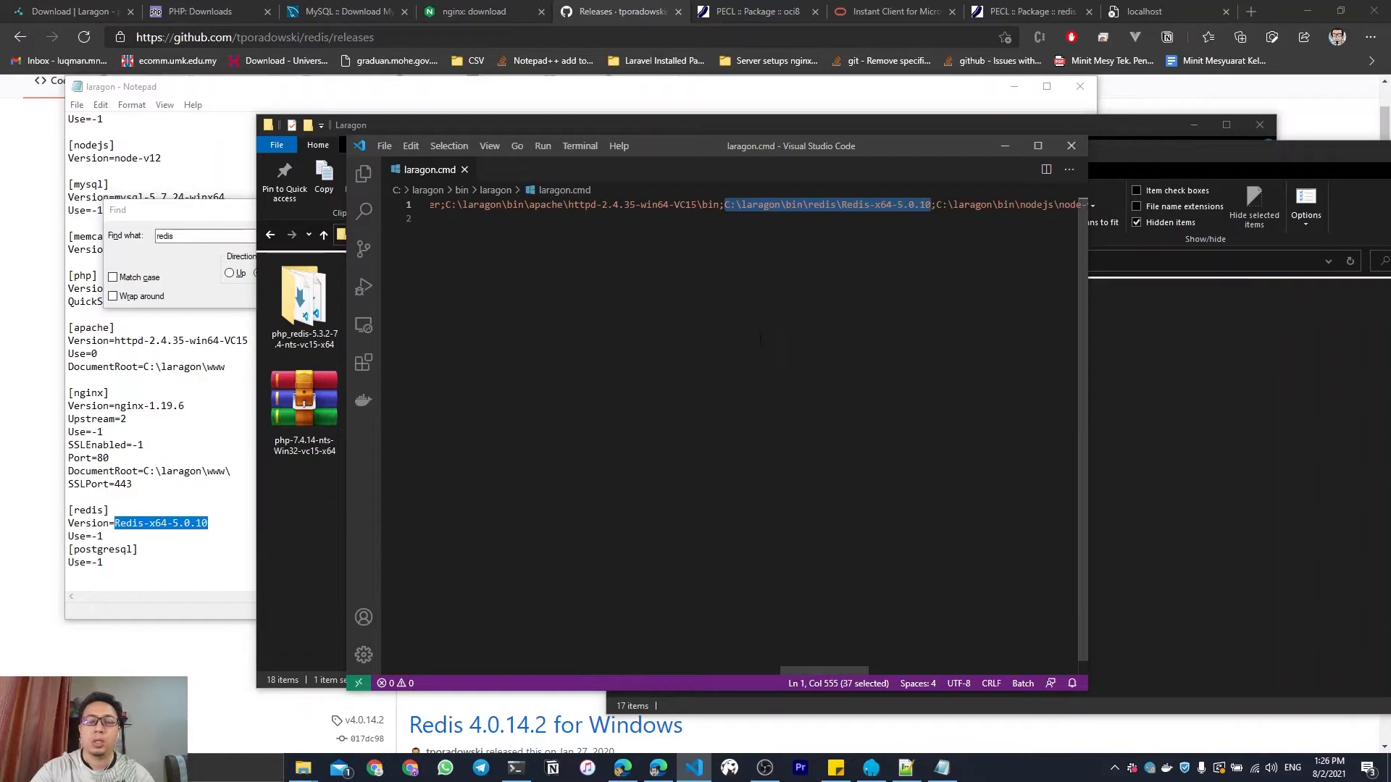
{"action": "key", "text": "alt+Tab"}
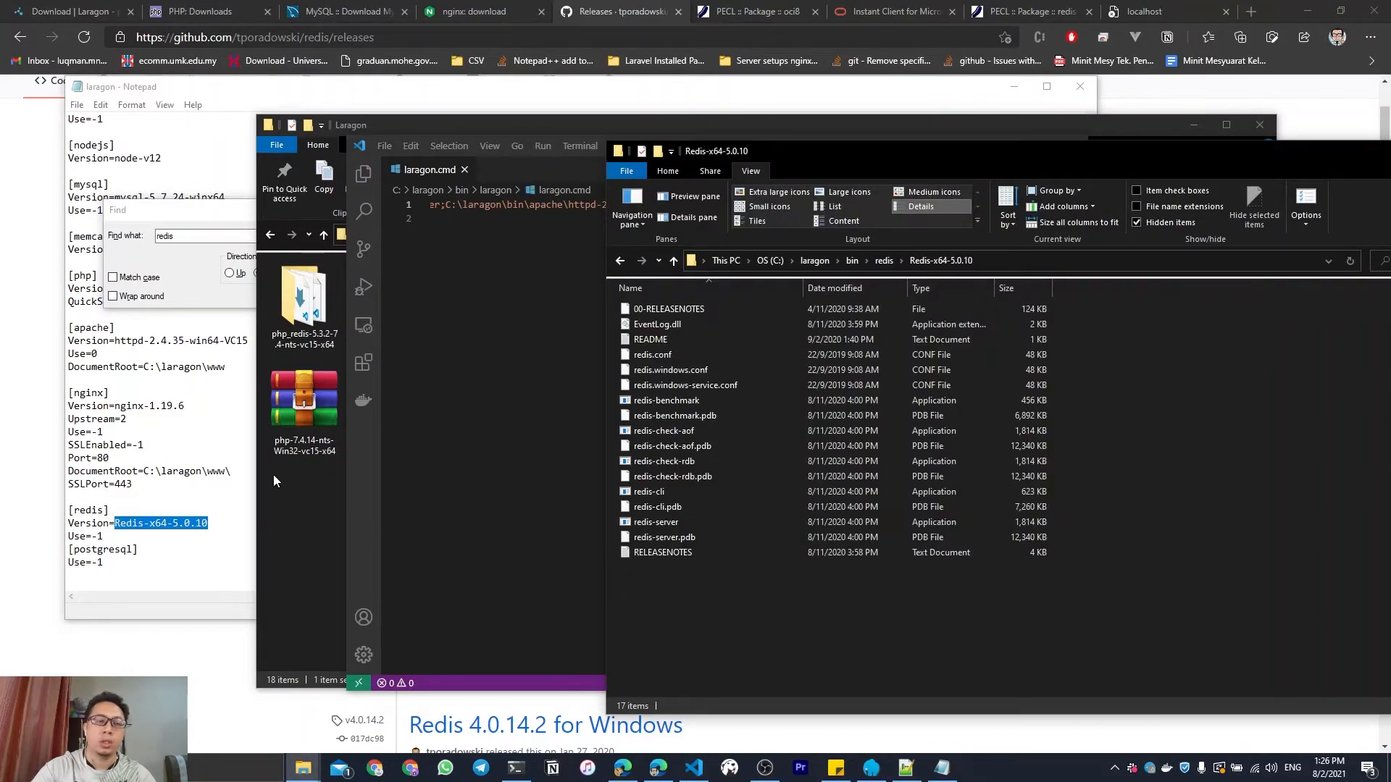
Close the laragon settings file, the Redis-x64-5.0.10 folder window and the laragon.cmd editor.
{"action": "left_click", "coordinate": [229, 421]}
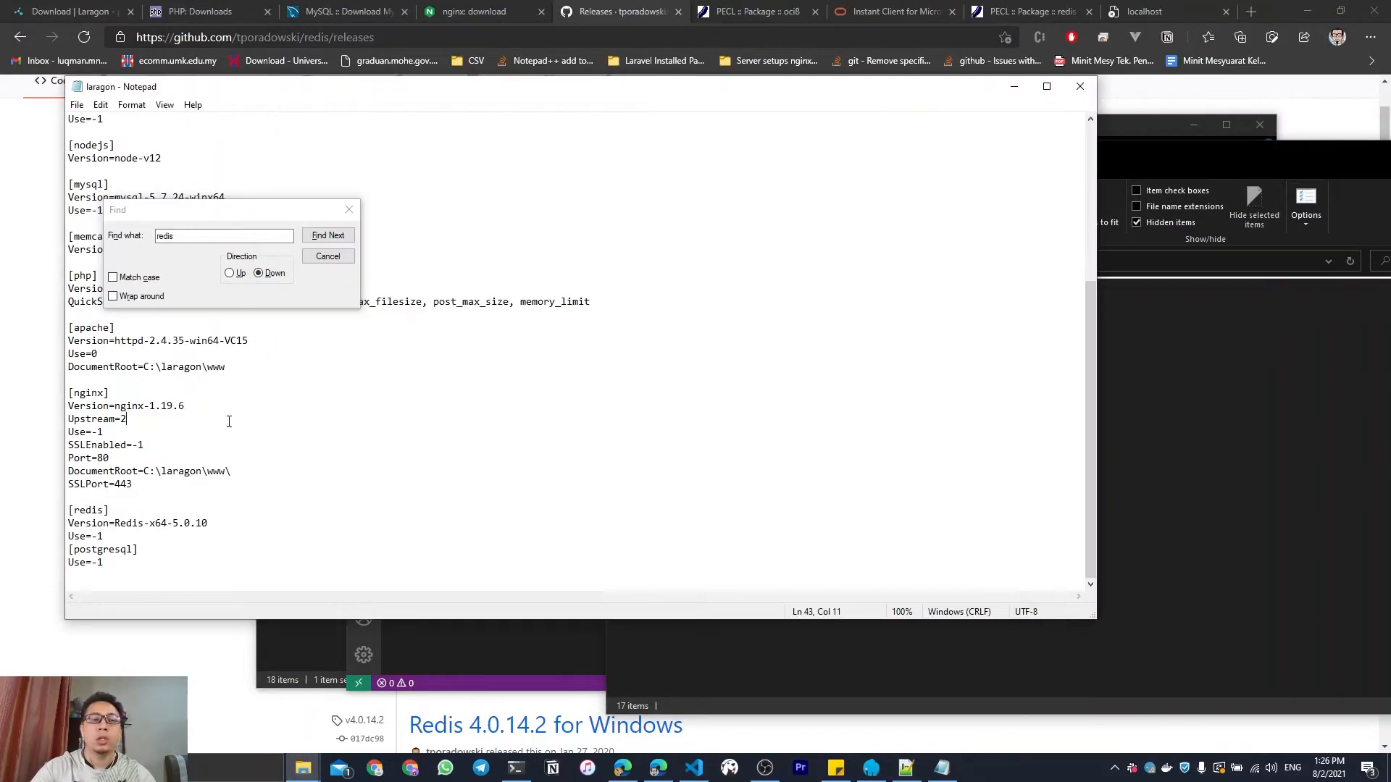
{"action": "left_click", "coordinate": [350, 210]}
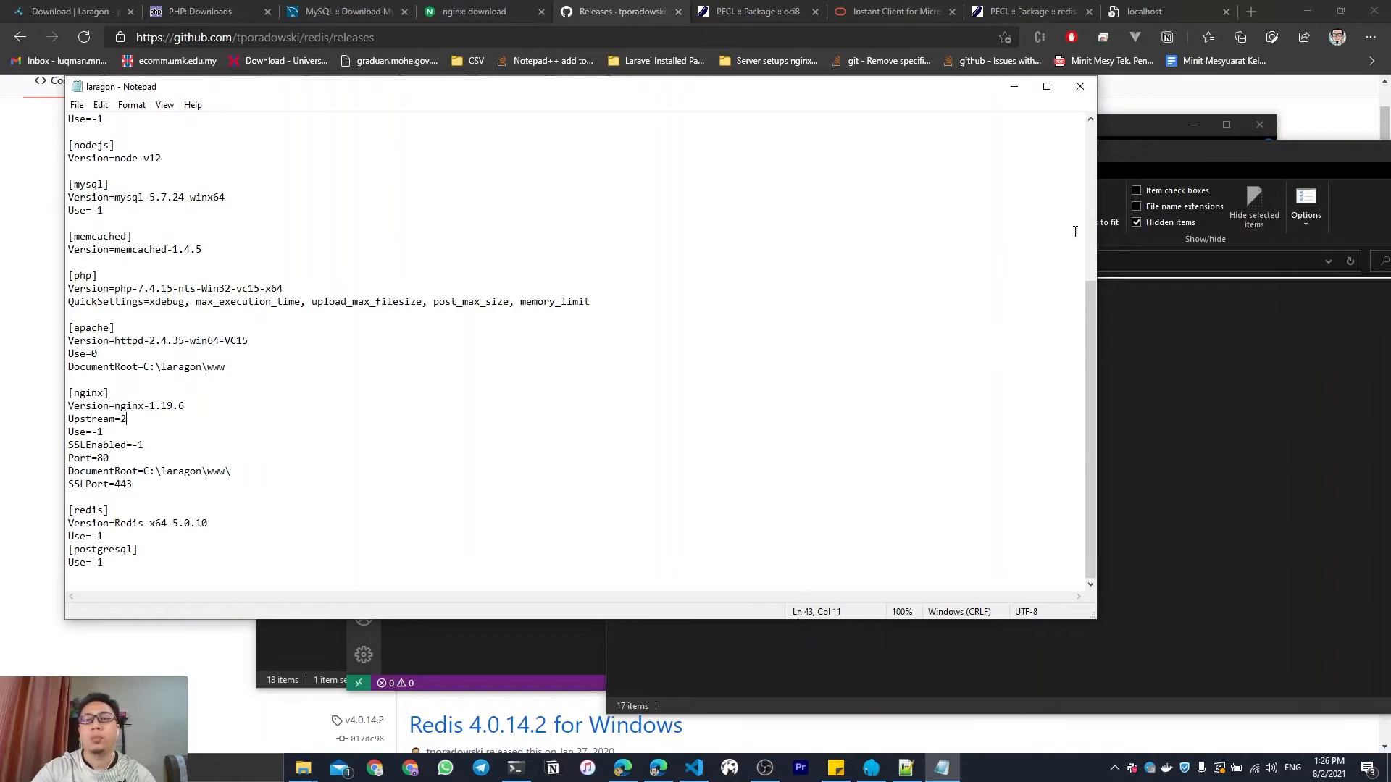
{"action": "left_click", "coordinate": [1078, 87]}
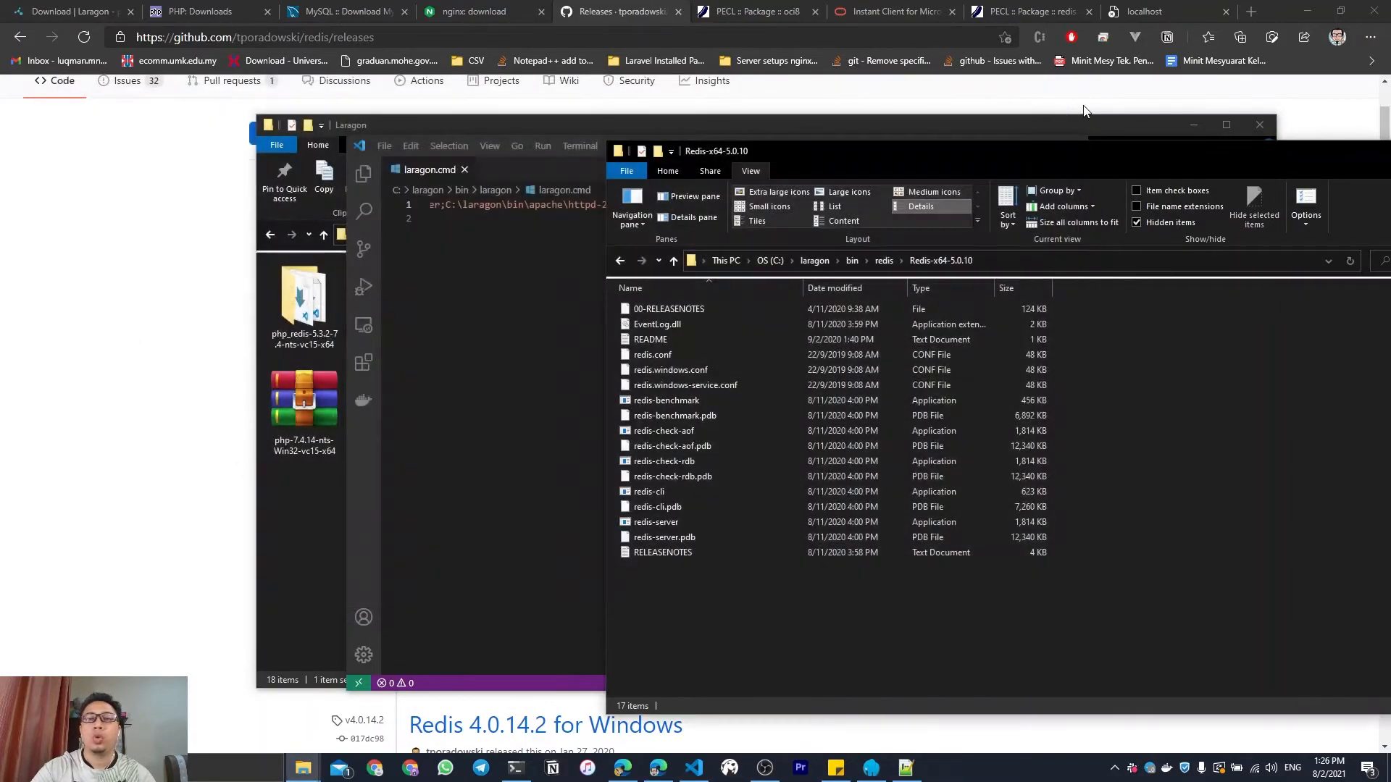
{"action": "left_click_drag", "start_coordinate": [1100, 157], "coordinate": [686, 123]}
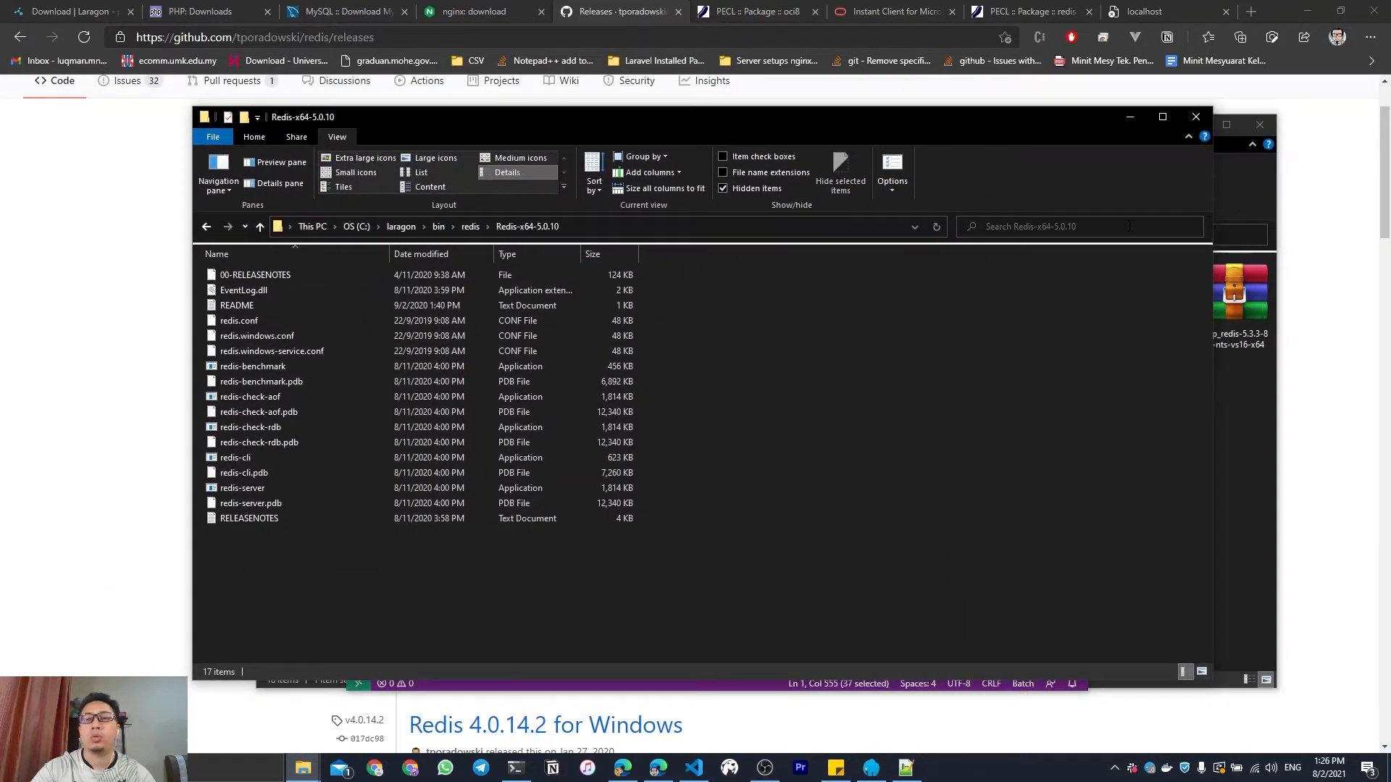
{"action": "left_click", "coordinate": [1199, 119]}
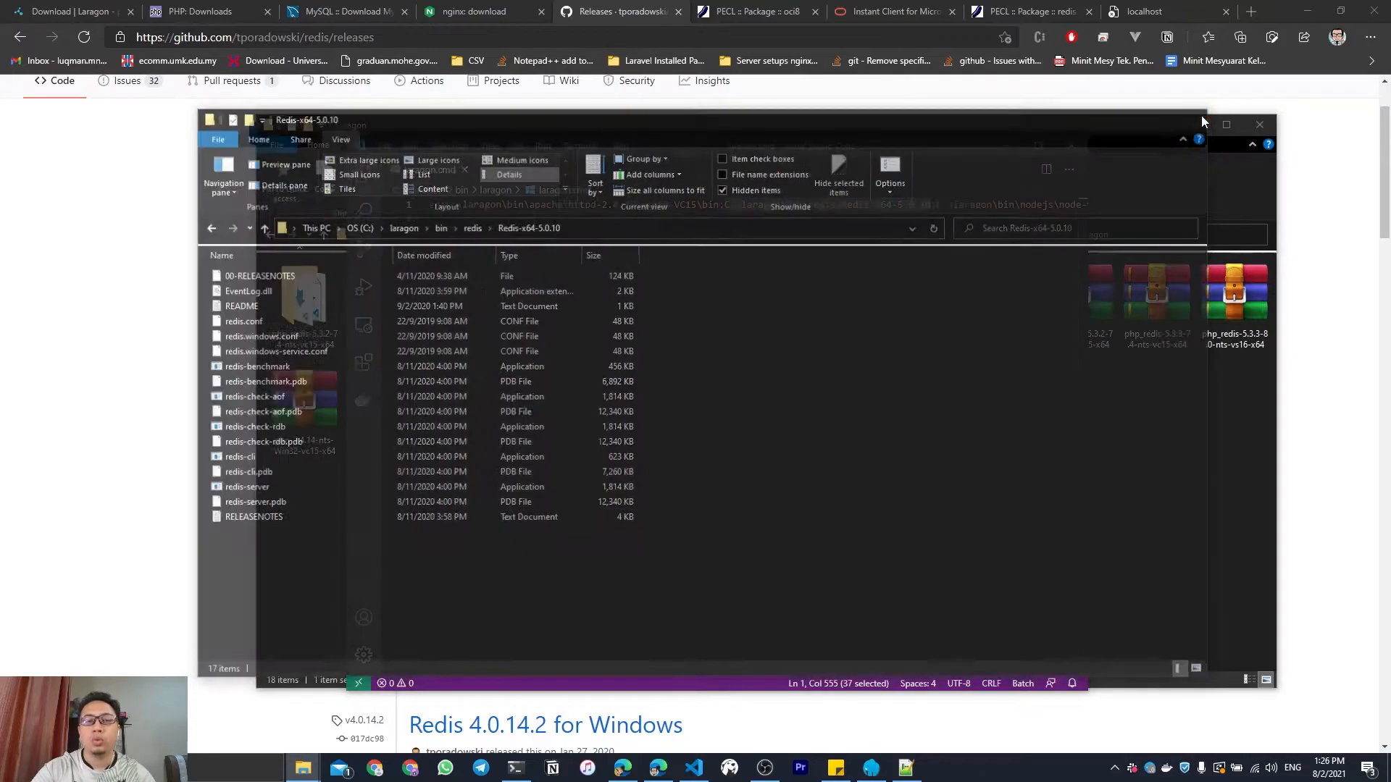
{"action": "key", "text": "Down"}
{"action": "left_click", "coordinate": [1071, 145]}
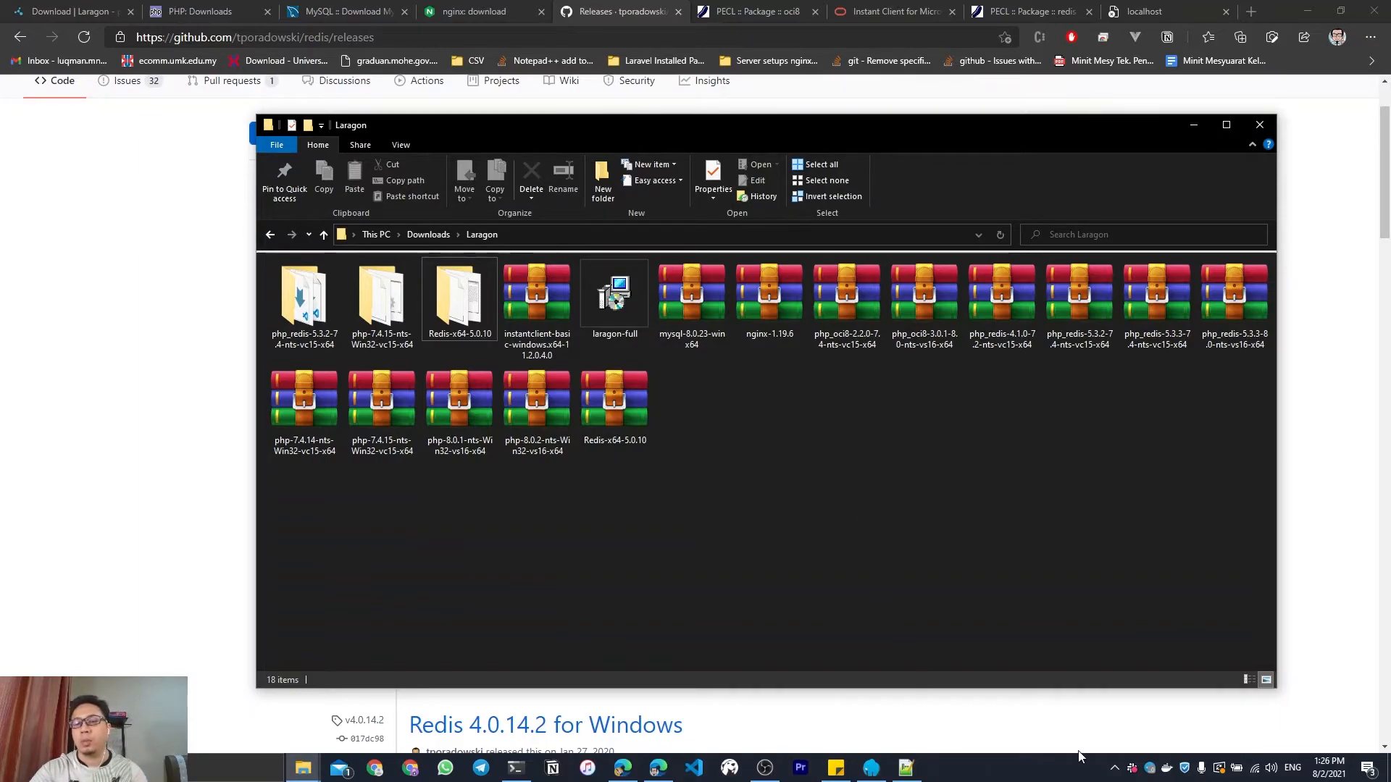
{"action": "left_click", "coordinate": [1115, 768]}
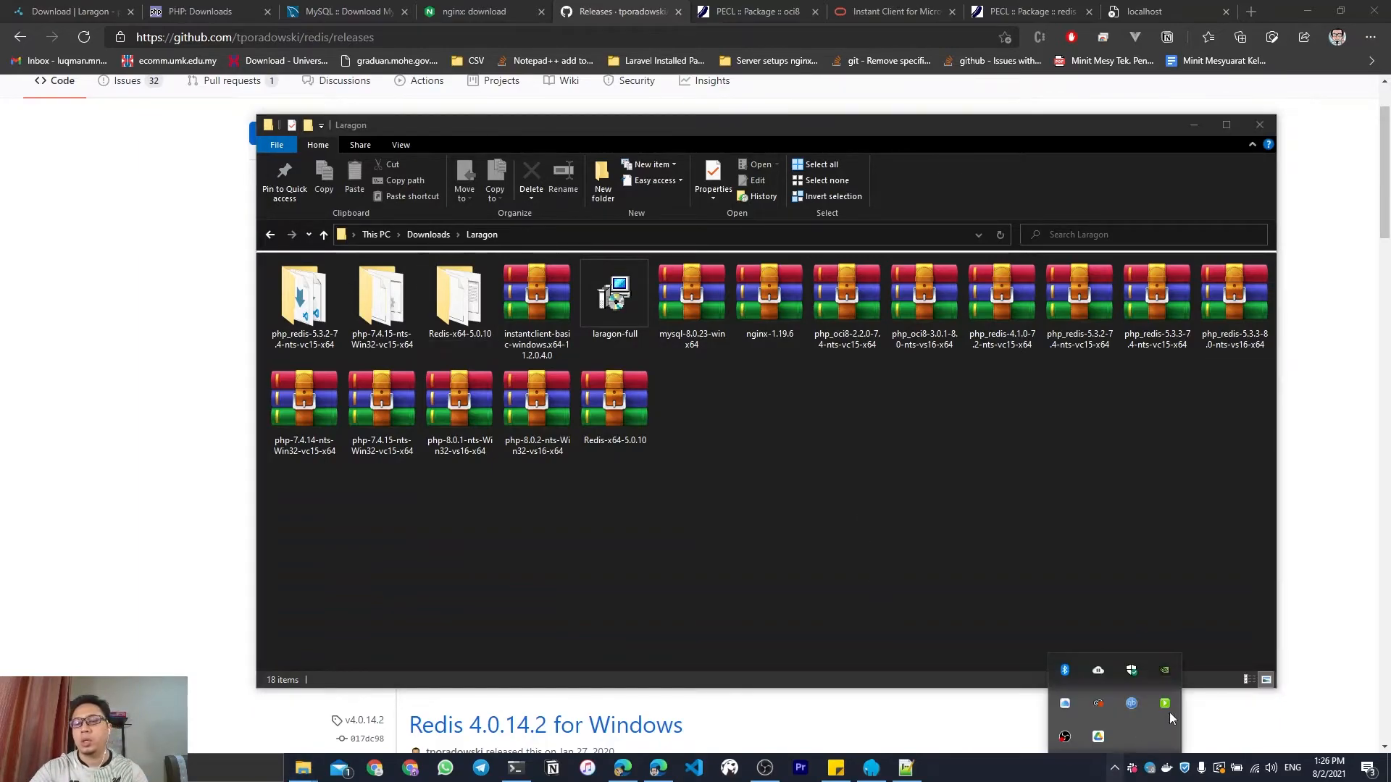
{"action": "left_click", "coordinate": [884, 483]}
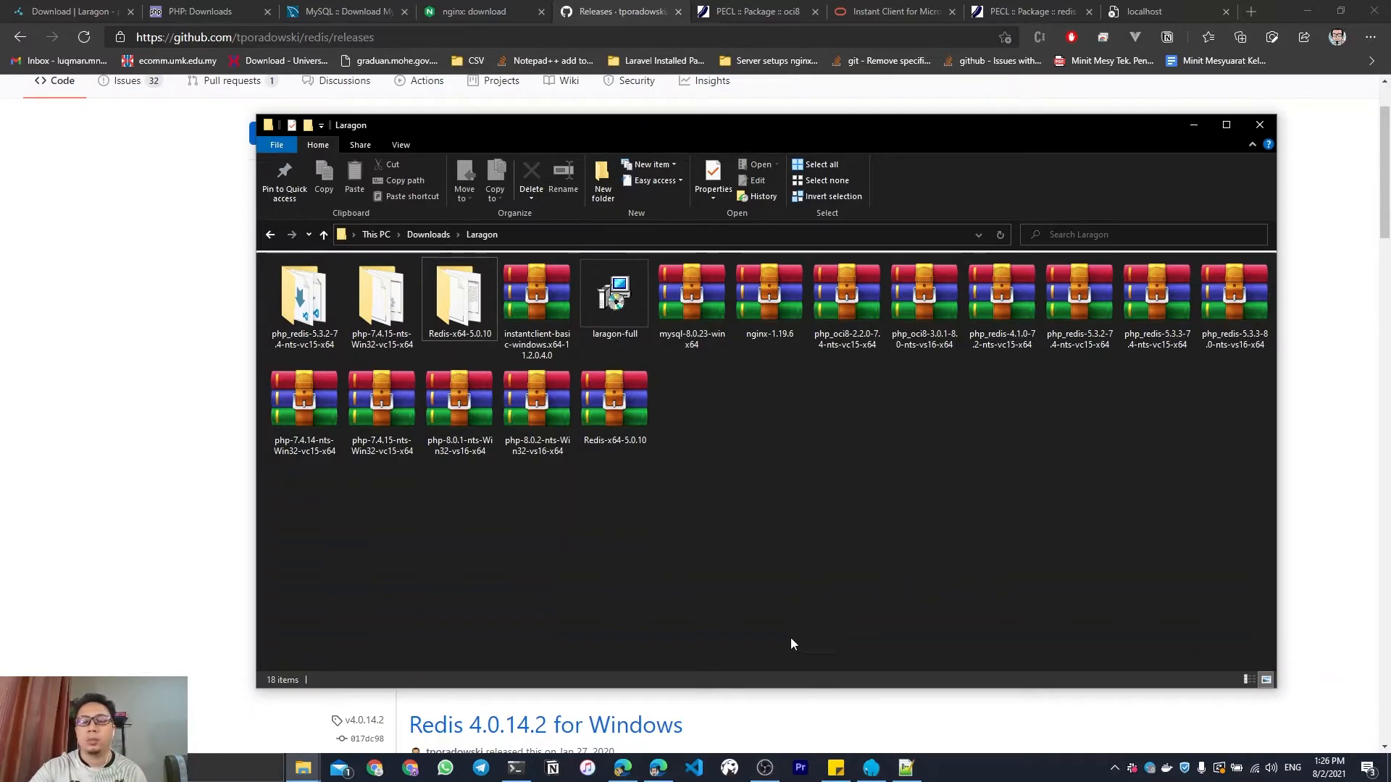
Switch to the Windows PowerShell terminal and check the installed Git version with git --version.
{"action": "left_click", "coordinate": [515, 767]}
{"action": "type", "text": "git --version"}
{"action": "key", "text": "Return"}
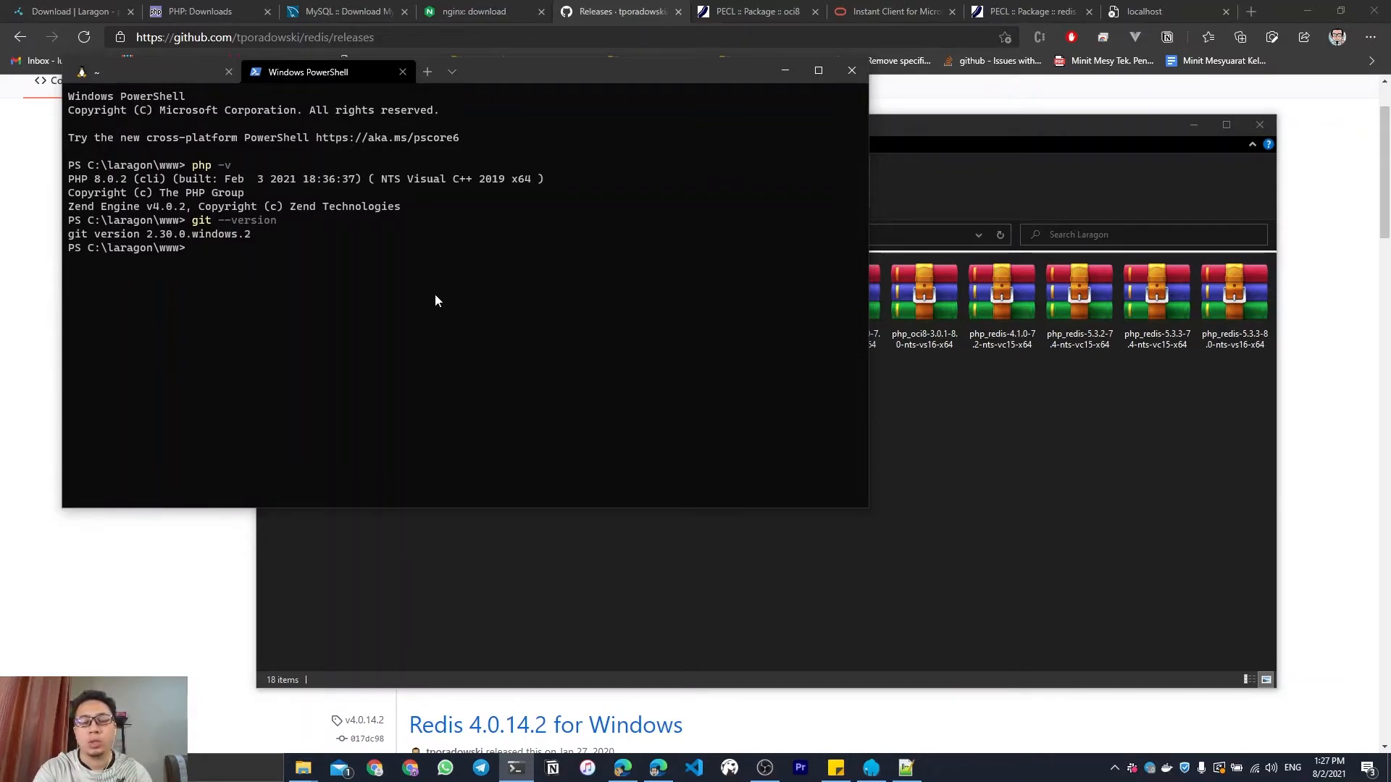
Run git update in the PowerShell terminal, and check the installed npm version with npm -v.
{"action": "type", "text": "git "}
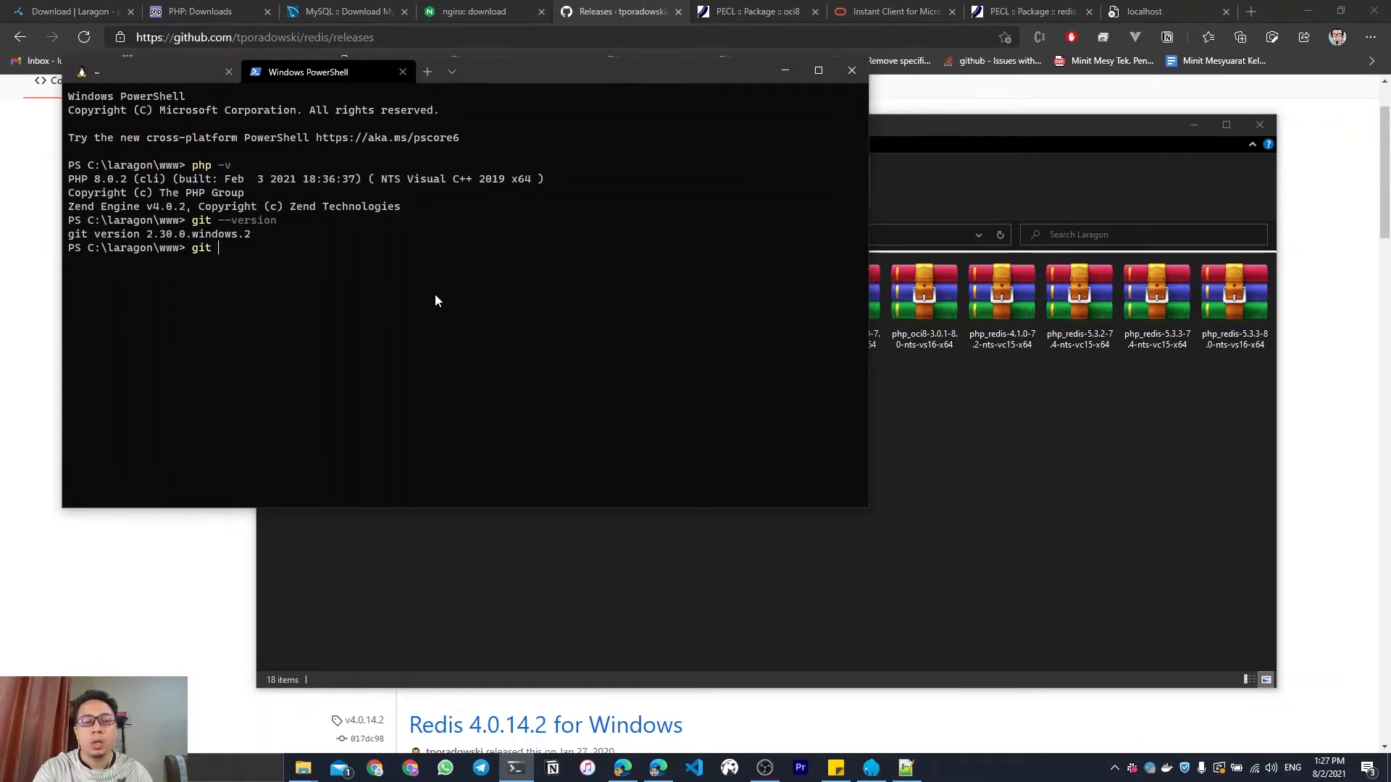
{"action": "type", "text": "update"}
{"action": "key", "text": "Return"}
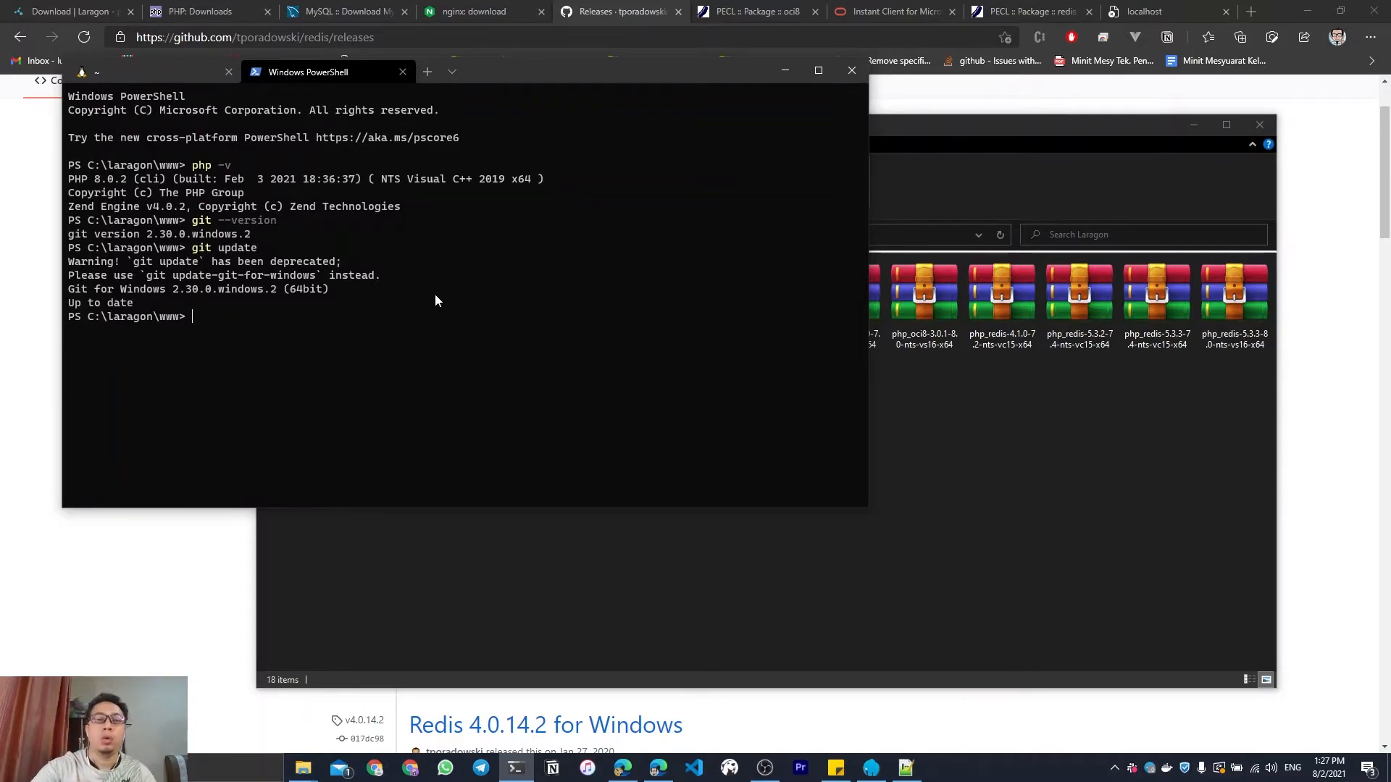
{"action": "type", "text": "n"}
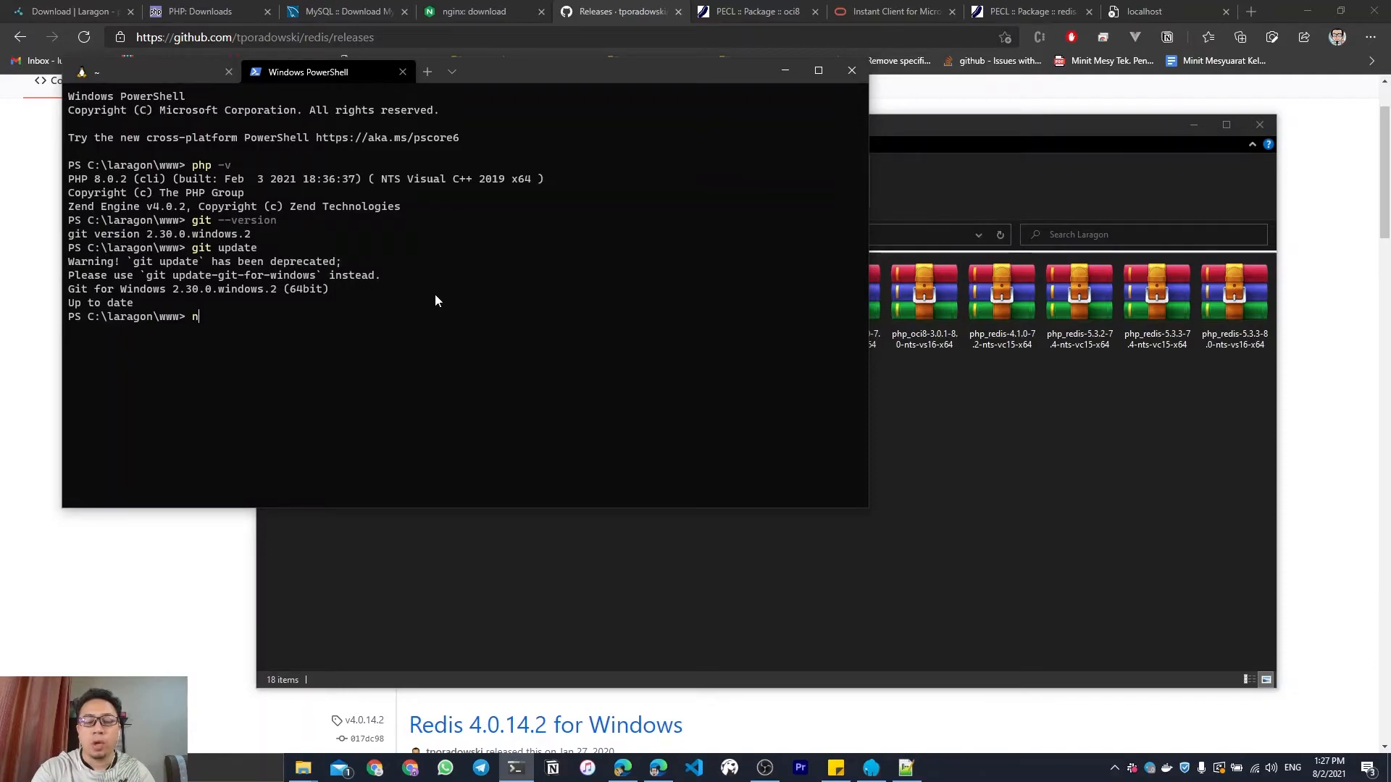
{"action": "type", "text": "pm -v"}
{"action": "key", "text": "Return"}
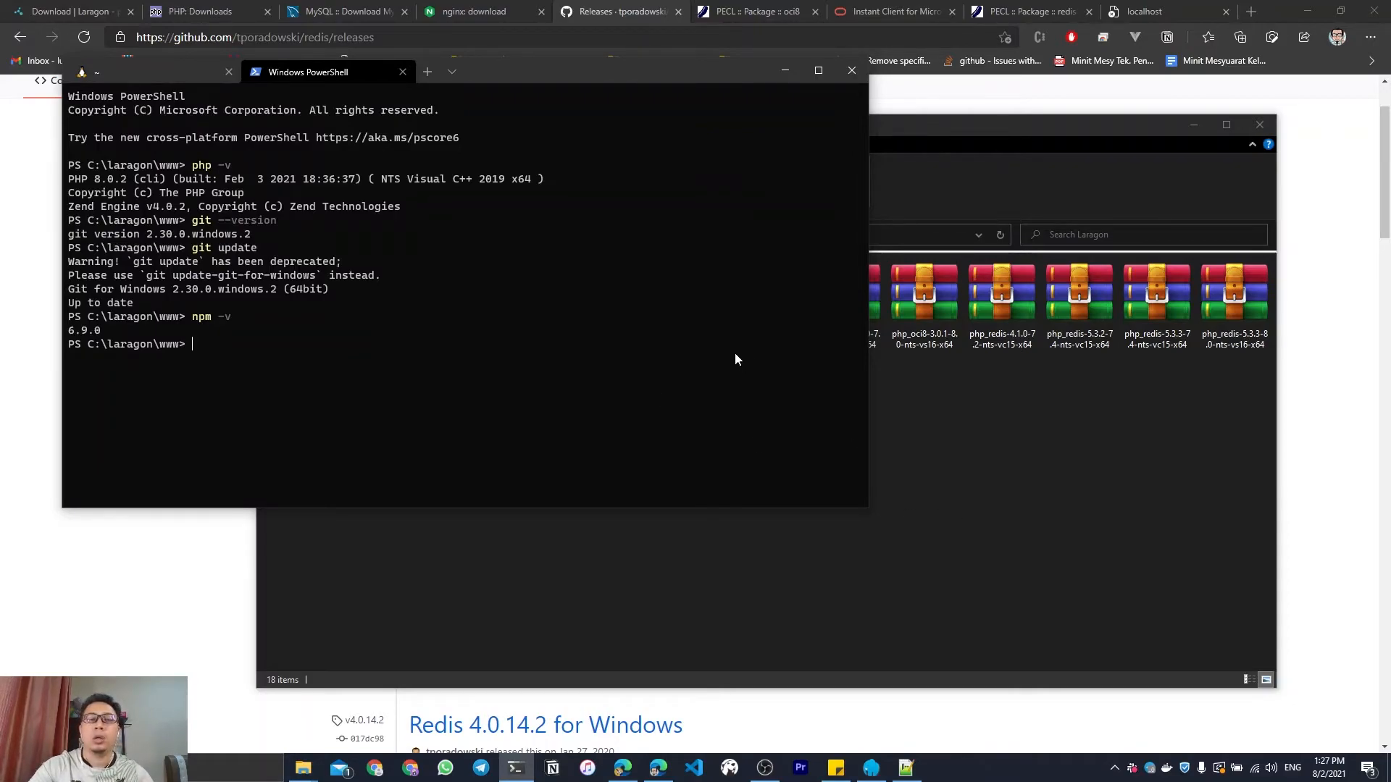
Bring the Laragon downloads folder and the Laragon control window to the front.
{"action": "left_click", "coordinate": [1064, 430]}
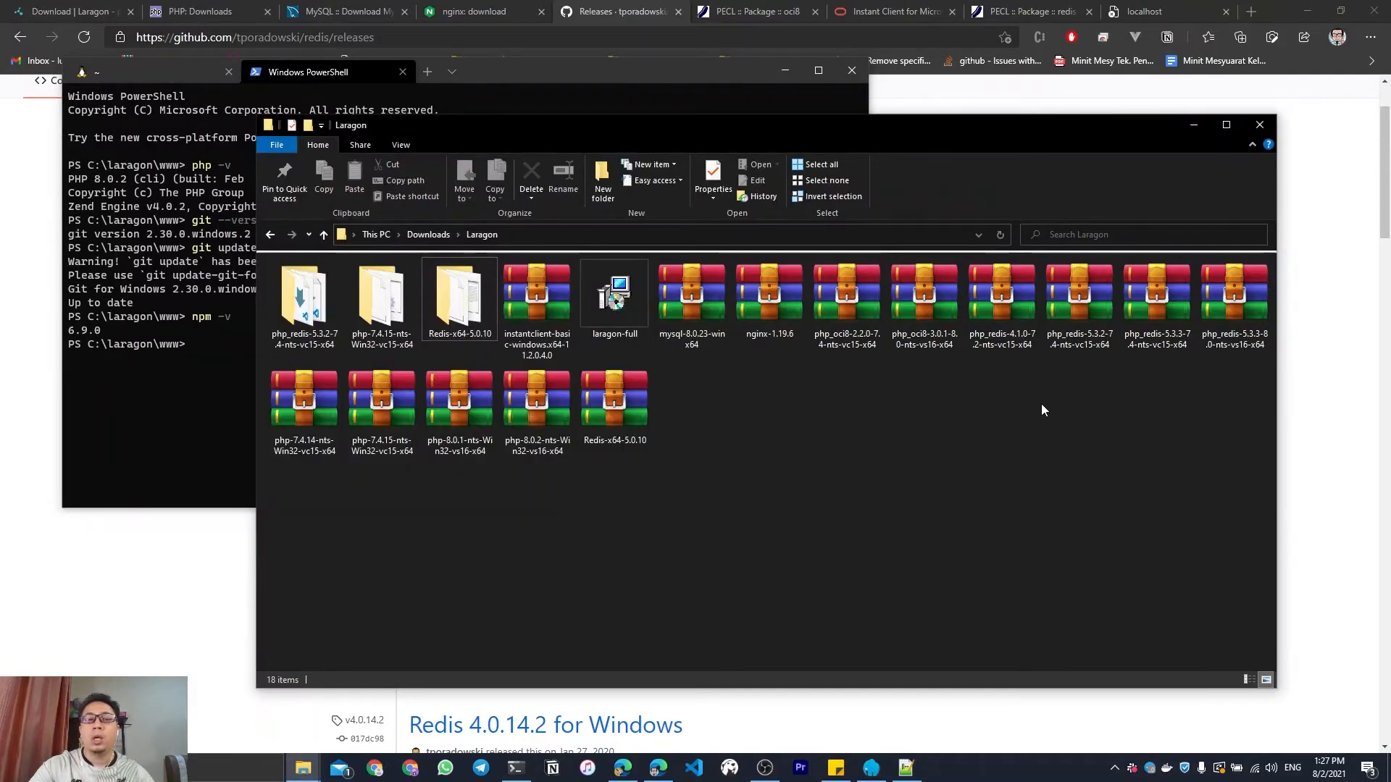
{"action": "left_click", "coordinate": [871, 768]}
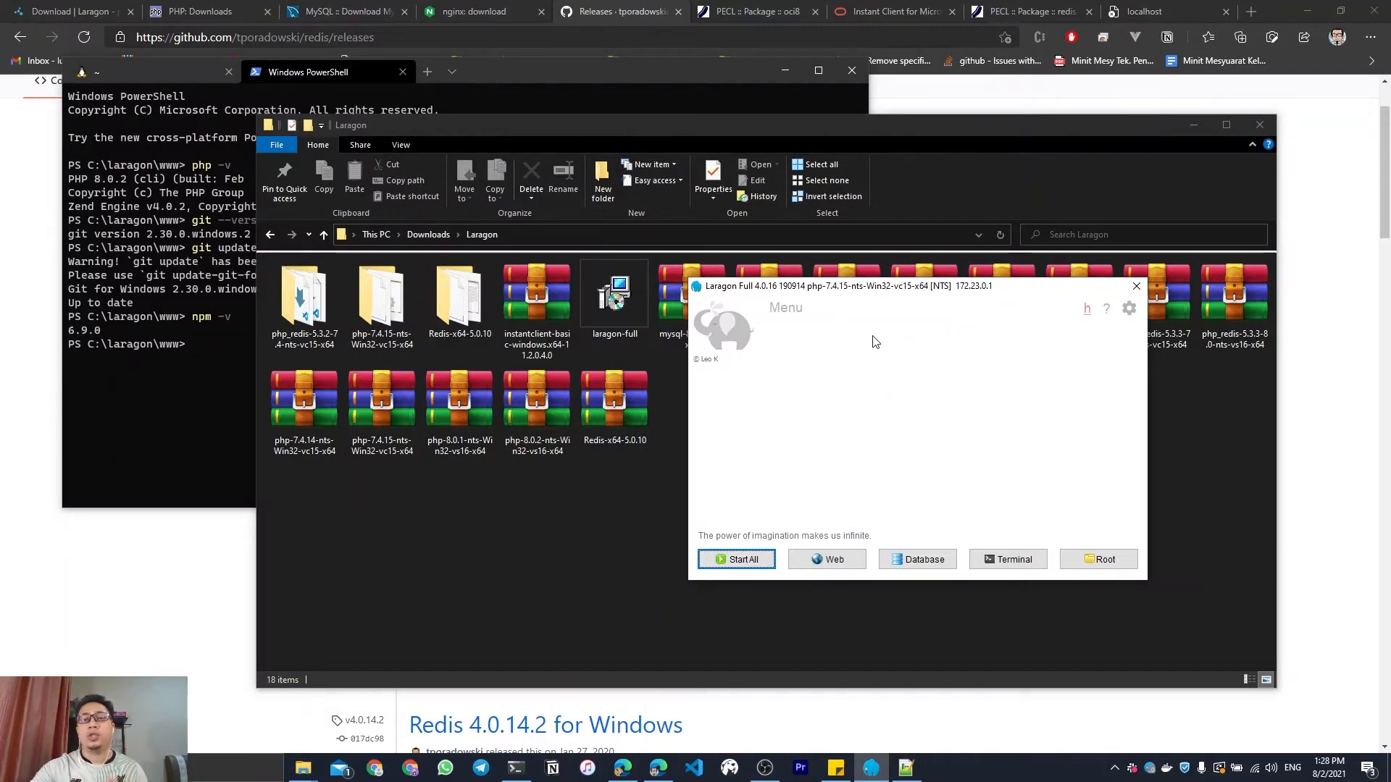
Return to the Oracle Instant Client Downloads list and open the Instant Client for Microsoft Windows (x64) page.
{"action": "left_click", "coordinate": [895, 11]}
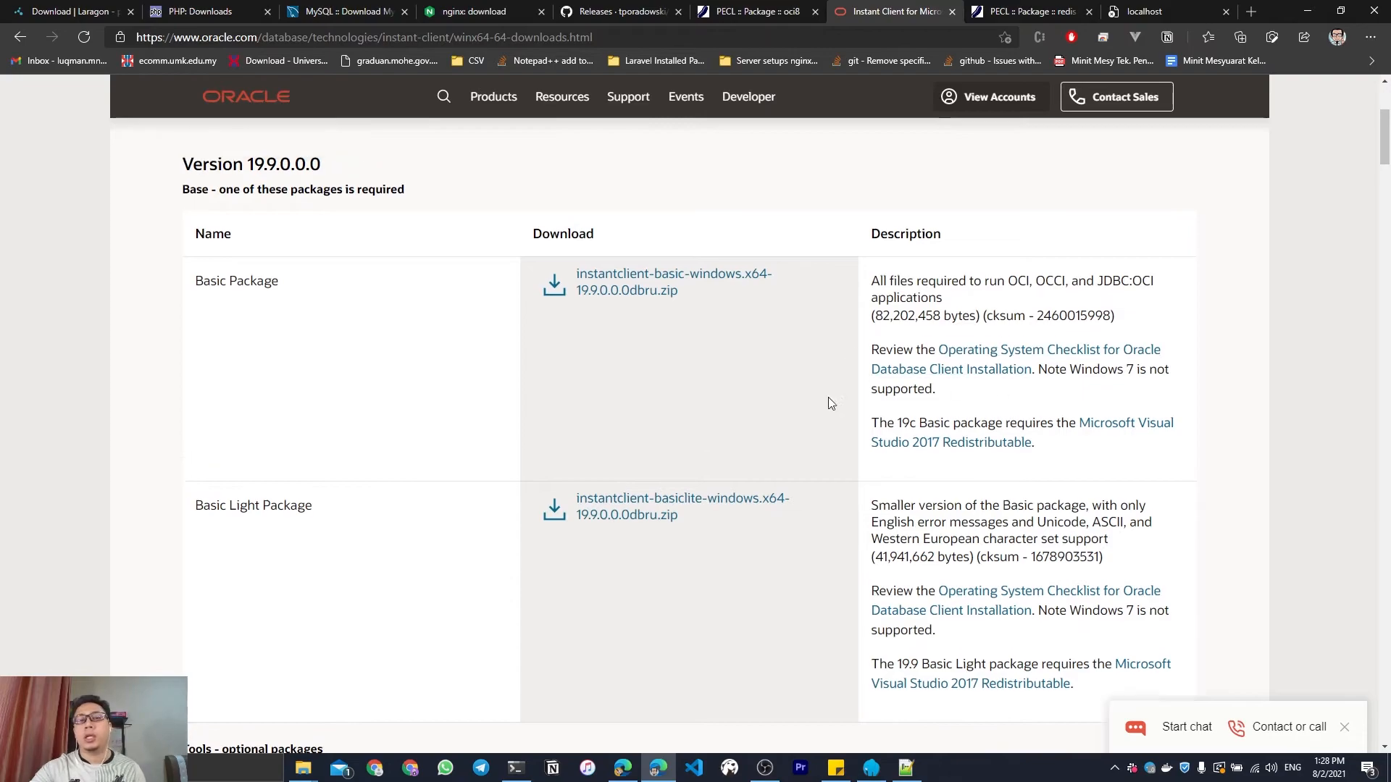
{"action": "scroll", "coordinate": [830, 401], "scroll_direction": "up", "scroll_amount": 4}
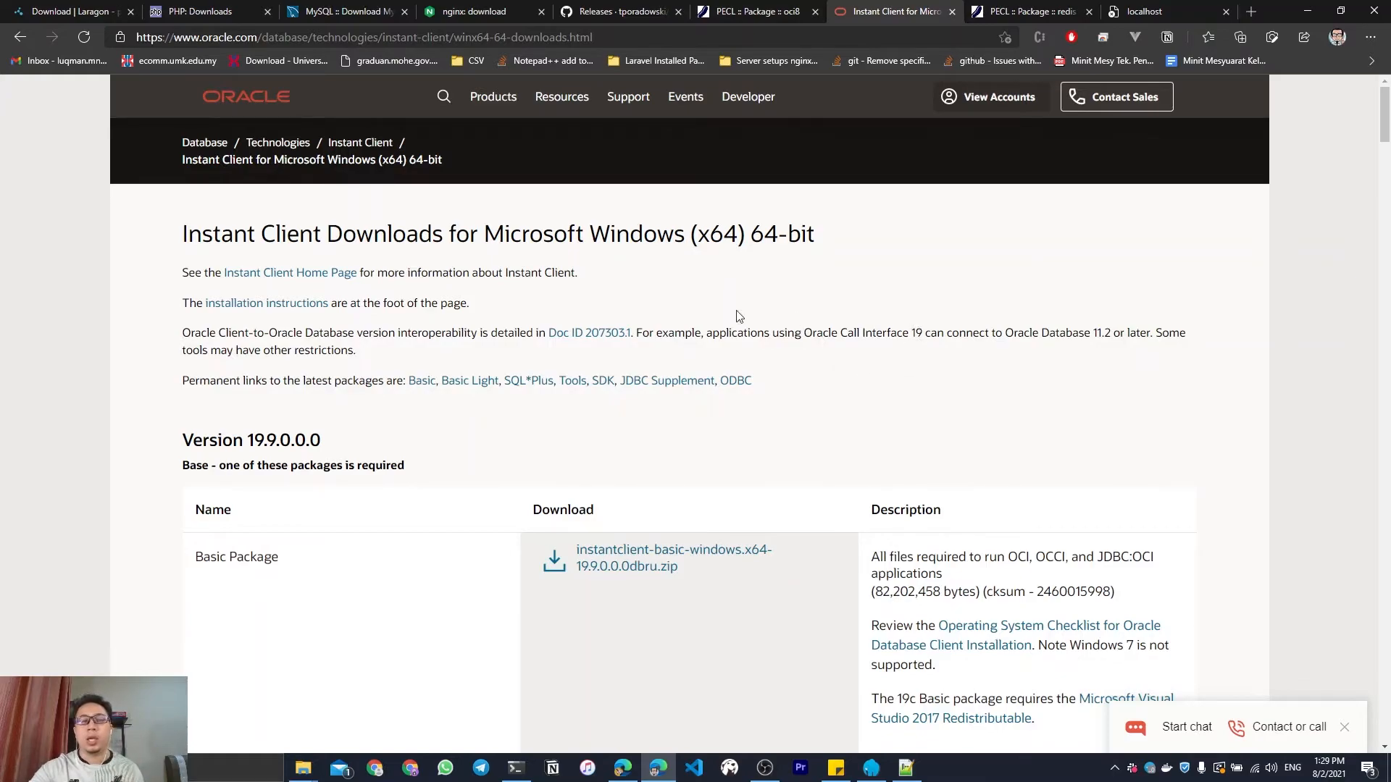
{"action": "left_click", "coordinate": [20, 37]}
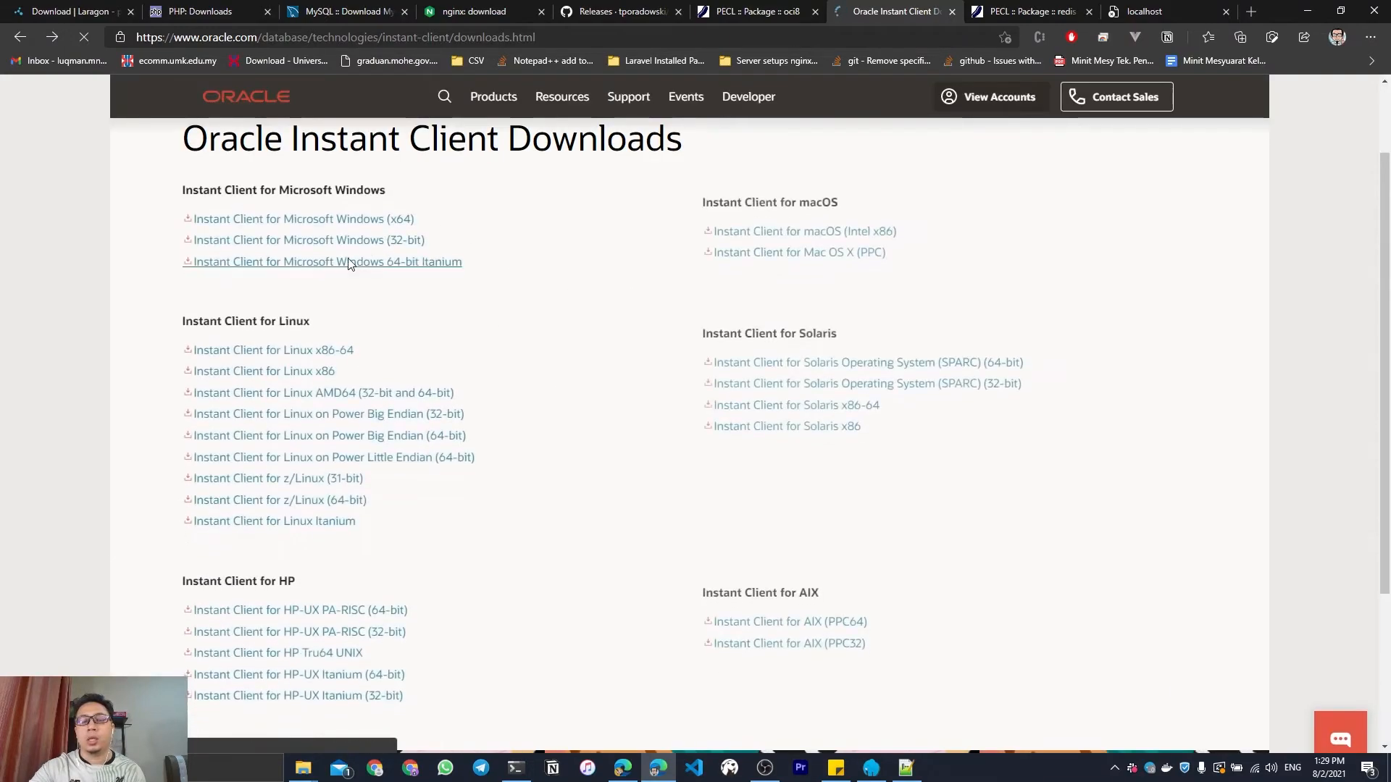
{"action": "scroll", "coordinate": [532, 364], "scroll_direction": "up", "scroll_amount": 2}
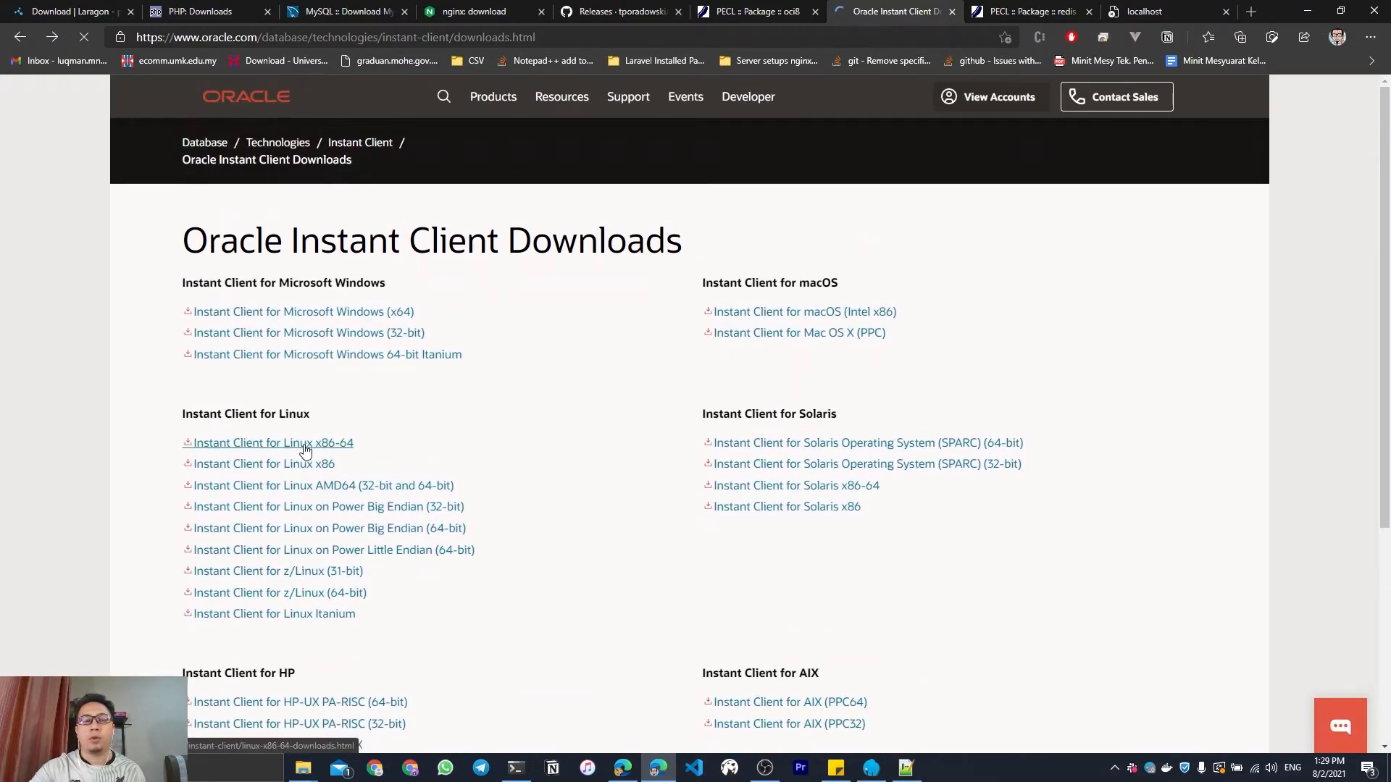
{"action": "scroll", "coordinate": [305, 451], "scroll_direction": "down", "scroll_amount": 1}
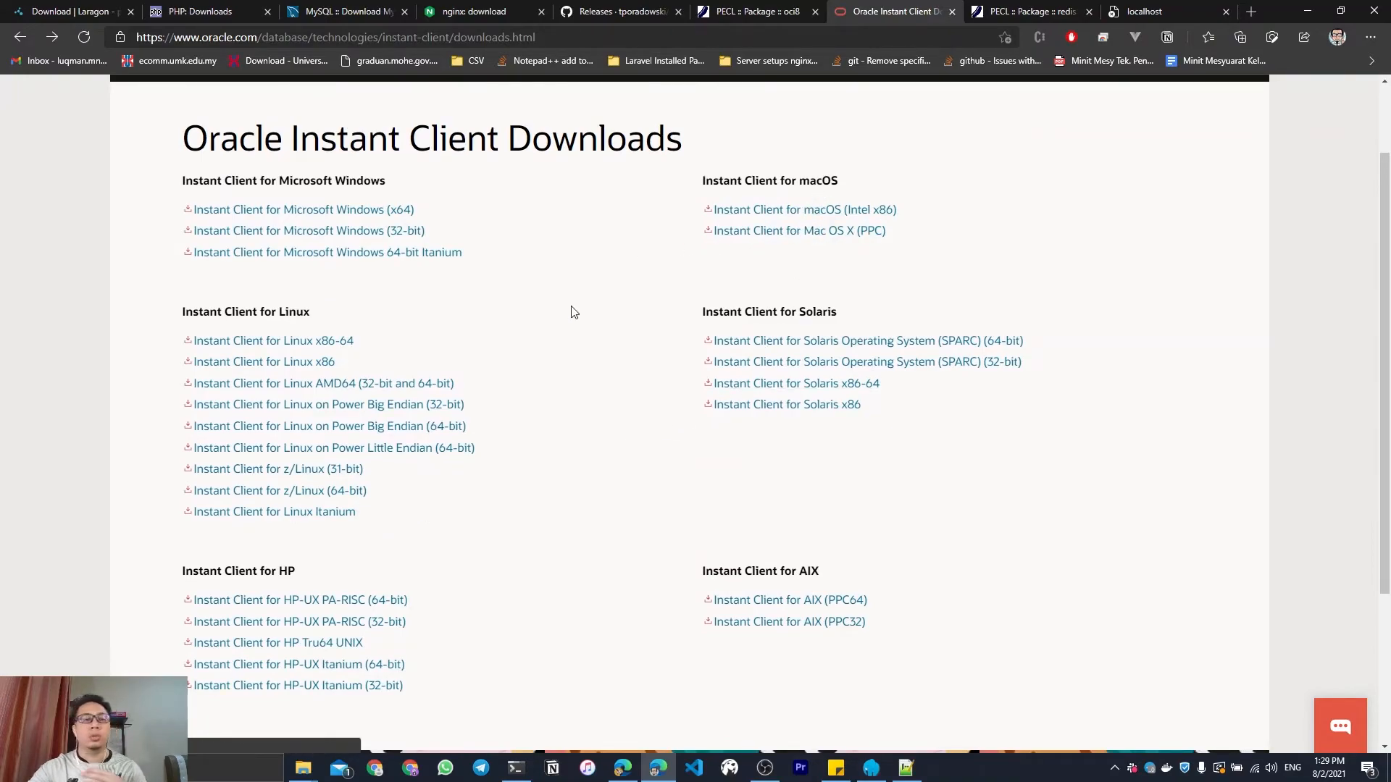
{"action": "left_click", "coordinate": [398, 211]}
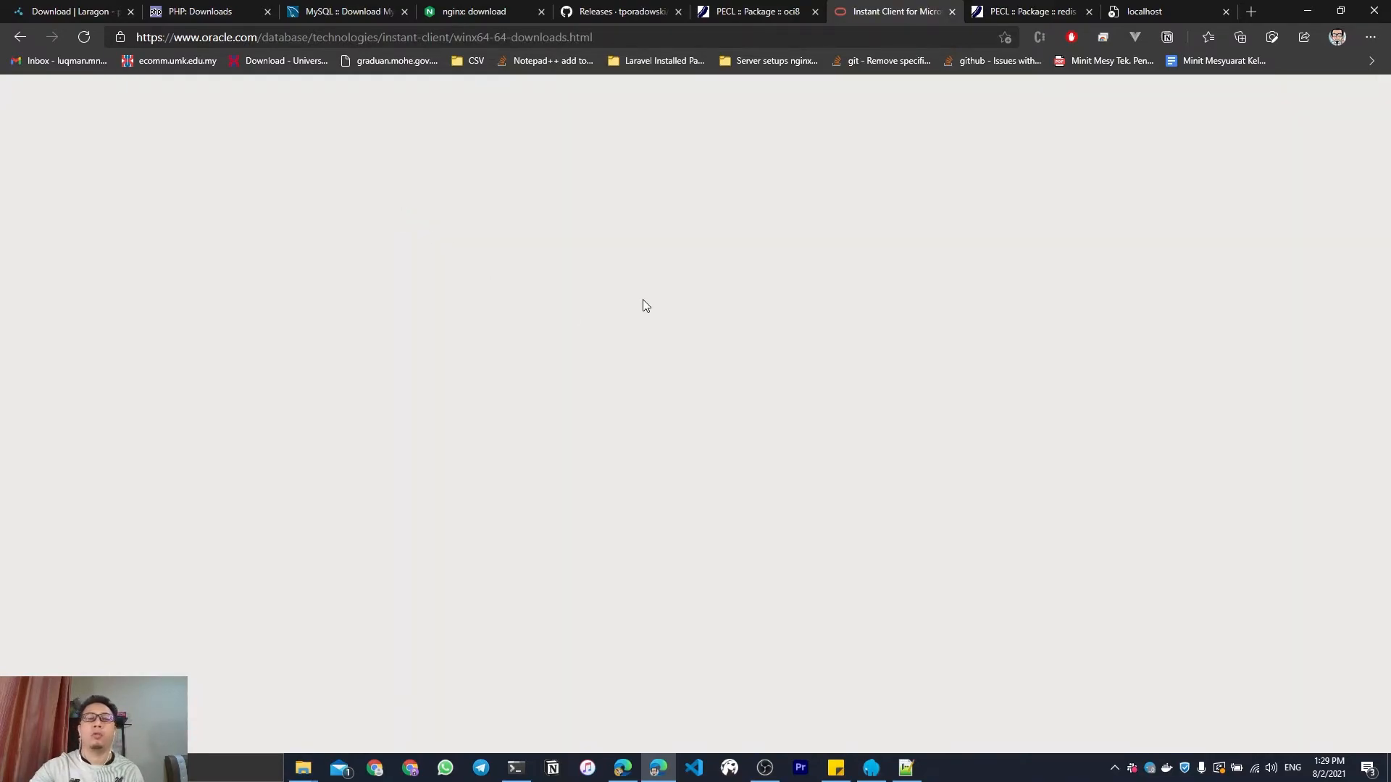
Examine the Oracle client-to-database version compatibility note, highlighting the mention of Oracle Call Interface.
{"action": "scroll", "coordinate": [829, 434], "scroll_direction": "down", "scroll_amount": 3}
{"action": "scroll", "coordinate": [787, 333], "scroll_direction": "up", "scroll_amount": 3}
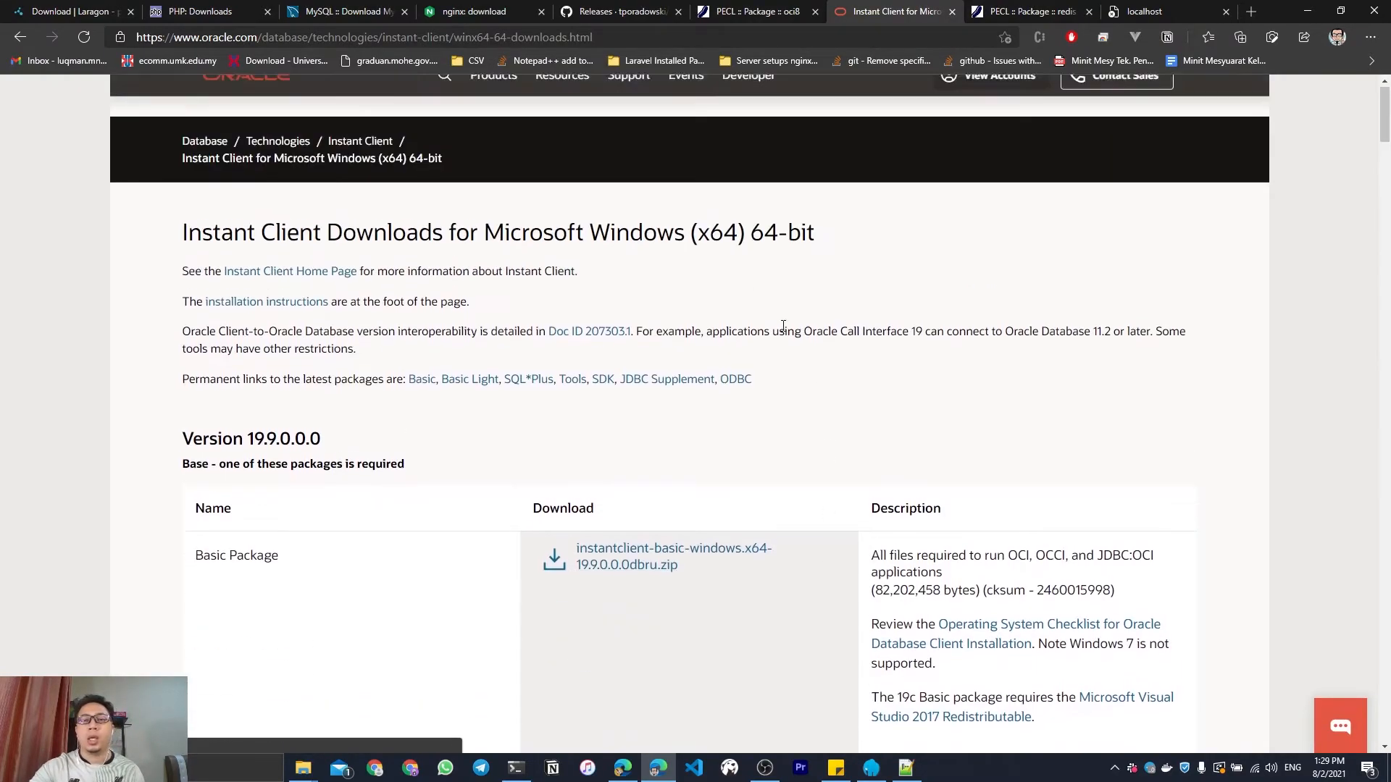
{"action": "left_click_drag", "start_coordinate": [804, 333], "coordinate": [917, 338]}
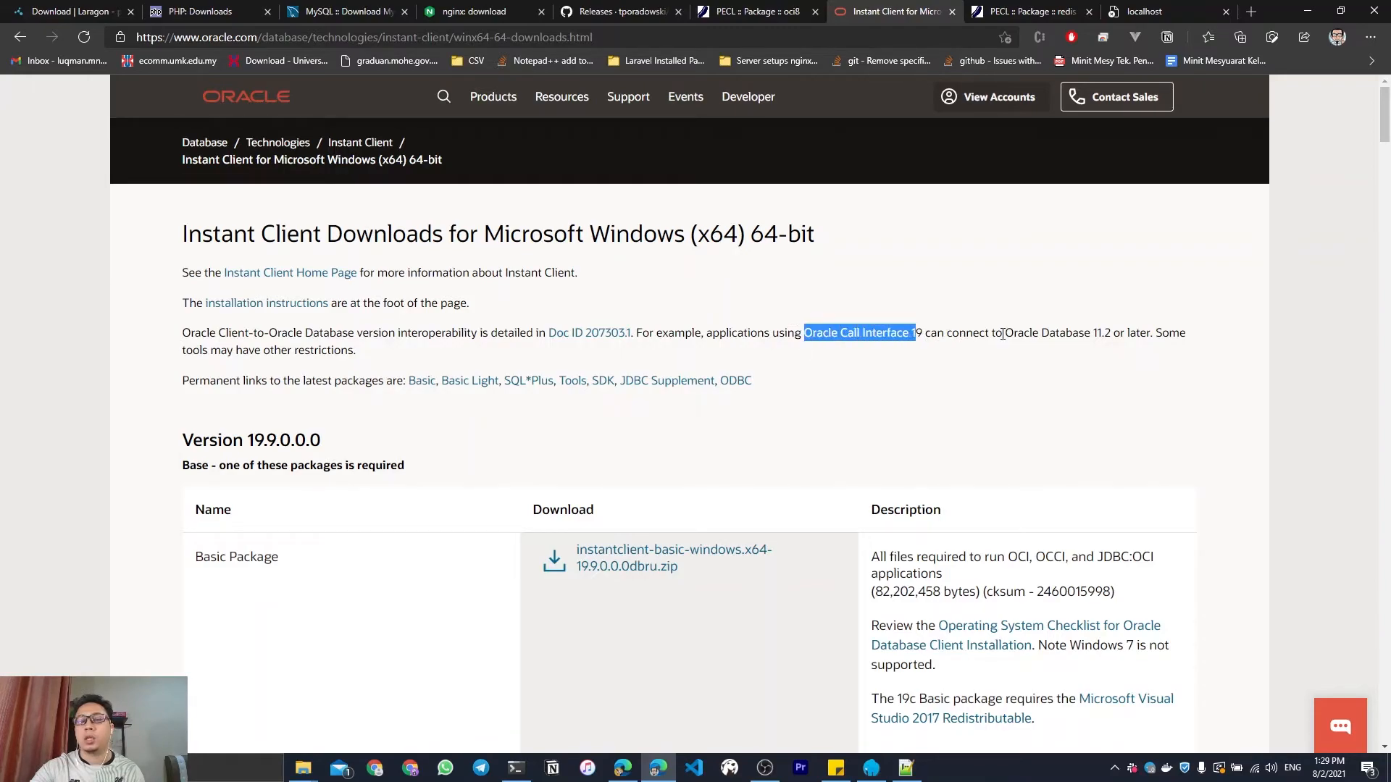
{"action": "left_click", "coordinate": [1113, 332]}
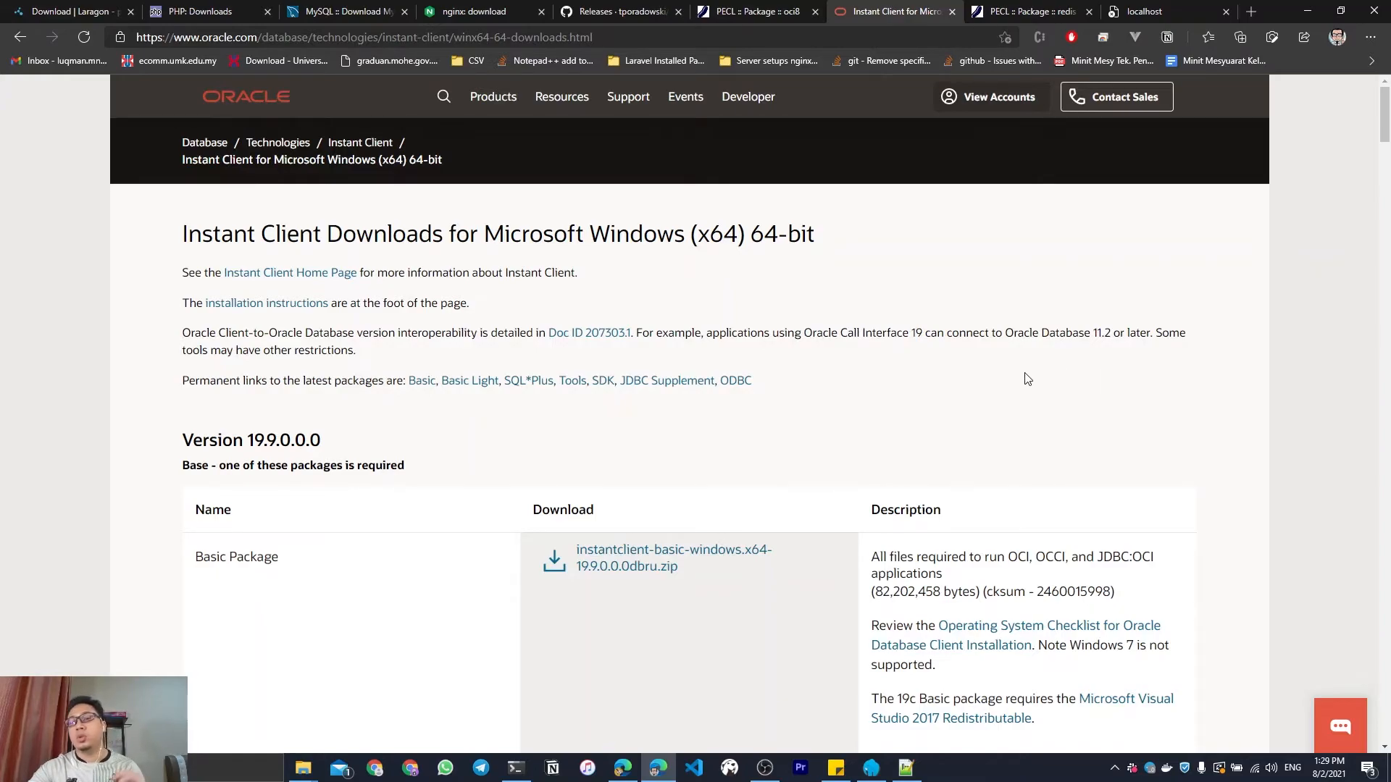
{"action": "scroll", "coordinate": [870, 442], "scroll_direction": "down", "scroll_amount": 1}
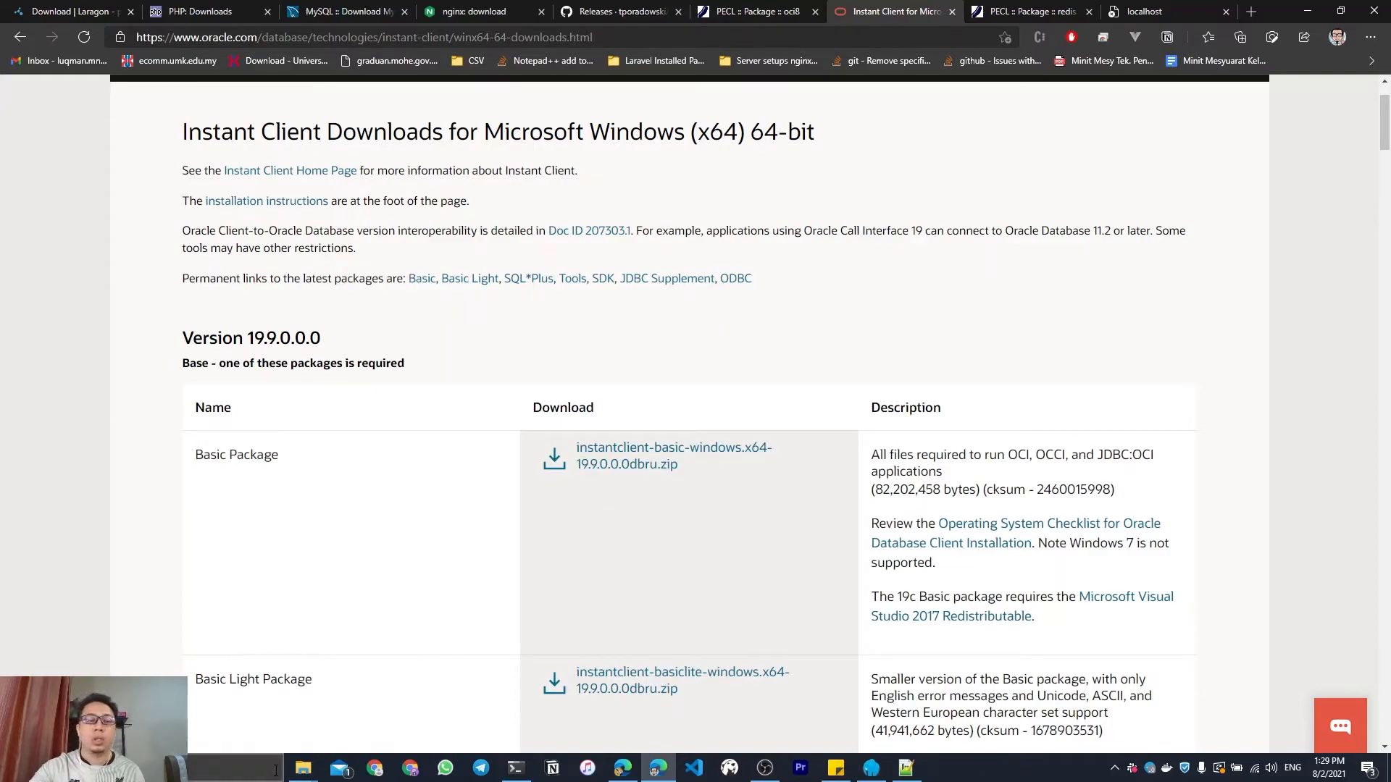
Extract the instantclient-basic-windows.x64-11.2.0.4.0 archive directly into the Downloads\Laragon folder.
{"action": "mouse_move", "coordinate": [303, 768]}
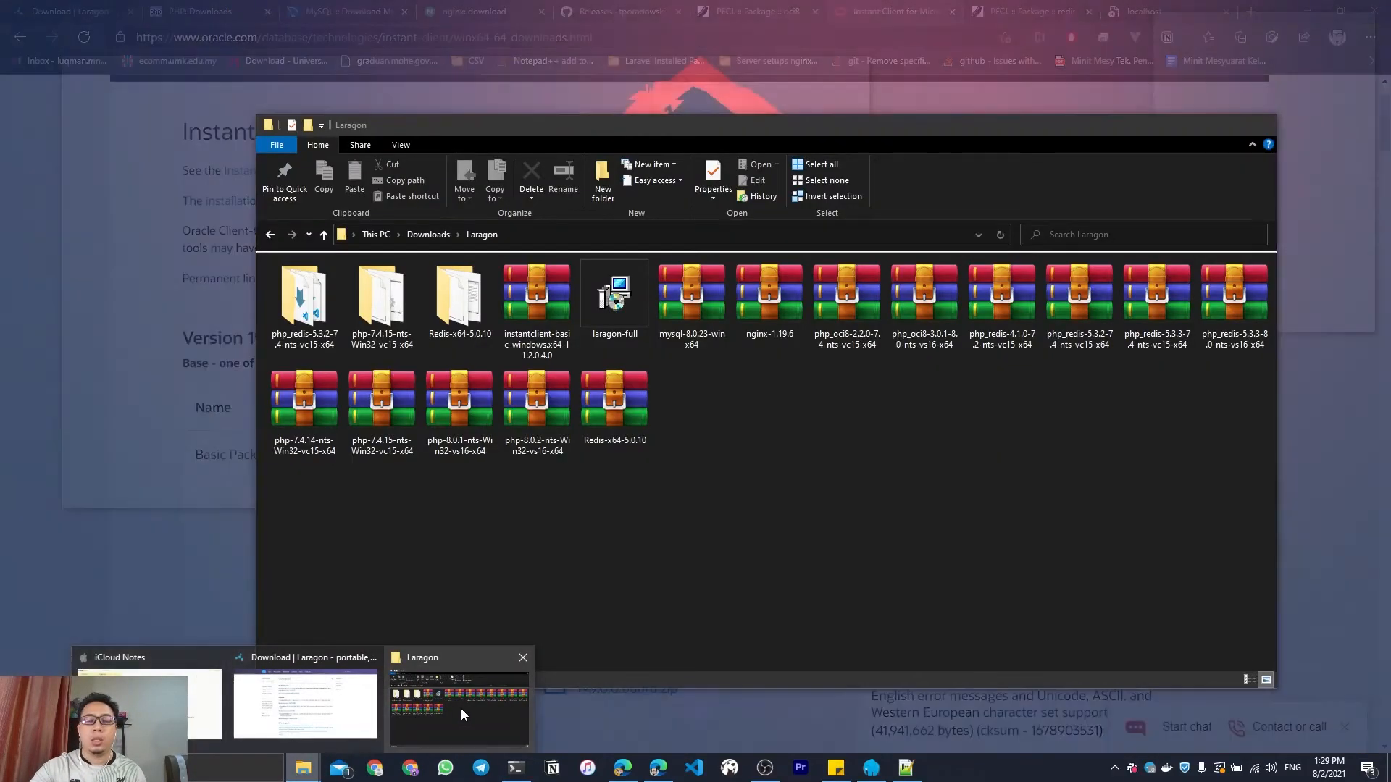
{"action": "left_click", "coordinate": [460, 709]}
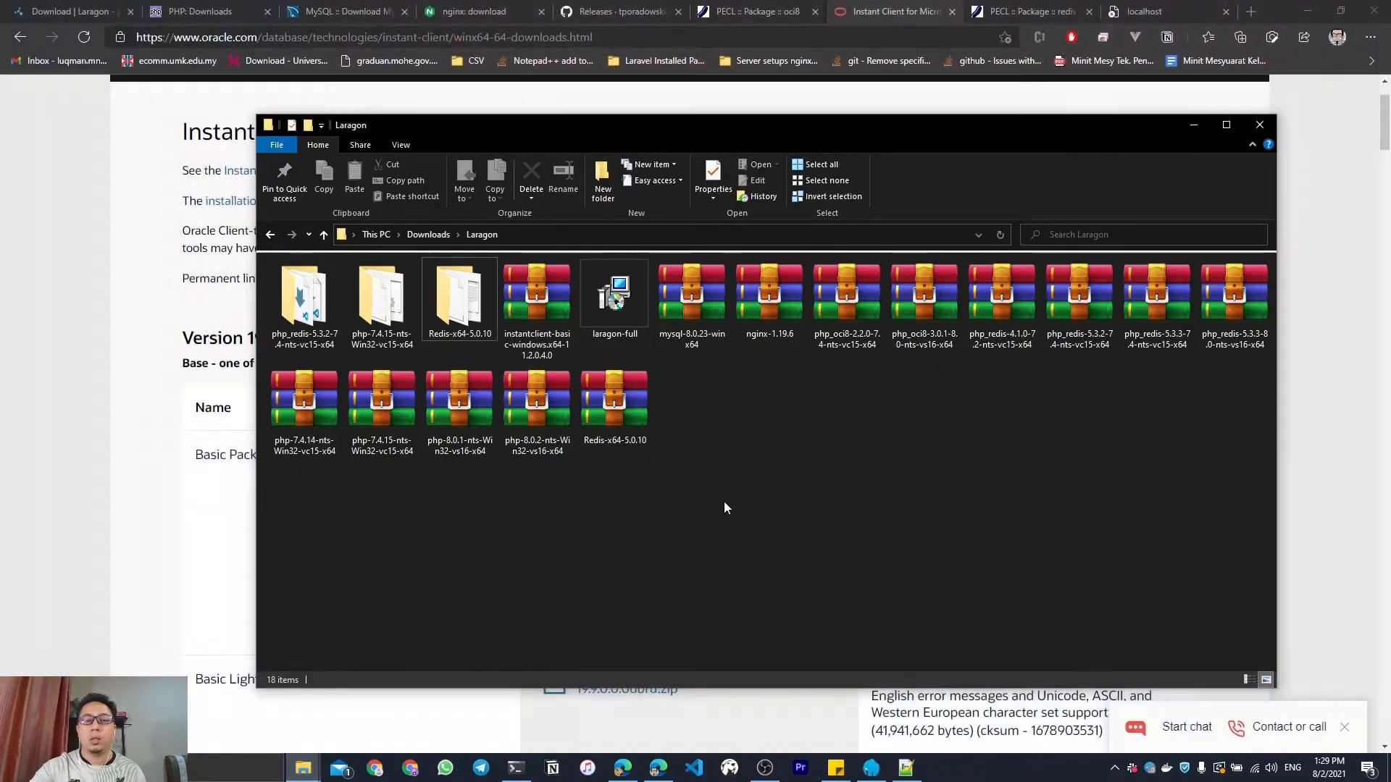
{"action": "left_click", "coordinate": [525, 308]}
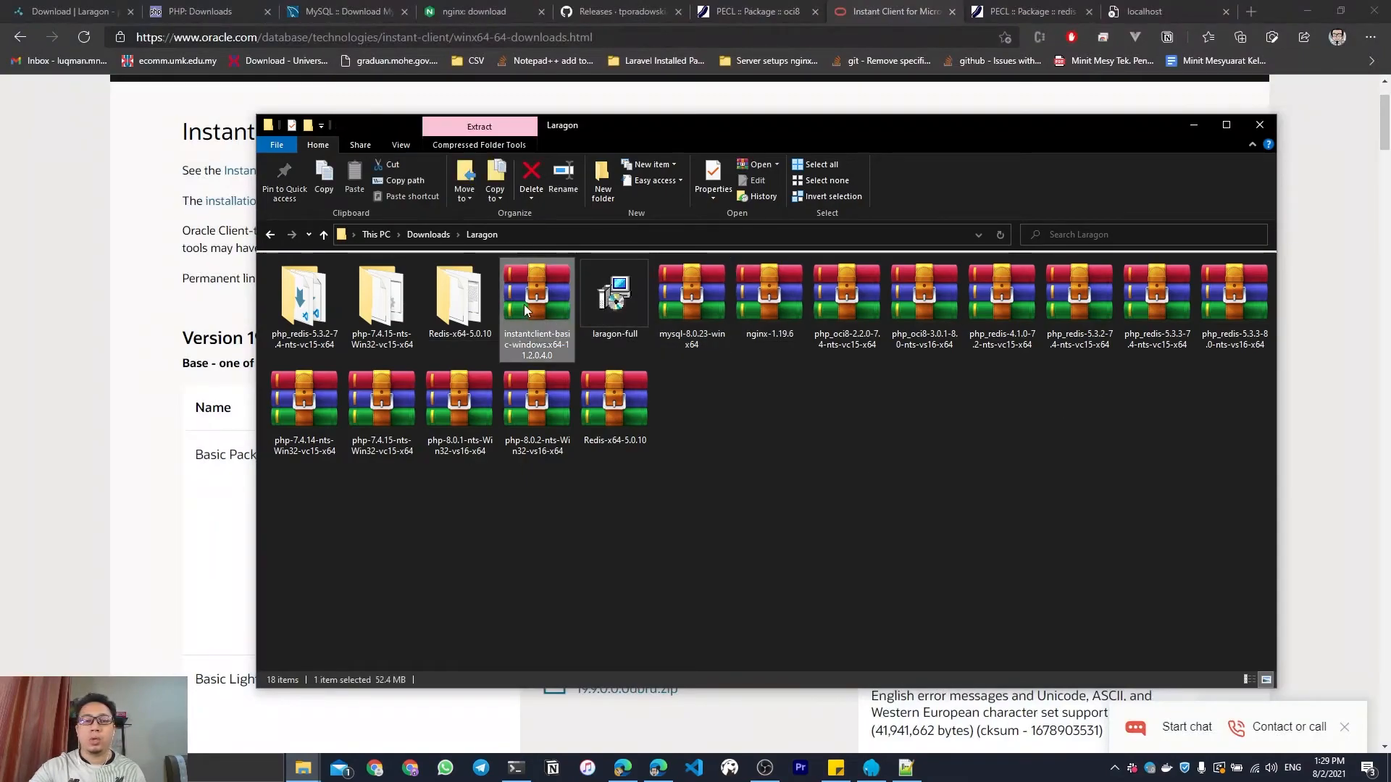
{"action": "right_click", "coordinate": [523, 304]}
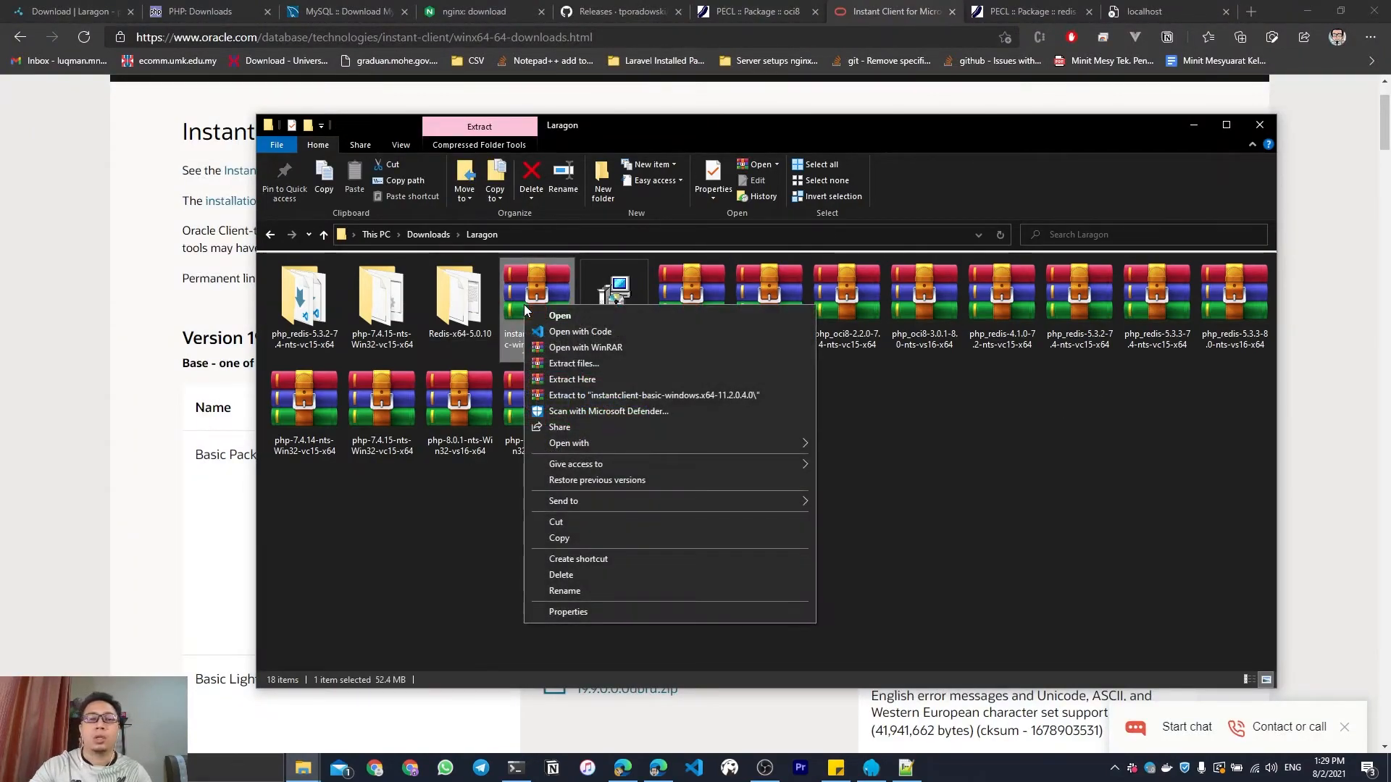
{"action": "left_click", "coordinate": [569, 379]}
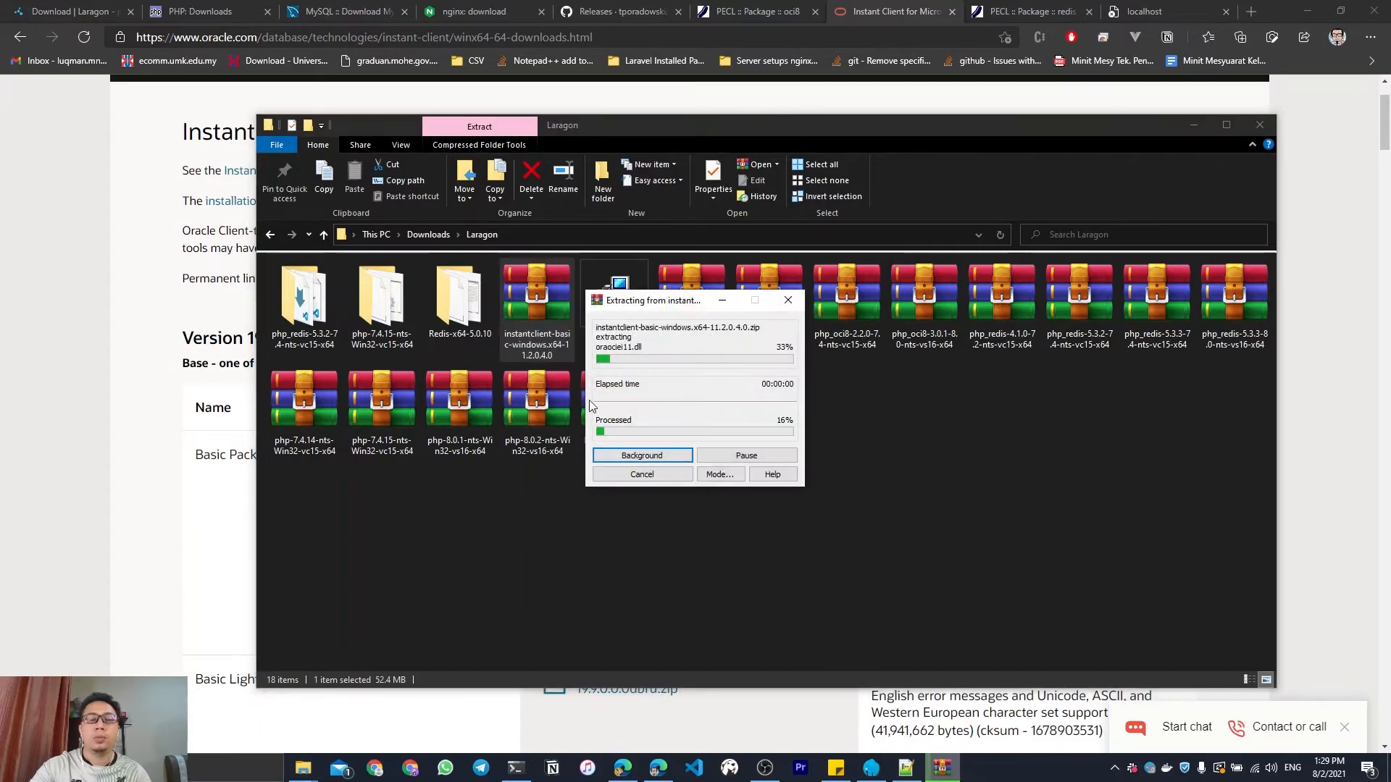
Look inside the extracted instantclient_11_2 folder and return to the Laragon downloads folder.
{"action": "left_click", "coordinate": [798, 432]}
{"action": "left_click", "coordinate": [716, 420]}
{"action": "double_click", "coordinate": [715, 420]}
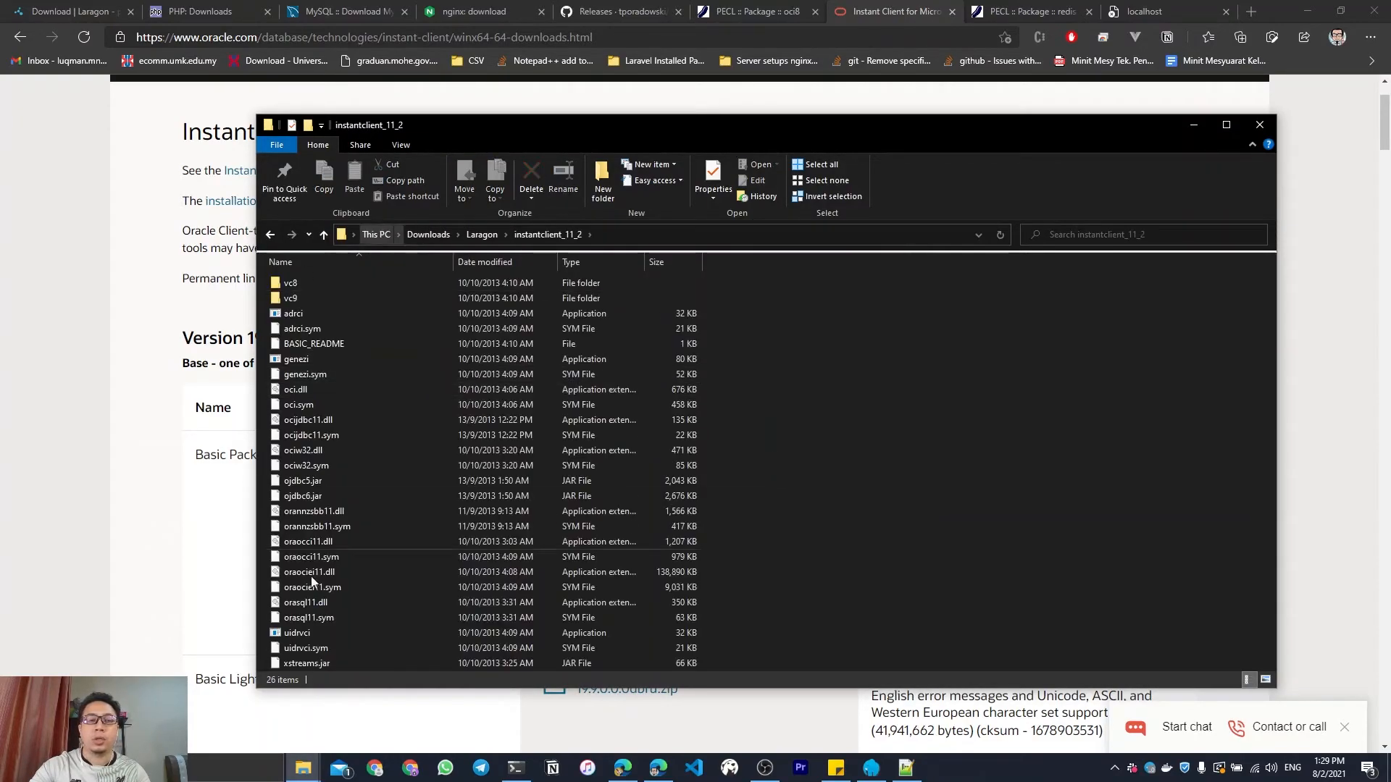
{"action": "left_click", "coordinate": [272, 239]}
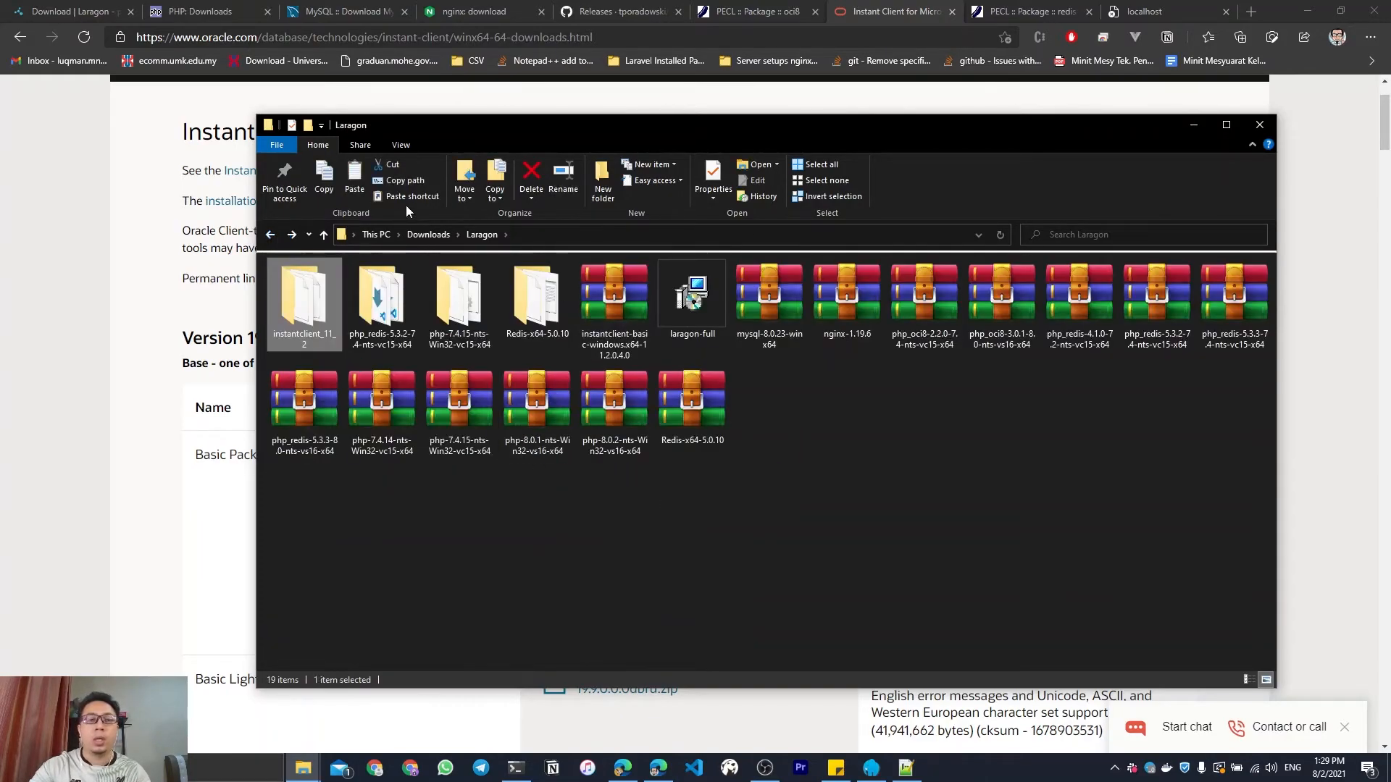
Open C:\Program Files and locate the instantclient_11_2 and instantclient_19_9 folders.
{"action": "left_click", "coordinate": [376, 234]}
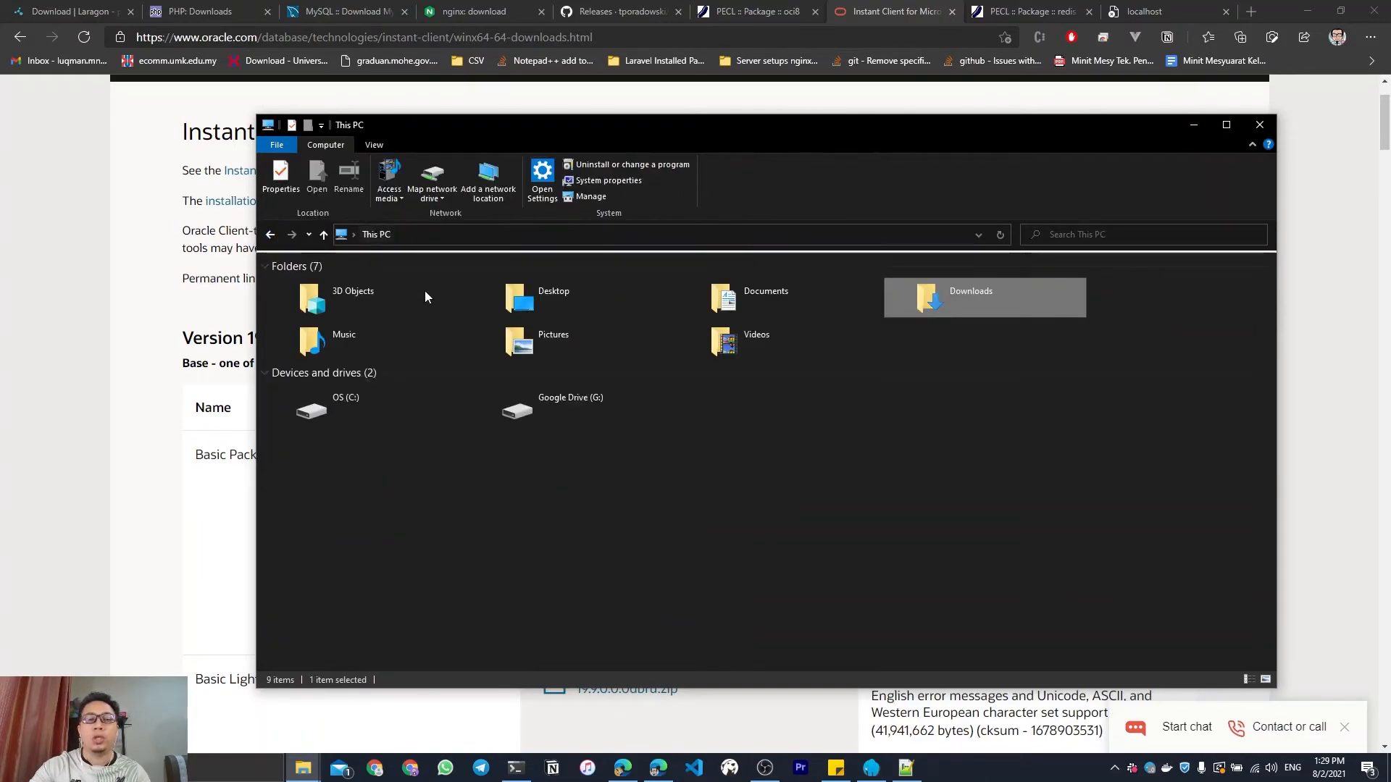
{"action": "double_click", "coordinate": [420, 406]}
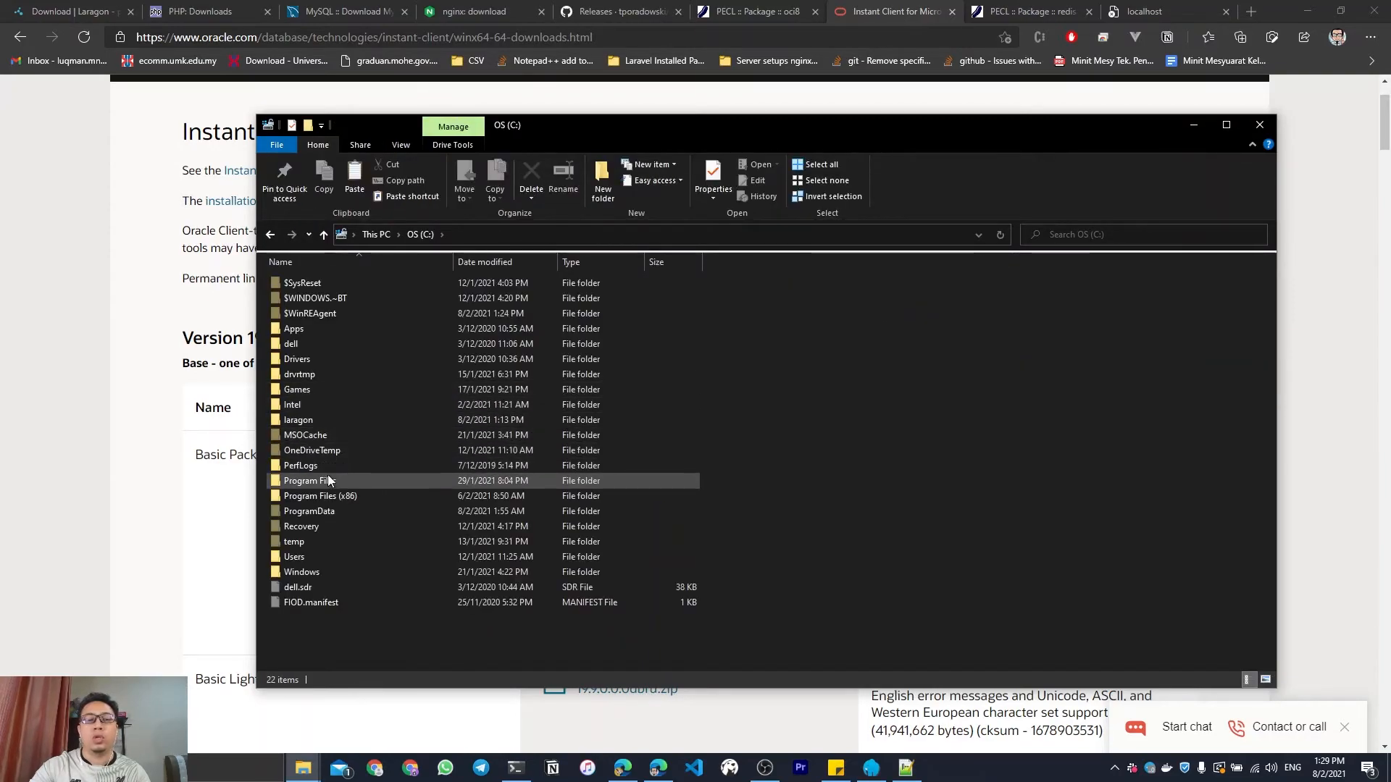
{"action": "left_click", "coordinate": [327, 482]}
{"action": "double_click", "coordinate": [327, 481]}
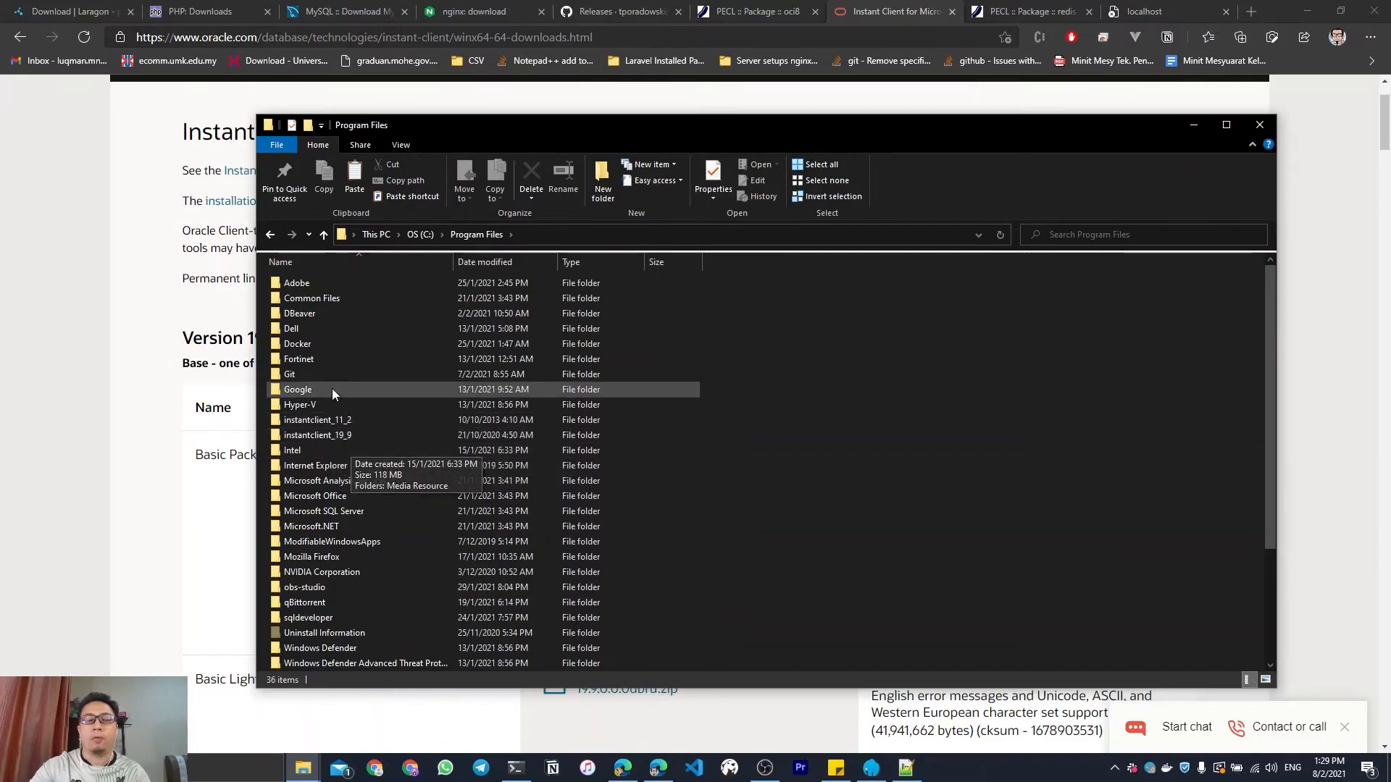
{"action": "mouse_move", "coordinate": [362, 415]}
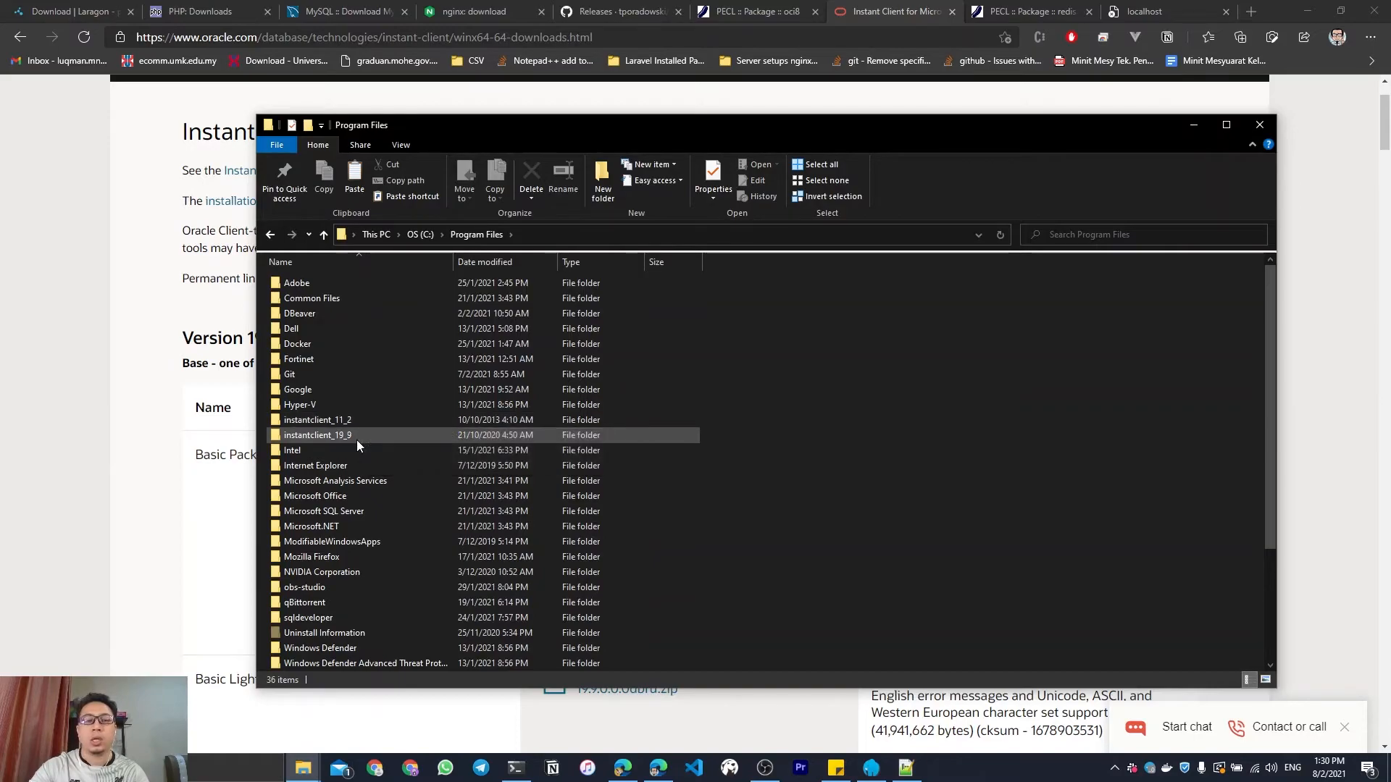
{"action": "mouse_move", "coordinate": [356, 444]}
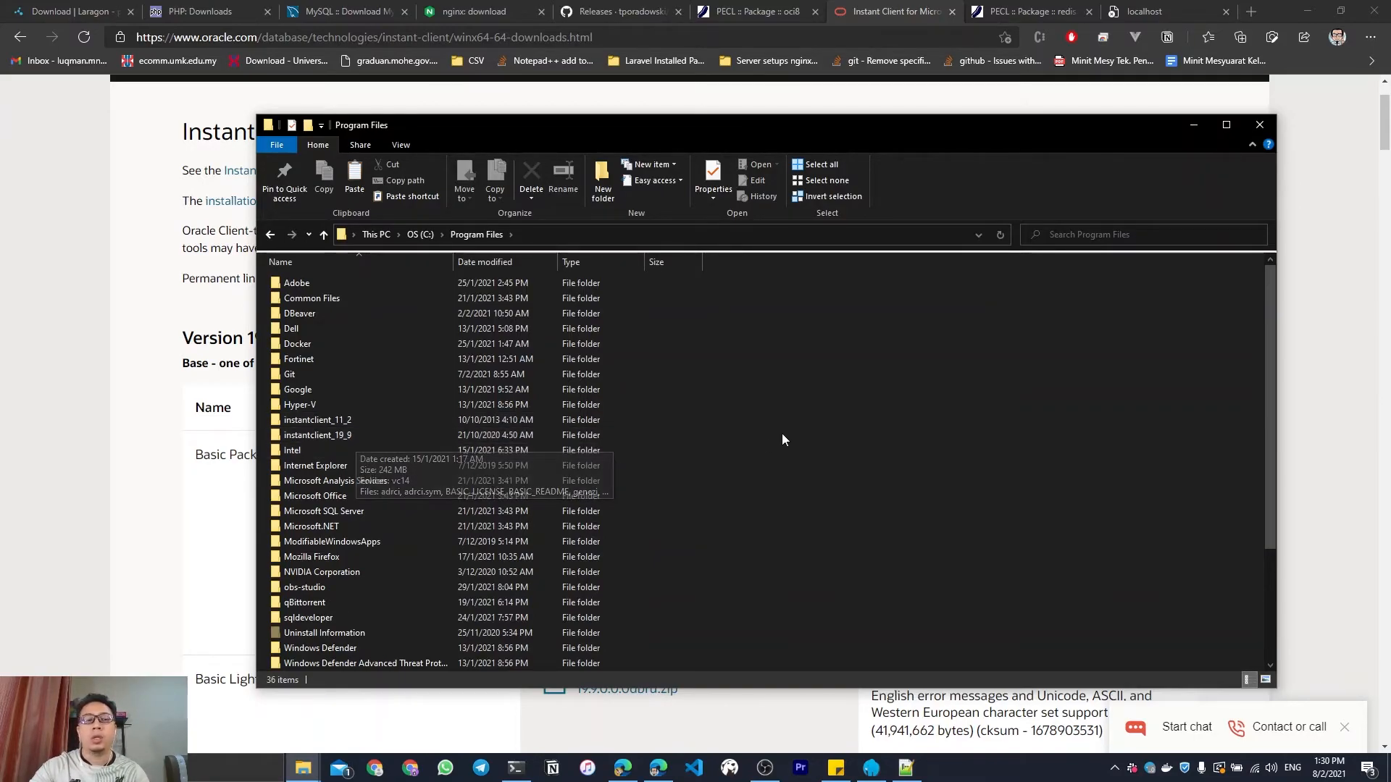
Search Windows for "envir", open the system environment variables settings and bring up the Environment Variables dialog.
{"action": "key", "text": "super"}
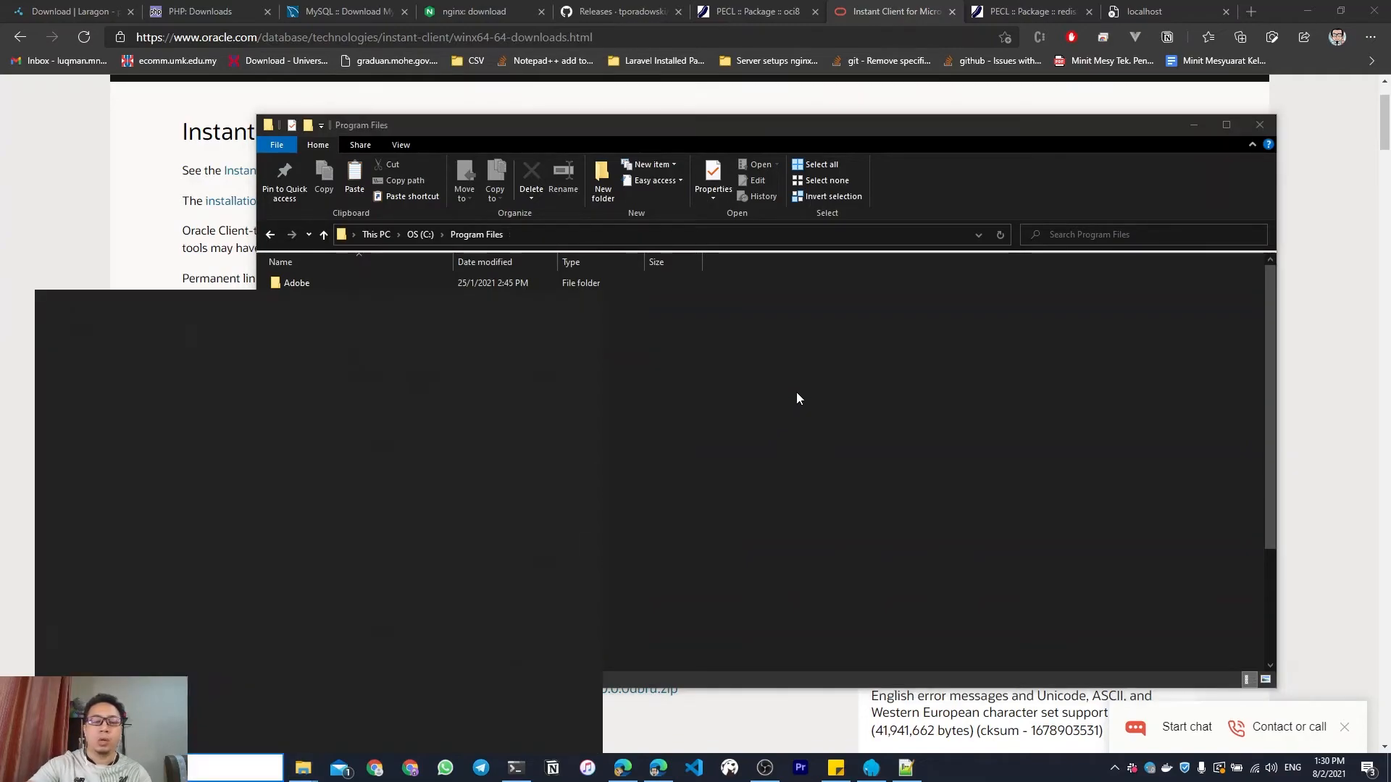
{"action": "type", "text": "envir"}
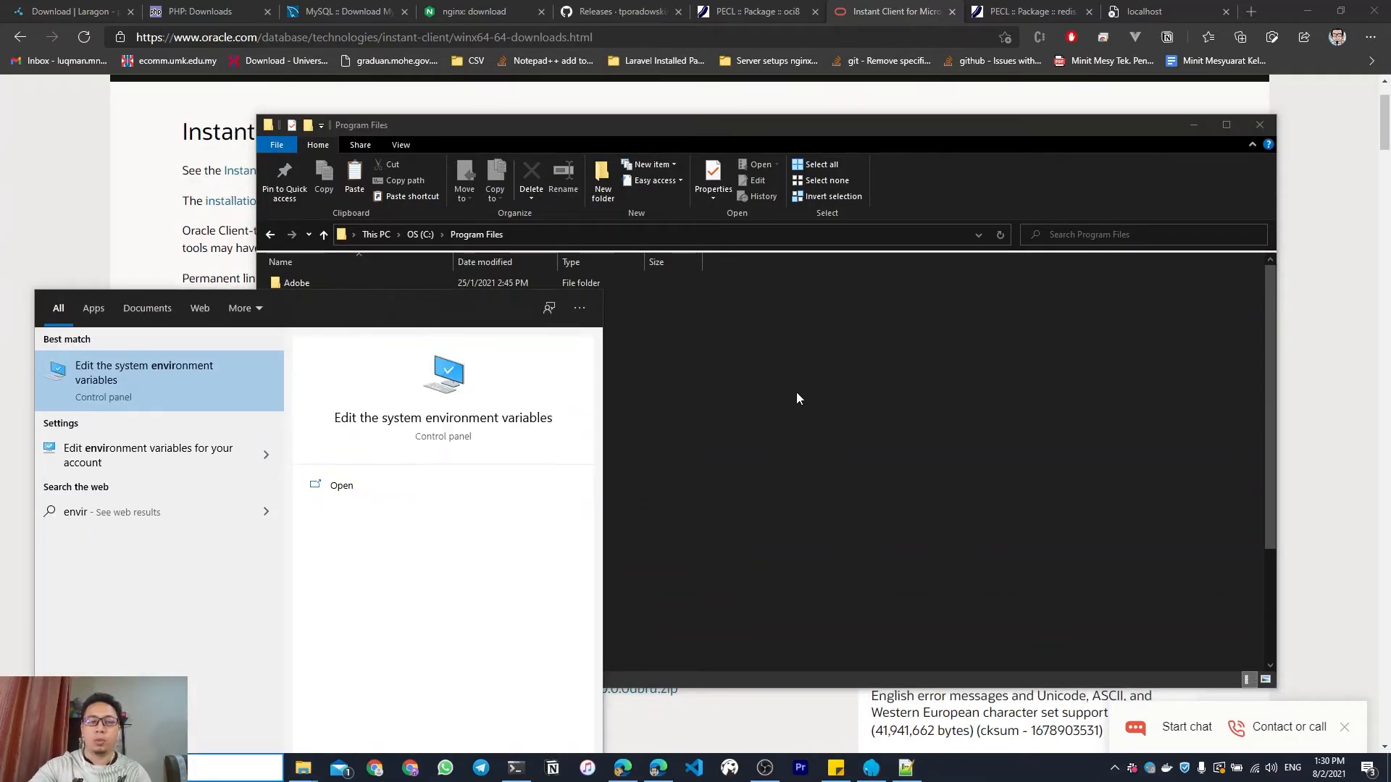
{"action": "key", "text": "Return"}
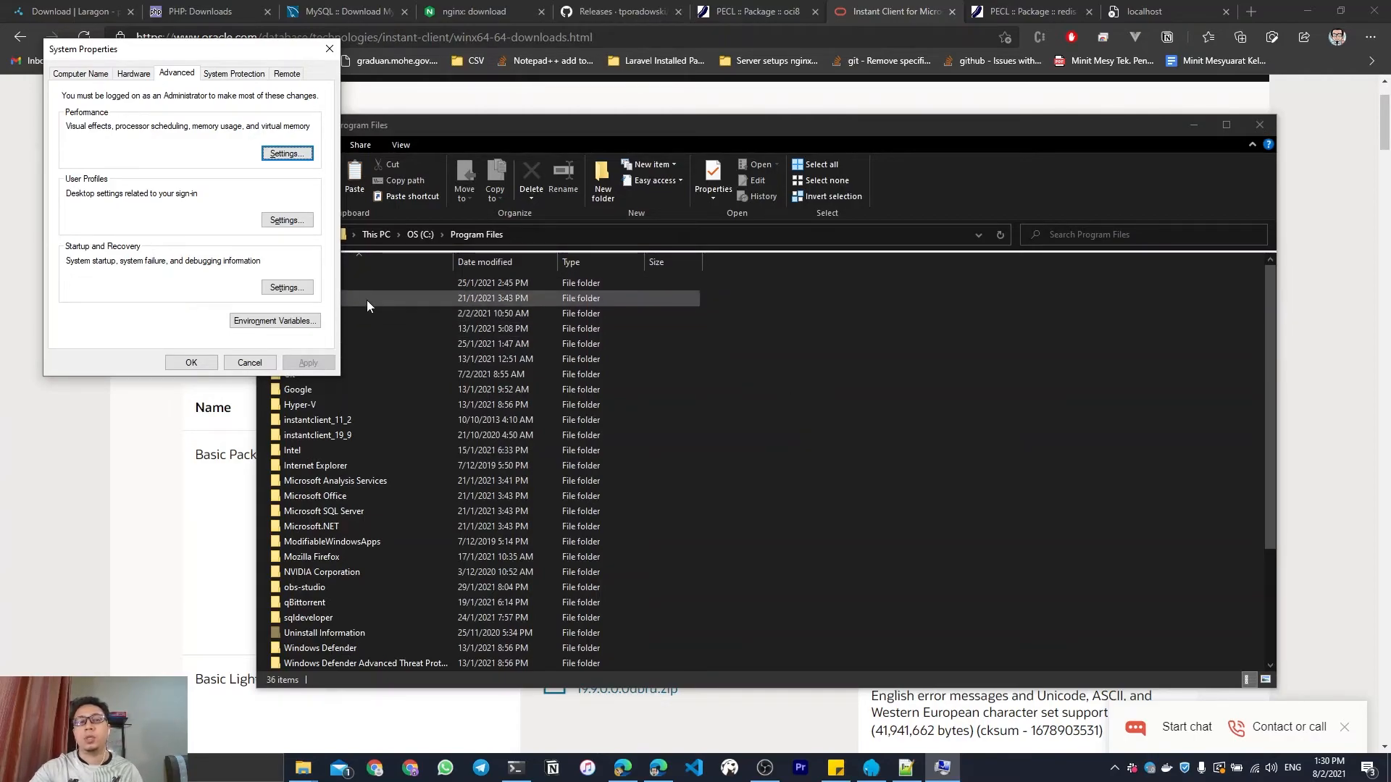
{"action": "left_click", "coordinate": [305, 322]}
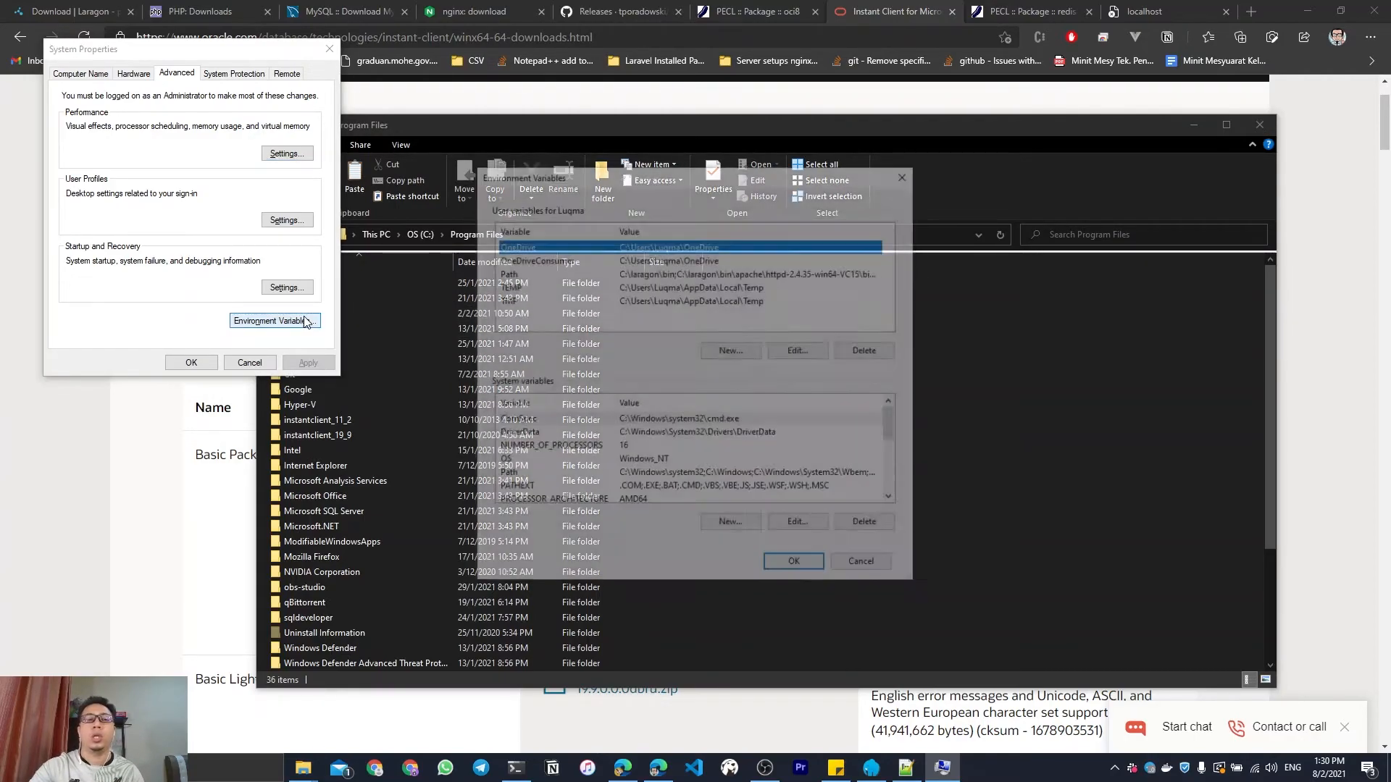
Open the user Path variable, find its C:\Program Files\instantclient_19_9 entry, and start and cancel a new entry.
{"action": "double_click", "coordinate": [703, 276]}
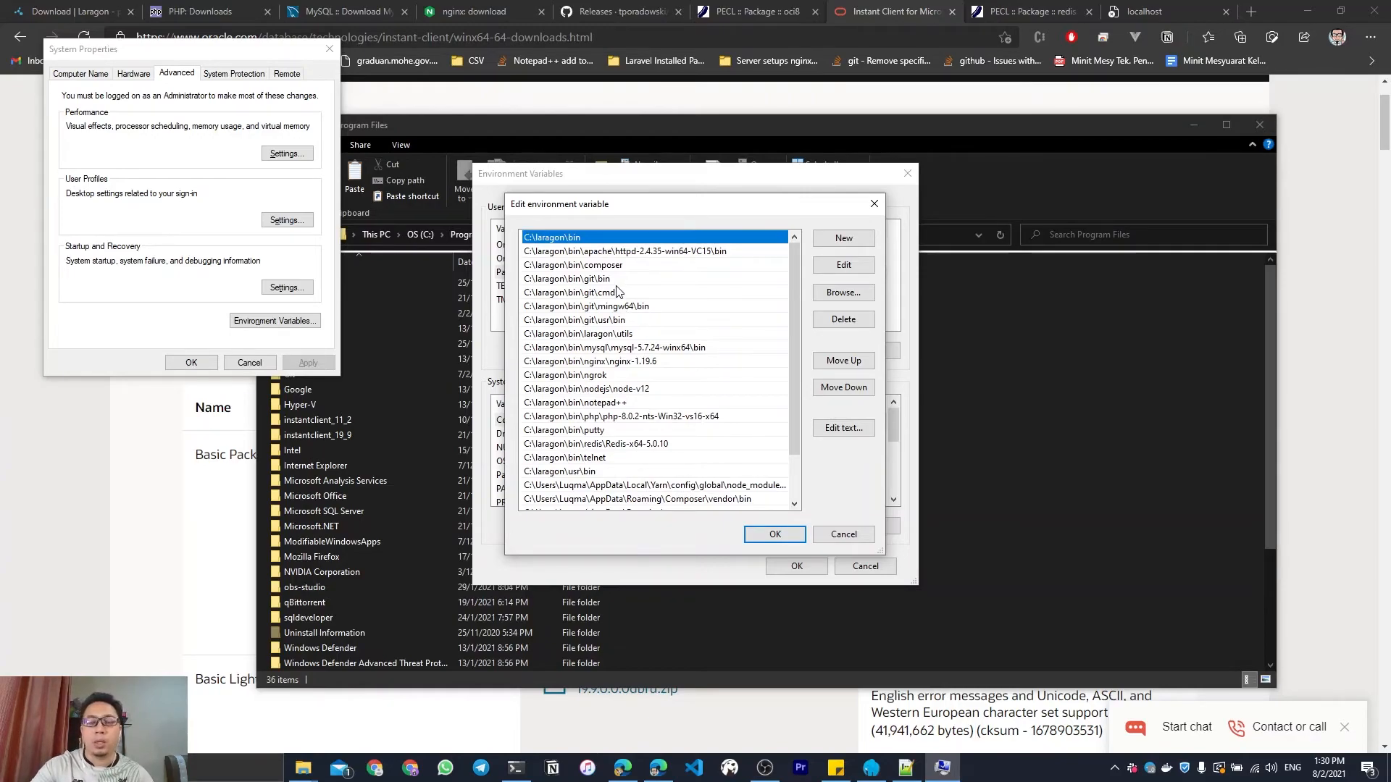
{"action": "scroll", "coordinate": [643, 348], "scroll_direction": "down", "scroll_amount": 2}
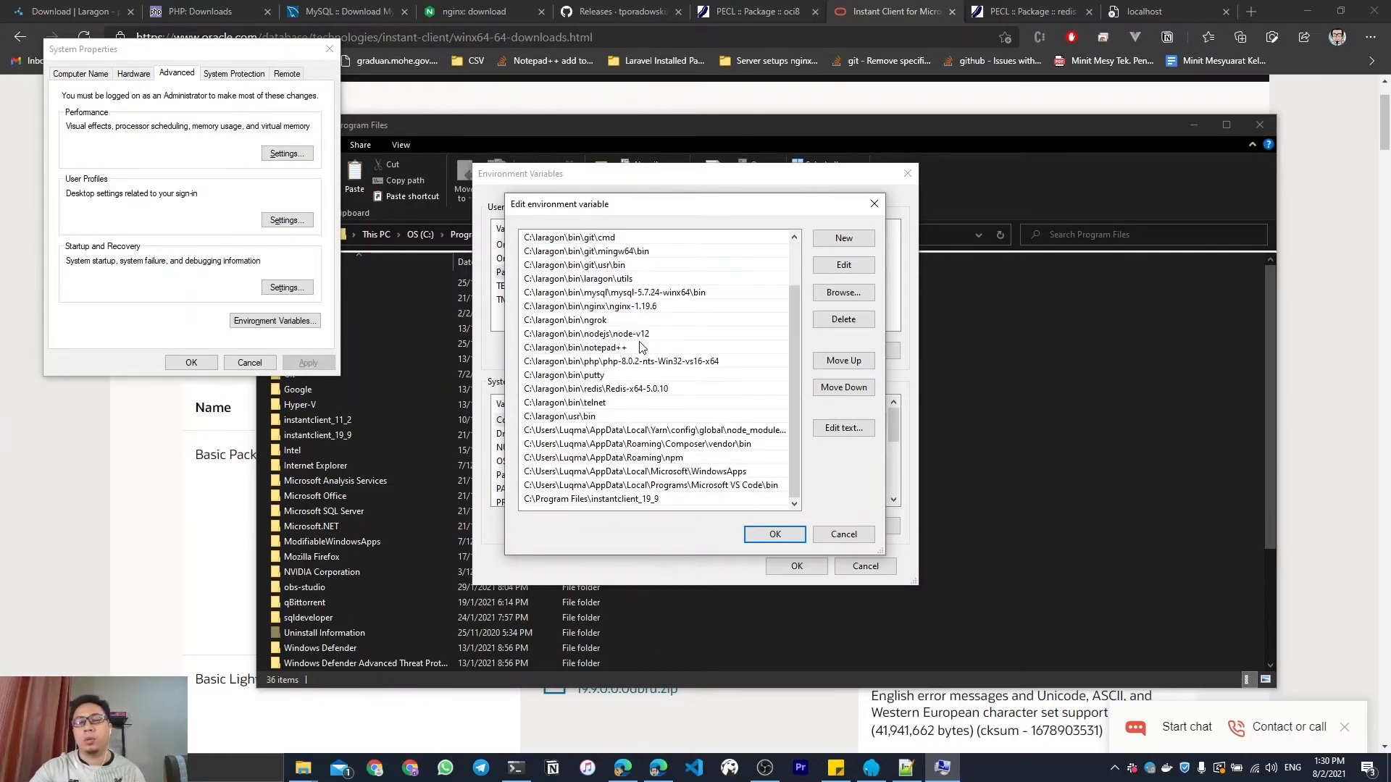
{"action": "left_click", "coordinate": [842, 239]}
{"action": "key", "text": "Escape"}
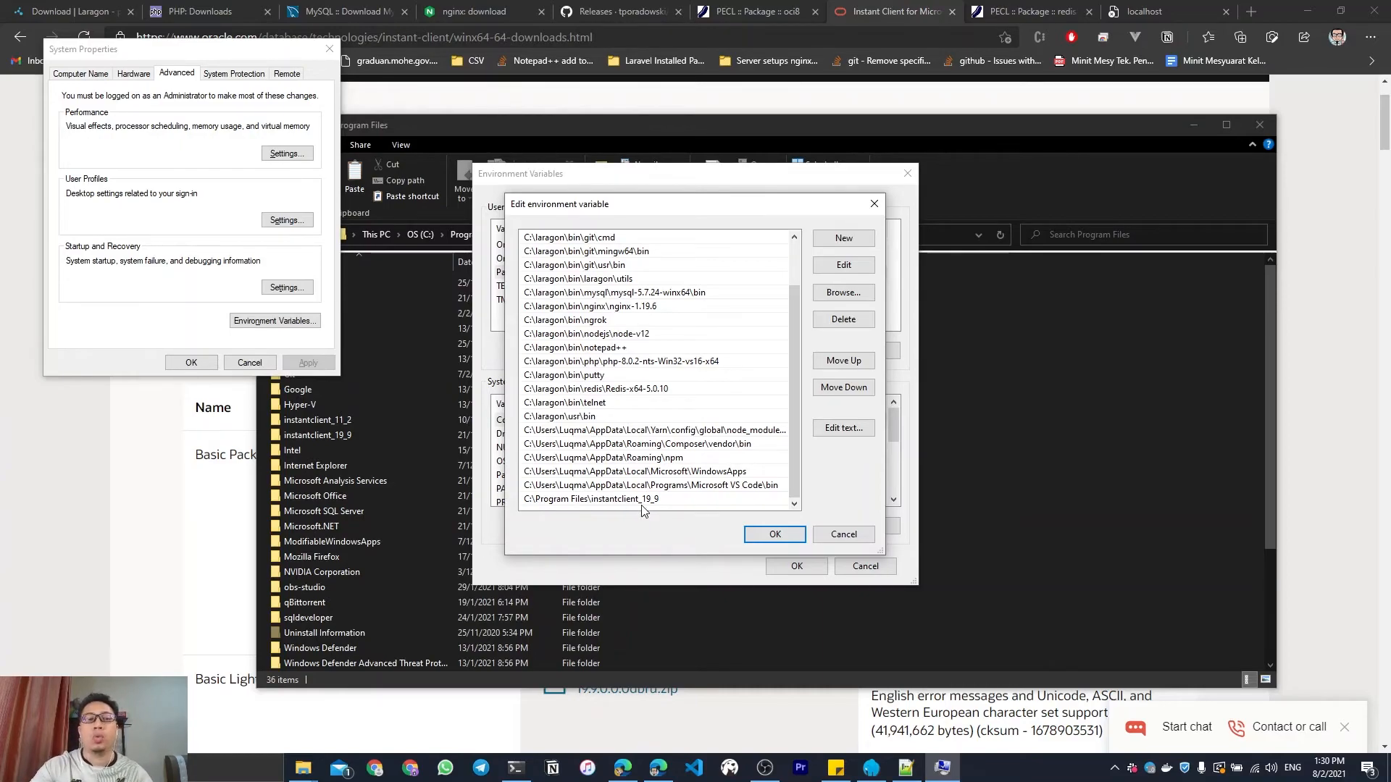
Copy the full path of the instantclient_19_9 folder in C:\Program Files and return to the Path variable editor.
{"action": "key", "text": "alt+Tab"}
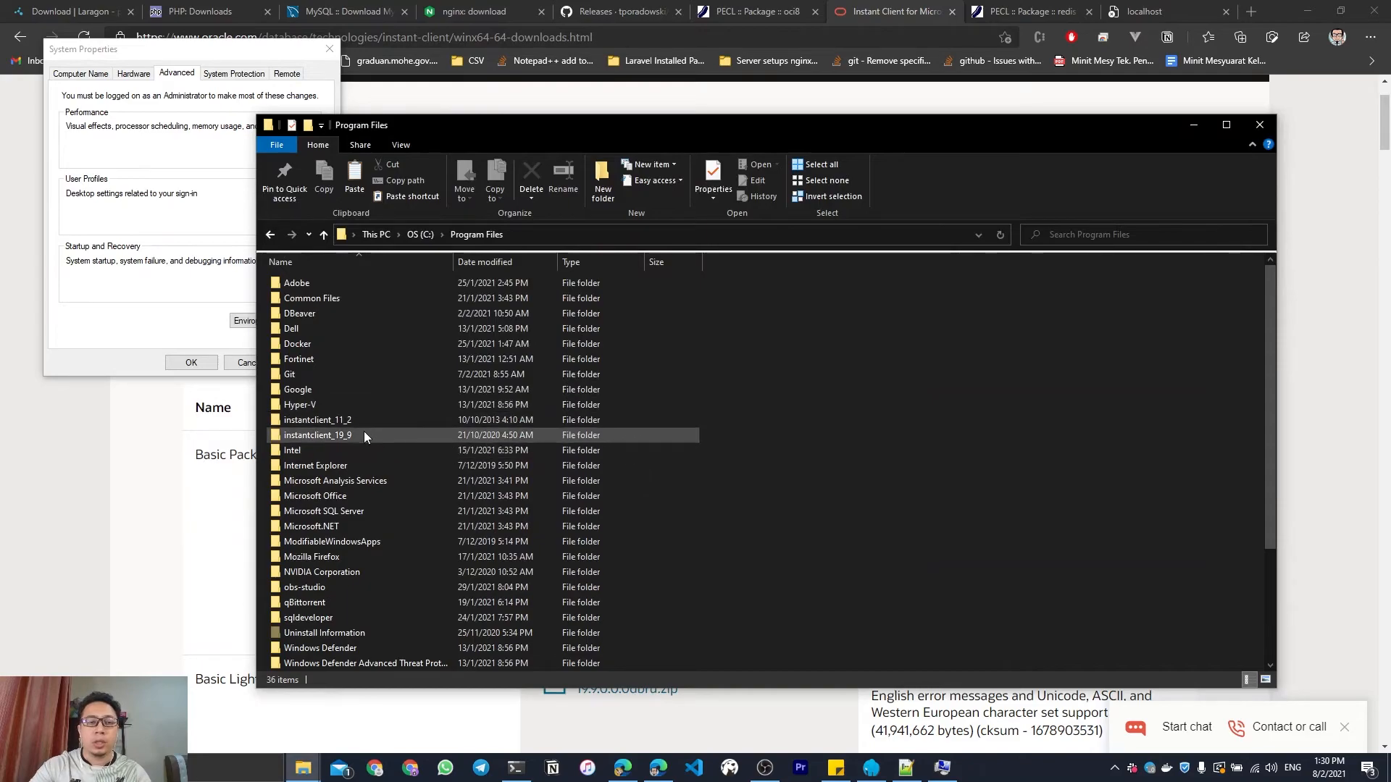
{"action": "double_click", "coordinate": [364, 433]}
{"action": "left_click", "coordinate": [621, 234]}
{"action": "key", "text": "ctrl+c"}
{"action": "key", "text": "alt+Tab"}
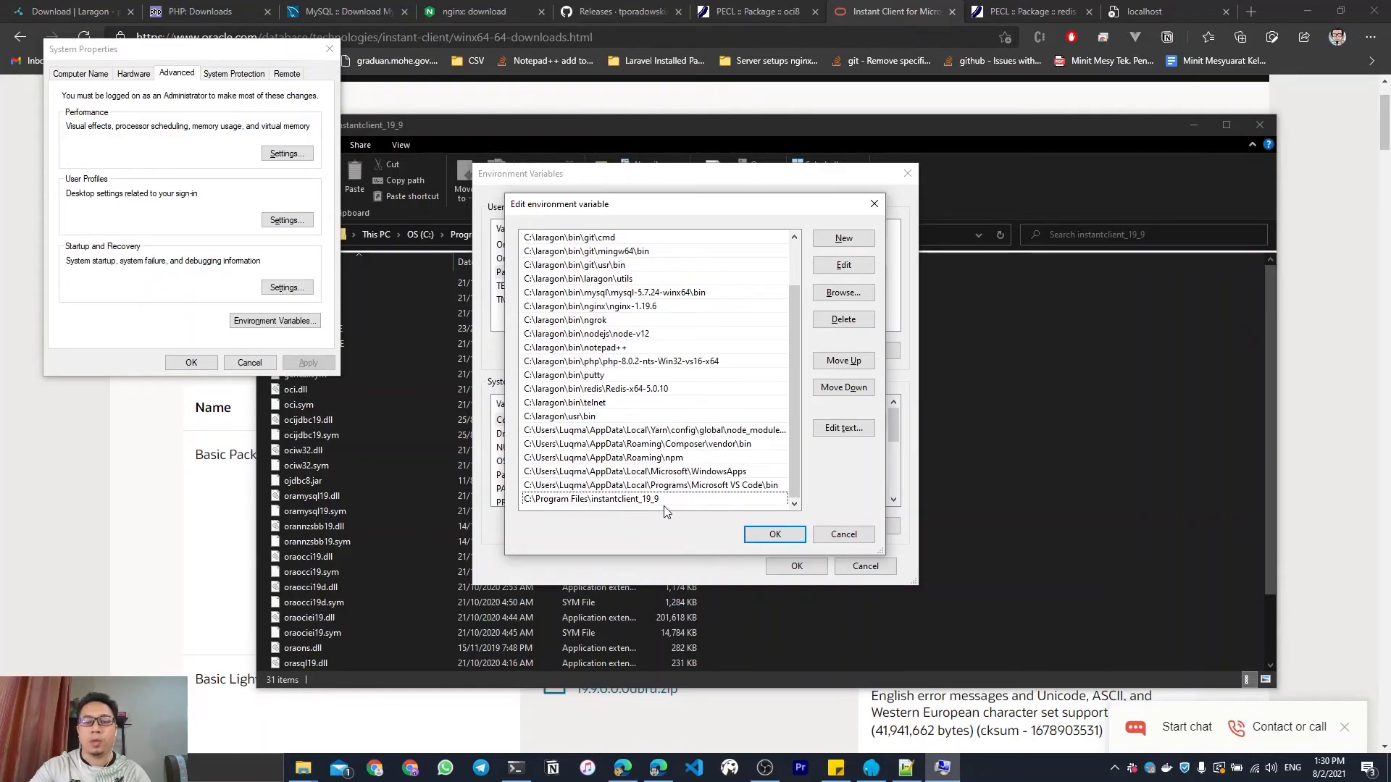
Accept the Path entries and close the Environment Variables and System Properties dialogs.
{"action": "left_click", "coordinate": [770, 534]}
{"action": "left_click", "coordinate": [794, 566]}
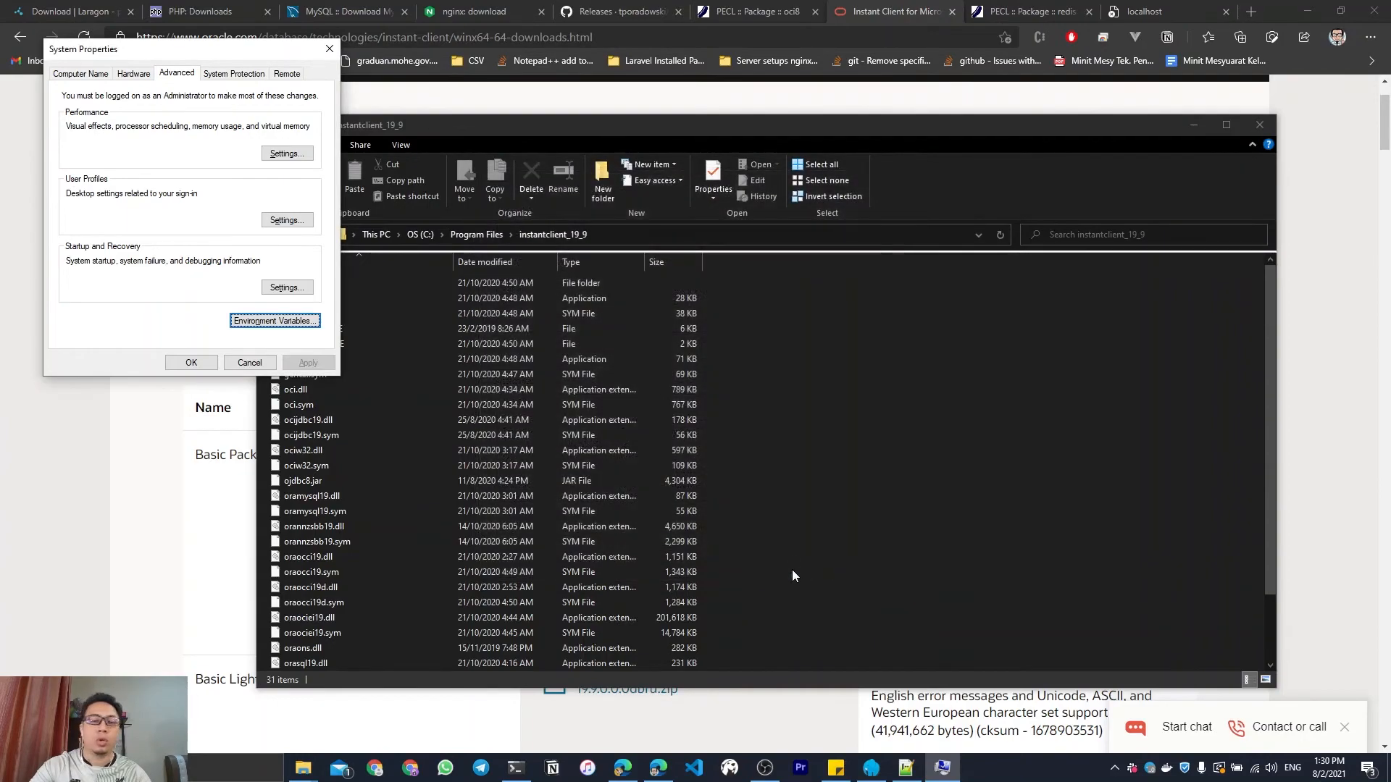
{"action": "left_click", "coordinate": [191, 362]}
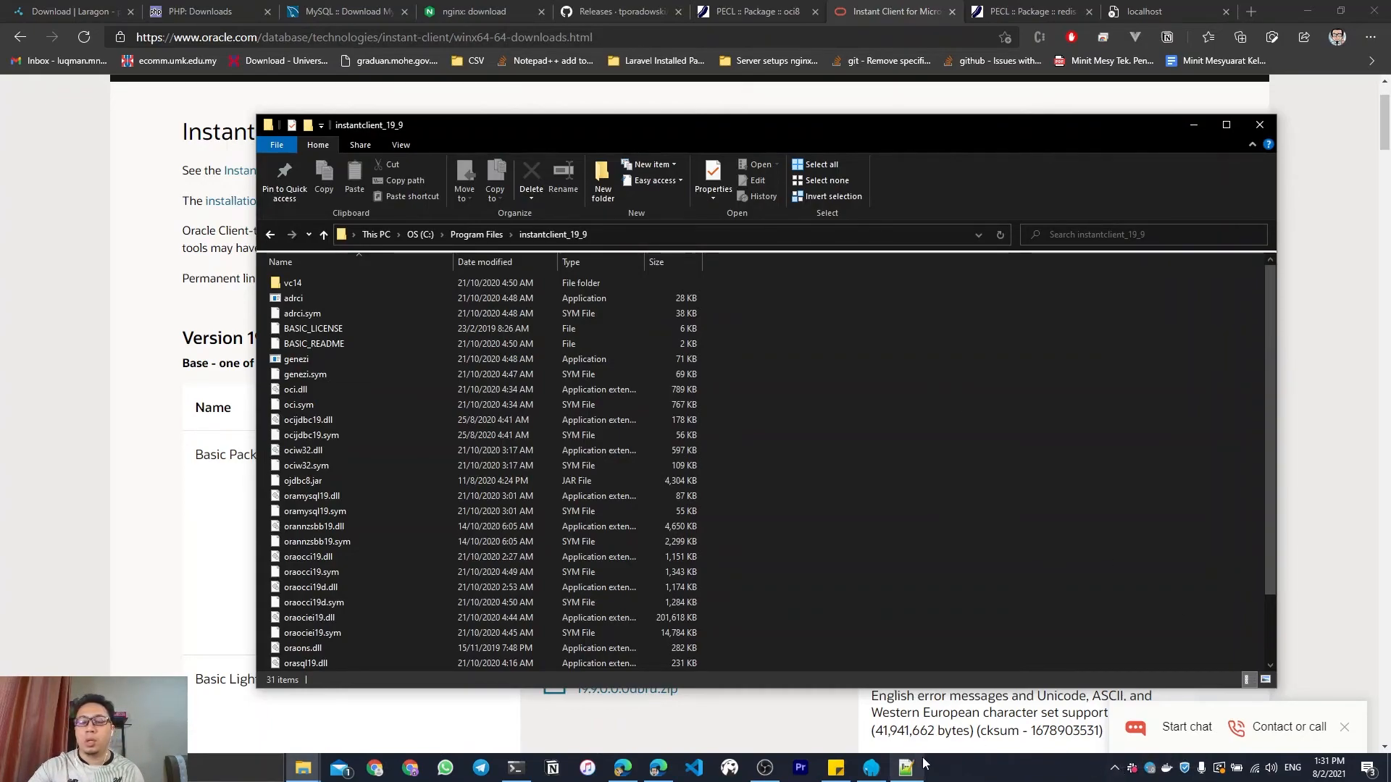
Switch to Laragon, start all services and reload localhost in the browser.
{"action": "left_click", "coordinate": [871, 768]}
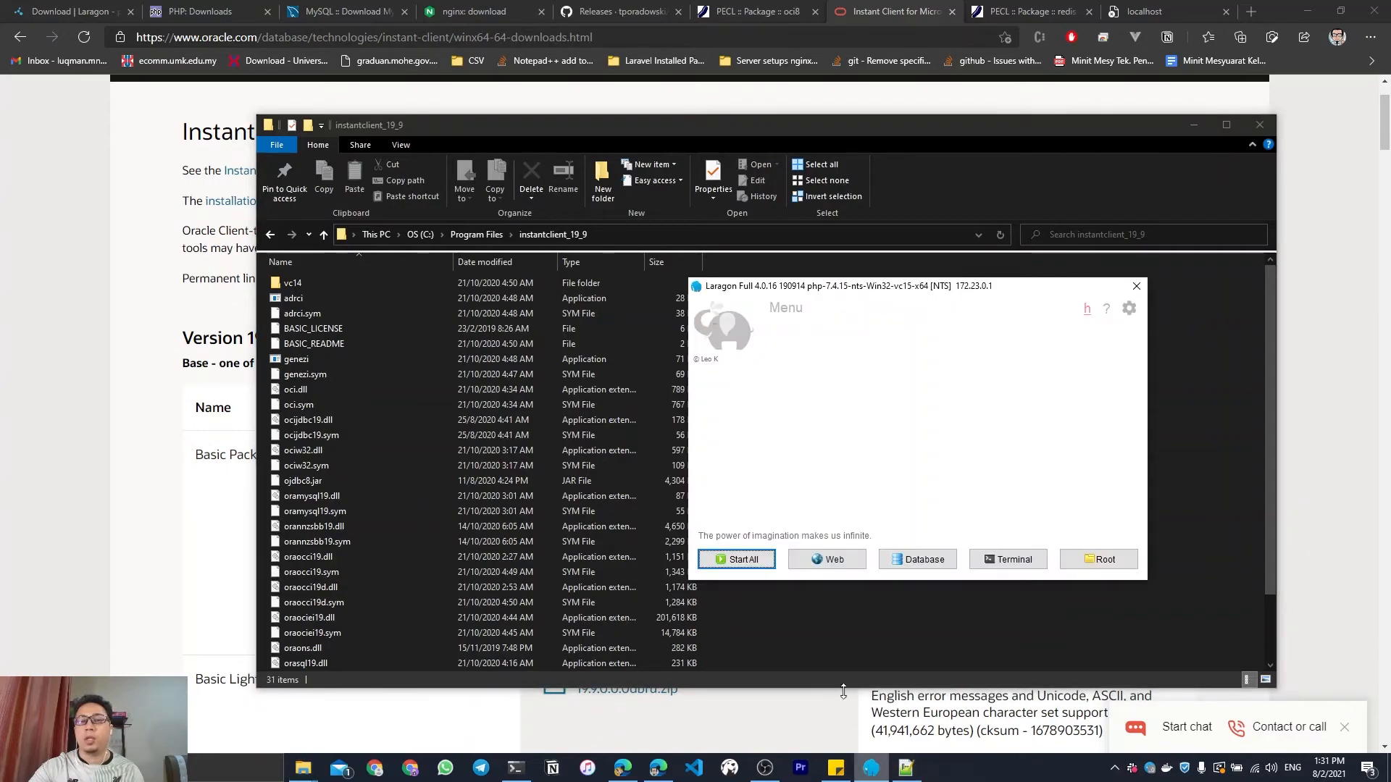
{"action": "left_click", "coordinate": [760, 563]}
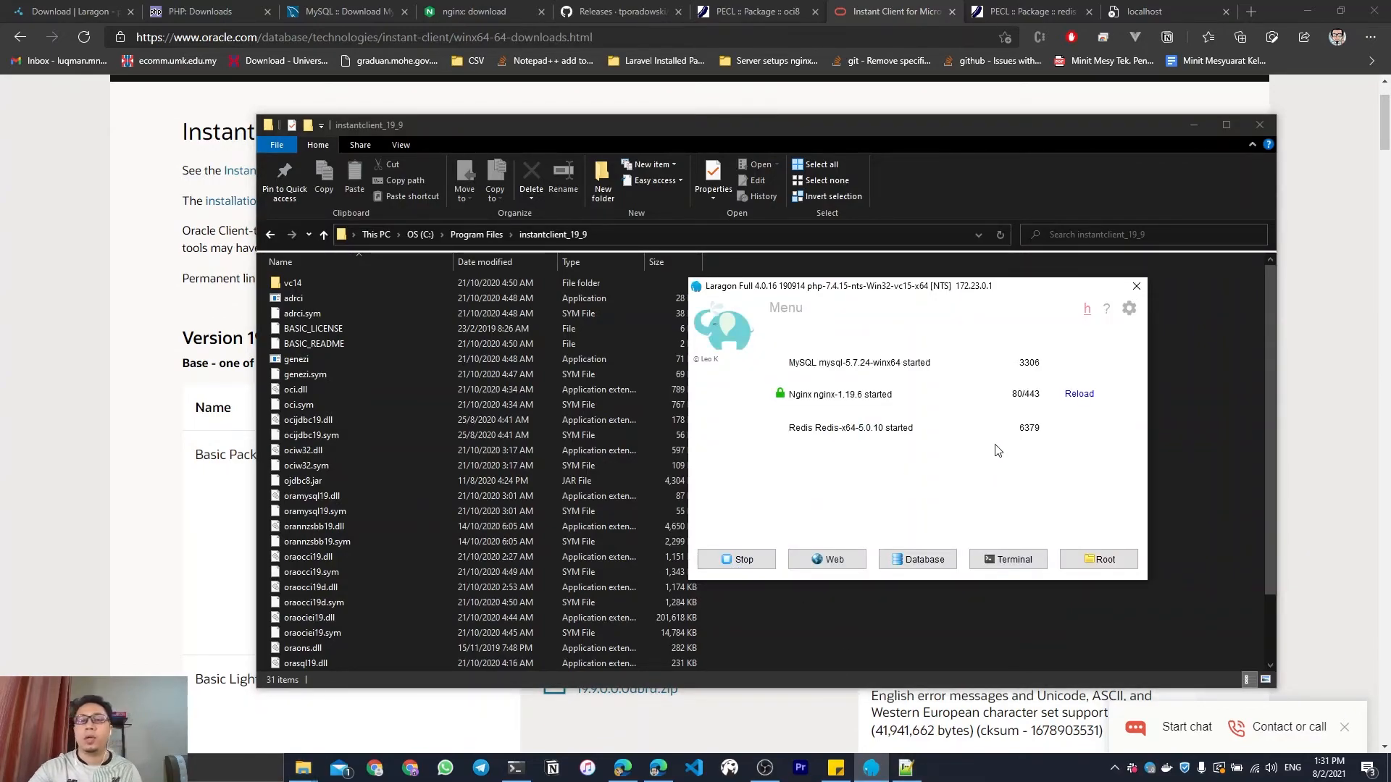
{"action": "left_click", "coordinate": [1152, 11]}
{"action": "left_click", "coordinate": [971, 38]}
{"action": "key", "text": "Return"}
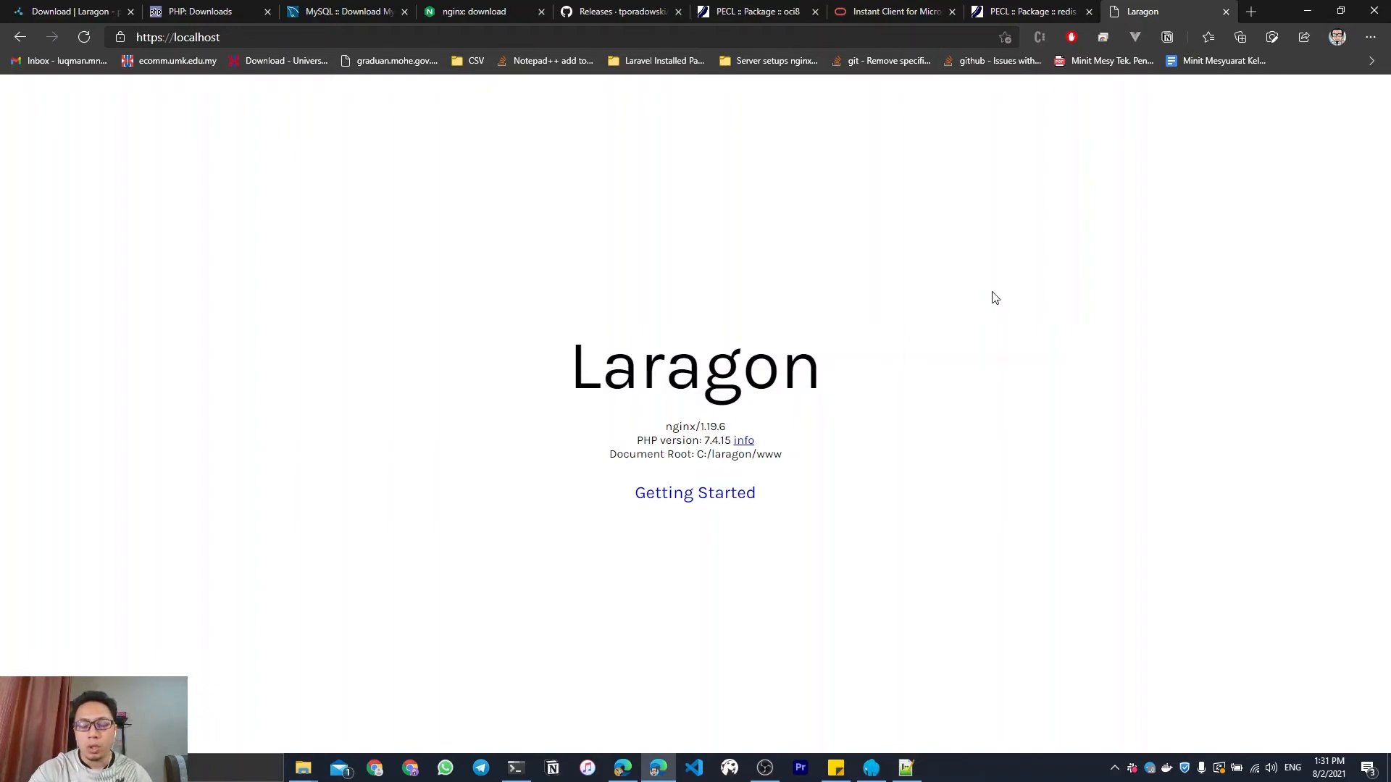
Switch to the open PowerShell window, run php -m and look through the list of loaded PHP modules.
{"action": "key", "text": "alt+Tab"}
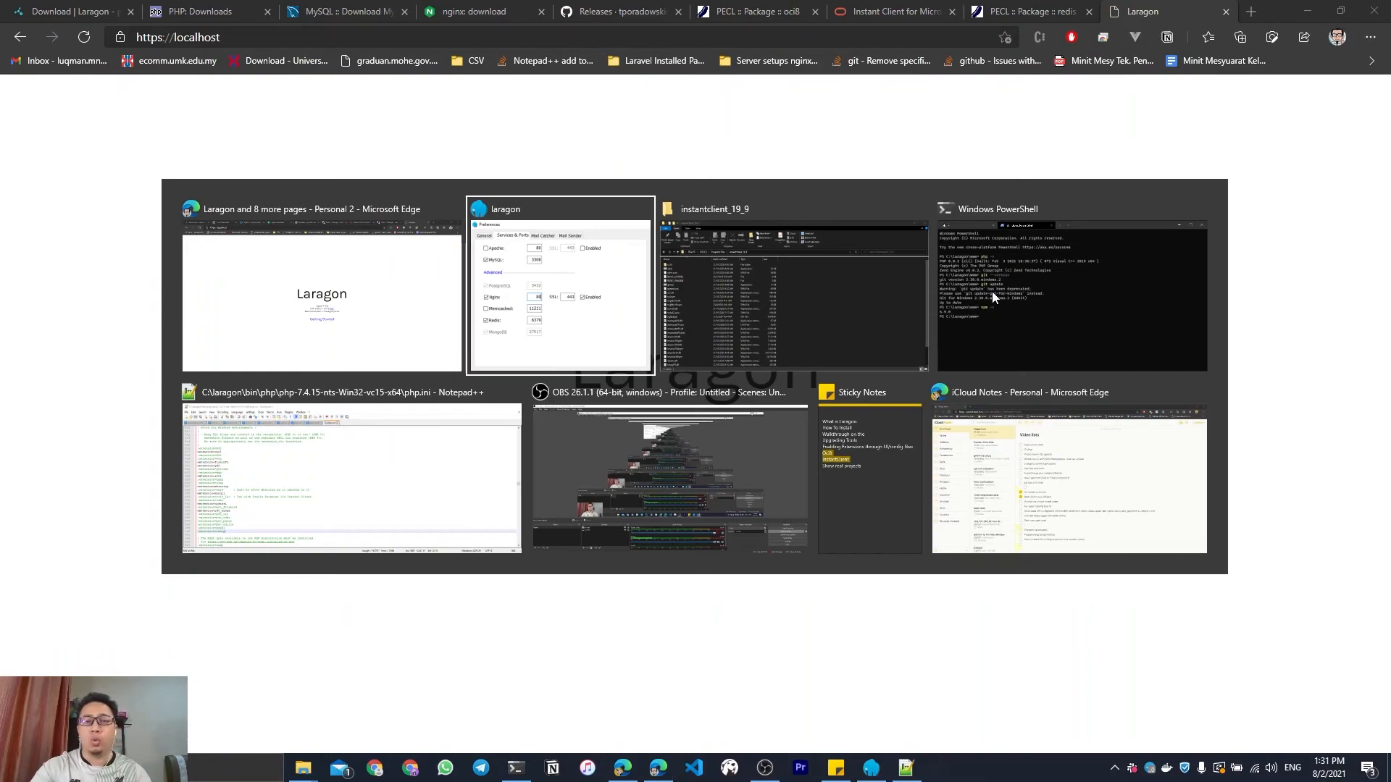
{"action": "key", "text": "alt+Tab"}
{"action": "key", "text": "alt+Tab"}
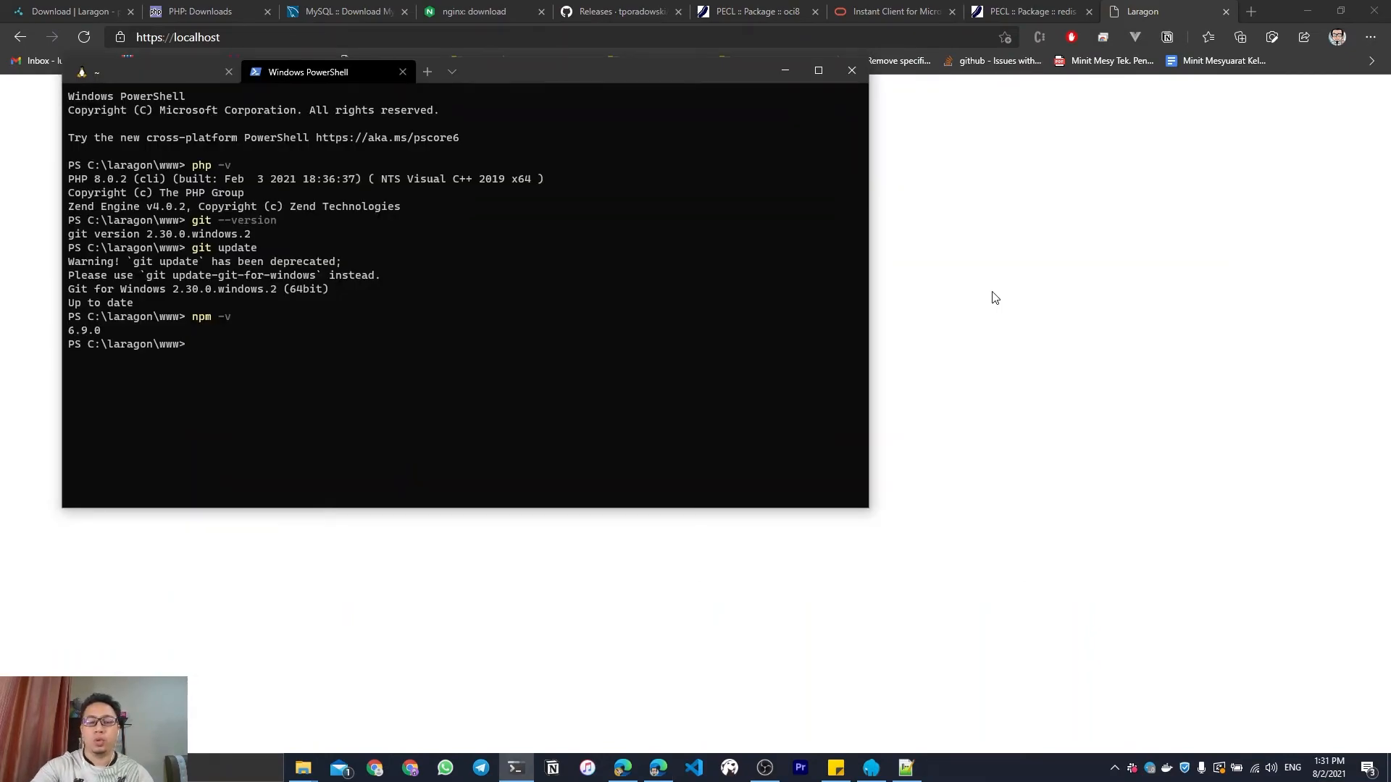
{"action": "type", "text": "php -m"}
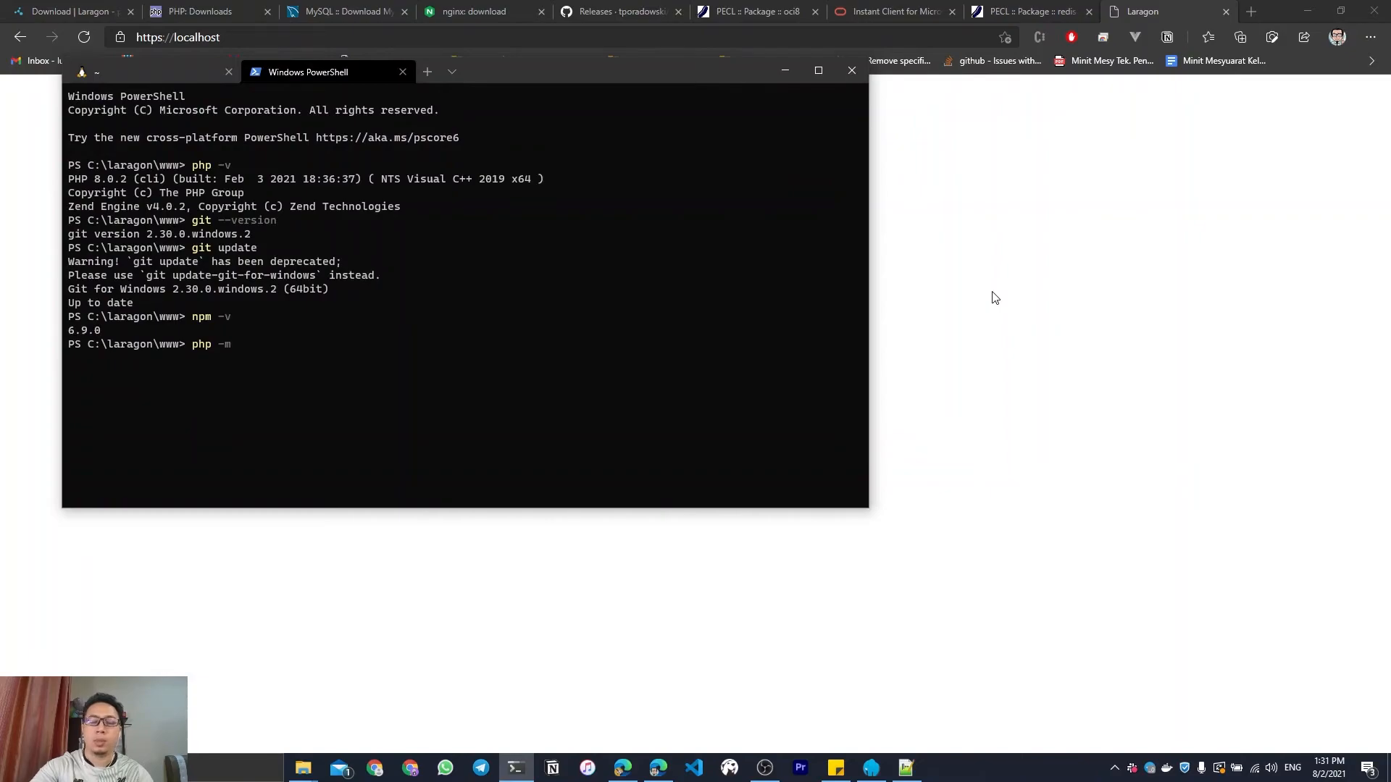
{"action": "key", "text": "Return"}
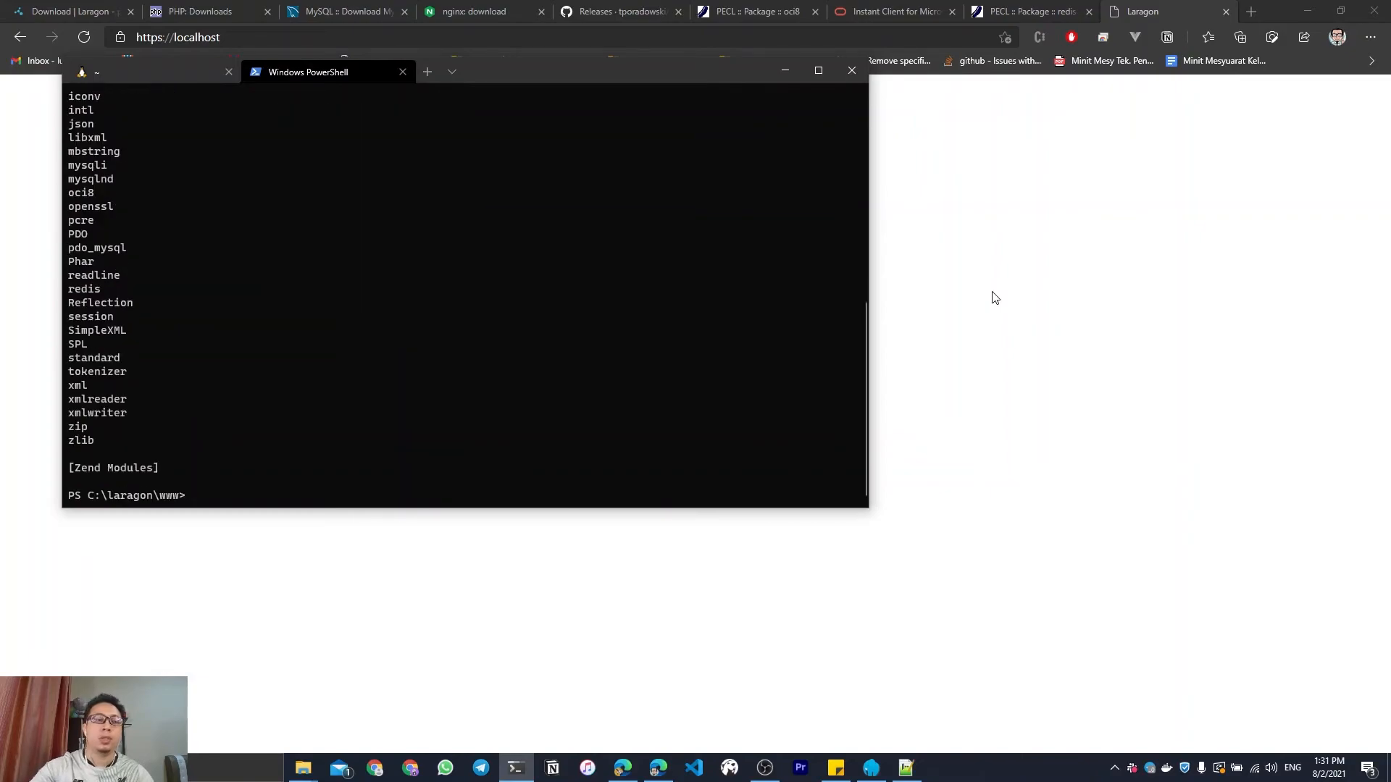
{"action": "scroll", "coordinate": [232, 246], "scroll_direction": "up", "scroll_amount": 3}
{"action": "scroll", "coordinate": [235, 264], "scroll_direction": "up", "scroll_amount": 3}
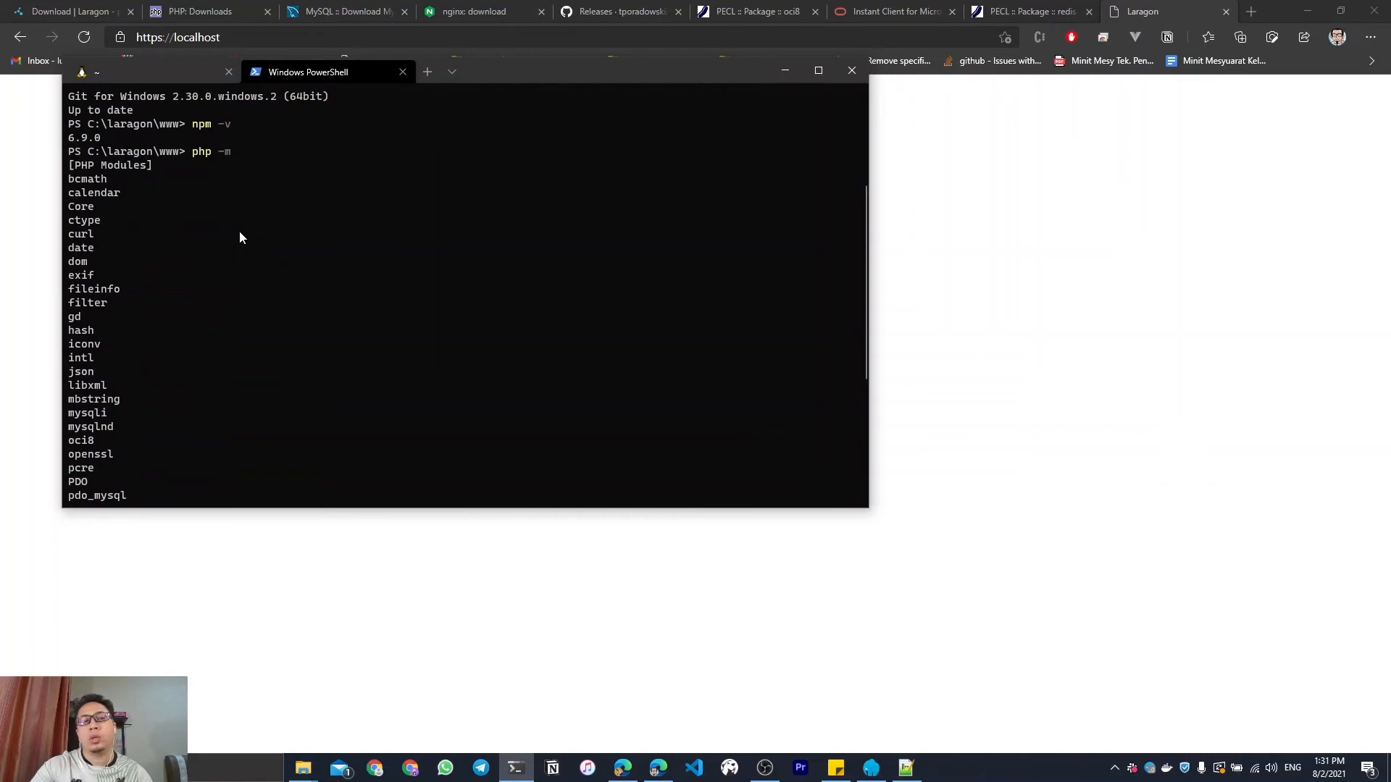
{"action": "scroll", "coordinate": [167, 253], "scroll_direction": "down", "scroll_amount": 3}
{"action": "scroll", "coordinate": [166, 283], "scroll_direction": "down", "scroll_amount": 3}
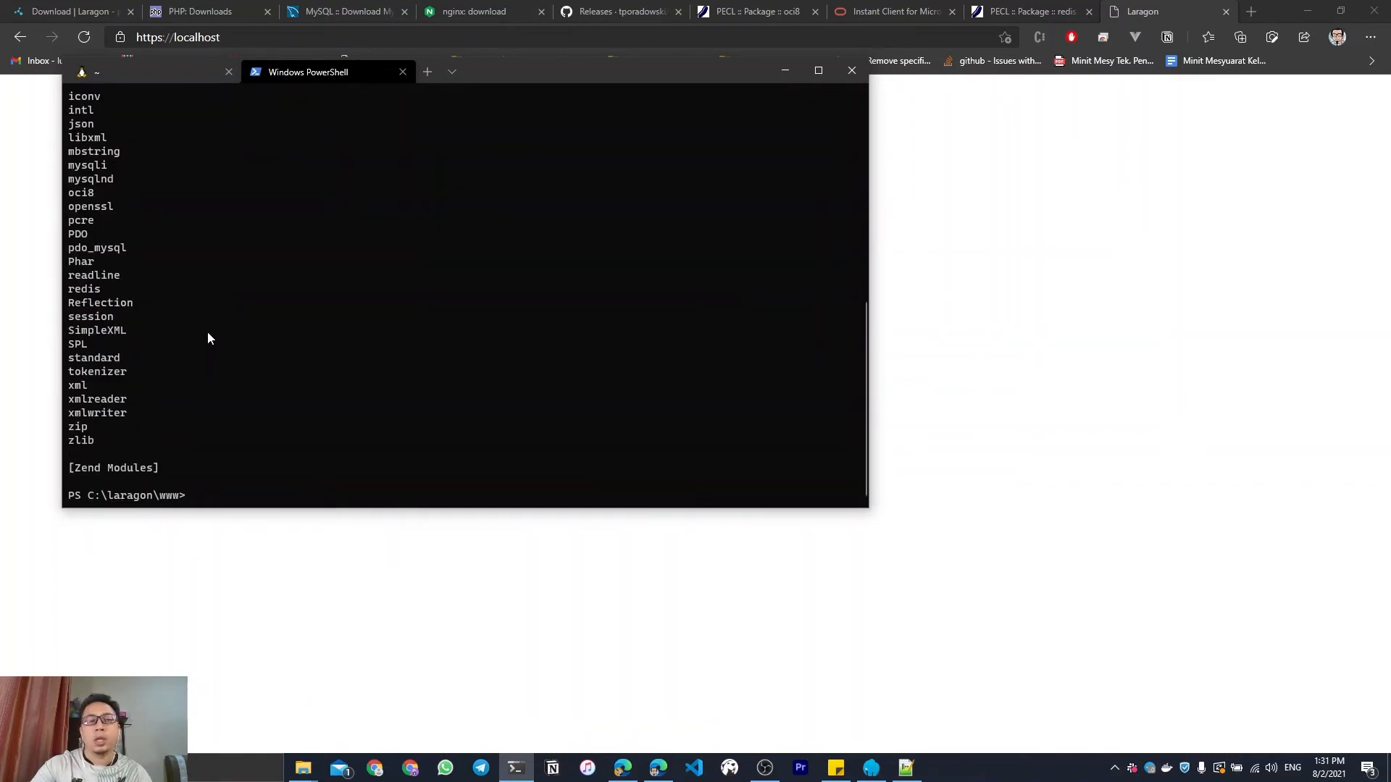
{"action": "scroll", "coordinate": [377, 365], "scroll_direction": "up", "scroll_amount": 2}
{"action": "scroll", "coordinate": [384, 371], "scroll_direction": "down", "scroll_amount": 2}
Run php --ini and check which PHP version's folder the loaded php.ini comes from.
{"action": "type", "text": "php --ini"}
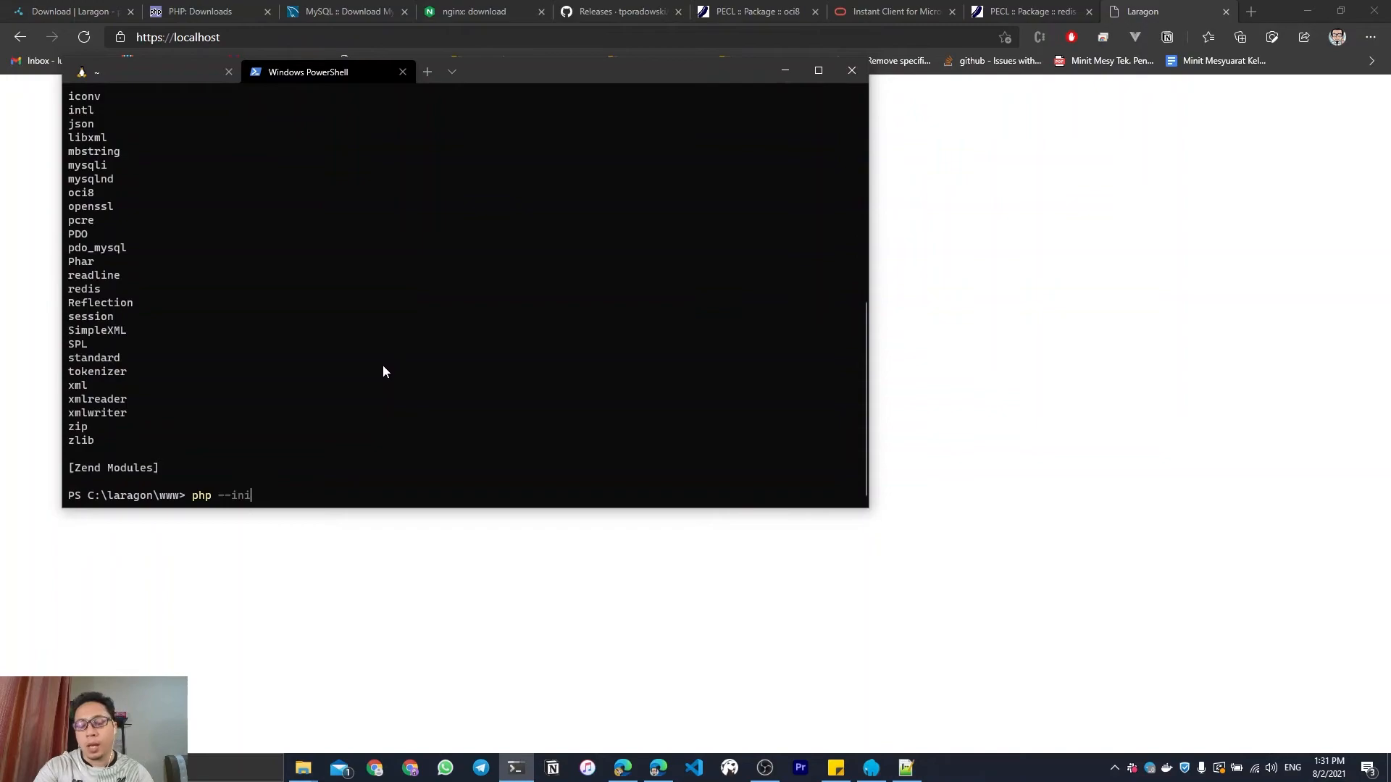
{"action": "key", "text": "Return"}
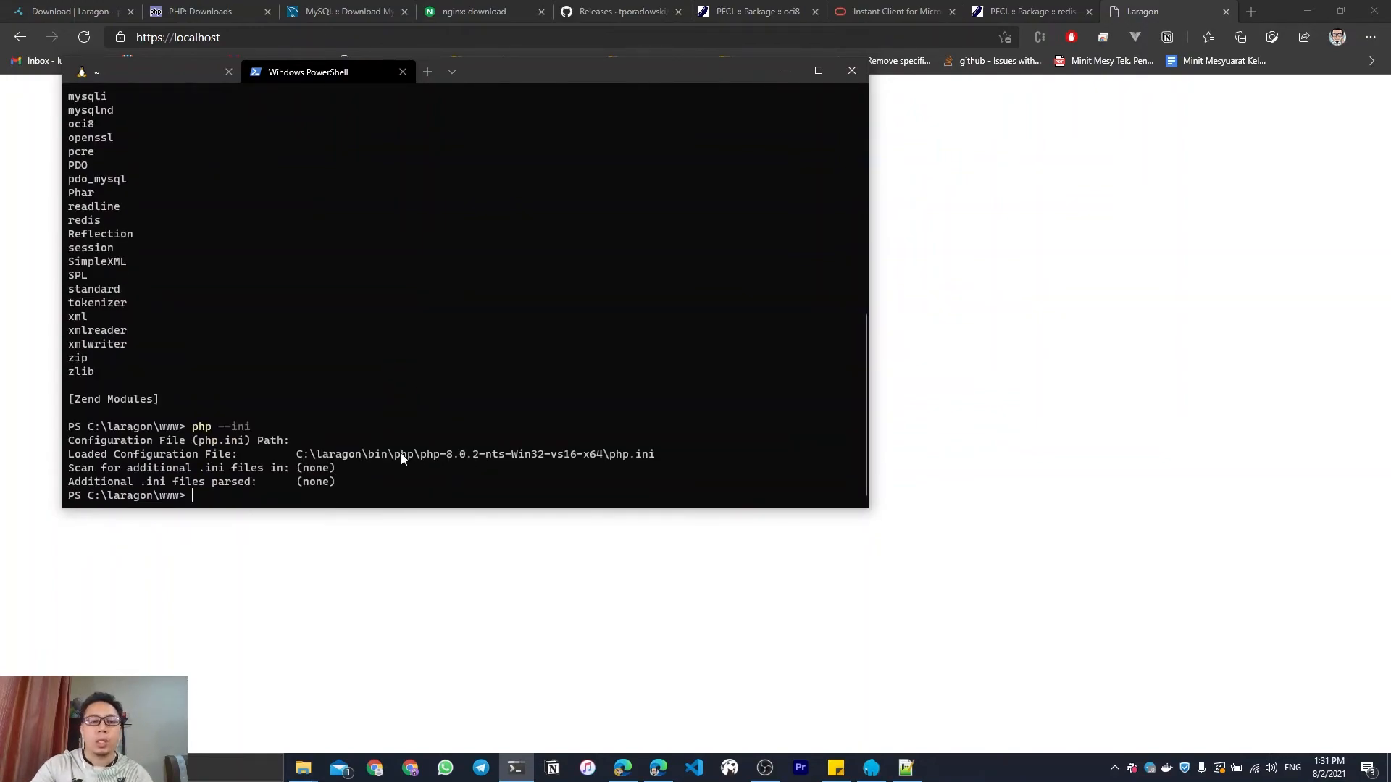
{"action": "left_click_drag", "start_coordinate": [429, 454], "coordinate": [549, 459]}
{"action": "left_click", "coordinate": [516, 475]}
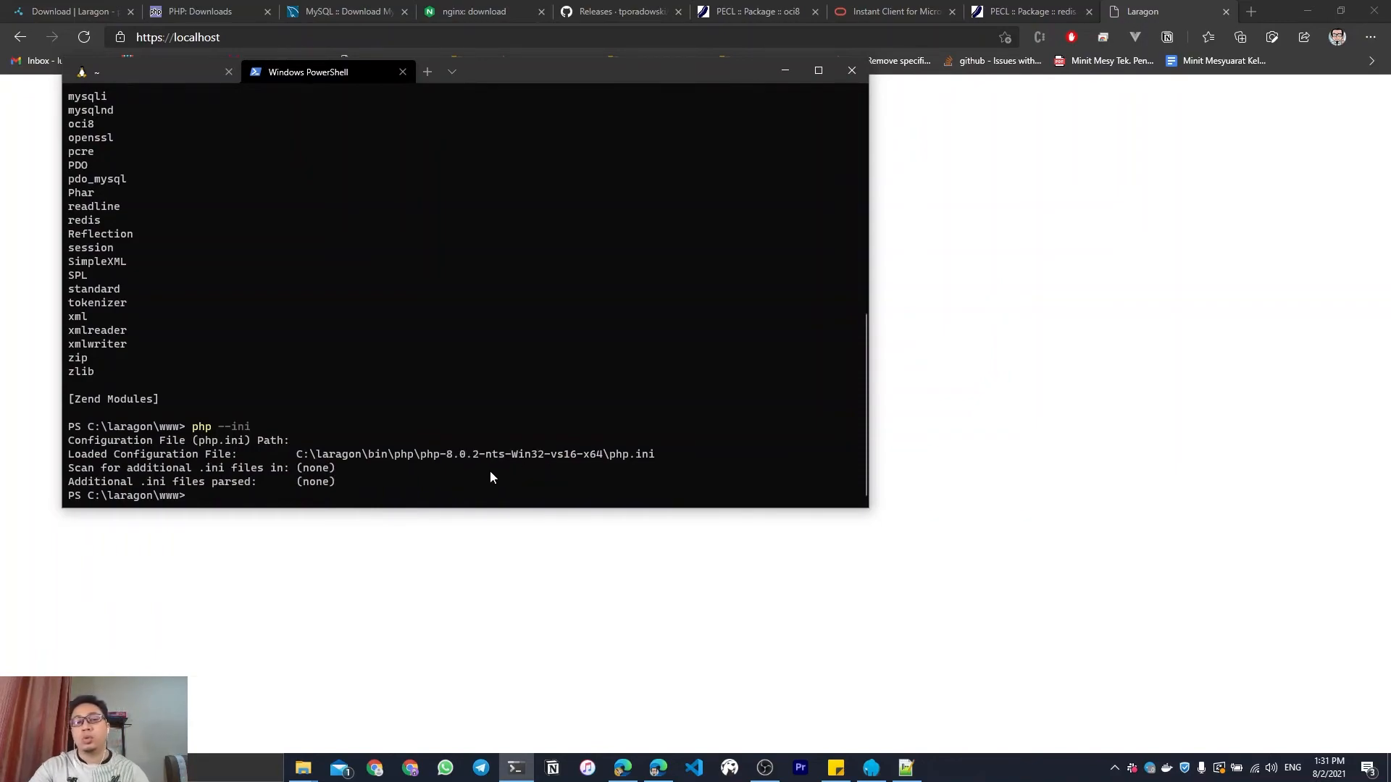
Add Laragon to the Windows Path using Laragon's own Path tool.
{"action": "left_click", "coordinate": [871, 761]}
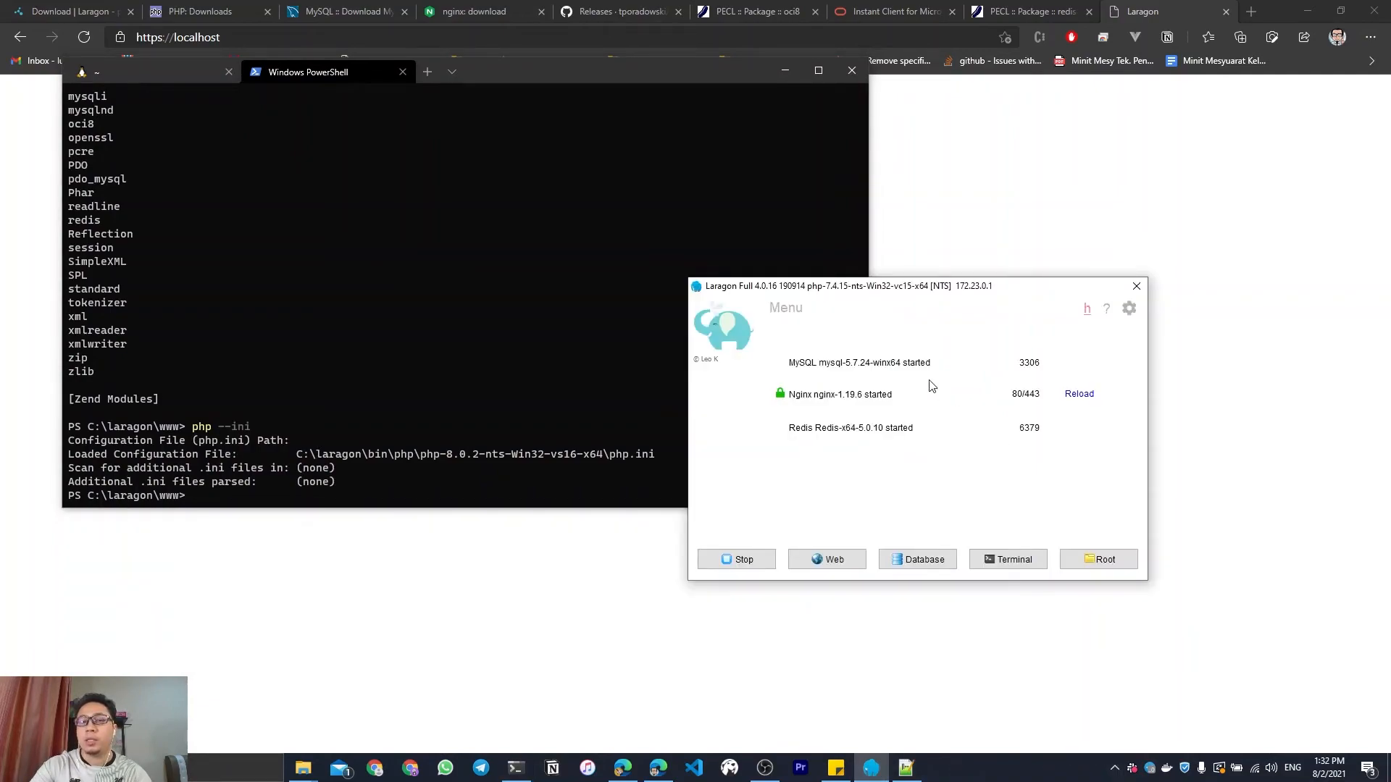
{"action": "left_click", "coordinate": [1114, 768]}
{"action": "right_click", "coordinate": [1165, 704]}
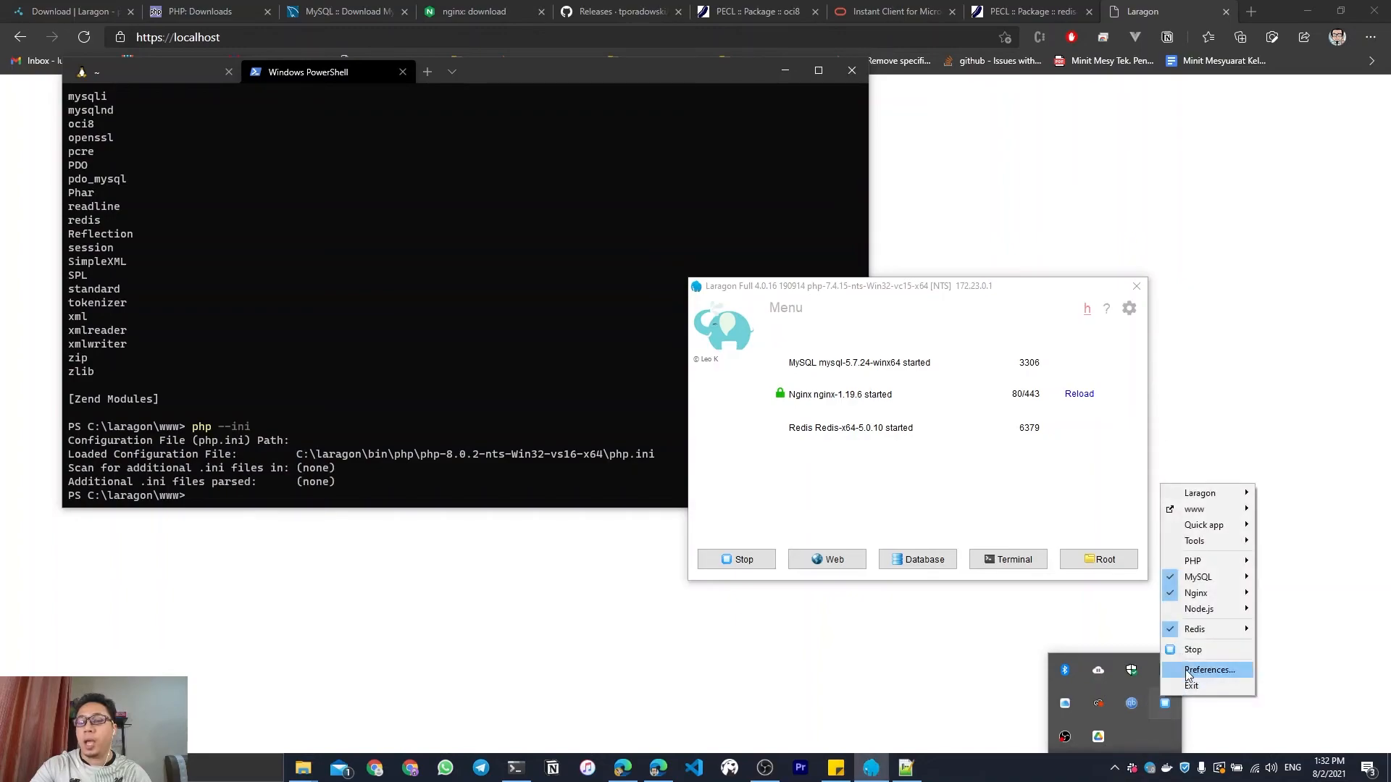
{"action": "mouse_move", "coordinate": [1213, 558]}
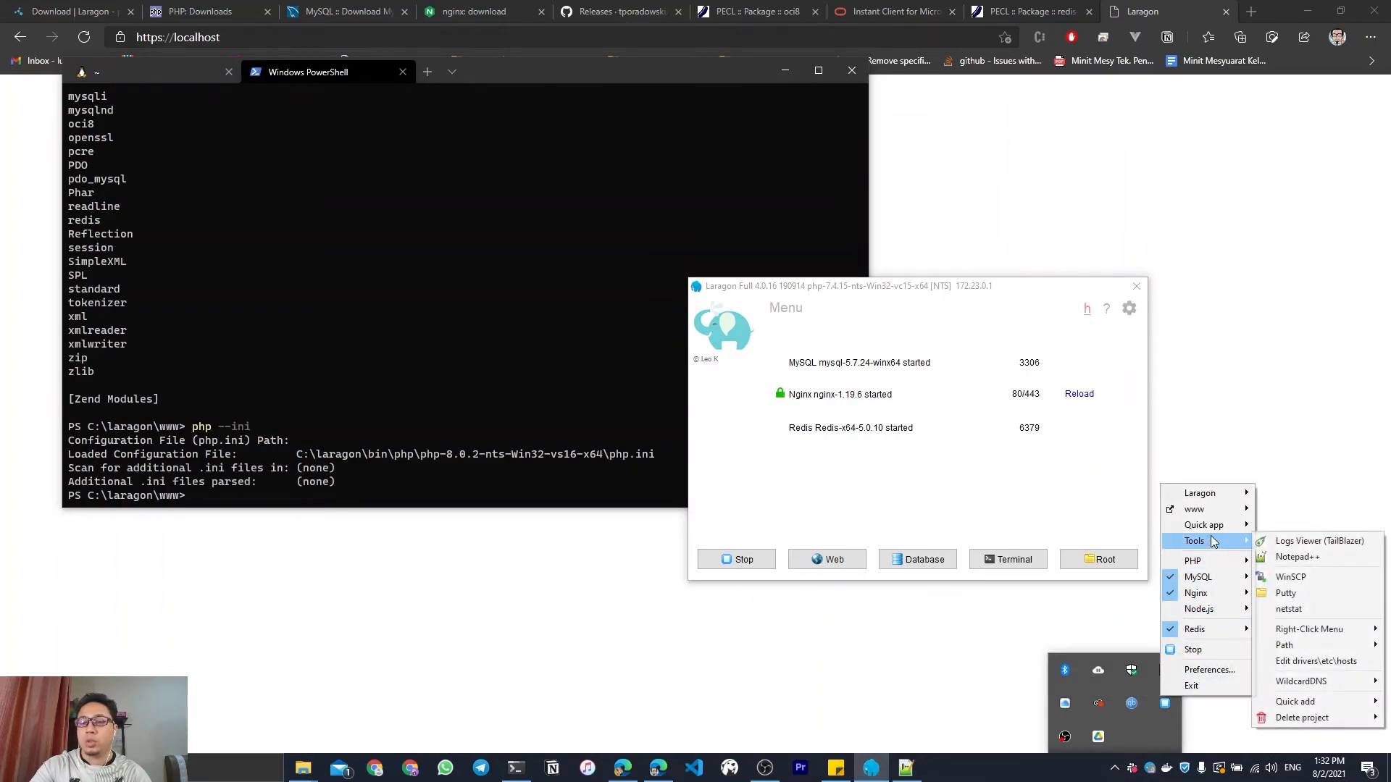
{"action": "mouse_move", "coordinate": [1282, 631]}
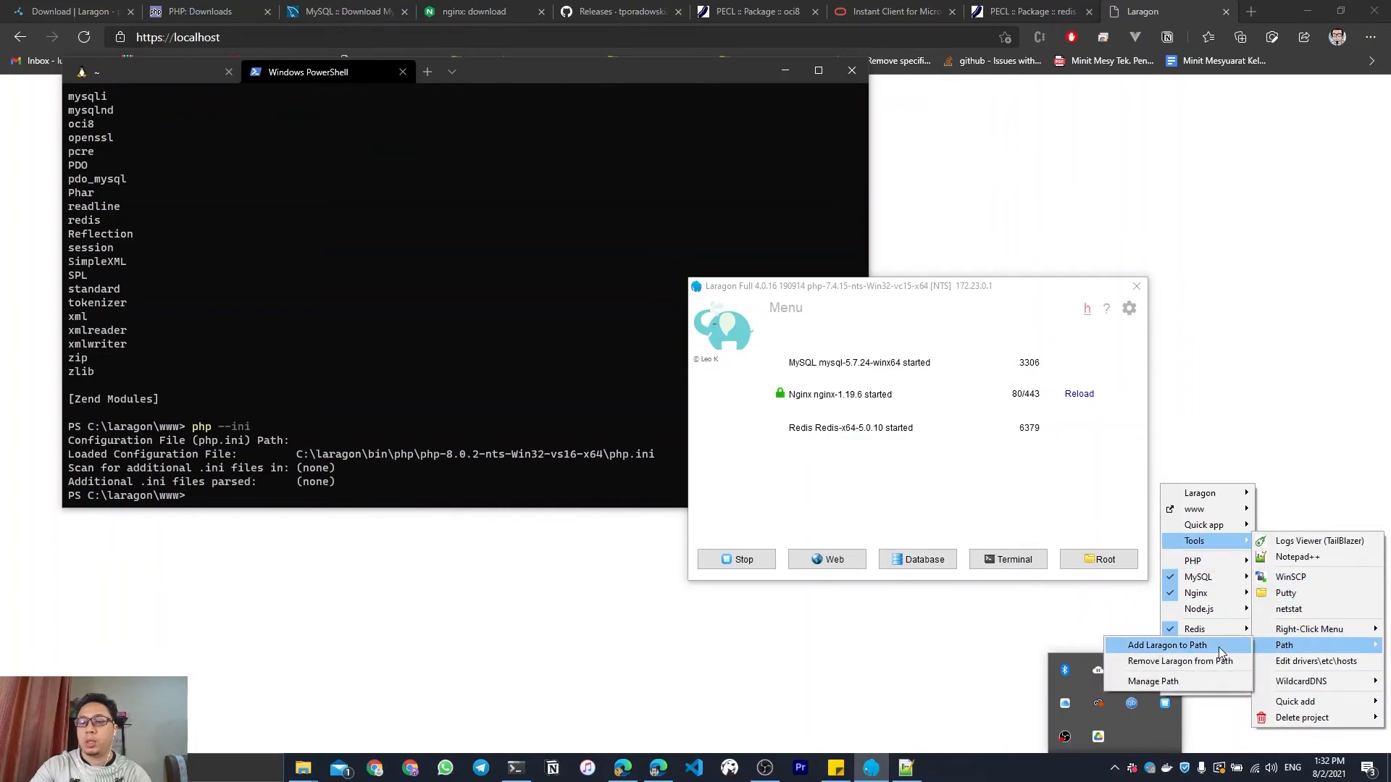
{"action": "left_click", "coordinate": [1207, 646]}
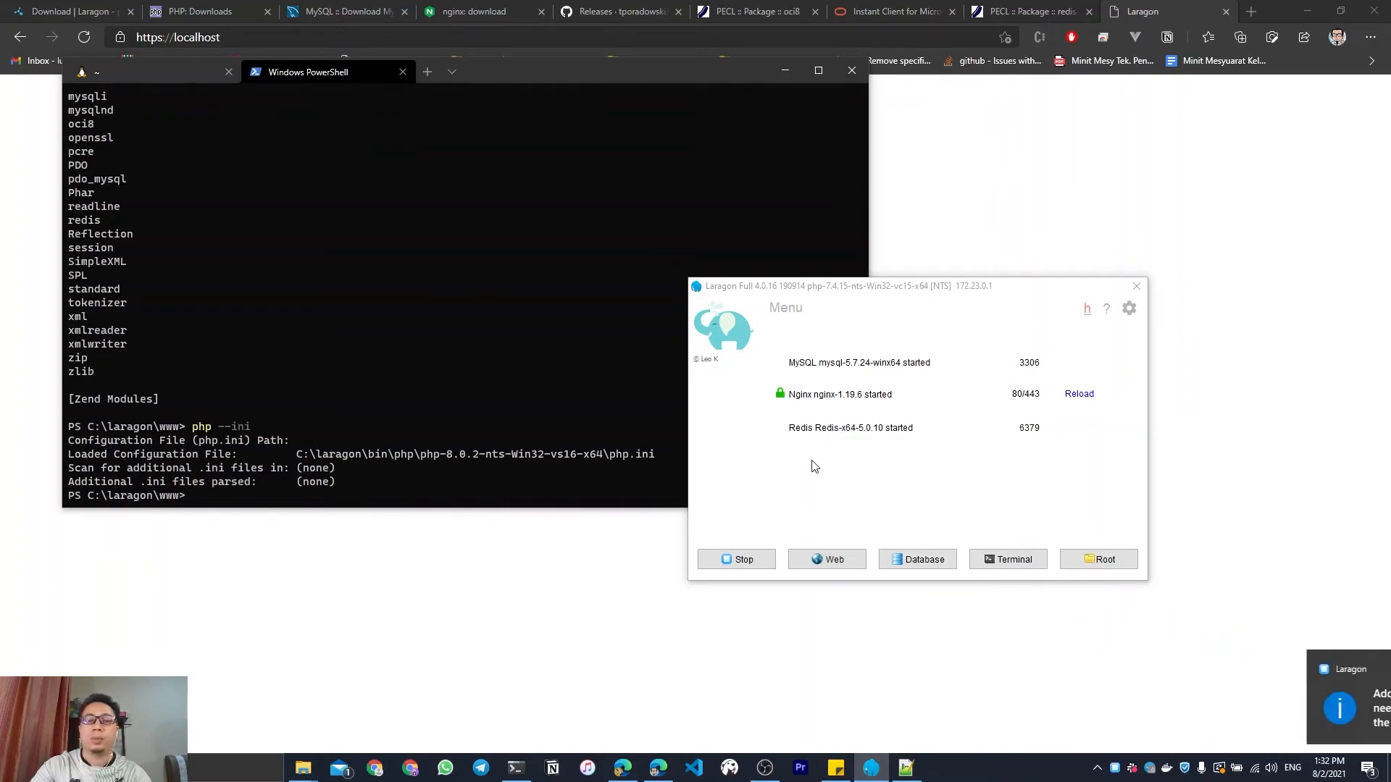
Close the old terminal, search Windows for "term" to launch a new one and open a Windows PowerShell tab.
{"action": "left_click", "coordinate": [449, 430]}
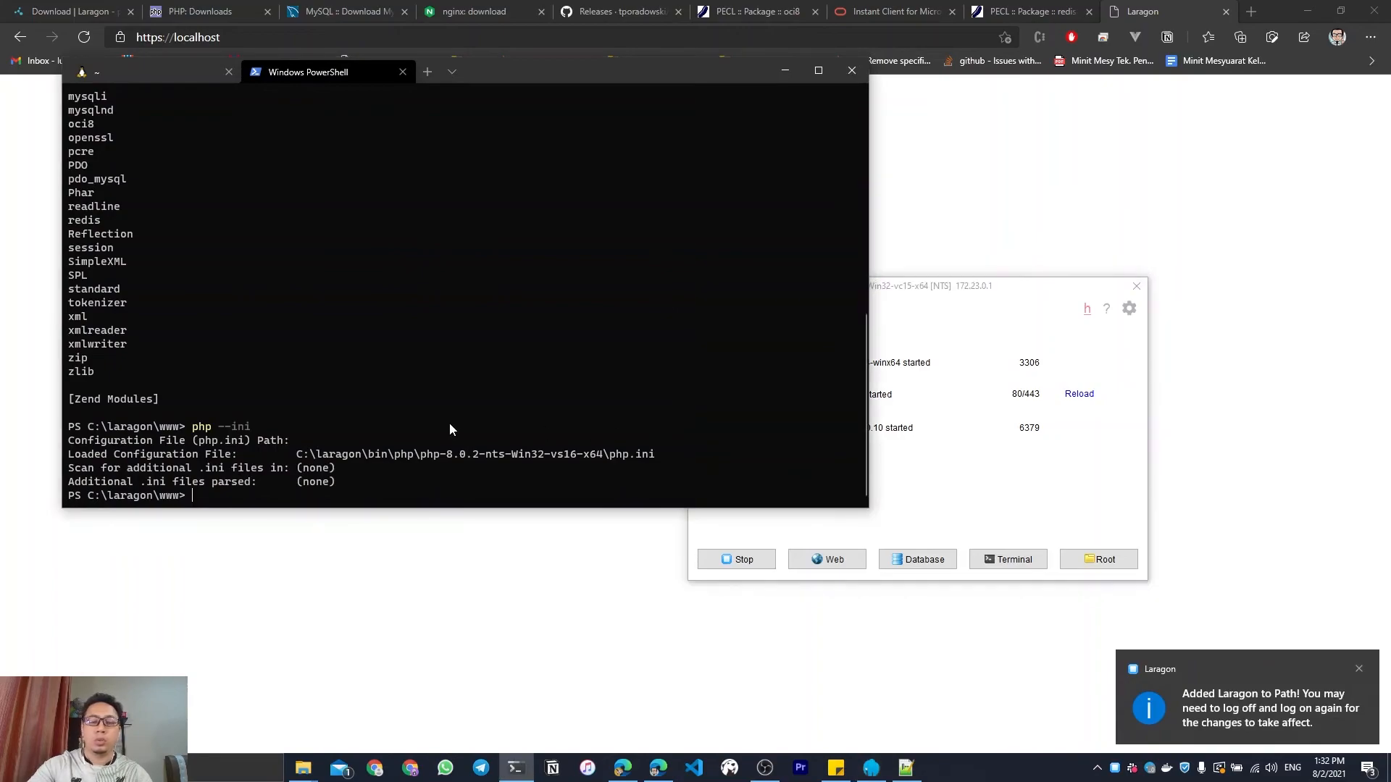
{"action": "left_click", "coordinate": [851, 71]}
{"action": "left_click", "coordinate": [416, 319]}
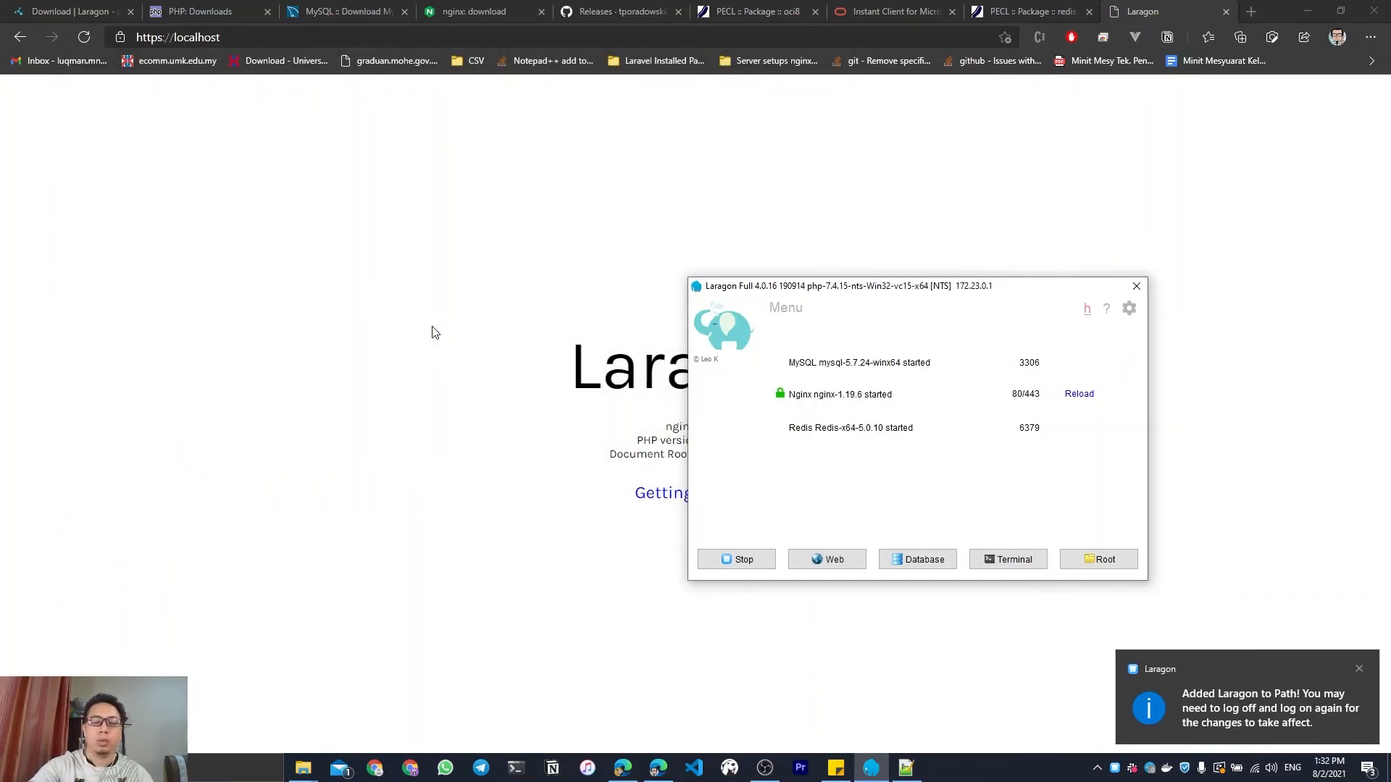
{"action": "key", "text": "super+s"}
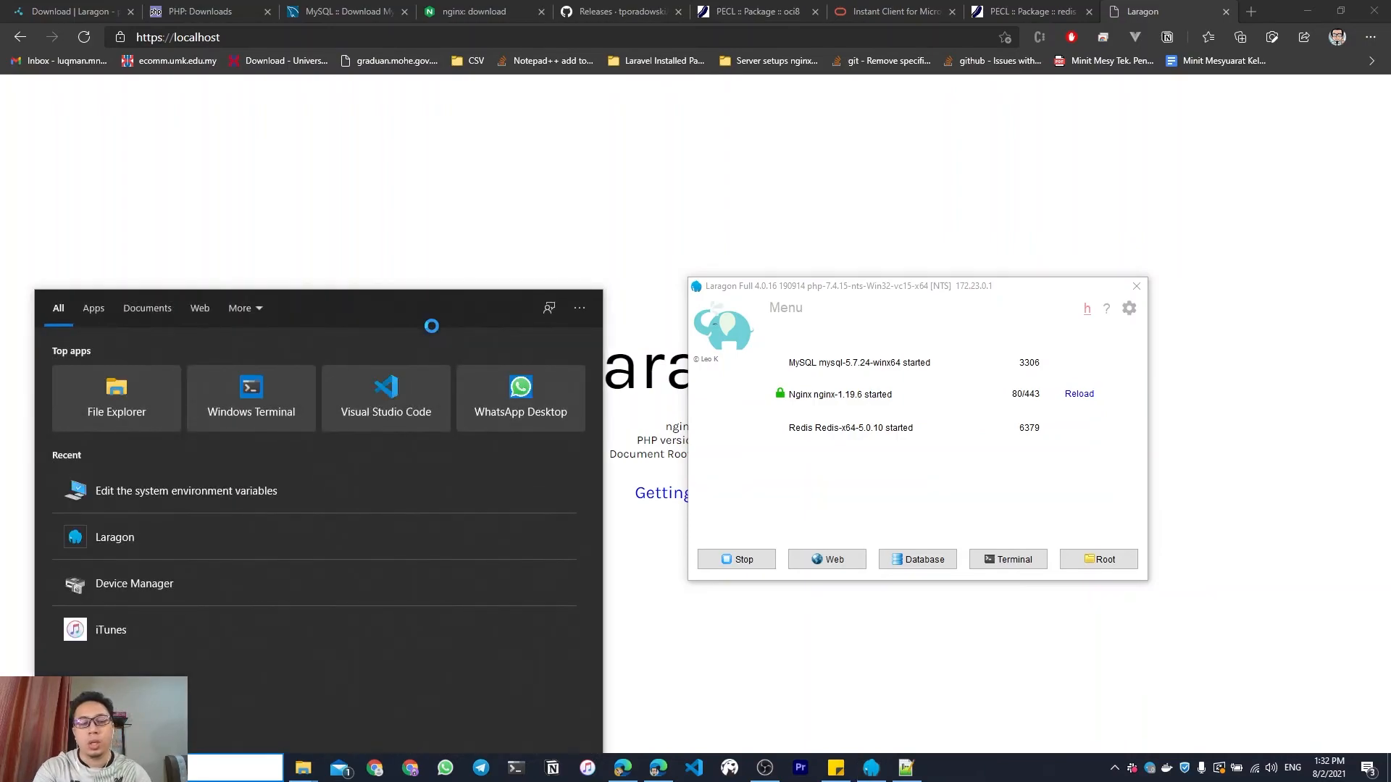
{"action": "type", "text": "term"}
{"action": "key", "text": "Return"}
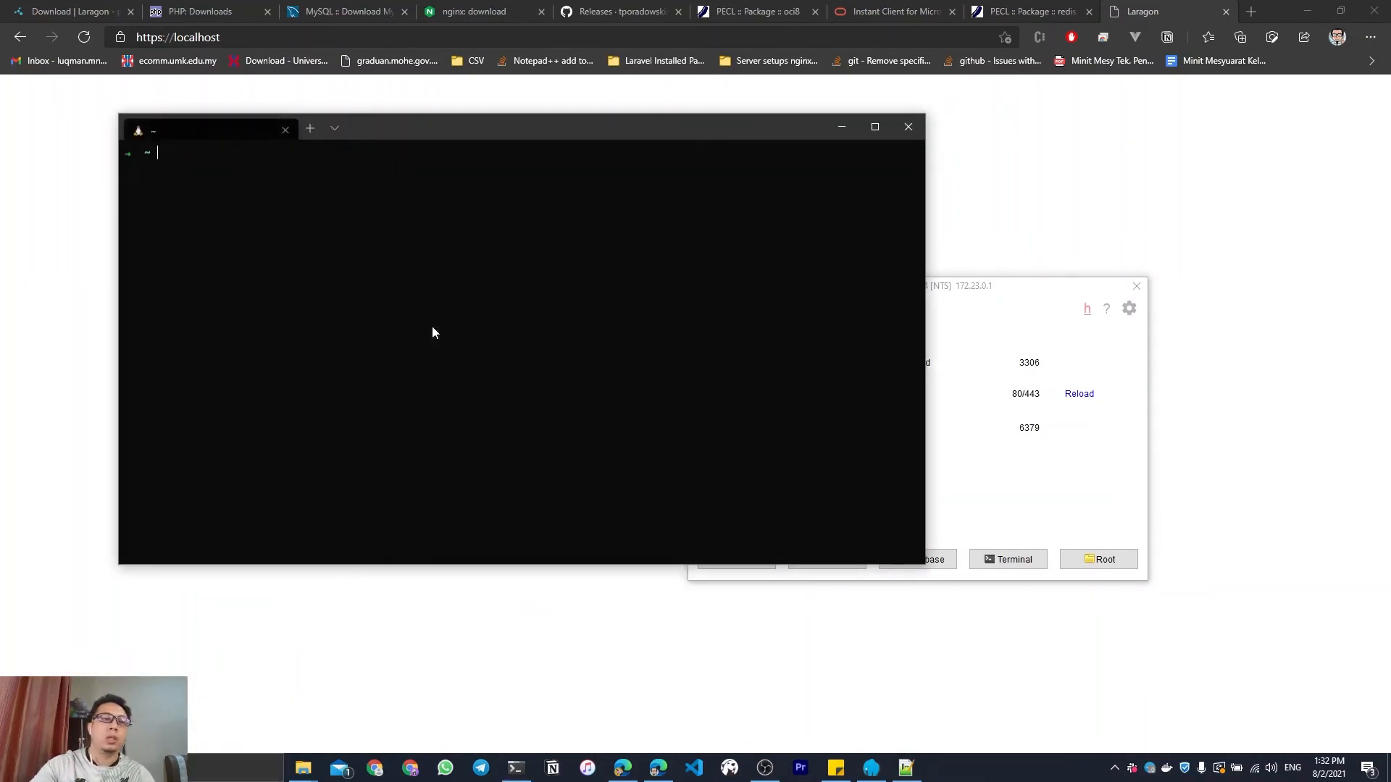
{"action": "left_click", "coordinate": [333, 131]}
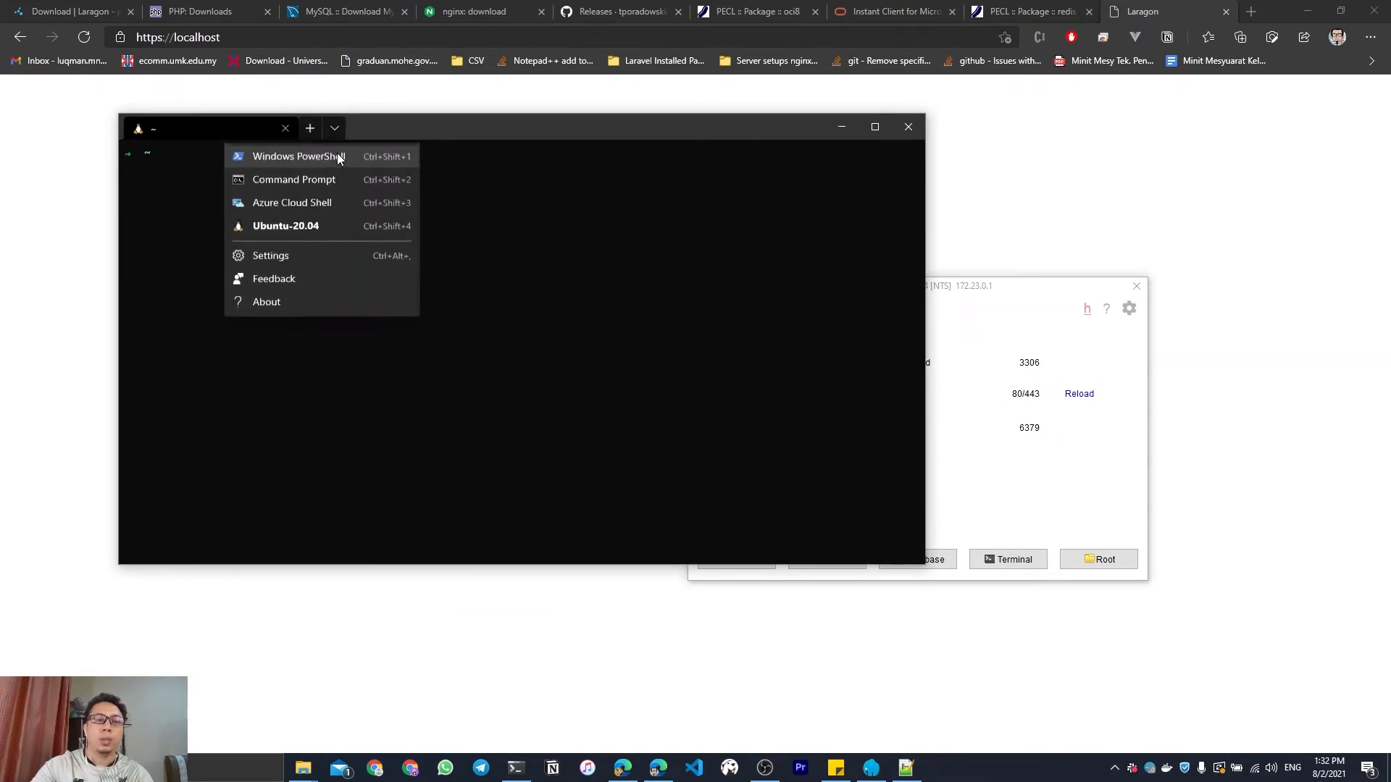
{"action": "left_click", "coordinate": [337, 153]}
Run php -v and php -m in the new PowerShell session to check the active PHP version and modules.
{"action": "type", "text": "php -v"}
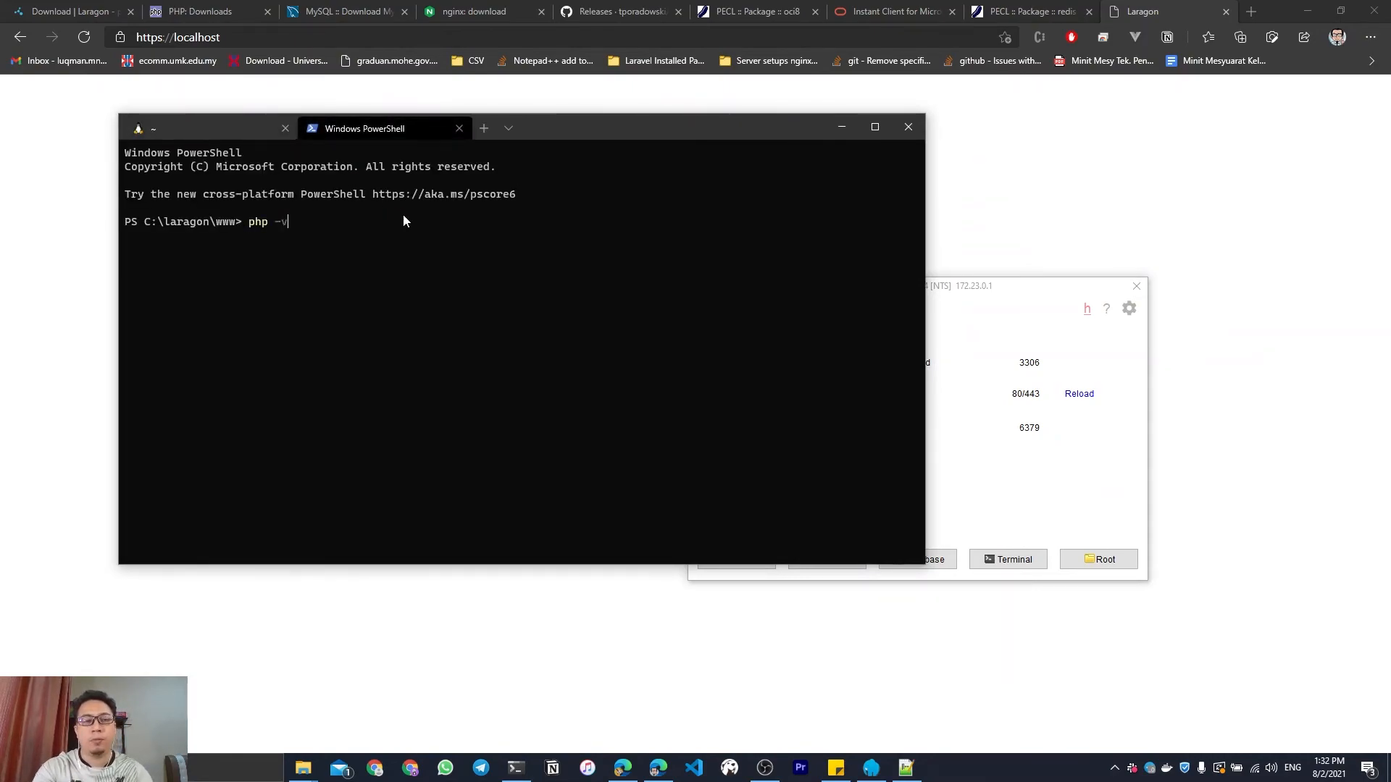
{"action": "key", "text": "Return"}
{"action": "type", "text": "php -m"}
{"action": "key", "text": "Return"}
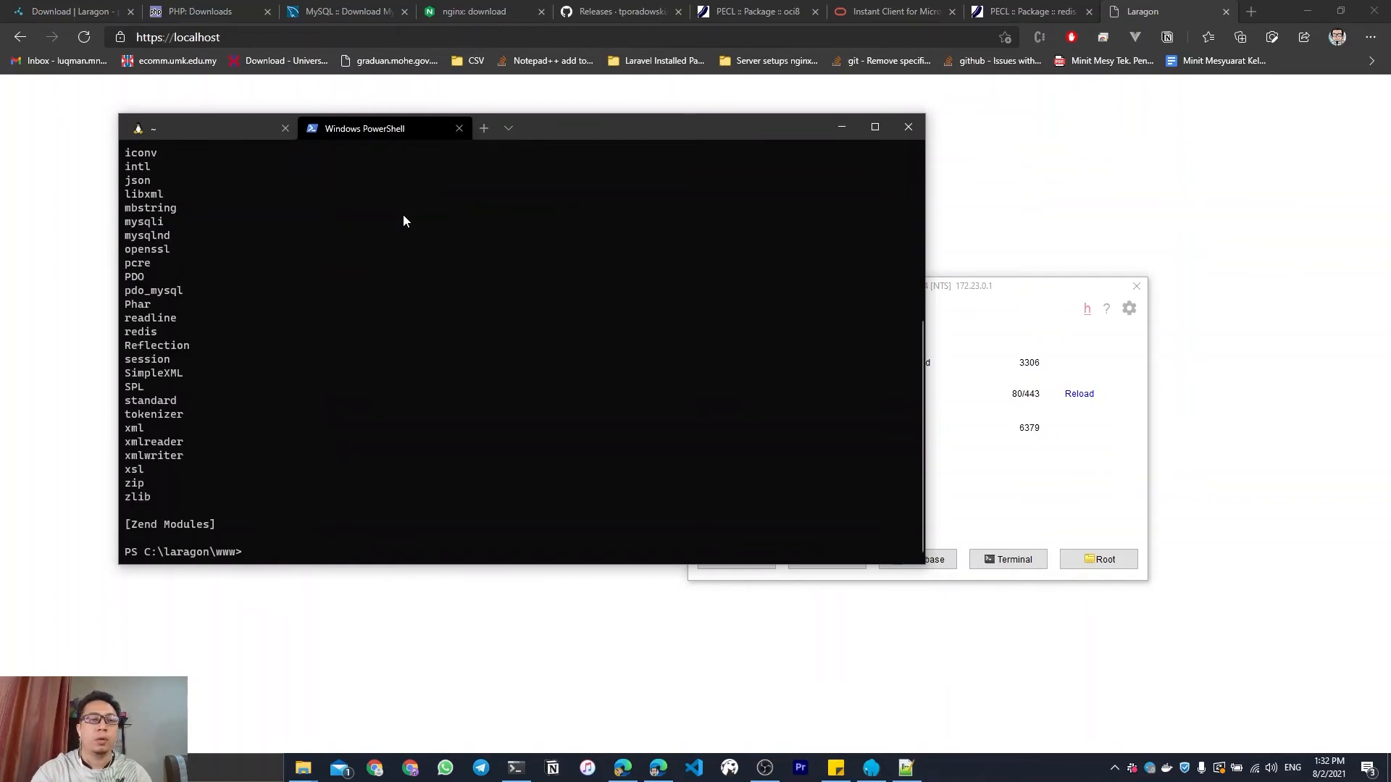
Run php --ini, highlight the loaded php.ini path, review the module list and compare with the localhost page.
{"action": "type", "text": "php --ini"}
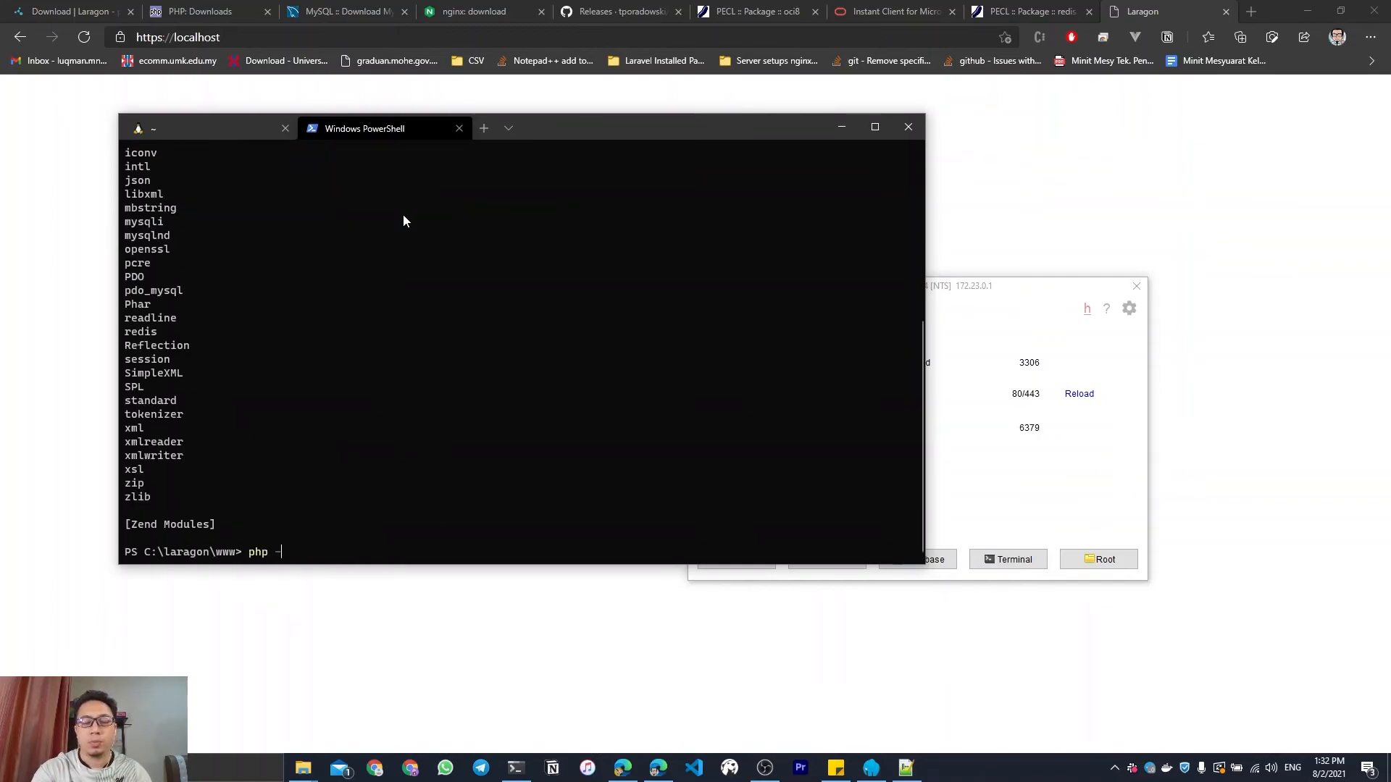
{"action": "key", "text": "Return"}
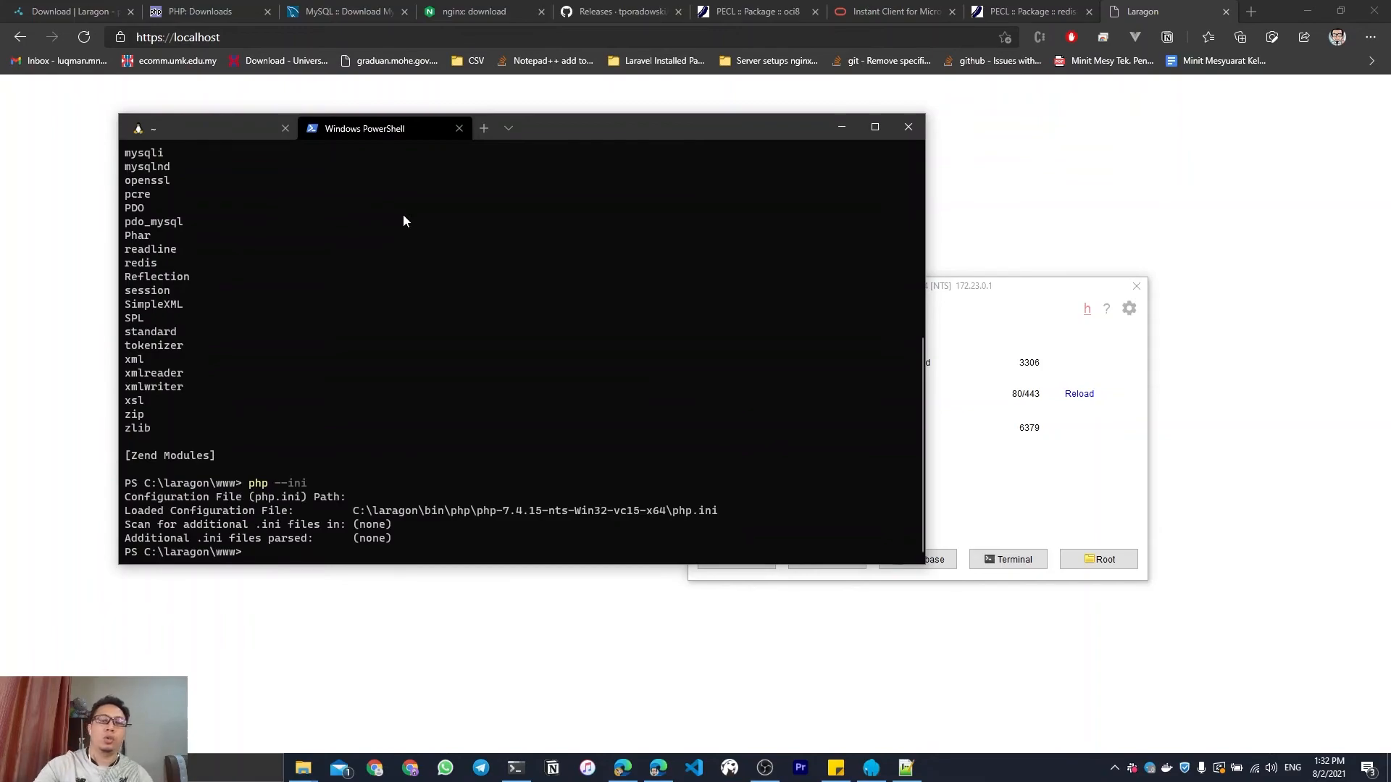
{"action": "left_click_drag", "start_coordinate": [717, 512], "coordinate": [449, 514]}
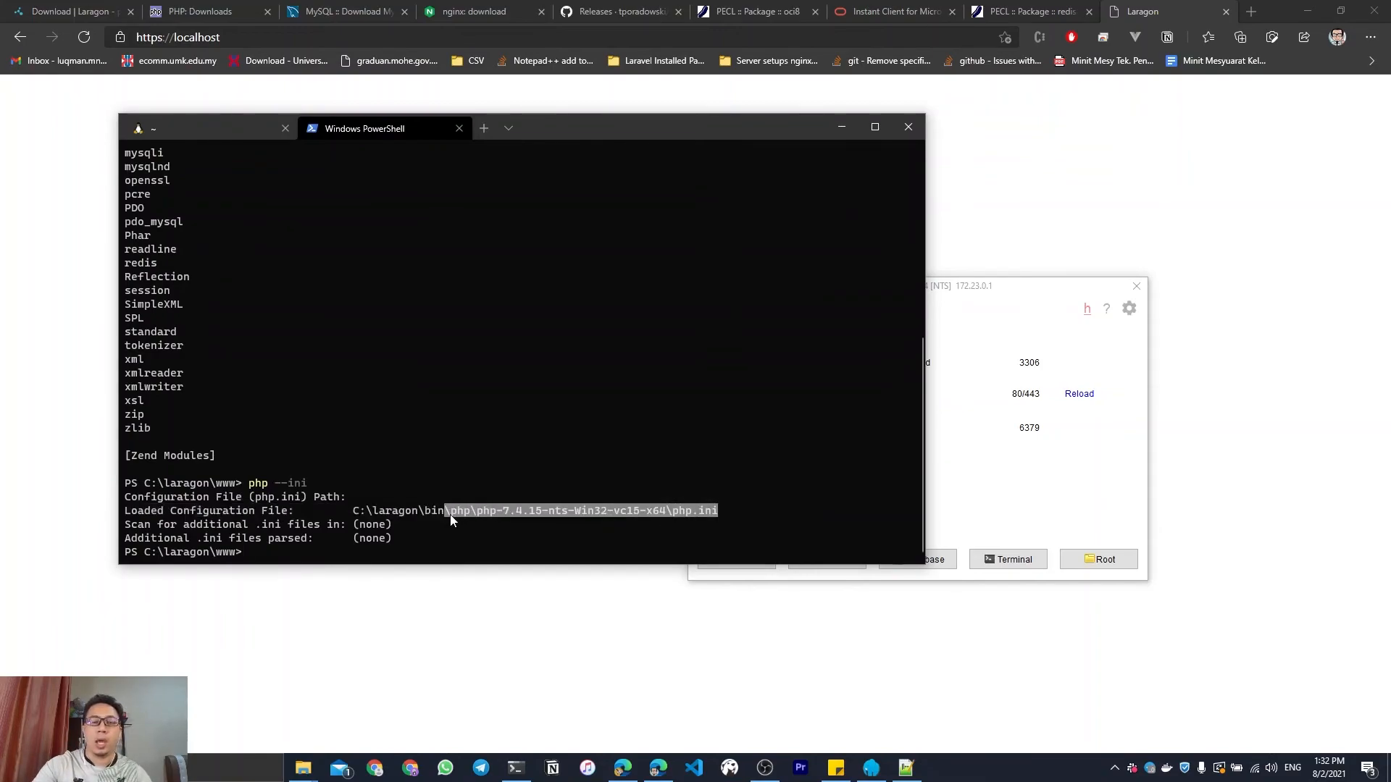
{"action": "scroll", "coordinate": [326, 418], "scroll_direction": "up", "scroll_amount": 6}
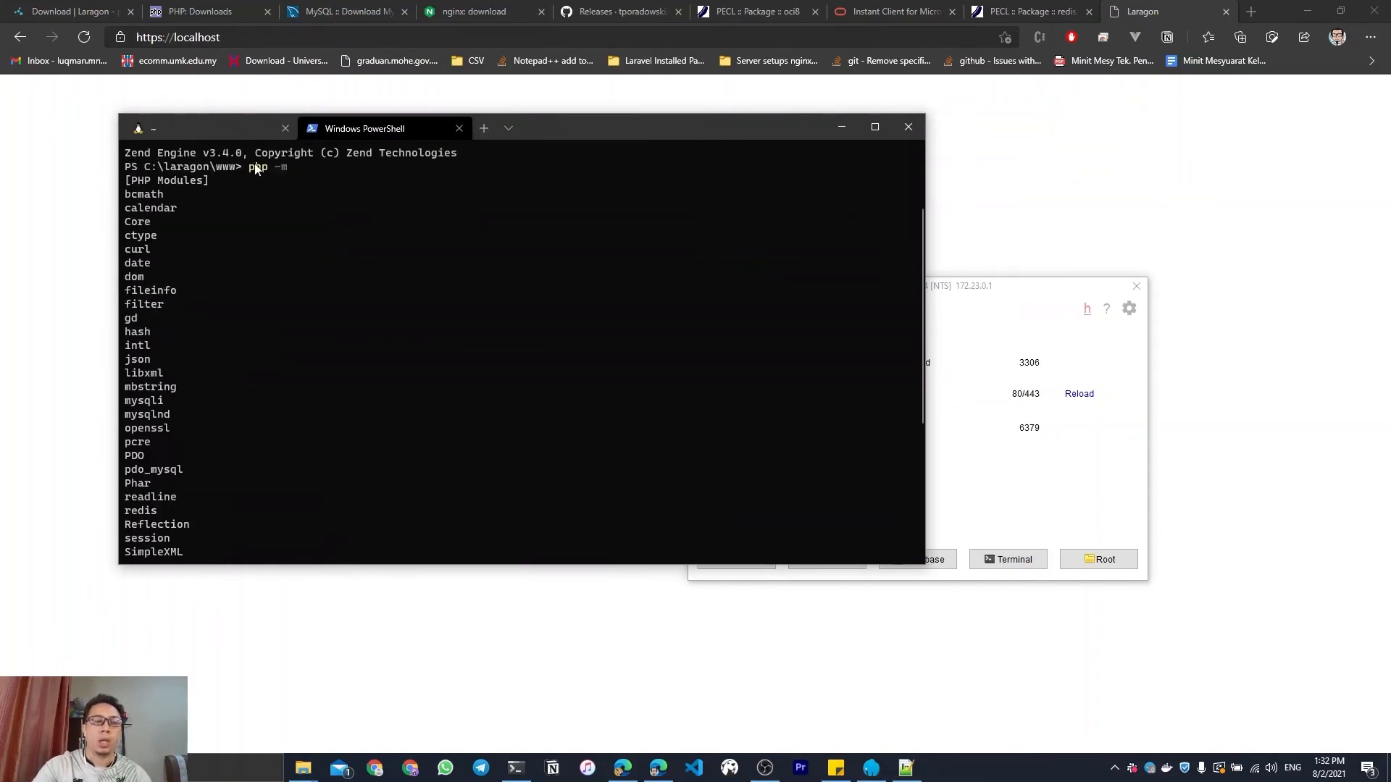
{"action": "scroll", "coordinate": [527, 355], "scroll_direction": "down", "scroll_amount": 6}
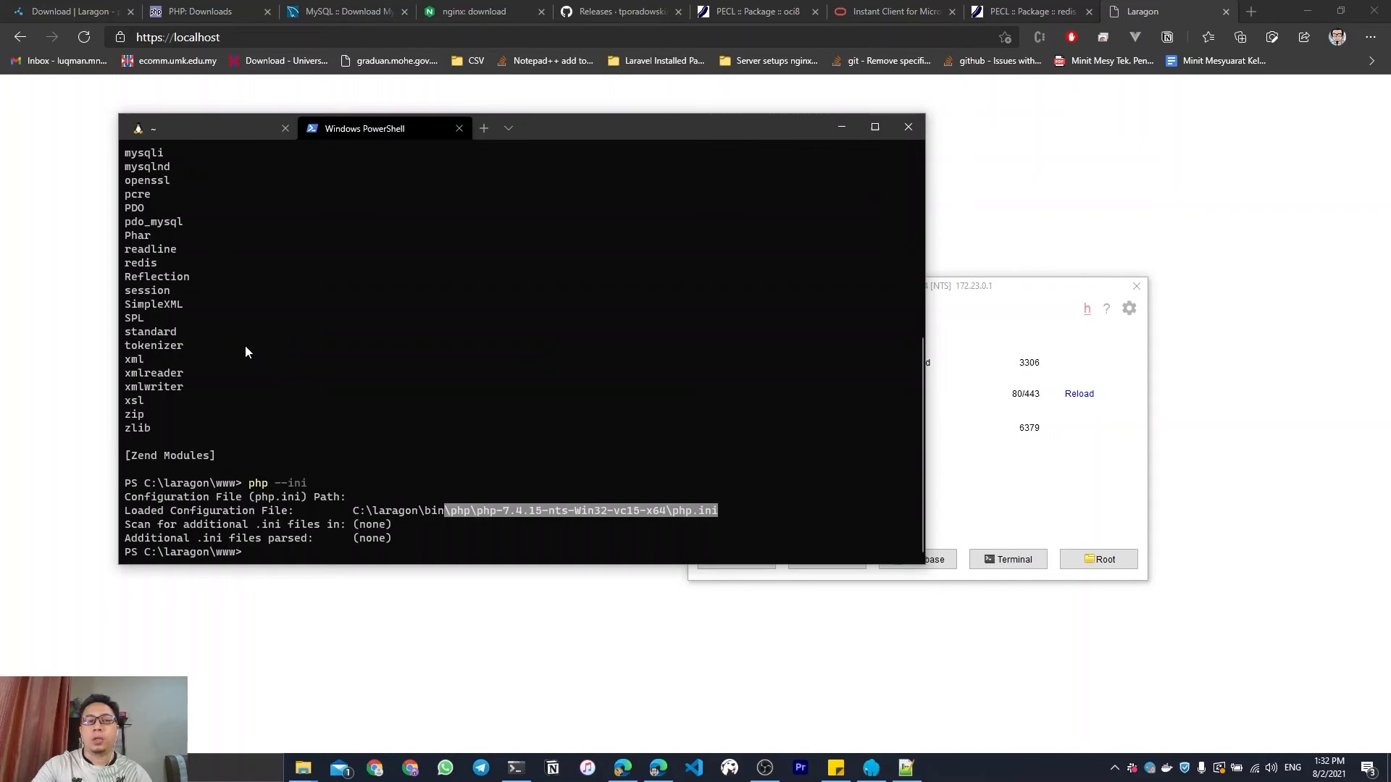
{"action": "left_click", "coordinate": [61, 232]}
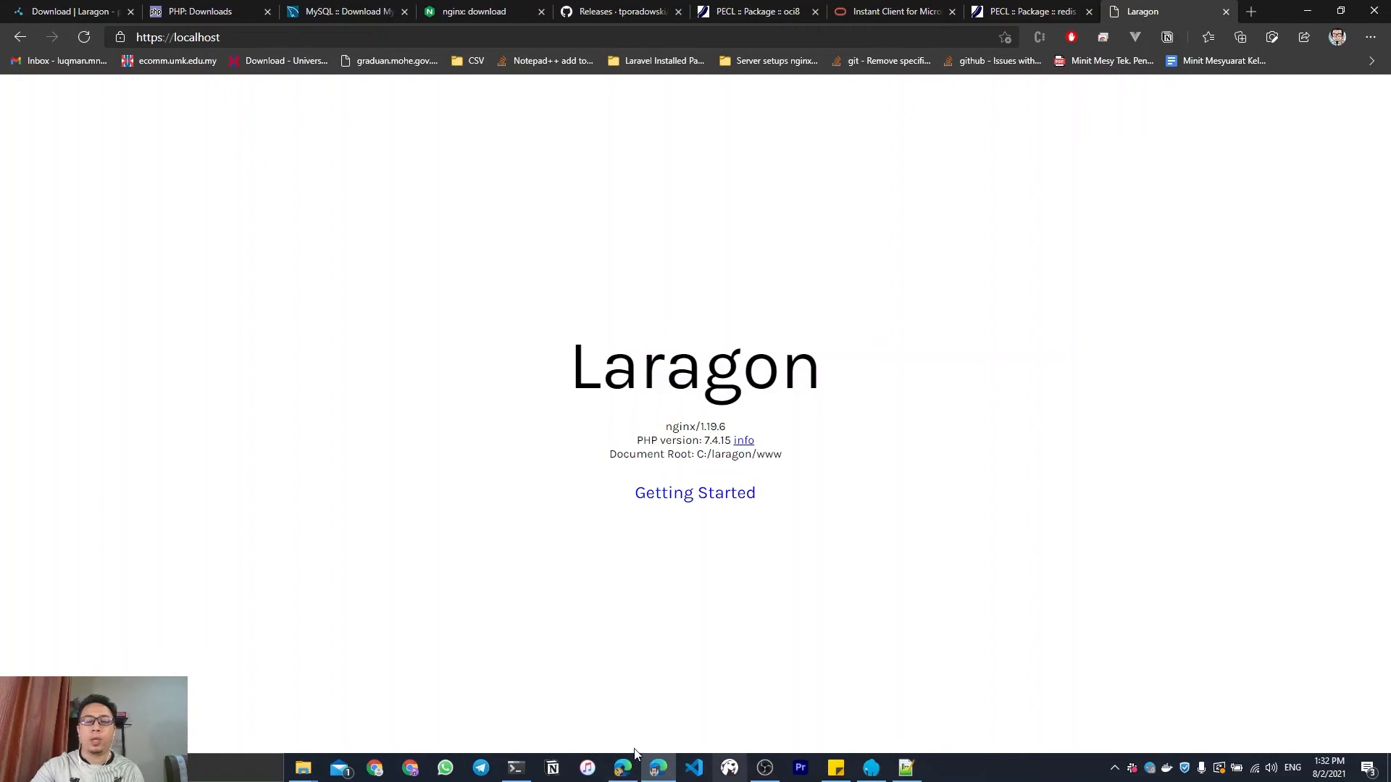
{"action": "left_click", "coordinate": [507, 766]}
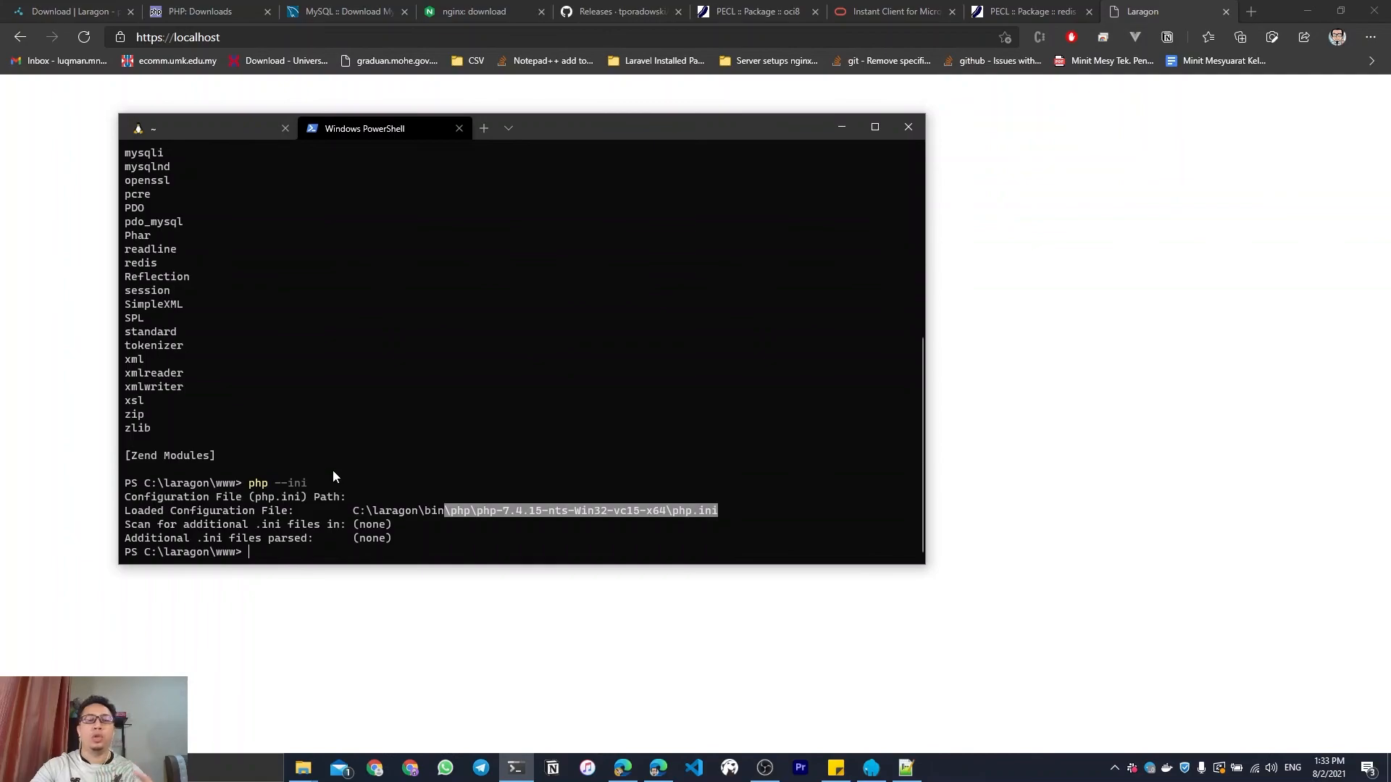
Clear the highlighted php.ini path in the terminal and bring the Laragon localhost page back into view.
{"action": "left_click", "coordinate": [402, 437]}
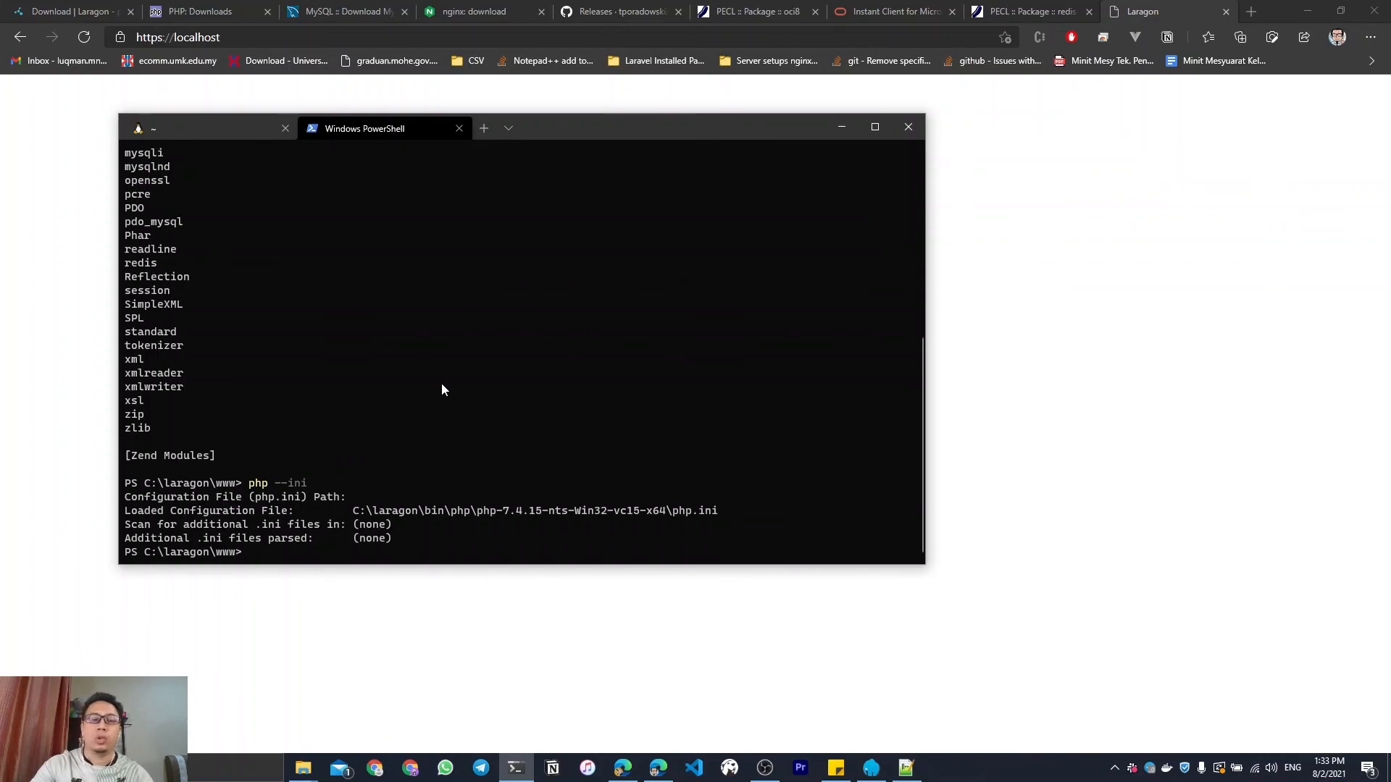
{"action": "left_click", "coordinate": [1106, 388]}
{"action": "mouse_move", "coordinate": [882, 764]}
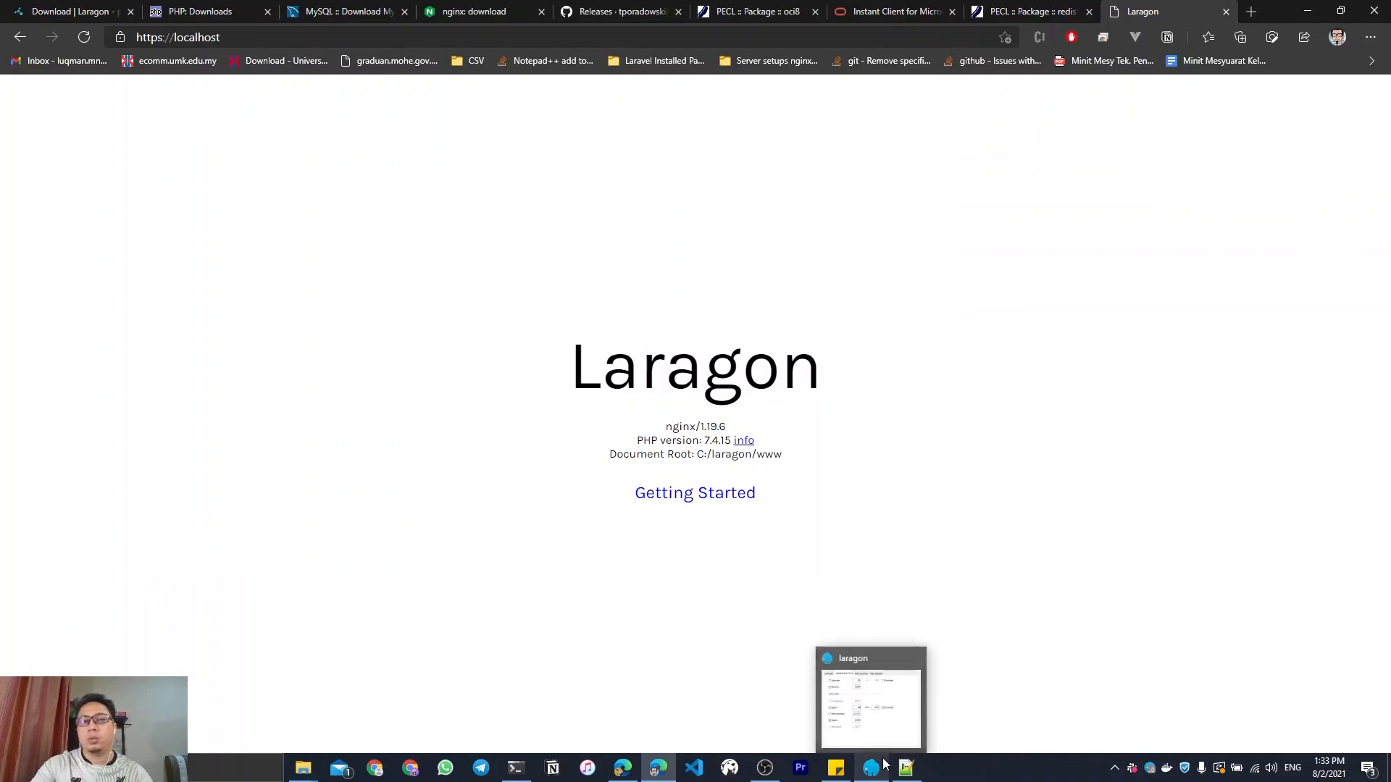
Switch to the sticky note with the topic list and delete its "Show real projects" line.
{"action": "left_click", "coordinate": [835, 768]}
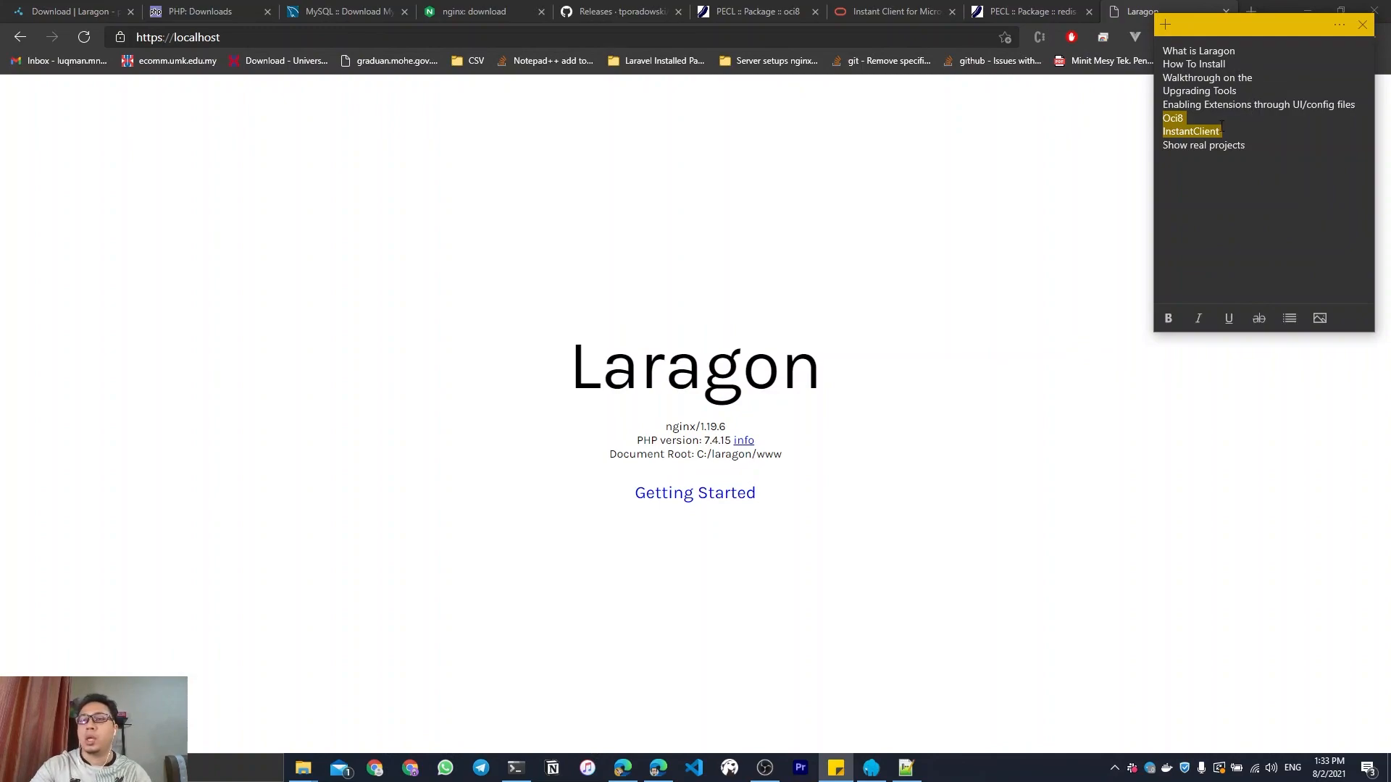
{"action": "left_click_drag", "start_coordinate": [1246, 145], "coordinate": [1157, 148]}
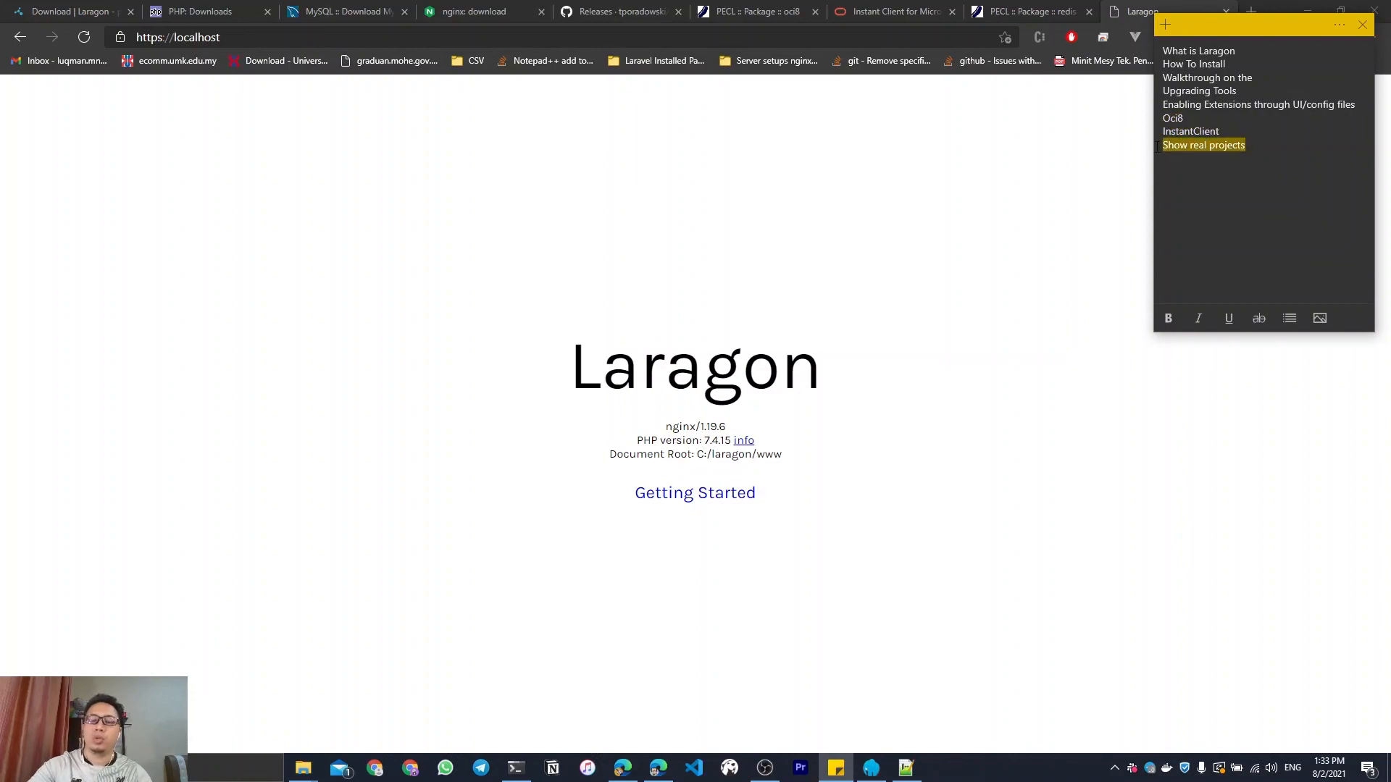
{"action": "key", "text": "BackSpace"}
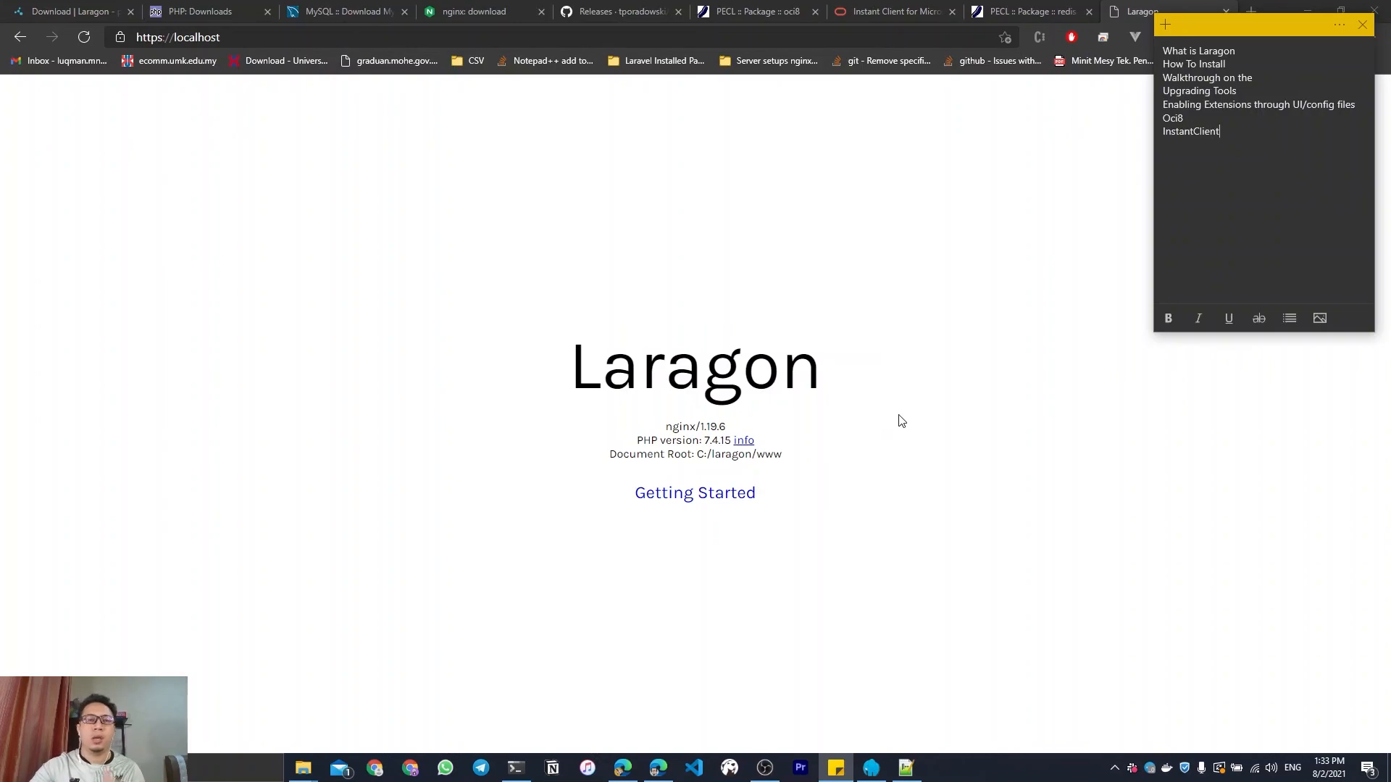
{"action": "left_click", "coordinate": [765, 768]}
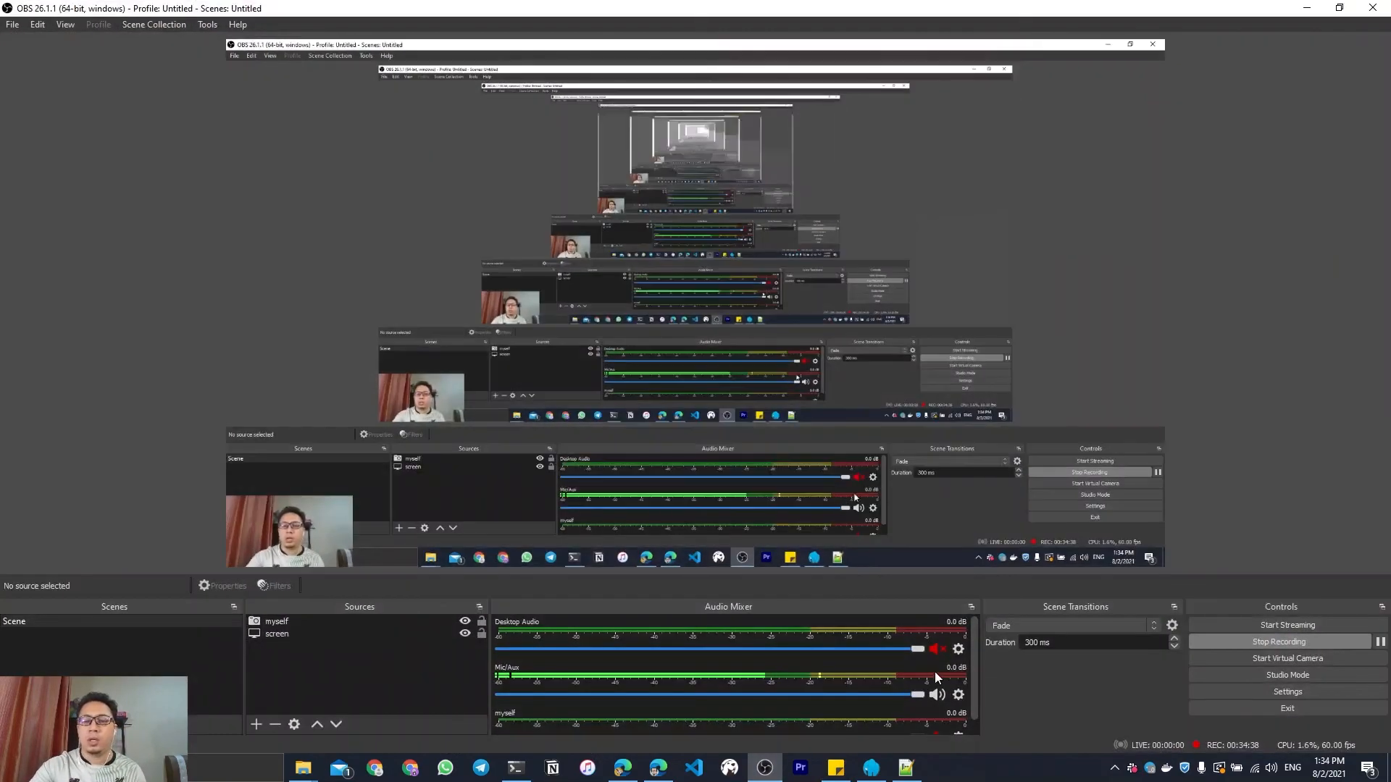